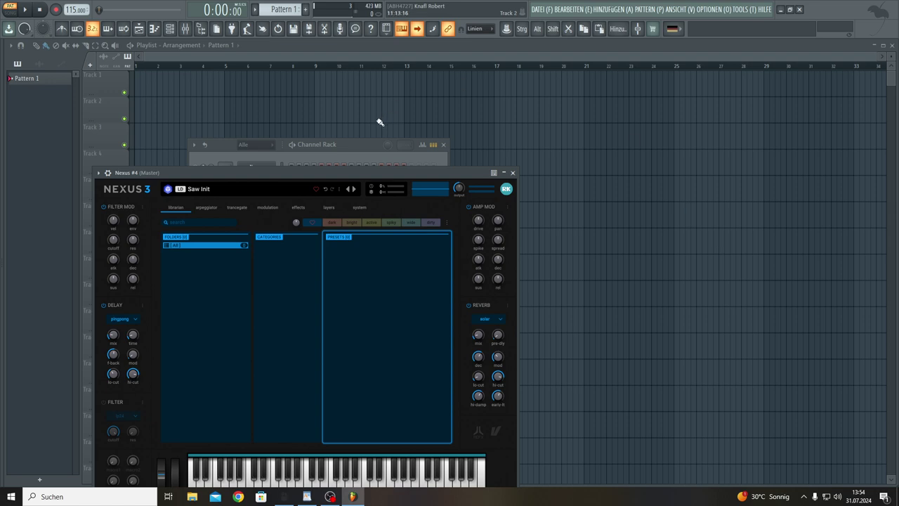
- Open the first Nexus channel's plugin and arrange it with the Channel Rack so both are visible
click(351, 147)
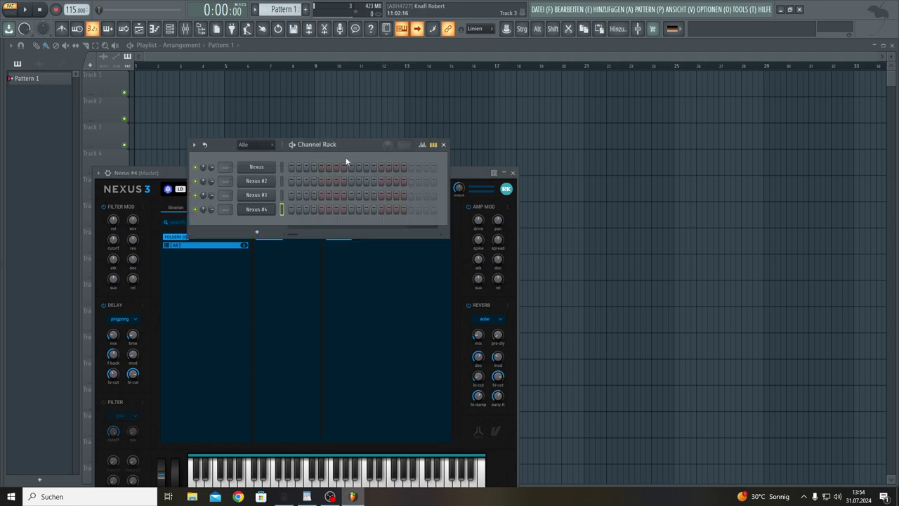
click(257, 168)
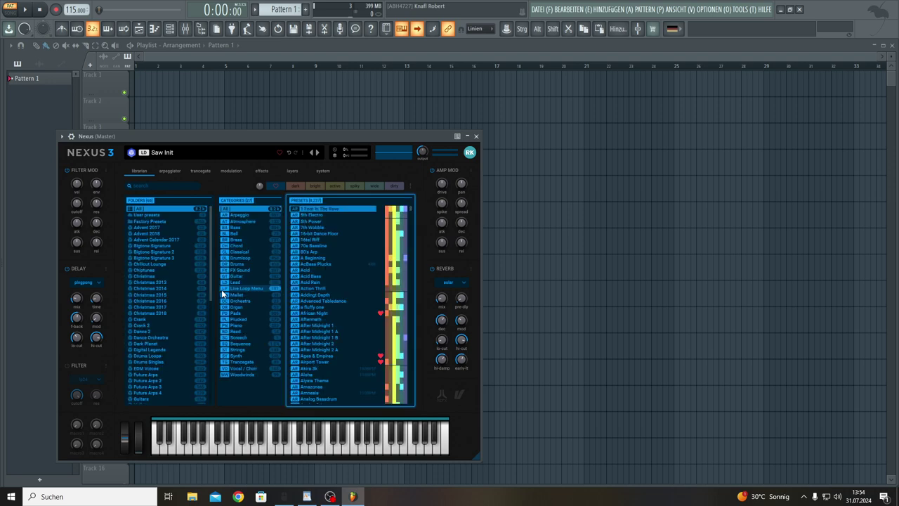
drag(257, 135, 442, 193)
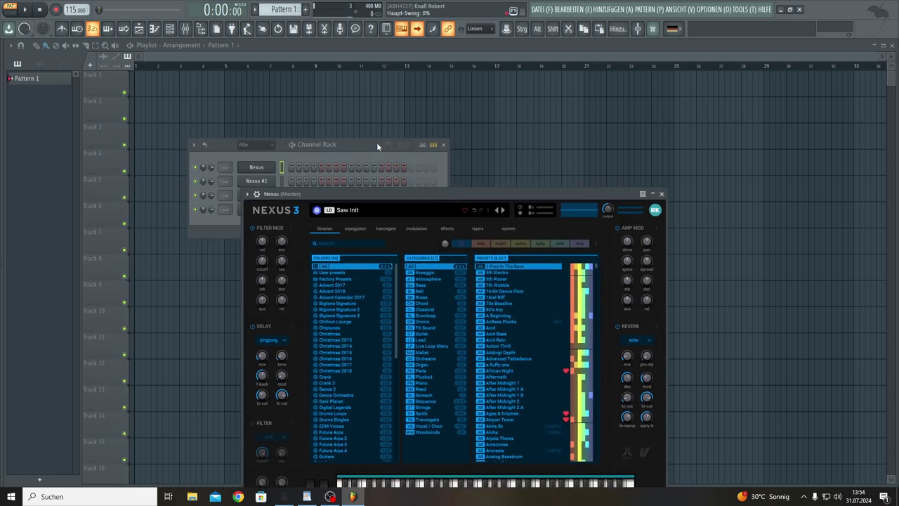
drag(360, 144, 301, 90)
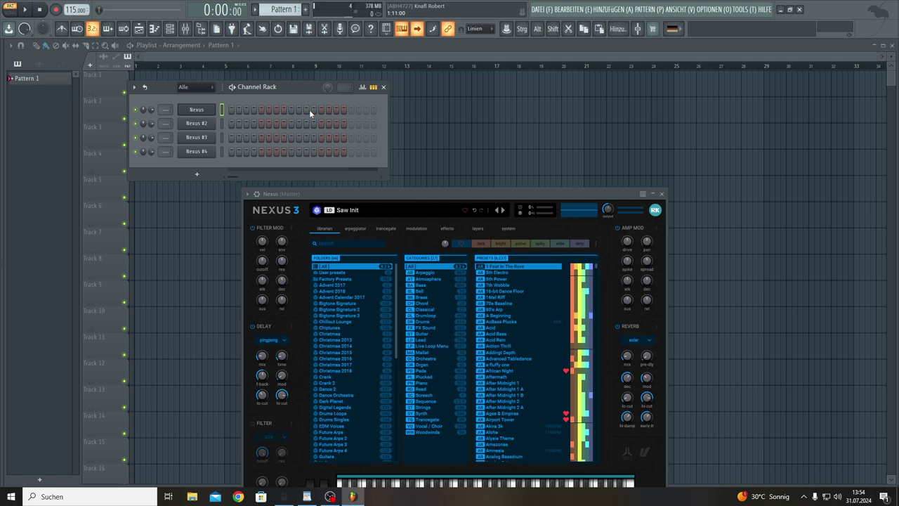
click(197, 111)
click(197, 111)
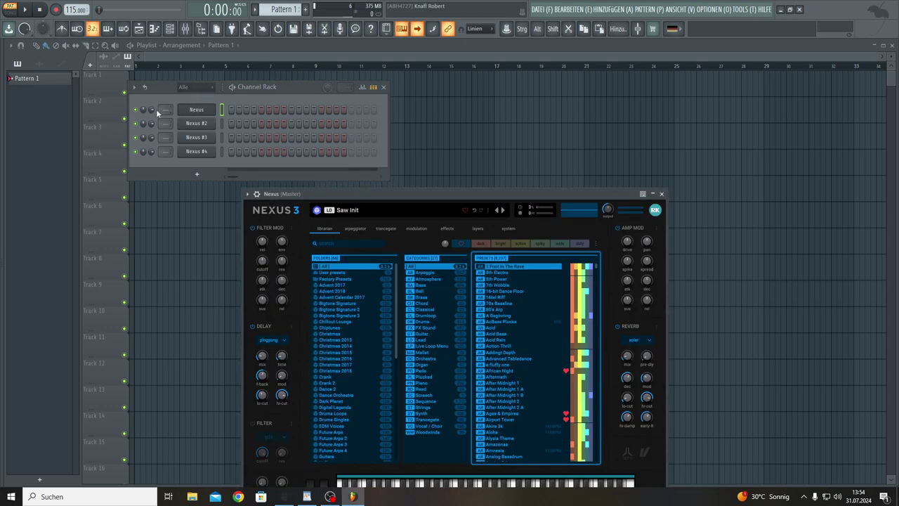
drag(153, 109, 153, 116)
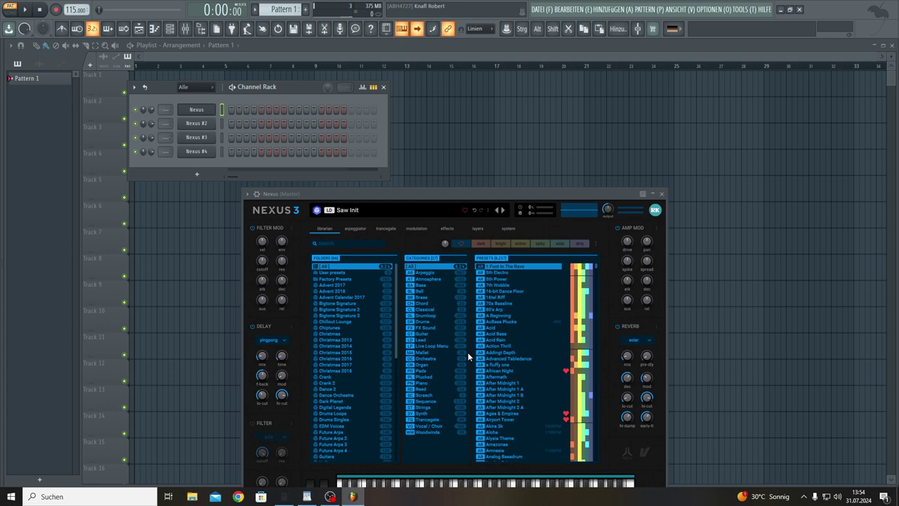
- Browse the Pads category in Nexus and choose the preset Behind the Horizon
click(423, 372)
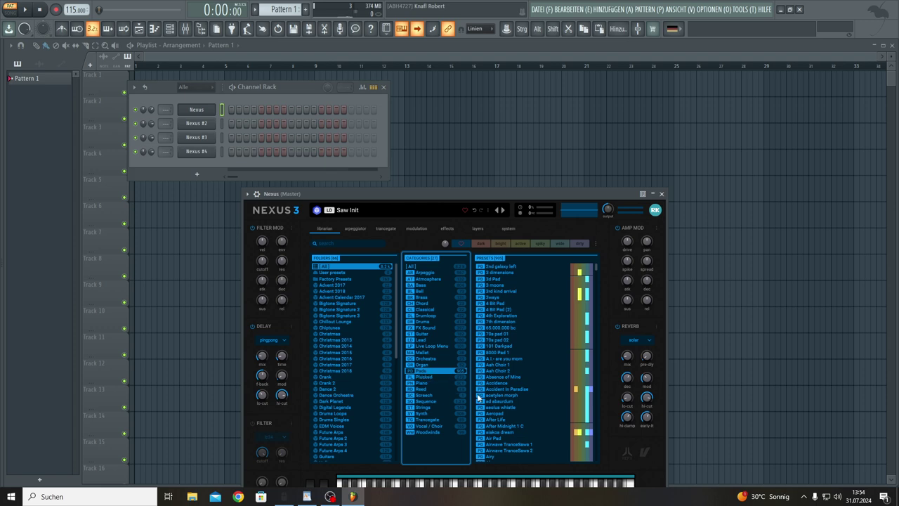
scroll(549, 388, down, 10)
click(512, 415)
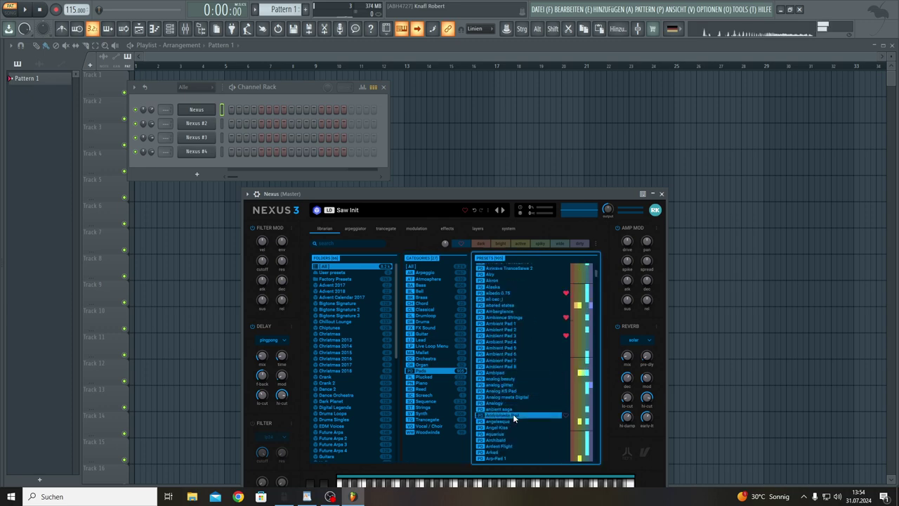
scroll(512, 414, down, 10)
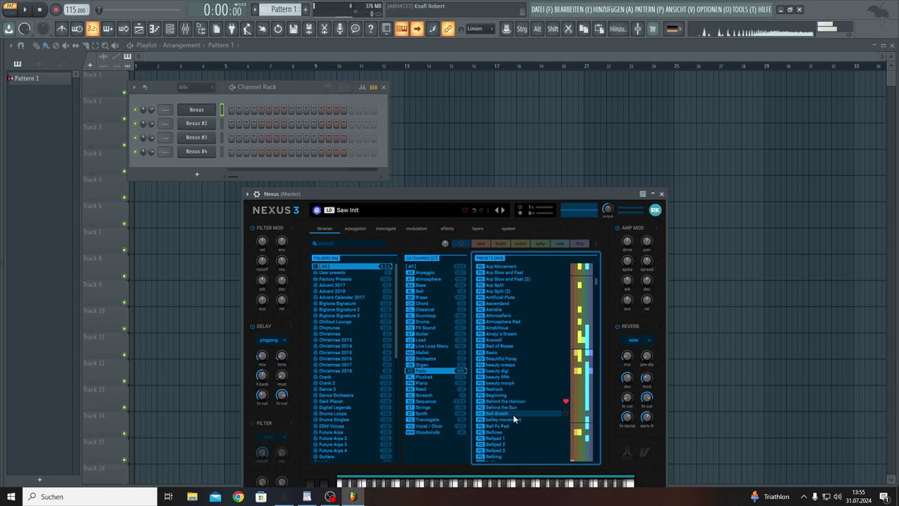
click(505, 402)
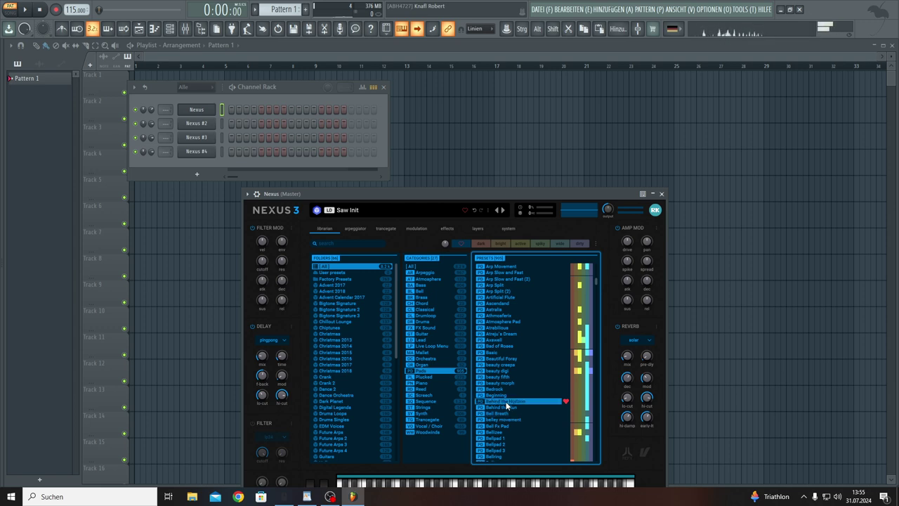
- Open the first Nexus channel's piano roll and bring up its chord progression generator
right_click(191, 114)
click(232, 117)
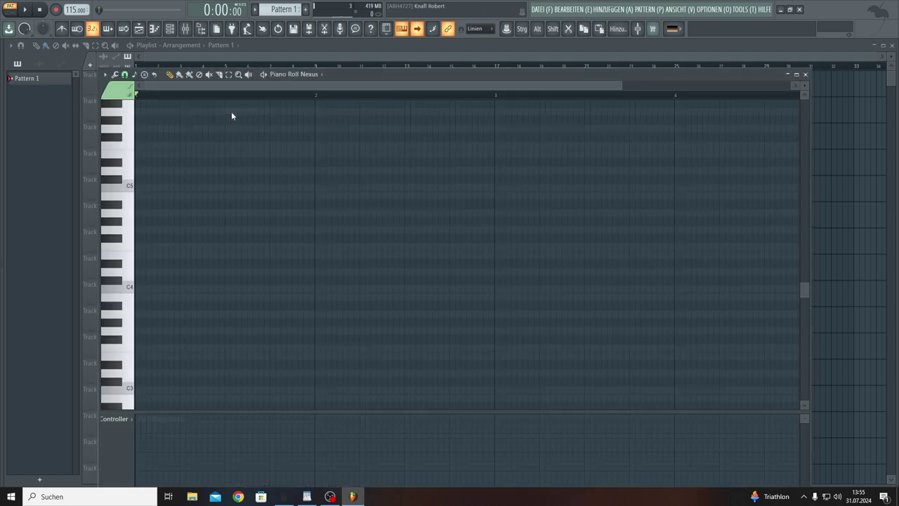
click(116, 75)
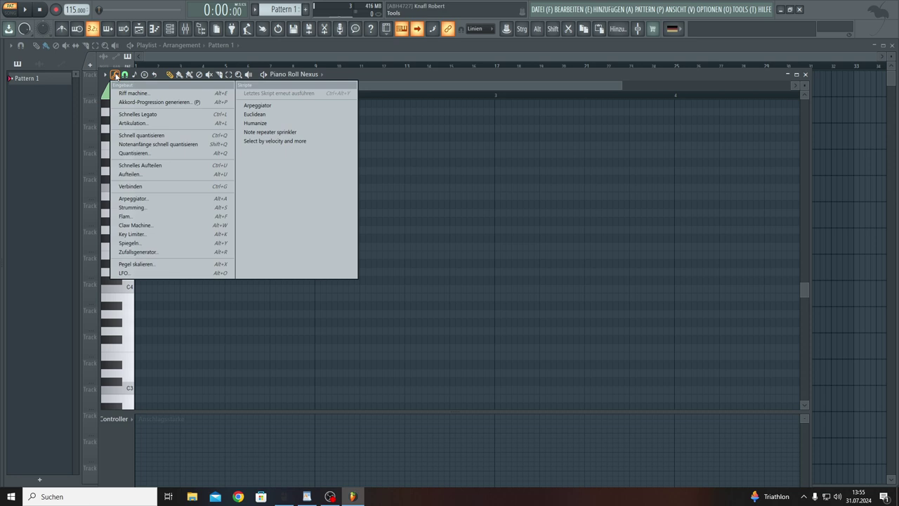
click(143, 103)
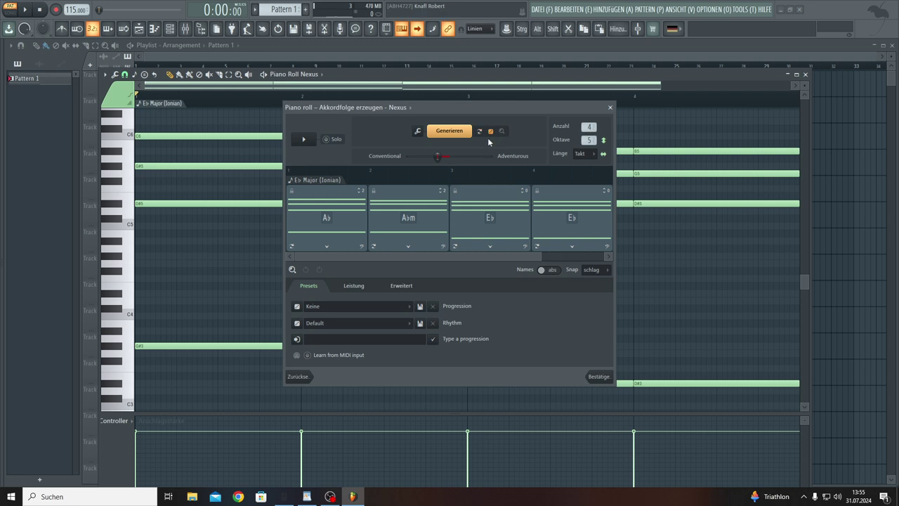
- Generate and audition chord progressions until an A minor sequence of Am, C, Em and D appears, and accept it
click(463, 132)
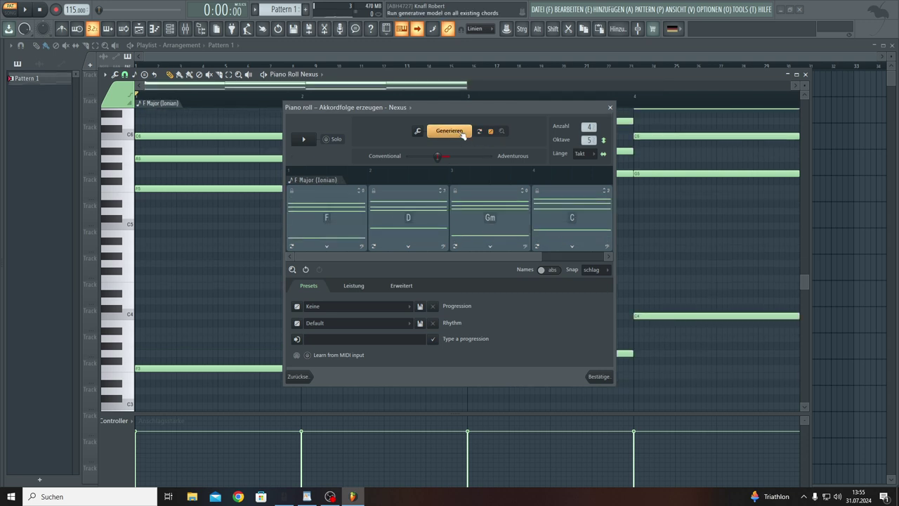
key(space)
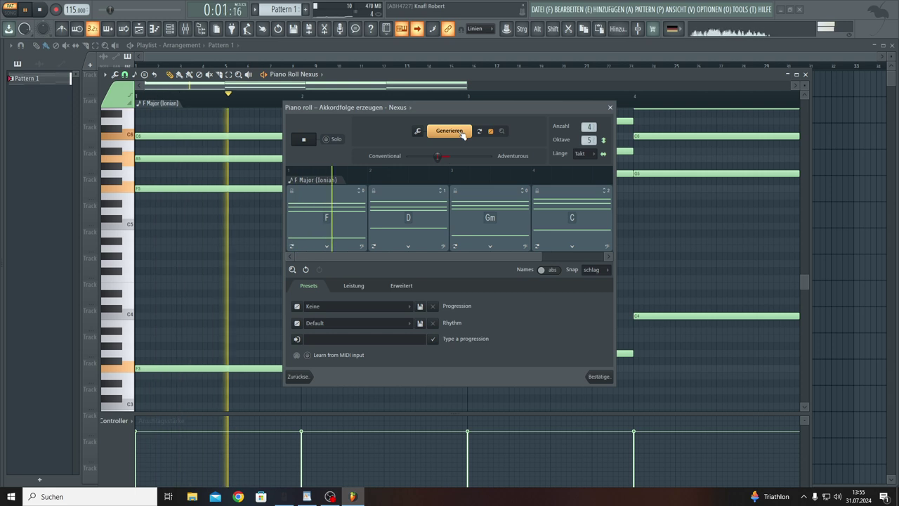
click(462, 133)
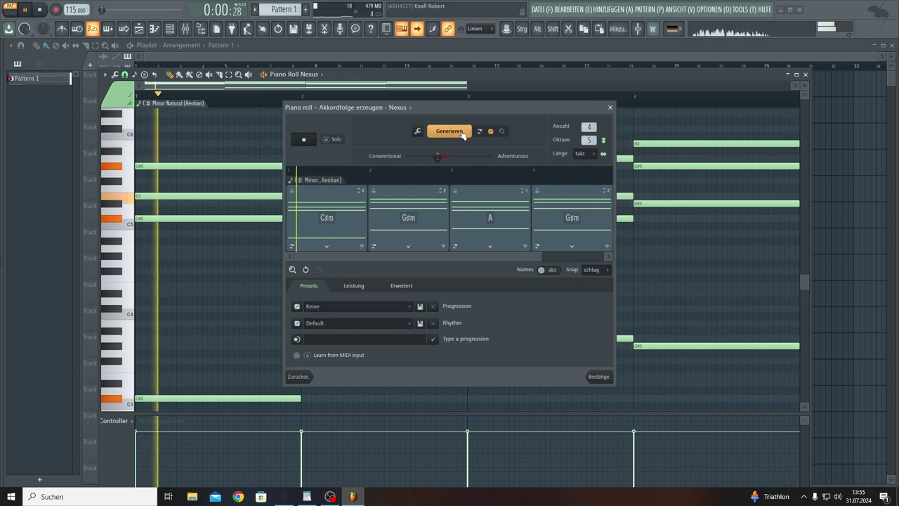
click(463, 132)
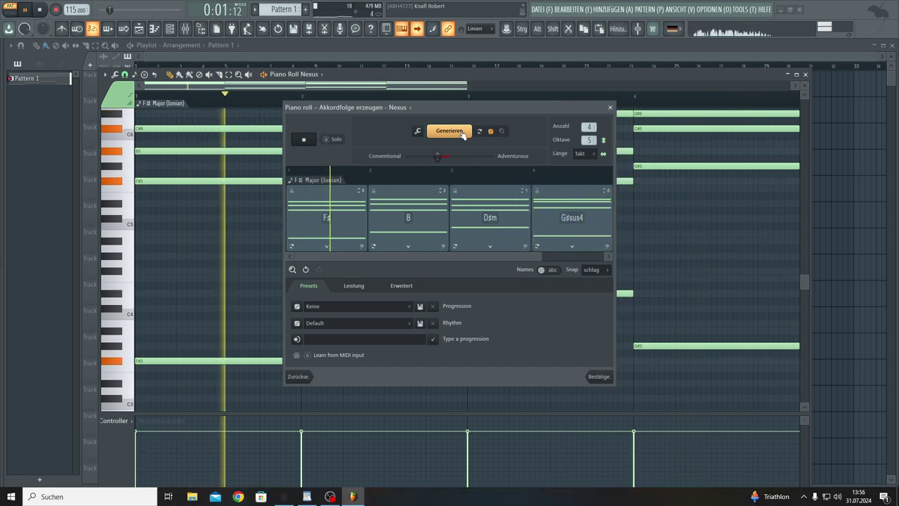
click(463, 133)
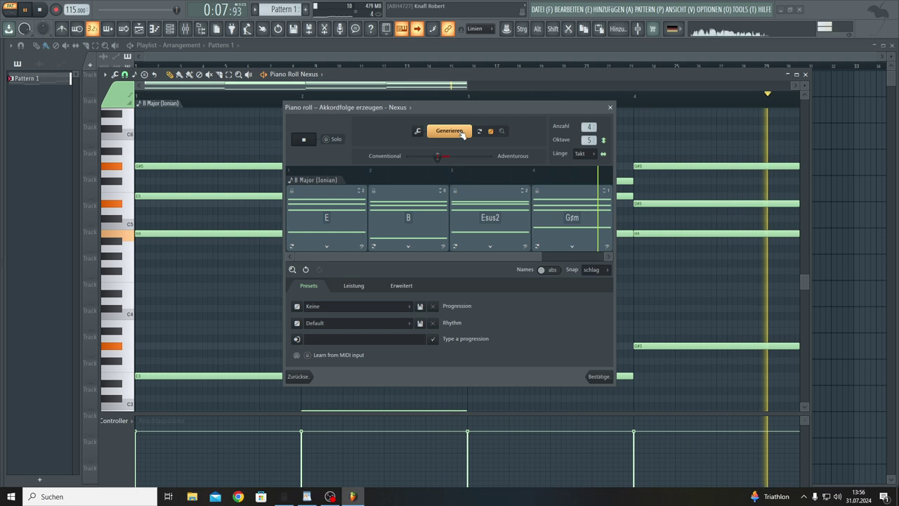
click(455, 136)
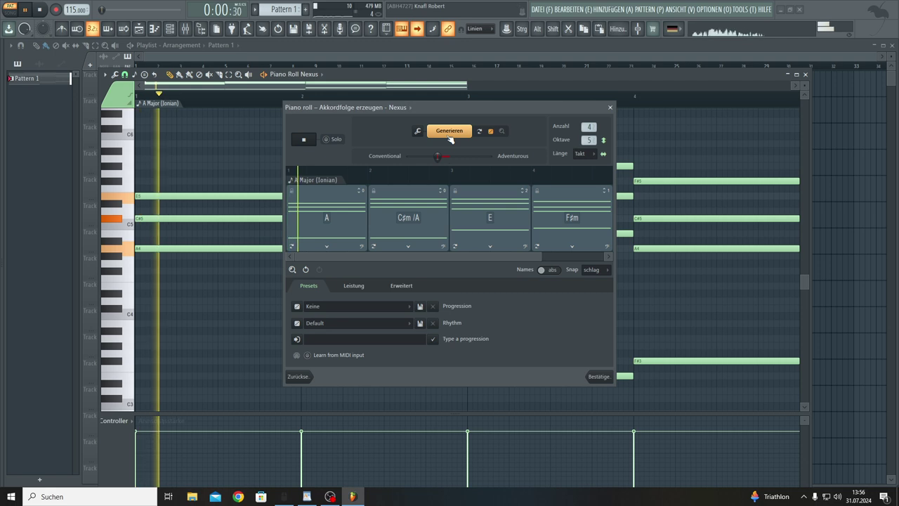
click(450, 136)
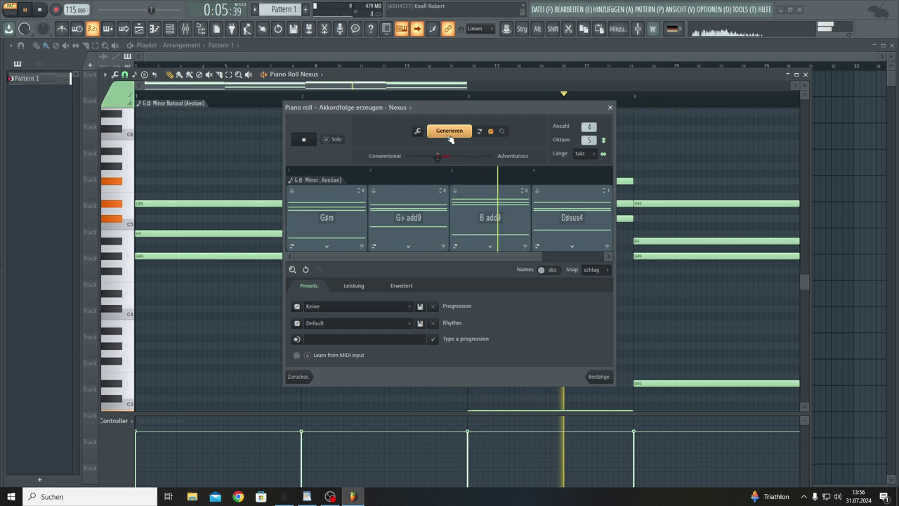
click(450, 138)
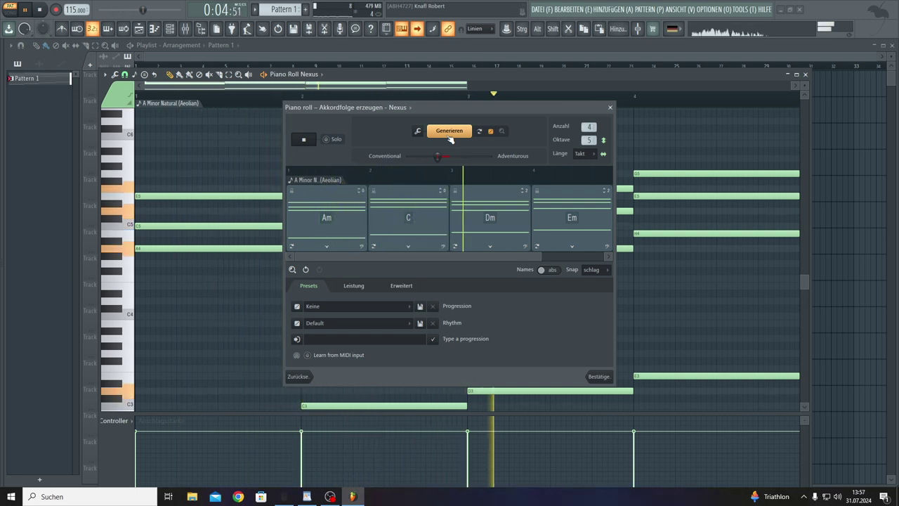
click(450, 138)
key(space)
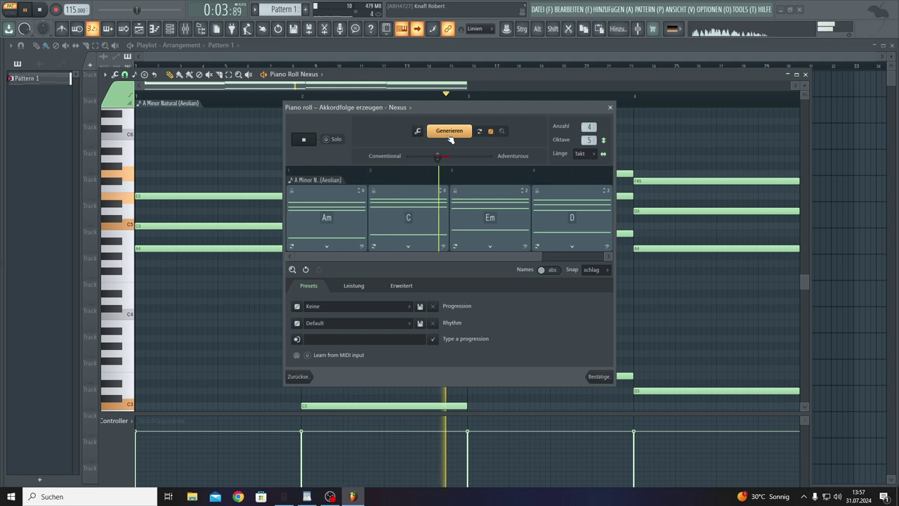
click(599, 376)
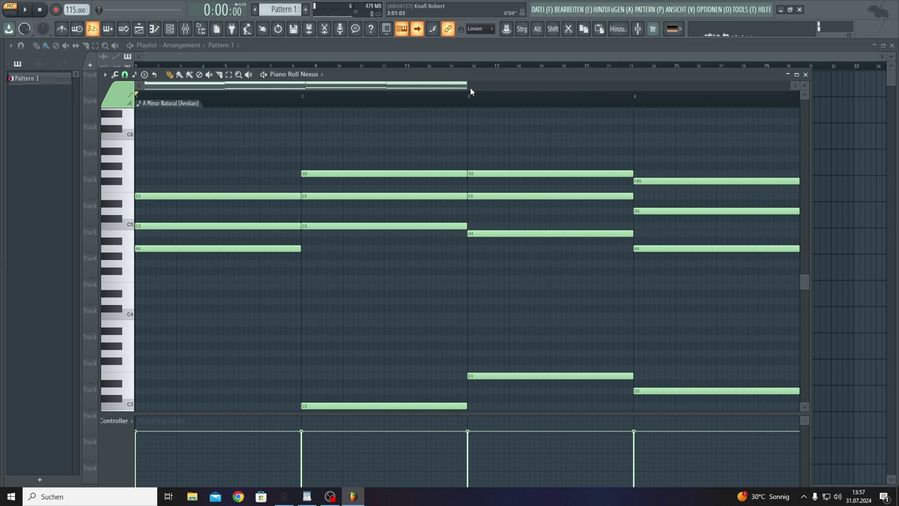
- Select all the chord notes and stretch them to double length so they fill eight bars
scroll(584, 185, down, 3)
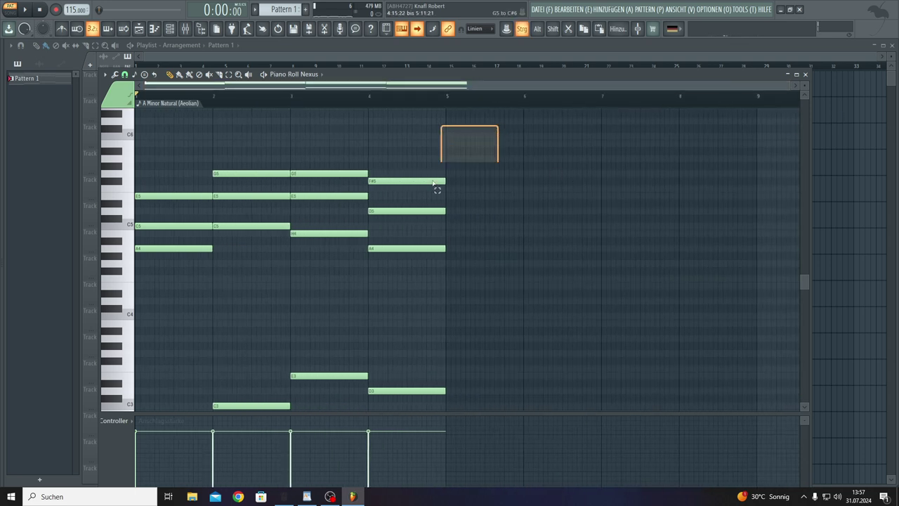
drag(437, 189, 26, 382)
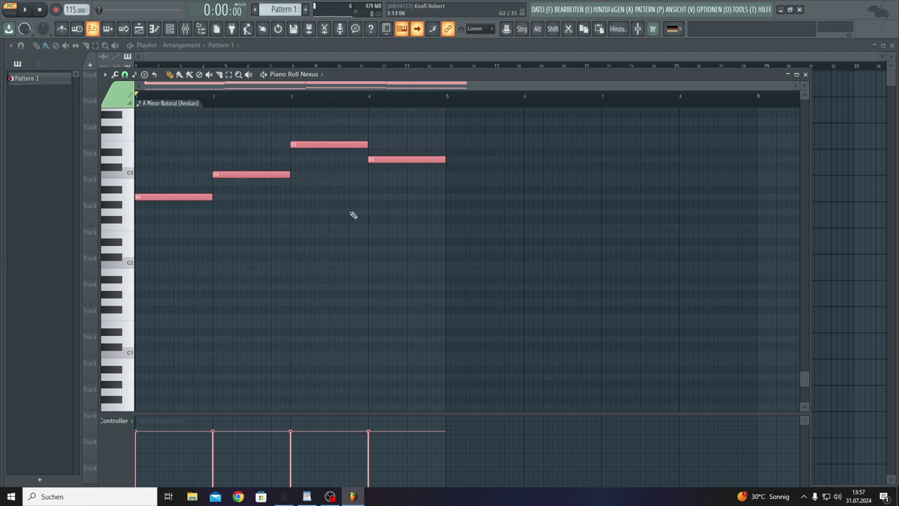
scroll(354, 215, up, 4)
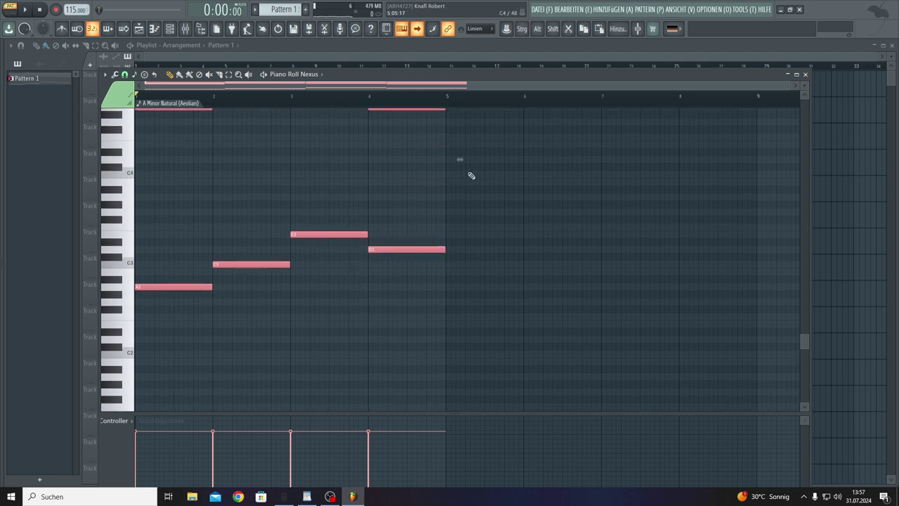
drag(478, 161, 702, 160)
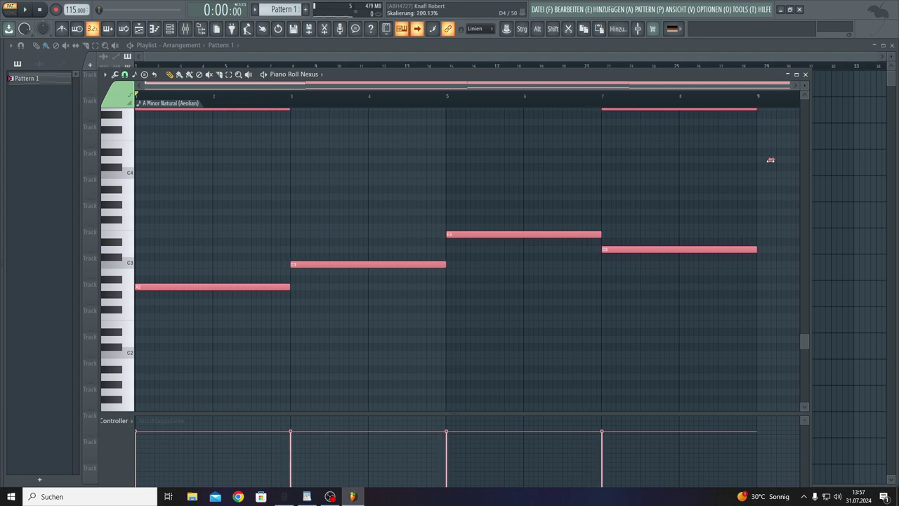
drag(770, 160, 770, 160)
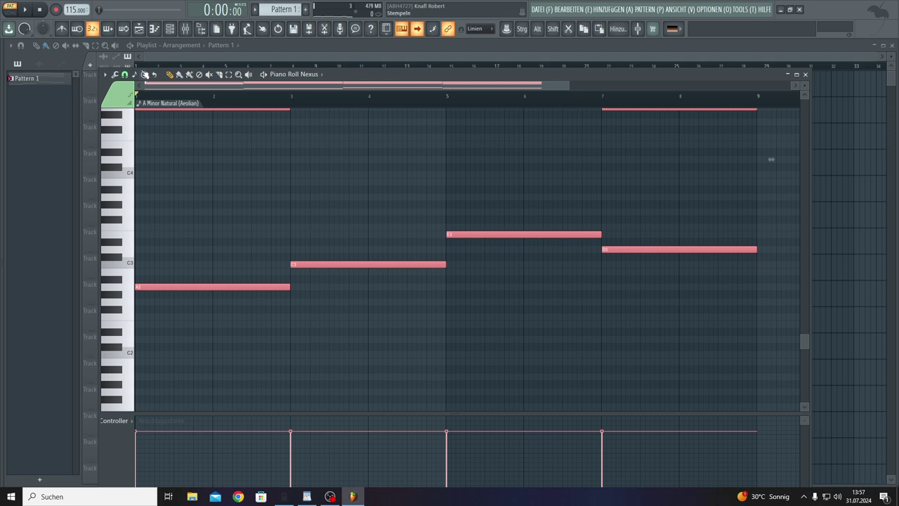
- Quick quantize the stretched chord notes, play the pattern back and select all of its notes
click(124, 75)
click(126, 75)
click(116, 75)
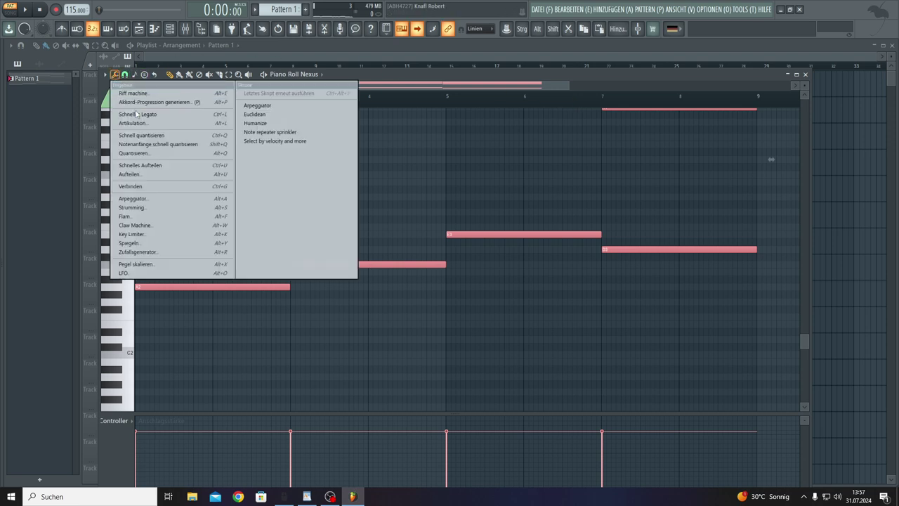
click(143, 136)
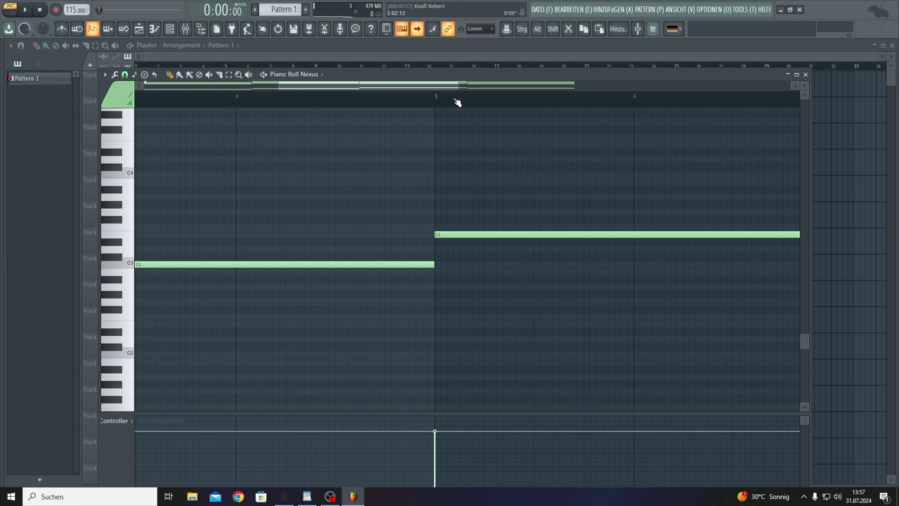
key(space)
scroll(441, 176, up, 5)
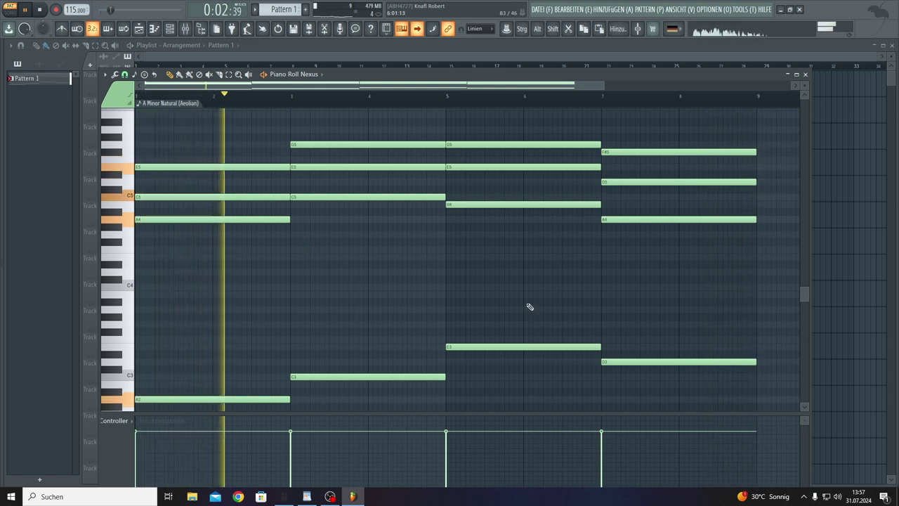
drag(770, 134, 70, 402)
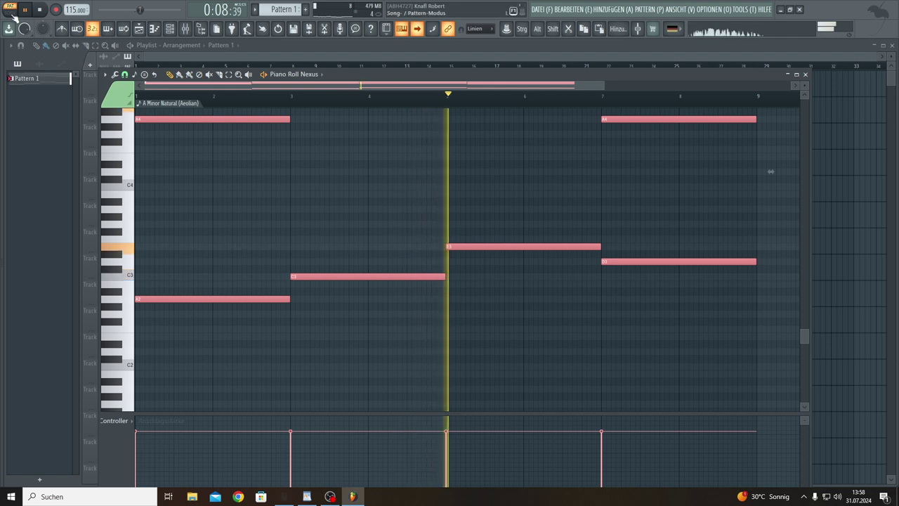
- Switch playback to song mode, leave the piano roll and place Pattern 1 at bar 1 of playlist Track 1
key(l)
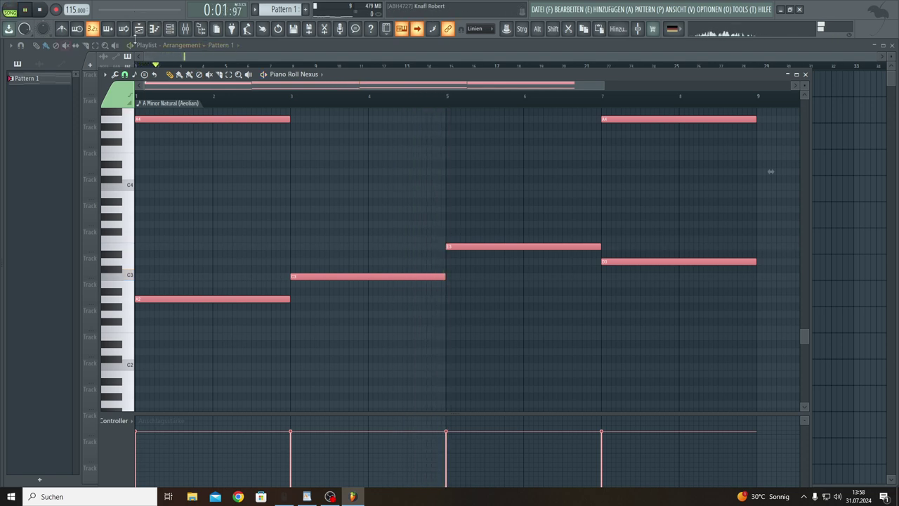
key(F7)
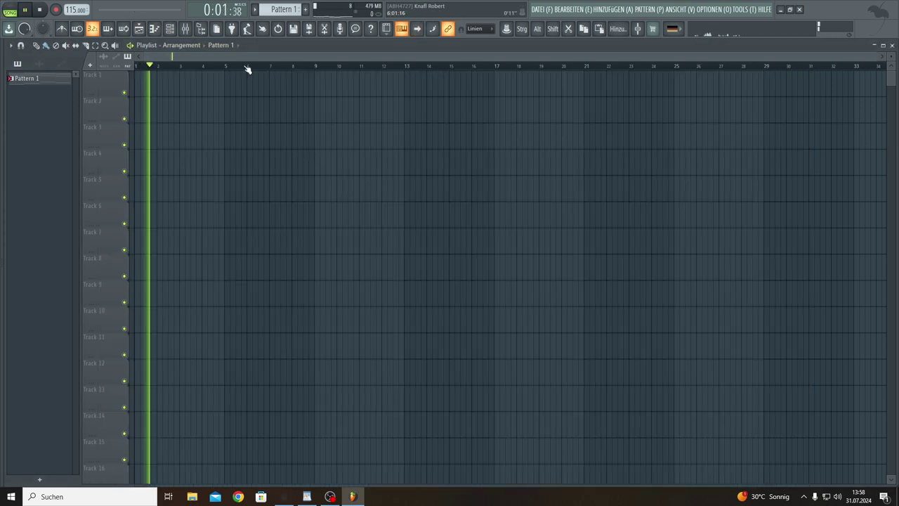
click(141, 88)
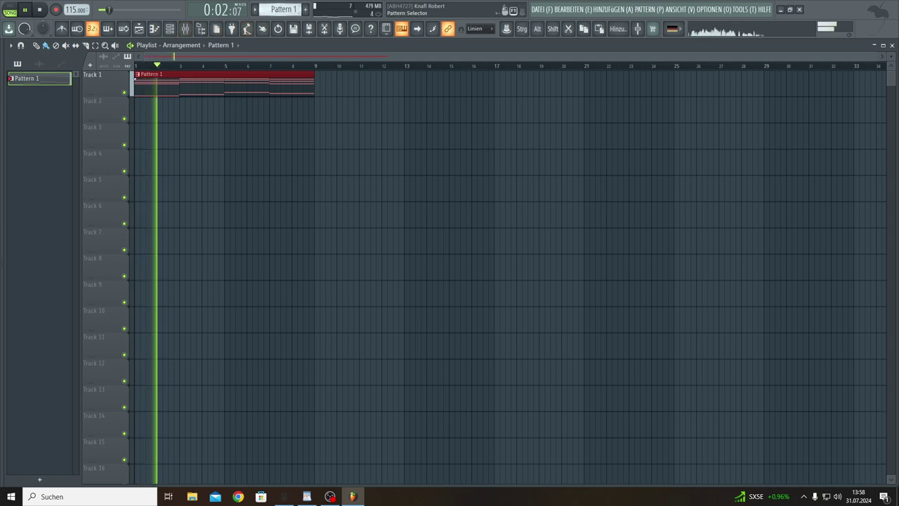
- Create Pattern 2 and clone the Nexus channel in the Channel Rack as a new instrument
key(F4)
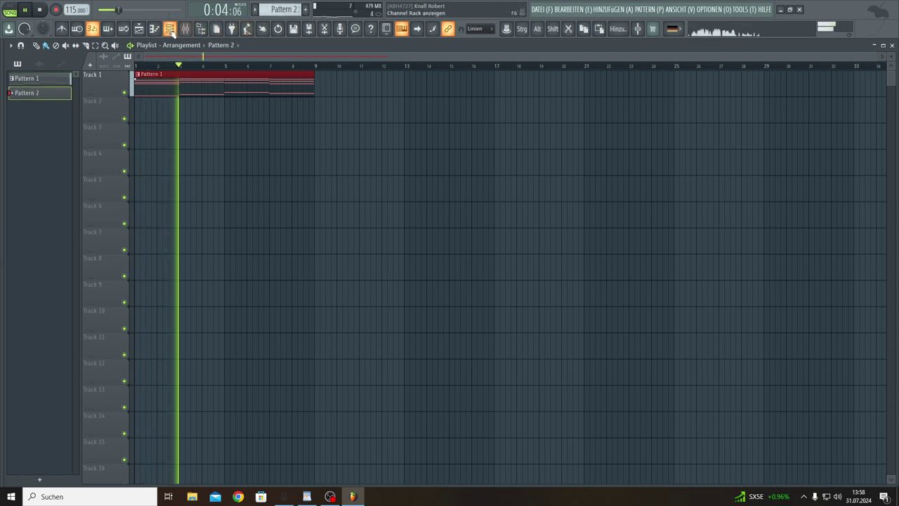
click(170, 29)
right_click(201, 113)
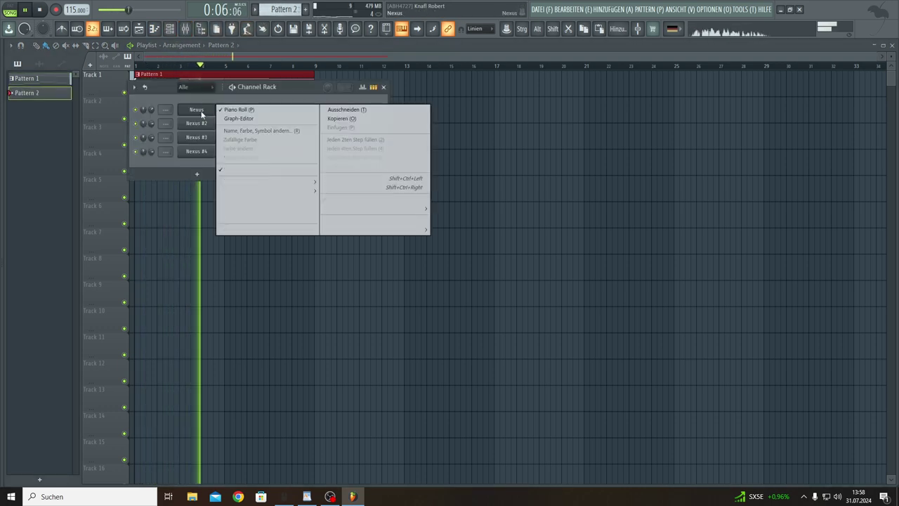
click(245, 207)
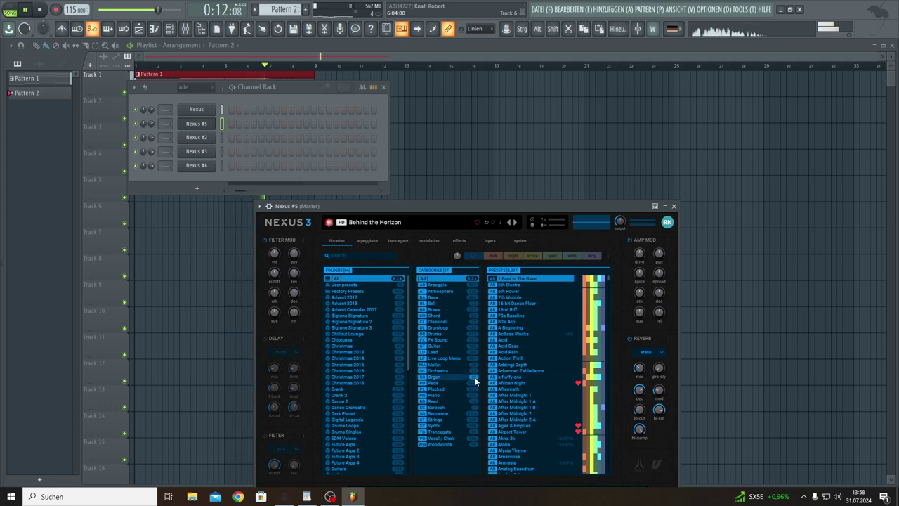
- Load the Pizza Cult preset from the Plucked category into the Nexus #5 channel
click(450, 389)
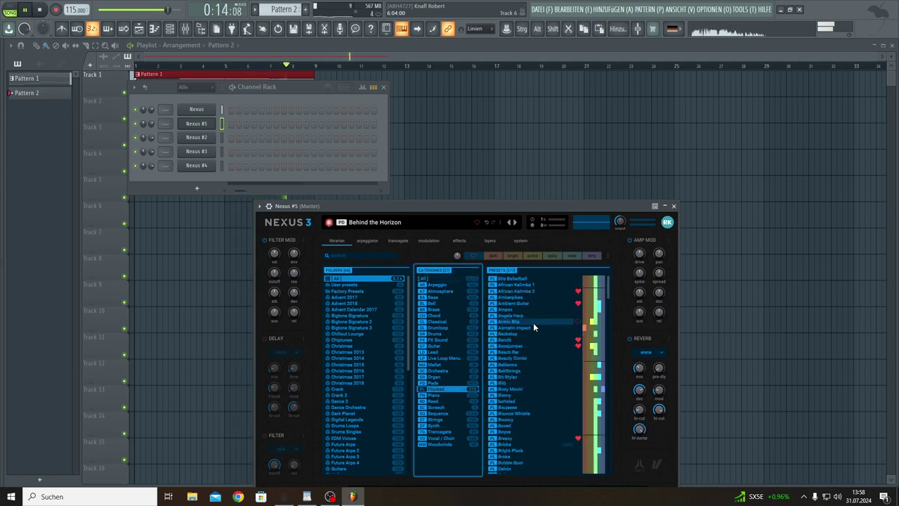
drag(609, 292, 609, 415)
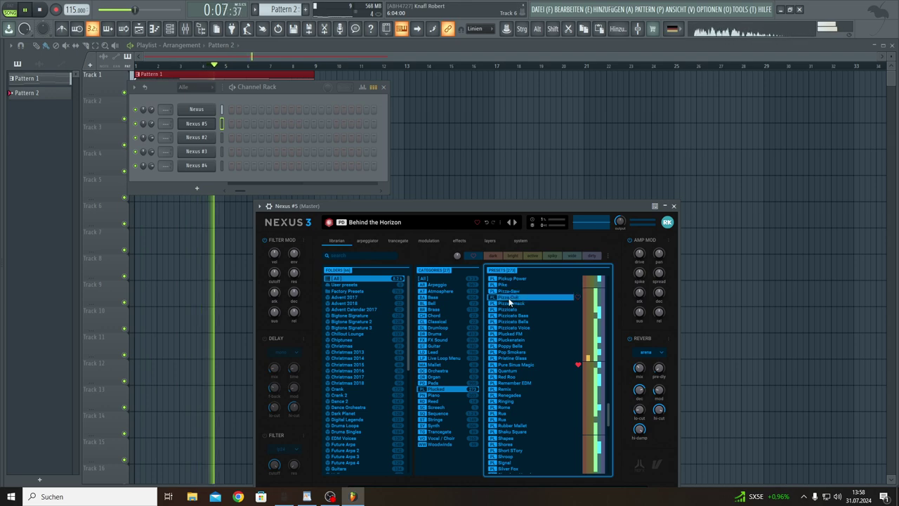
click(511, 298)
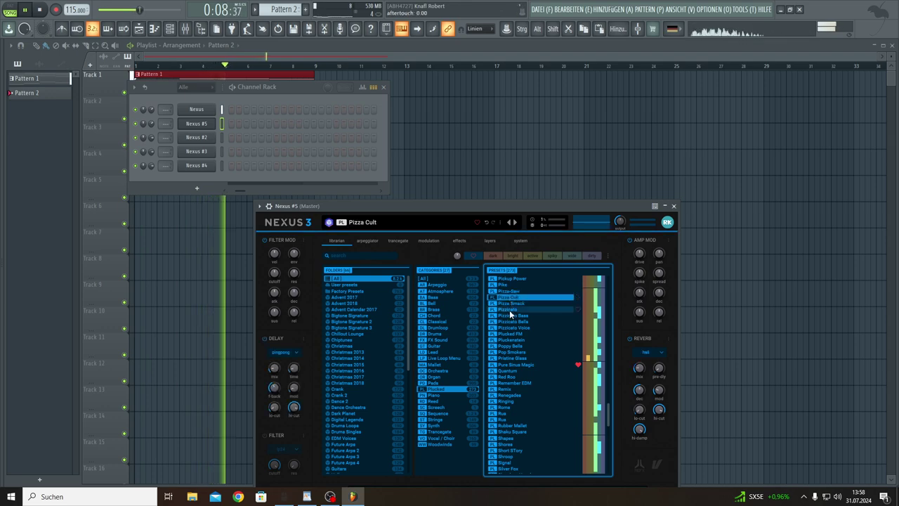
- Paste the copied chords into Nexus #5's piano roll and place Pattern 2 at bar 1 of playlist Track 2
right_click(191, 126)
click(230, 123)
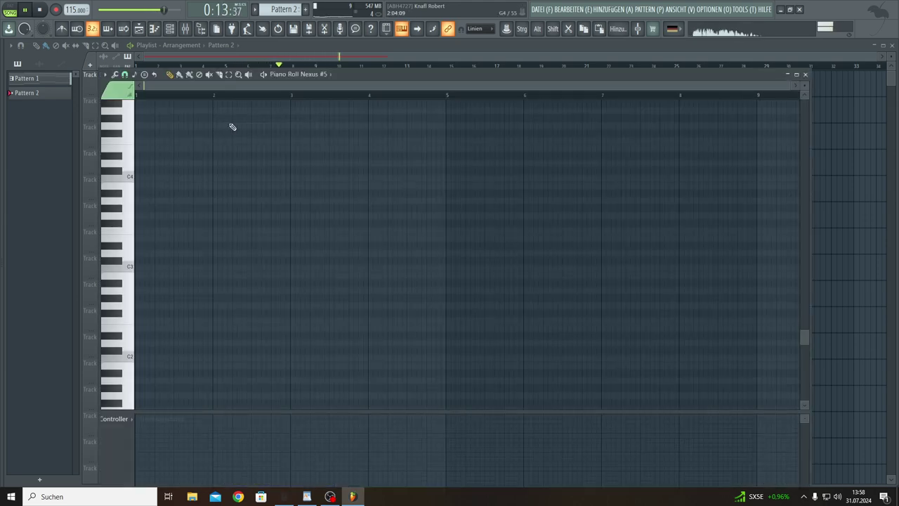
key(ctrl+v)
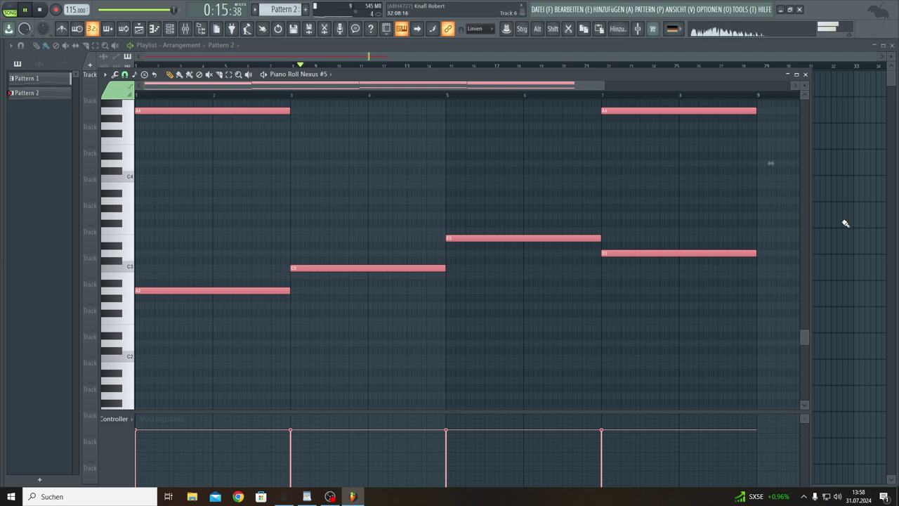
key(F7)
click(140, 110)
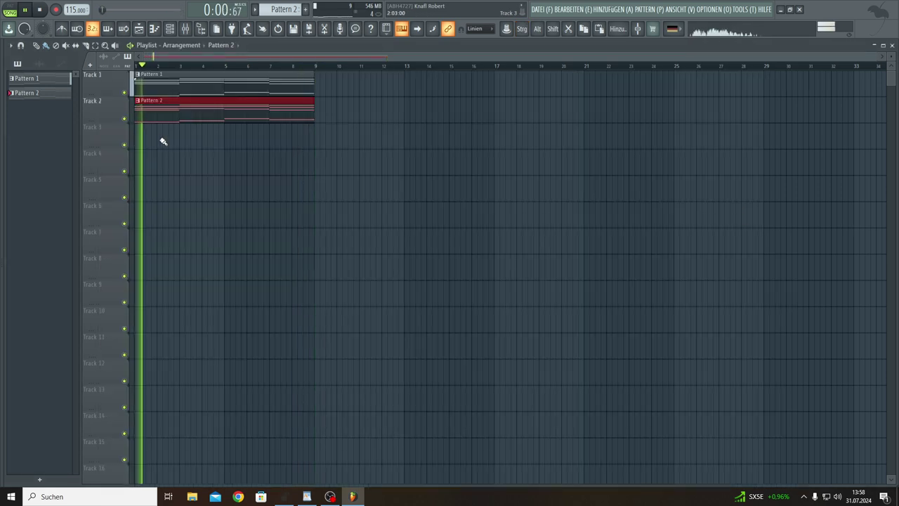
click(169, 28)
click(241, 124)
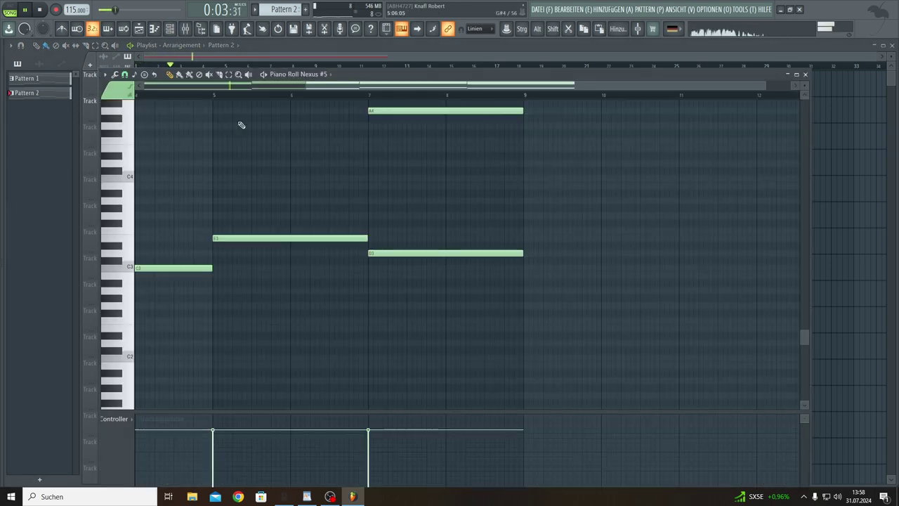
drag(439, 85, 215, 90)
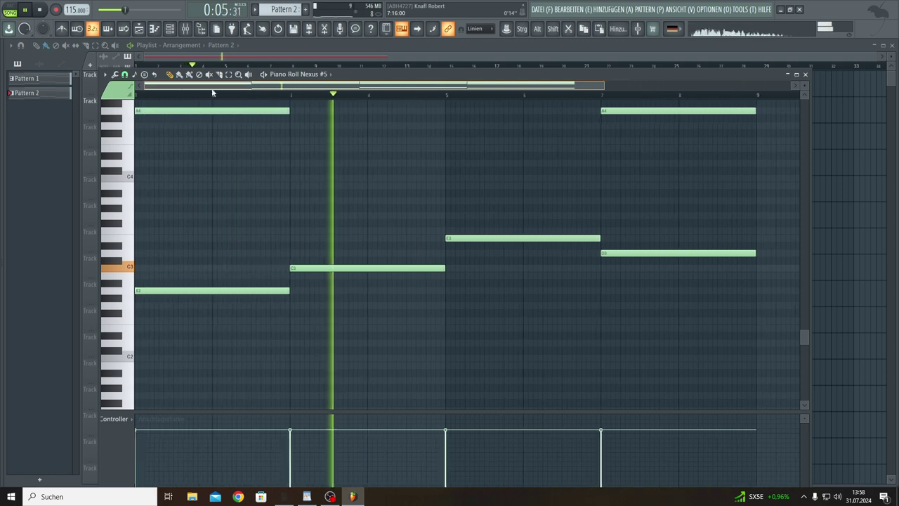
scroll(209, 169, up, 3)
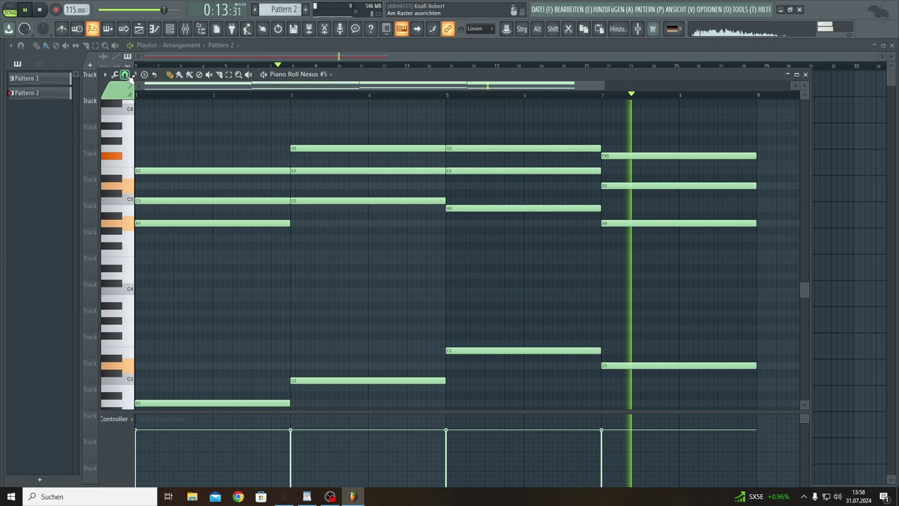
click(126, 75)
click(126, 76)
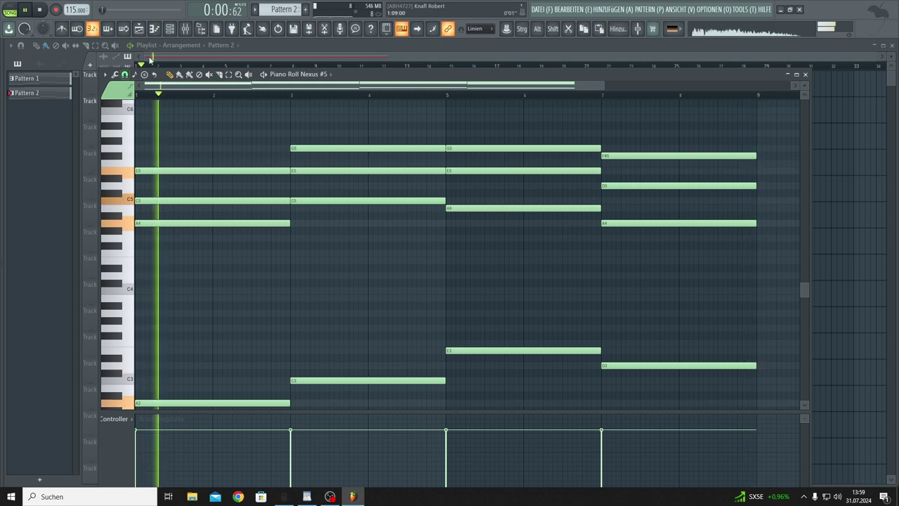
- Enable the built-in Nexus arpeggiator for the Pizza Cult sound on Nexus #5 and set its mode to poly
key(F6)
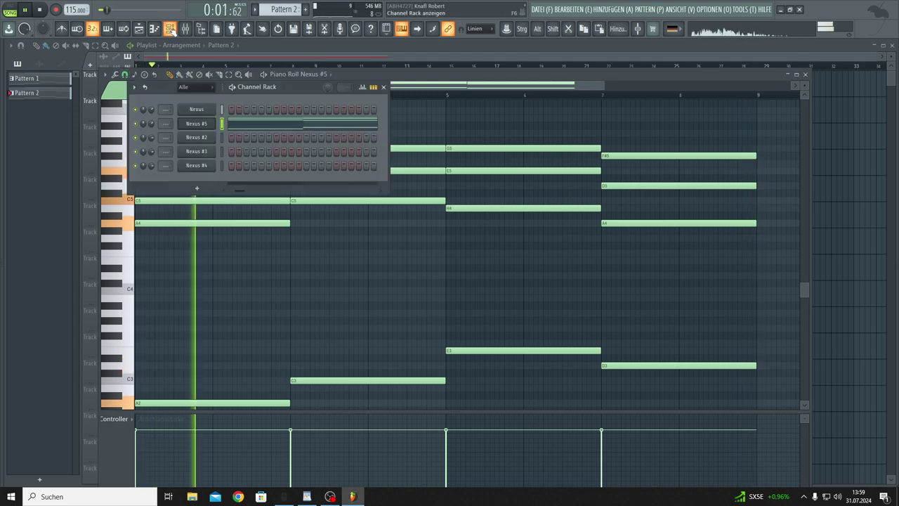
click(193, 125)
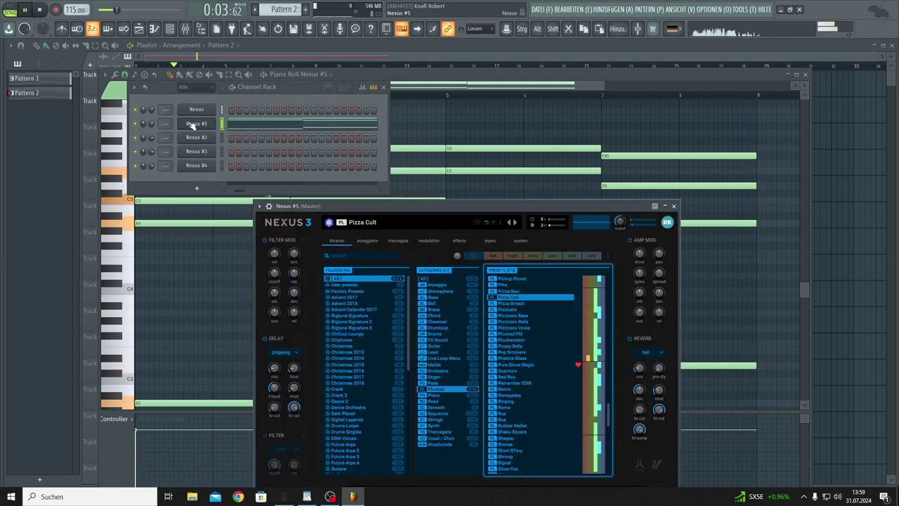
click(374, 242)
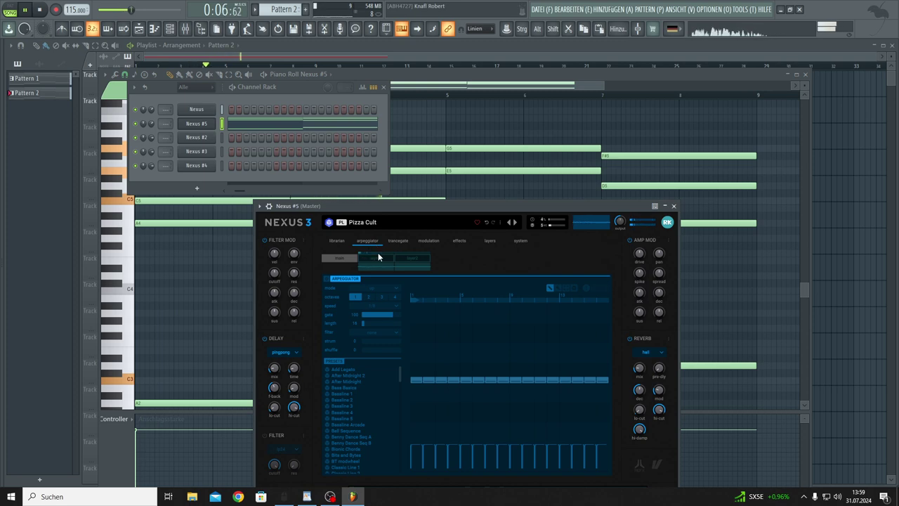
click(328, 279)
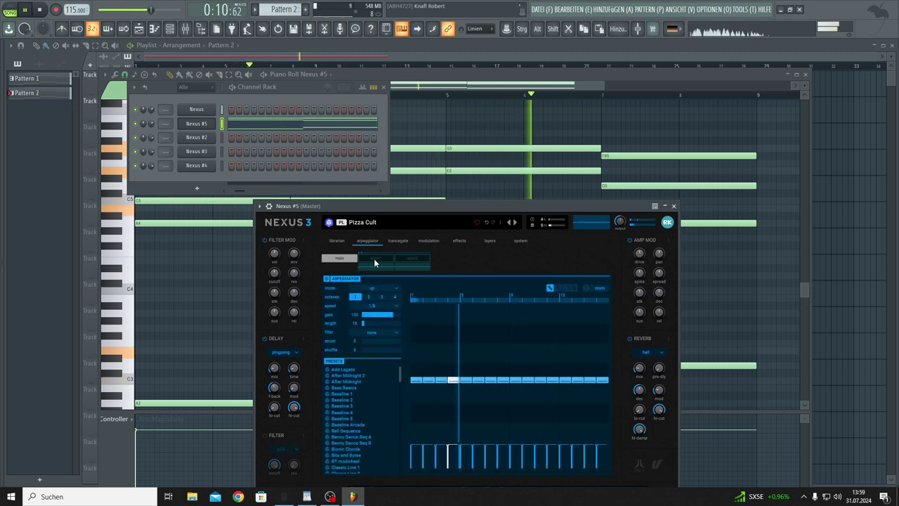
click(380, 288)
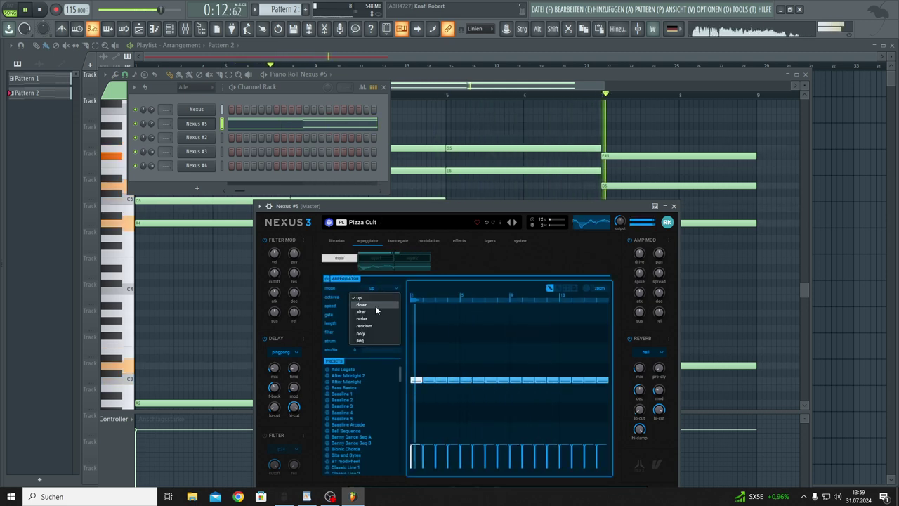
click(370, 334)
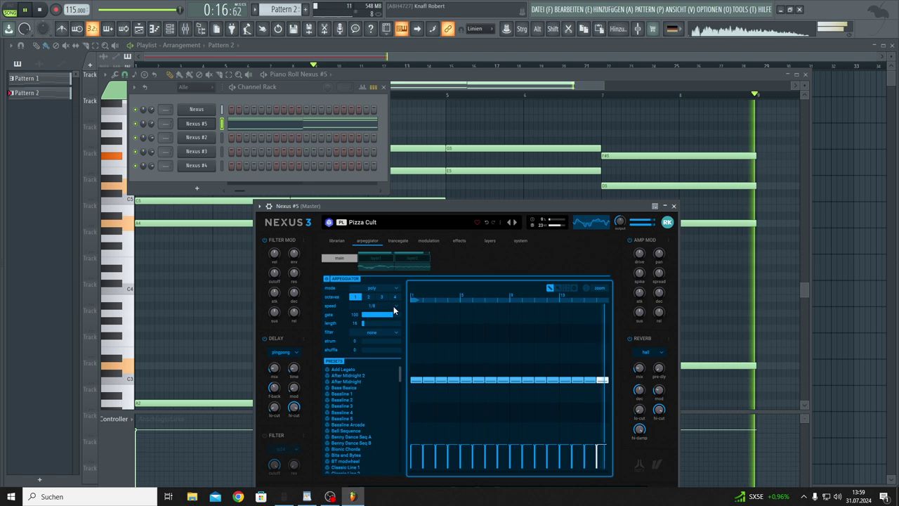
- Audition arpeggiator speeds 1/4 and 1/2 on Nexus #5, and set the speed to 1/1
click(394, 305)
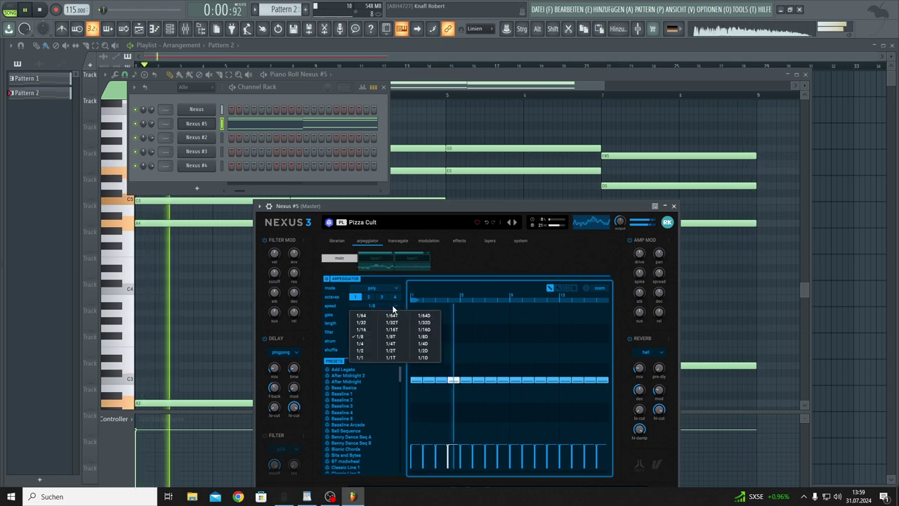
click(364, 342)
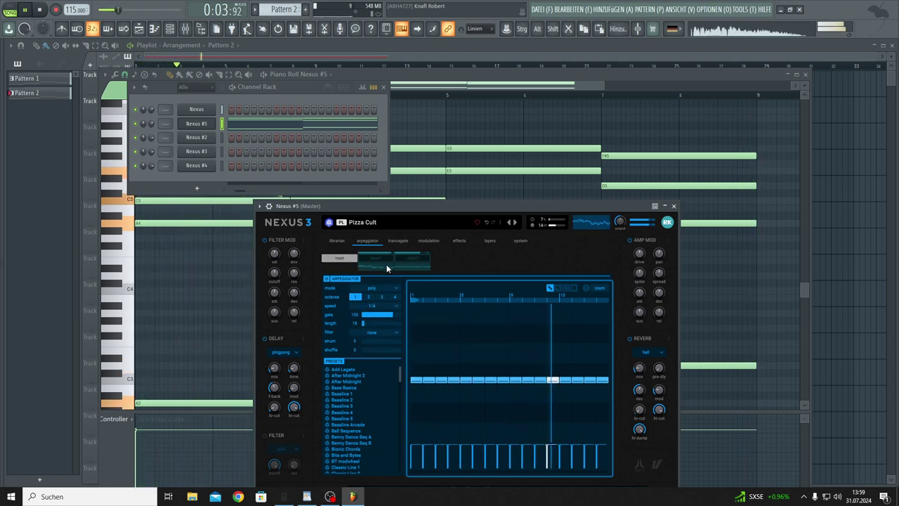
click(393, 308)
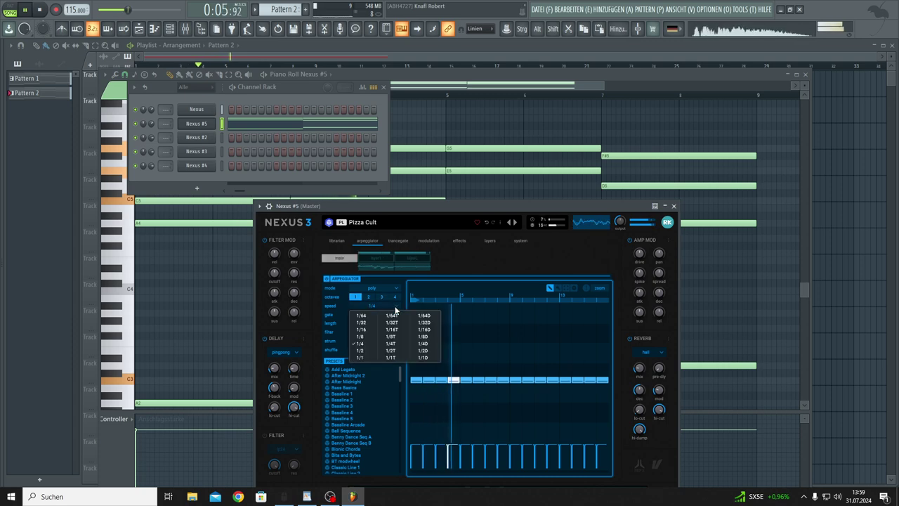
click(361, 350)
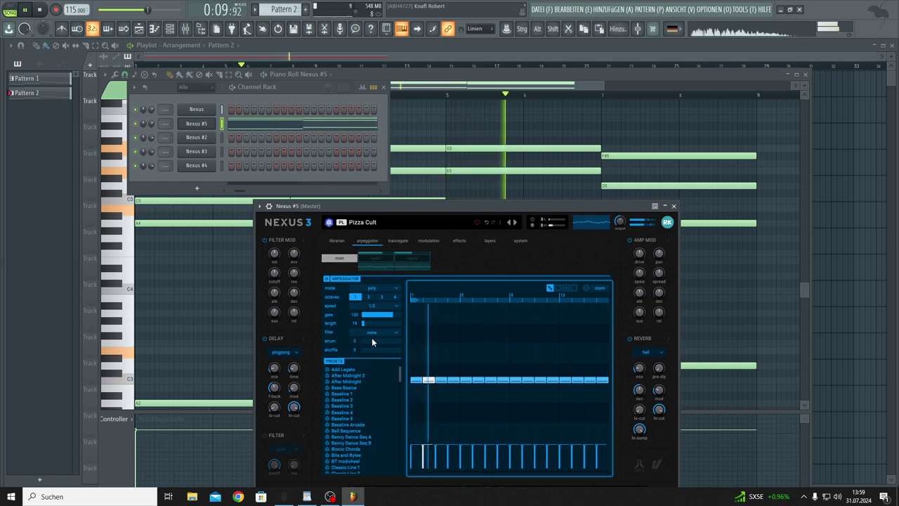
click(393, 303)
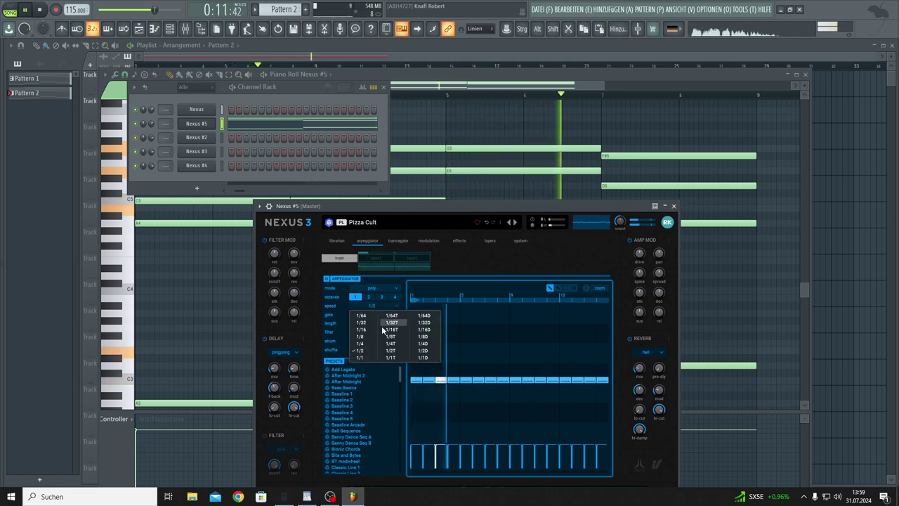
click(360, 358)
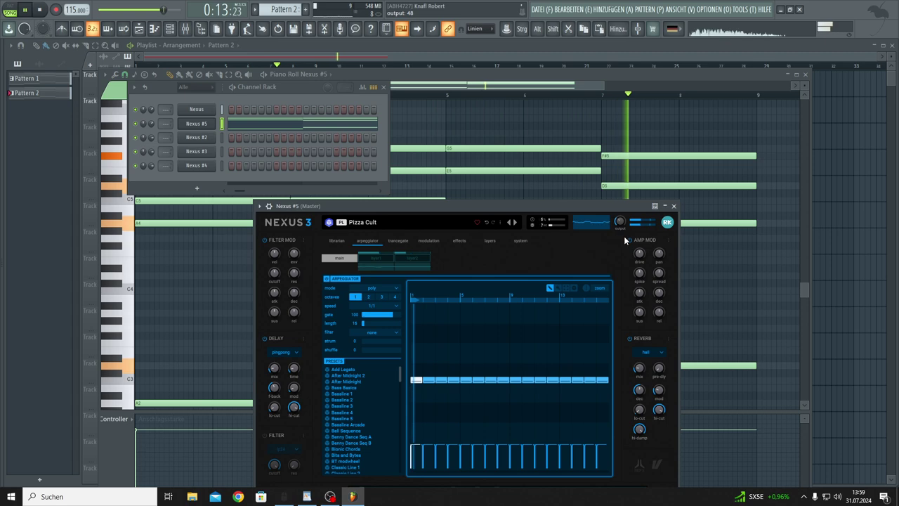
- Clone Nexus #5 for a new Pattern 3, switch off the clone's arpeggiator and show its preset library
right_click(213, 123)
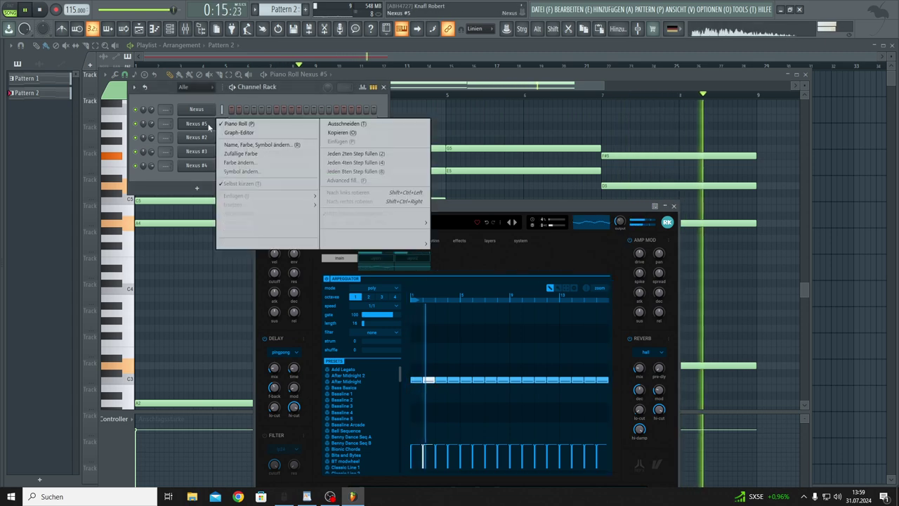
click(244, 222)
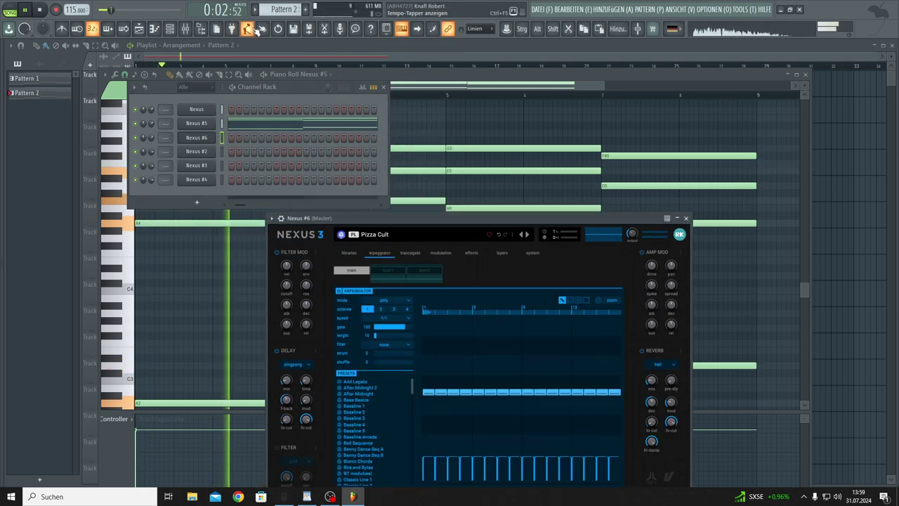
scroll(284, 9, up, 1)
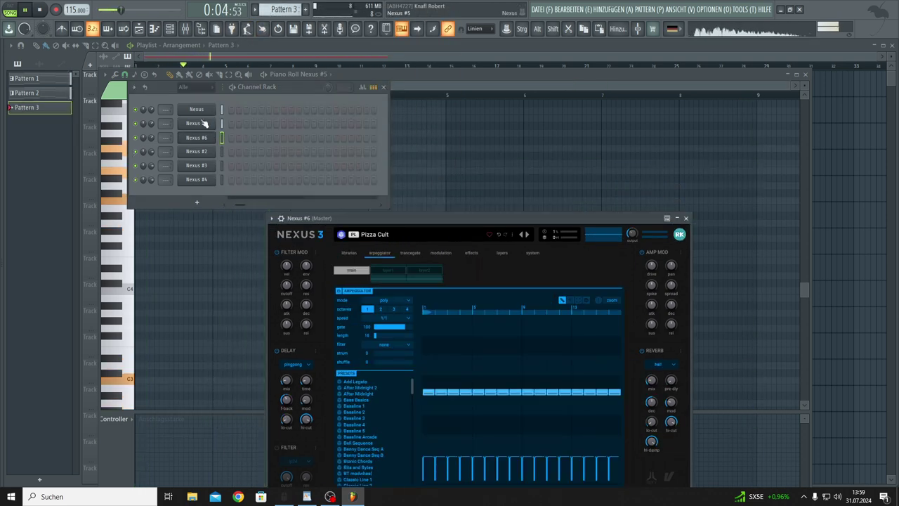
click(340, 291)
click(350, 254)
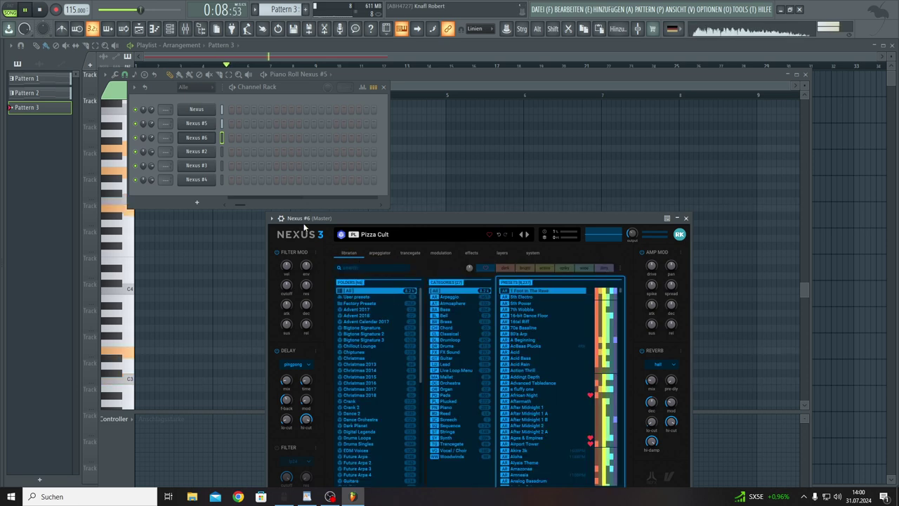
- Paste the chords into Nexus #6's piano roll and place Pattern 3 at bar 1 of playlist Track 3
right_click(209, 140)
click(237, 137)
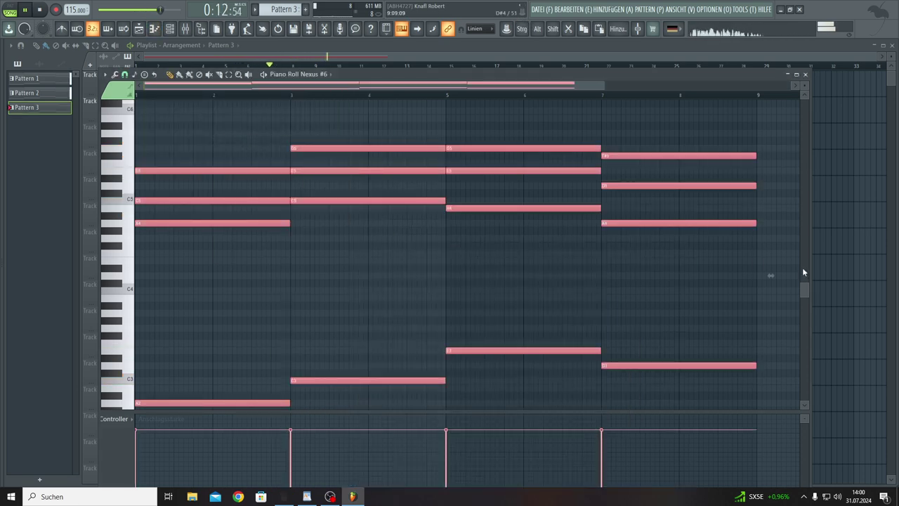
key(F7)
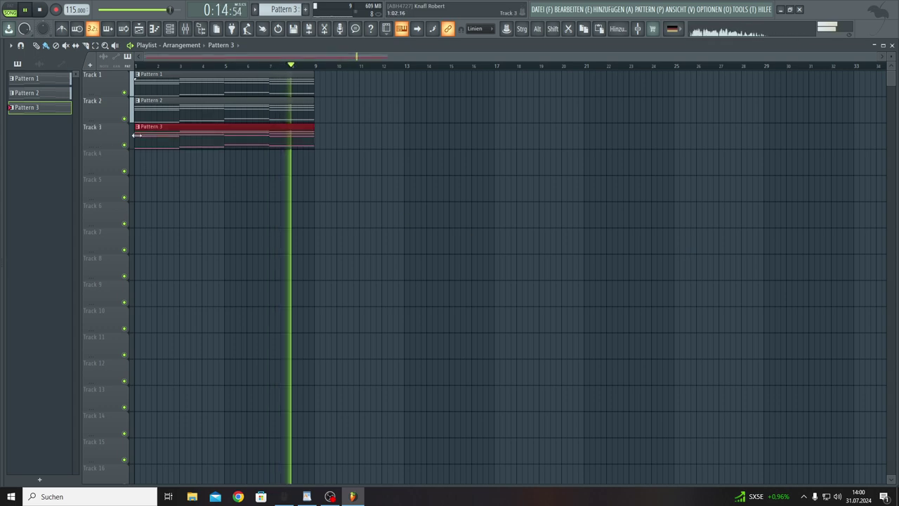
- Arpeggiate the Nexus #6 chords with the piano roll arpeggiator's Trance 2 preset, using Normal pattern direction and Zeit sync
click(172, 28)
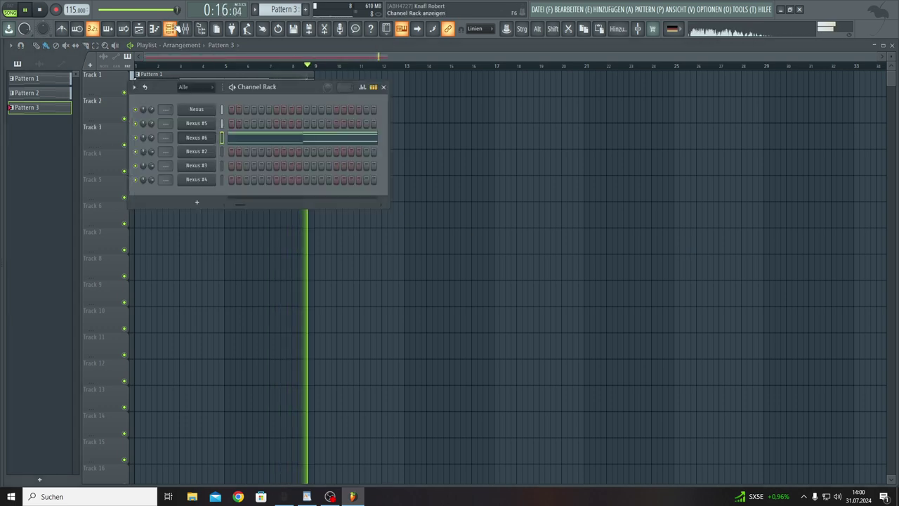
click(232, 141)
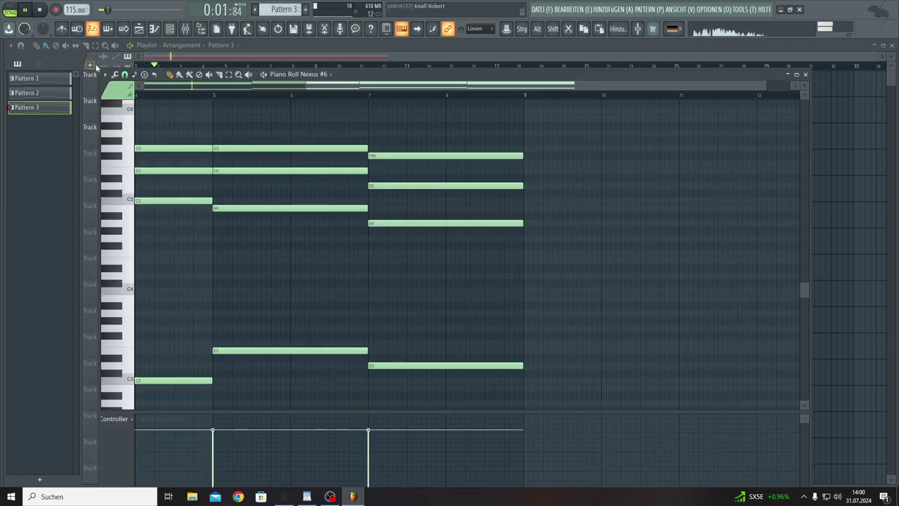
click(115, 75)
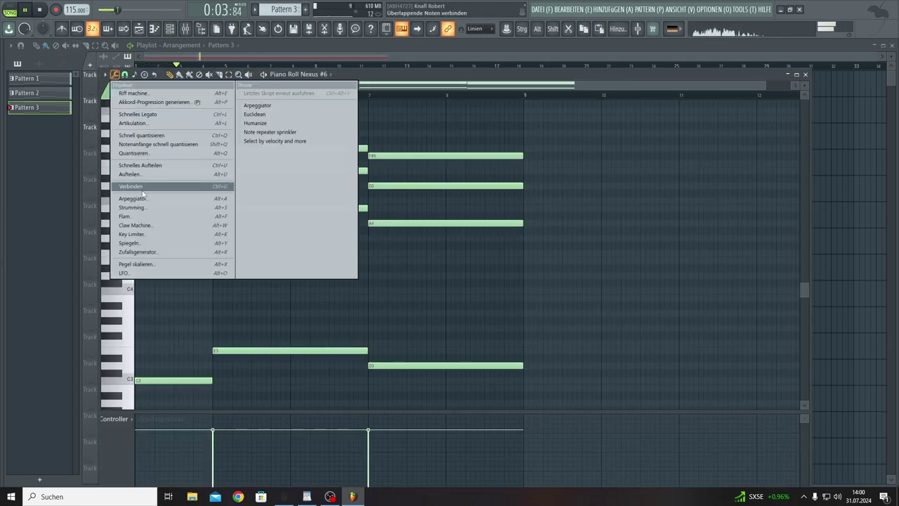
click(133, 198)
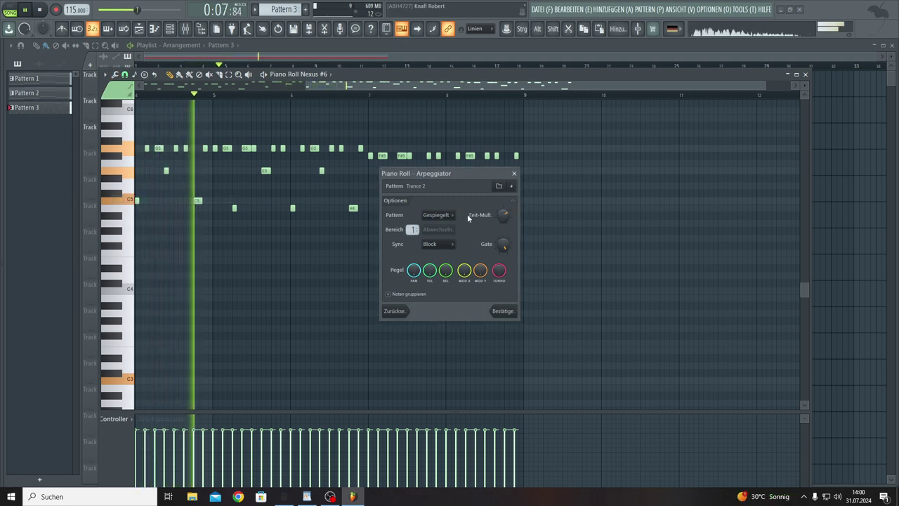
click(453, 215)
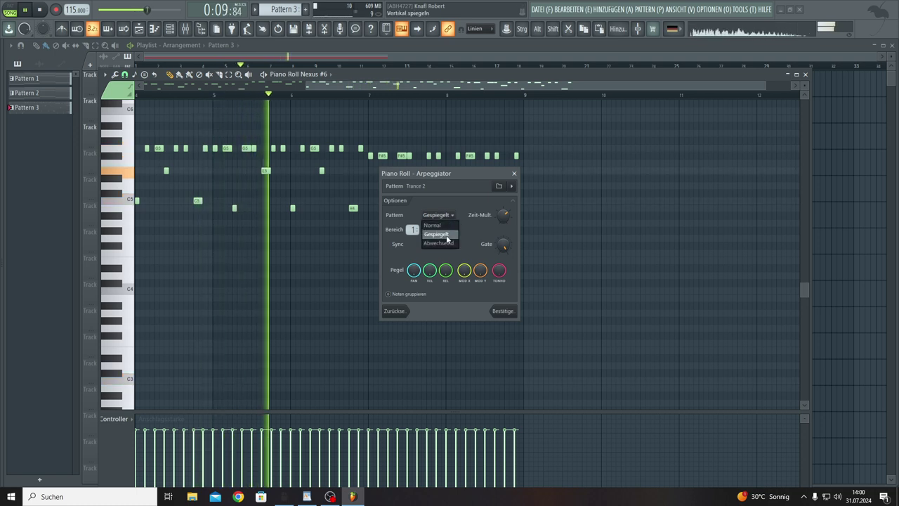
click(446, 225)
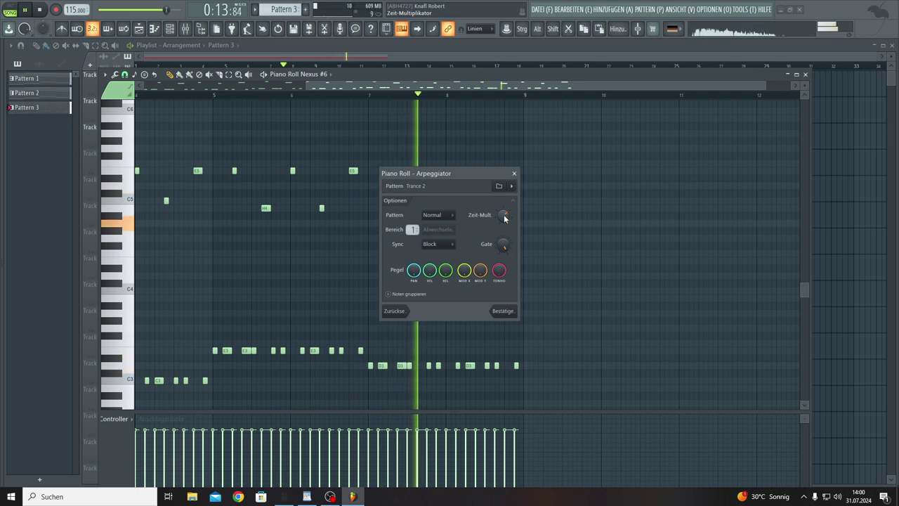
click(448, 244)
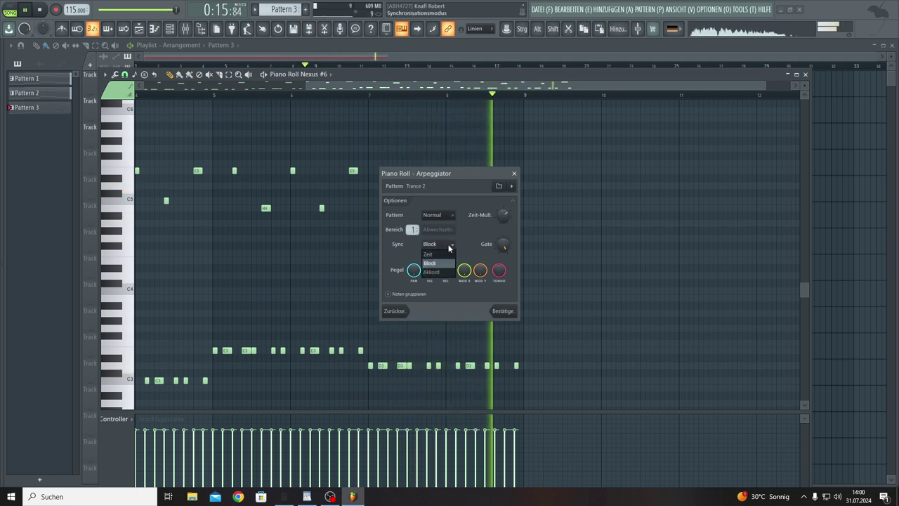
click(447, 254)
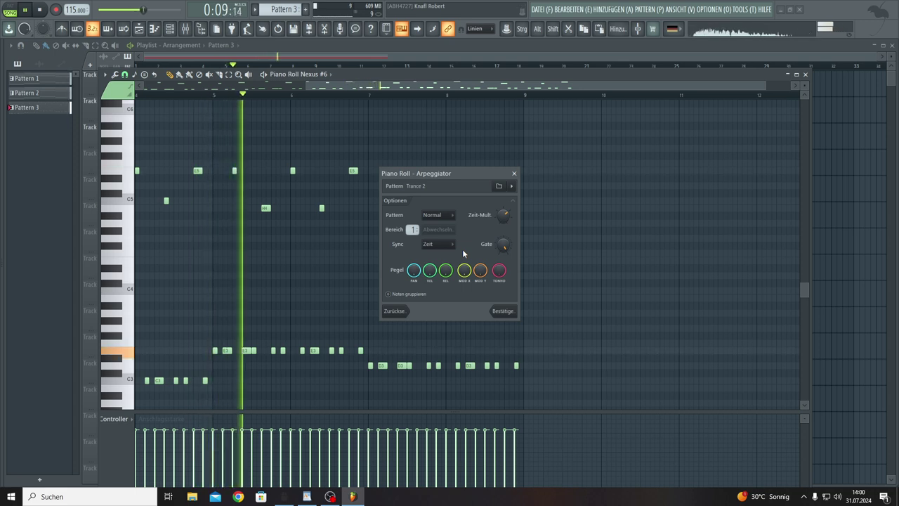
click(505, 311)
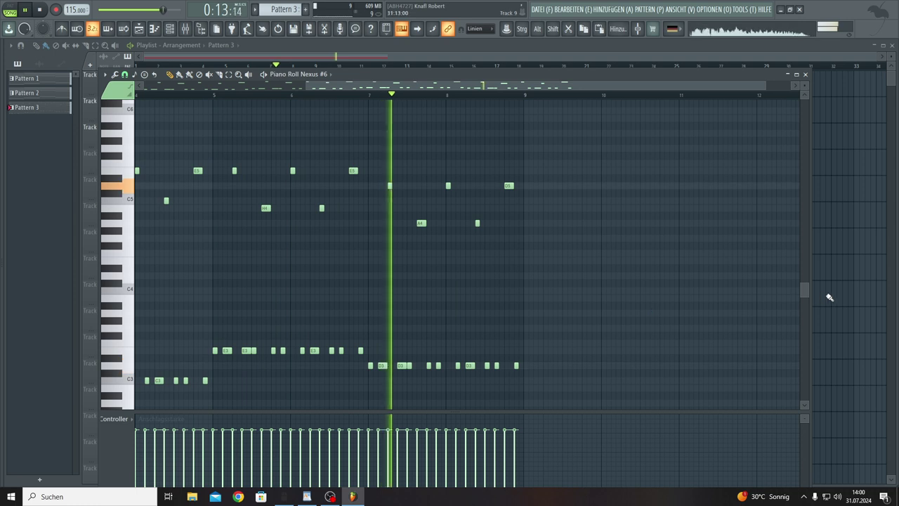
- Clone the Nexus #6 channel and switch to a new, empty Pattern 4
key(F7)
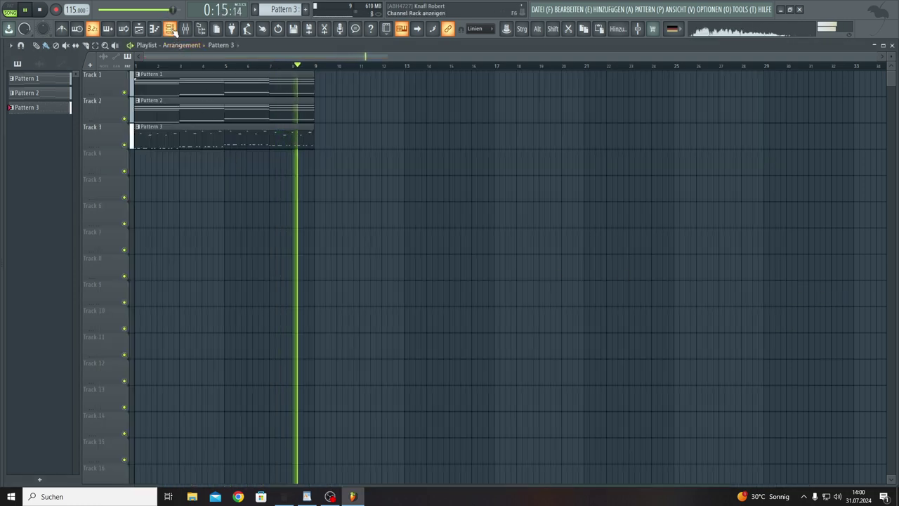
key(F6)
right_click(200, 138)
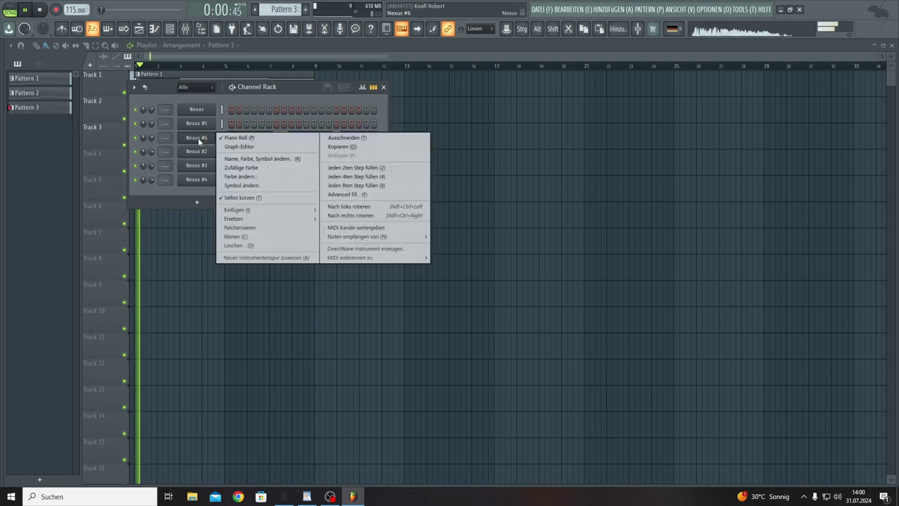
click(248, 237)
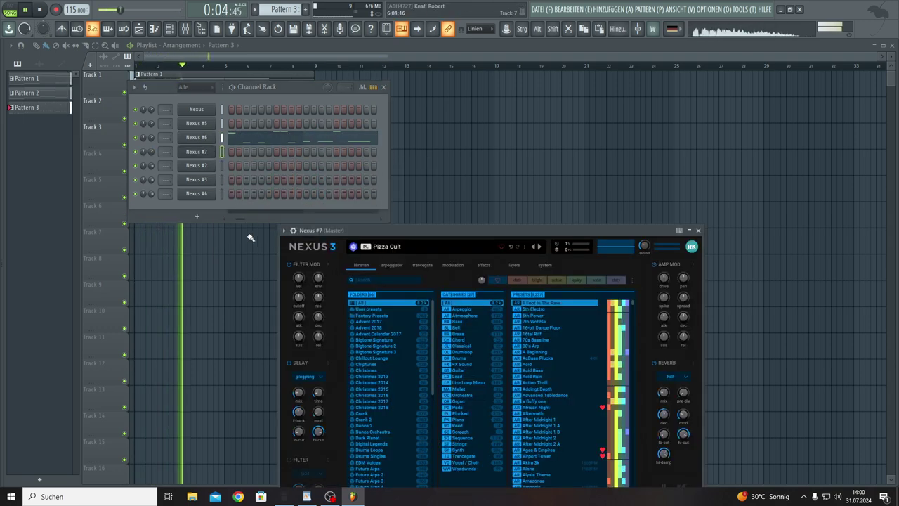
scroll(281, 9, up, 1)
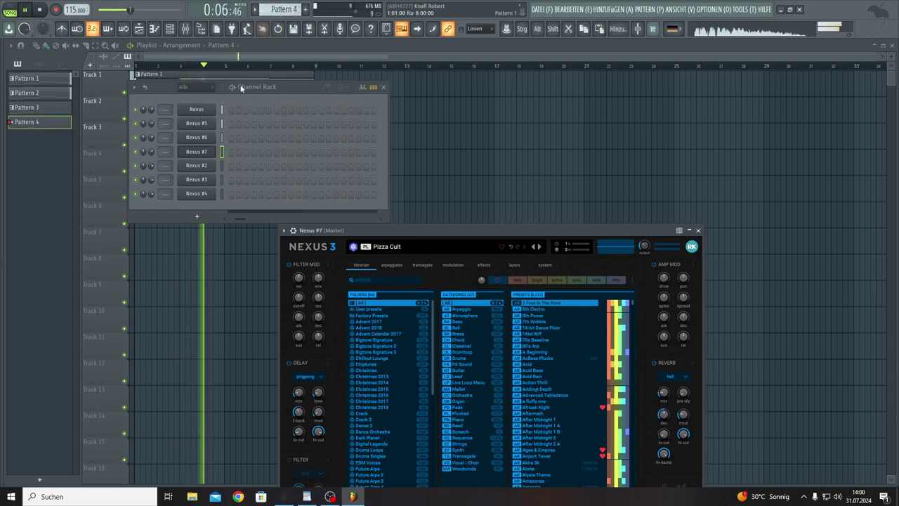
- Paste the chords into Nexus #7's piano roll at bar 1 and place Pattern 4 at bar 1 of playlist Track 4
right_click(205, 152)
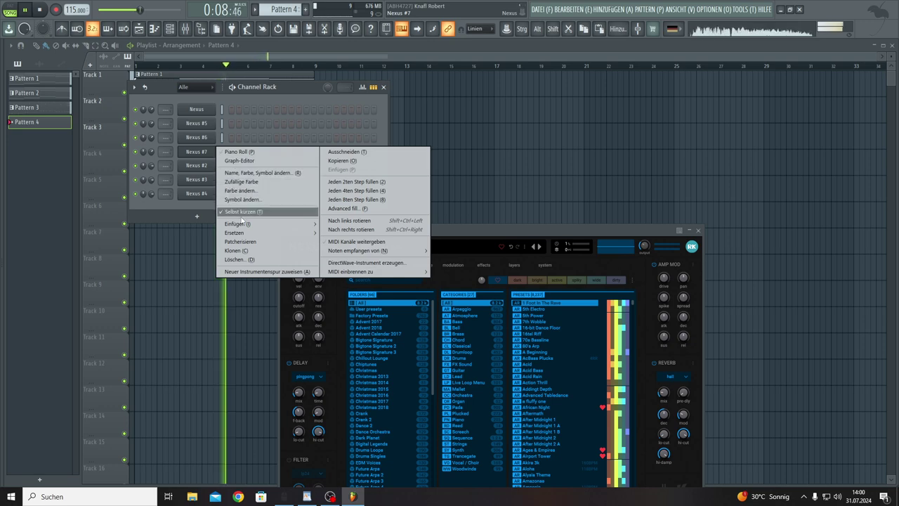
mouse_move(238, 223)
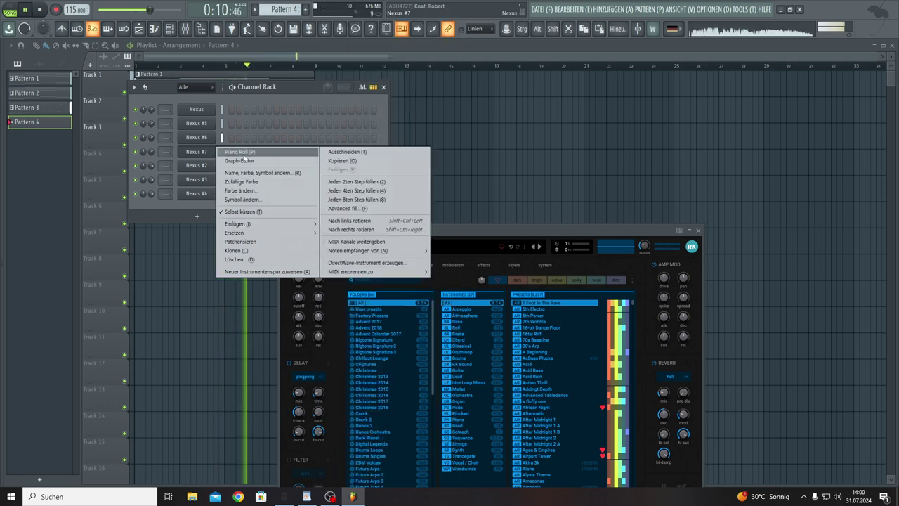
click(243, 152)
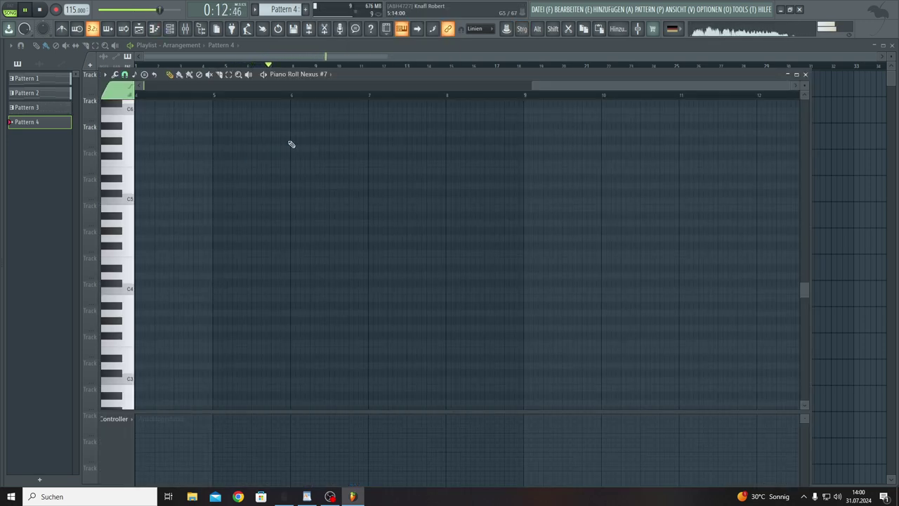
drag(537, 90, 162, 94)
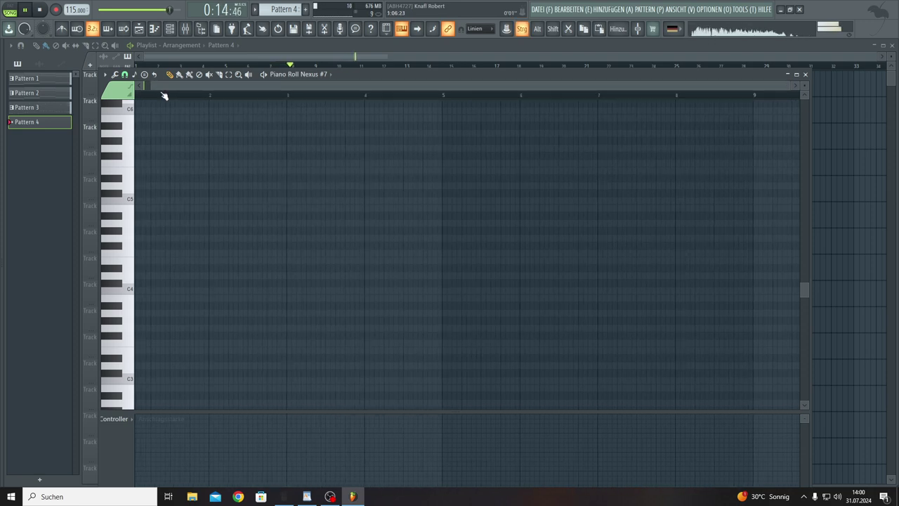
key(ctrl+v)
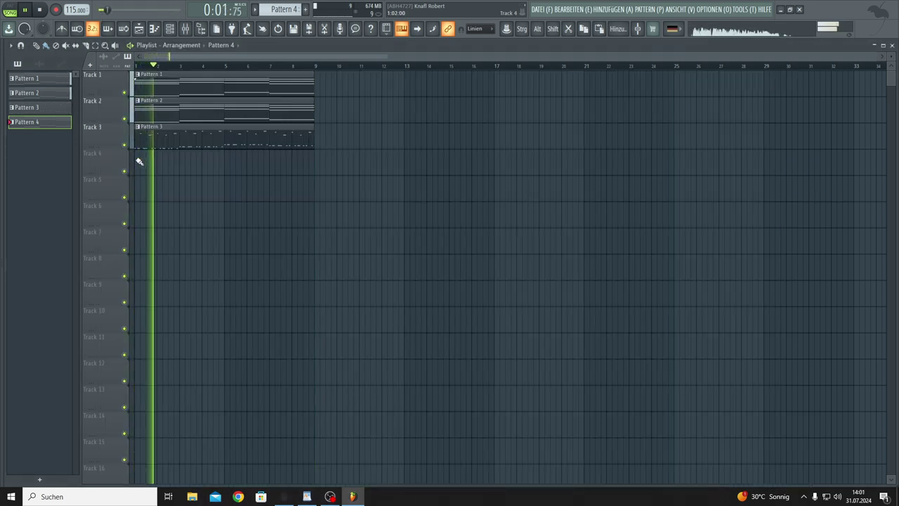
click(139, 159)
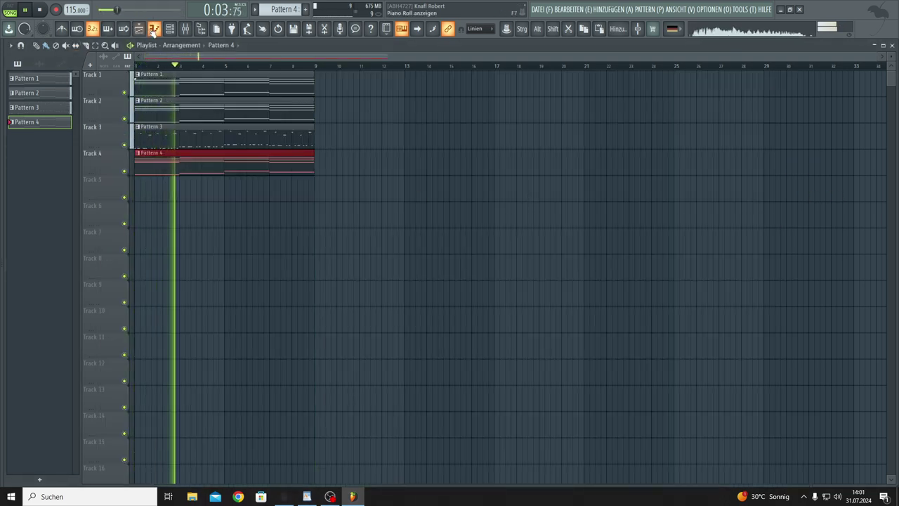
- Arpeggiate the Nexus #7 chords with the piano roll arpeggiator's Trance 3 preset, using the Gespiegelt pattern direction and Zeit sync
key(F6)
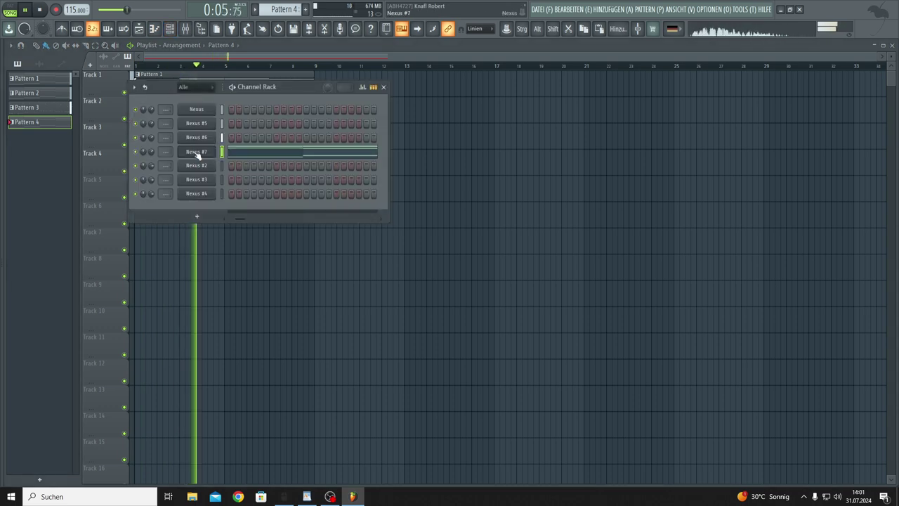
click(241, 156)
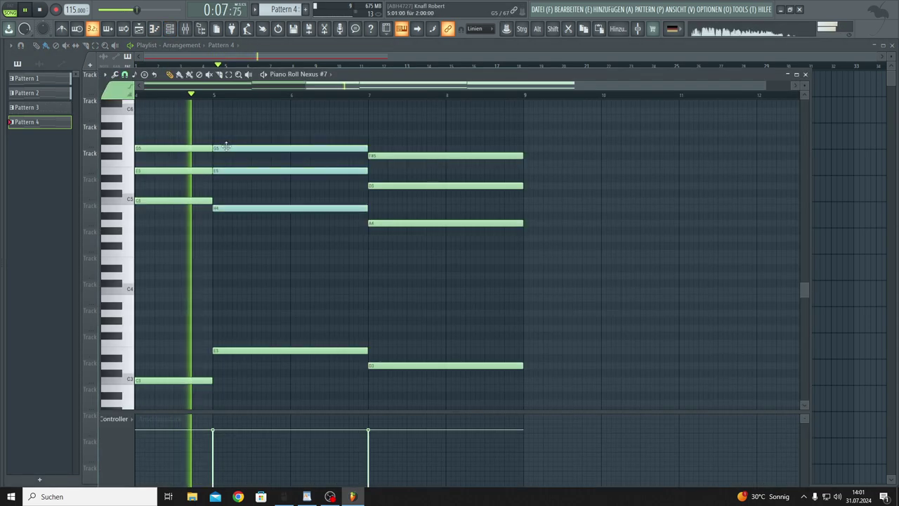
click(115, 74)
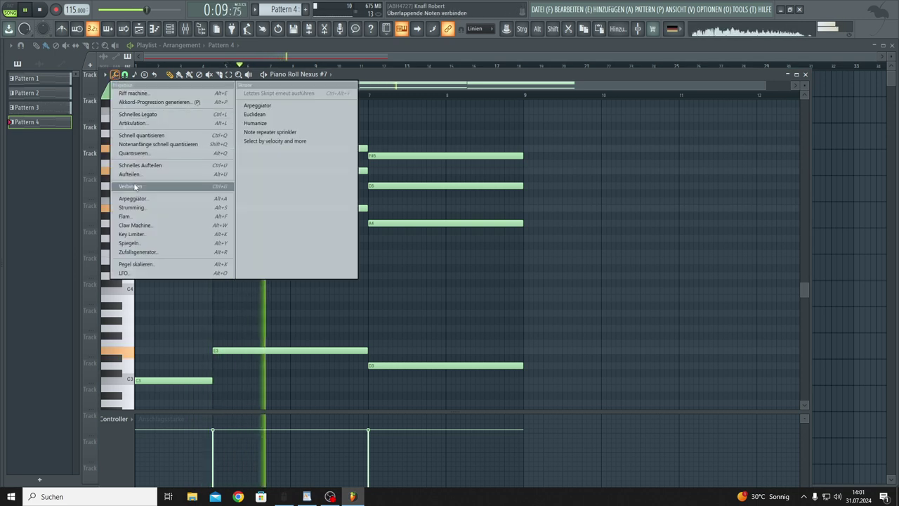
click(133, 198)
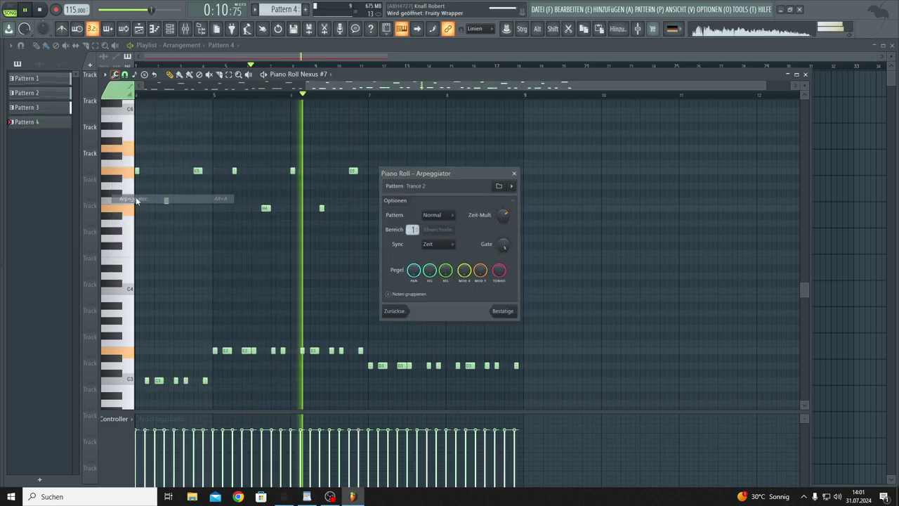
click(511, 186)
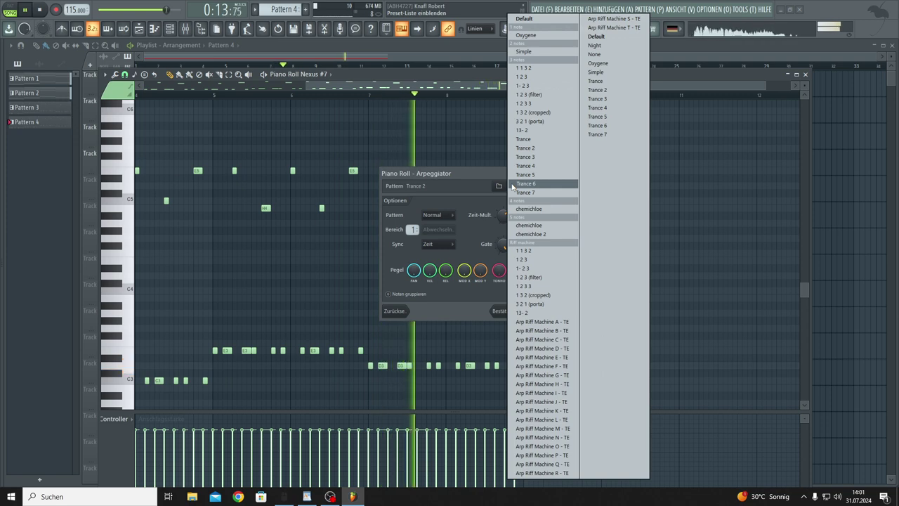
click(604, 99)
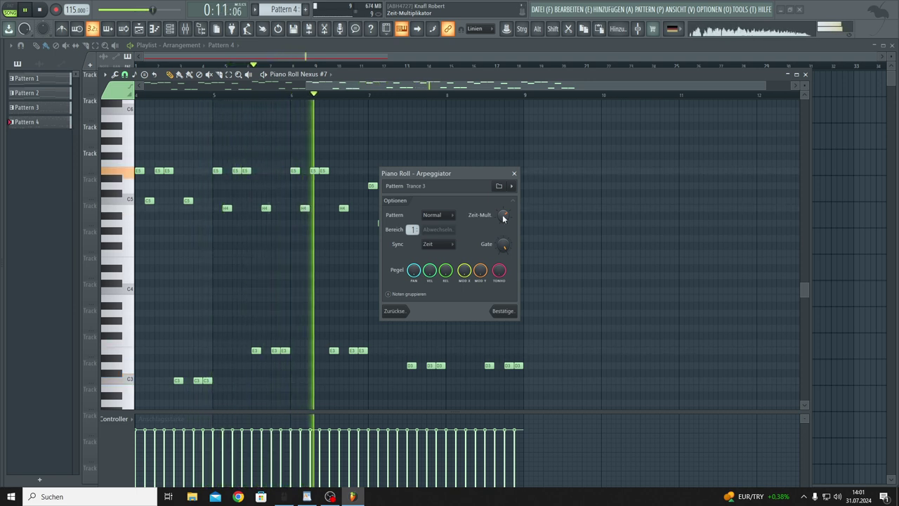
click(450, 215)
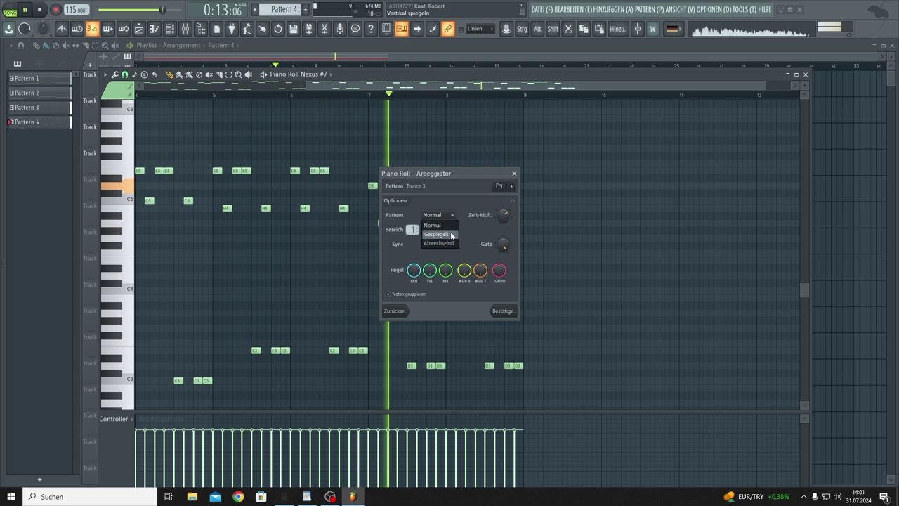
click(451, 233)
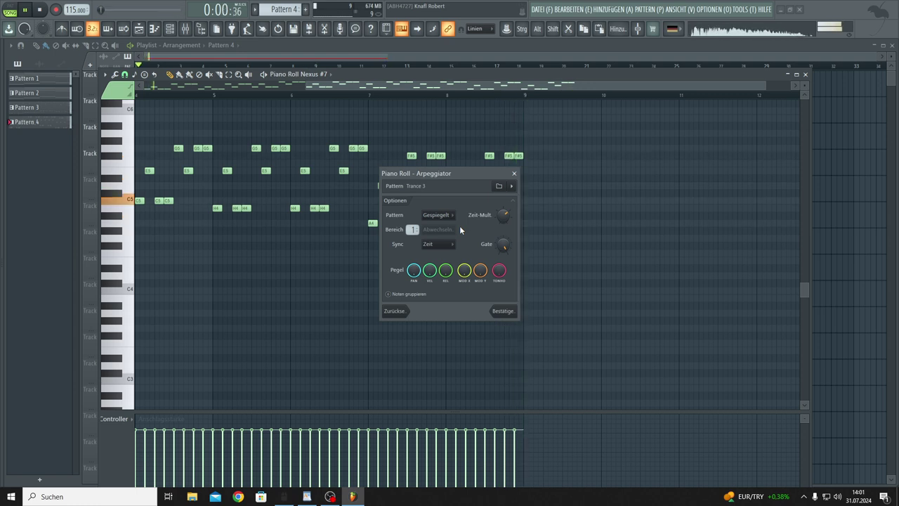
click(502, 311)
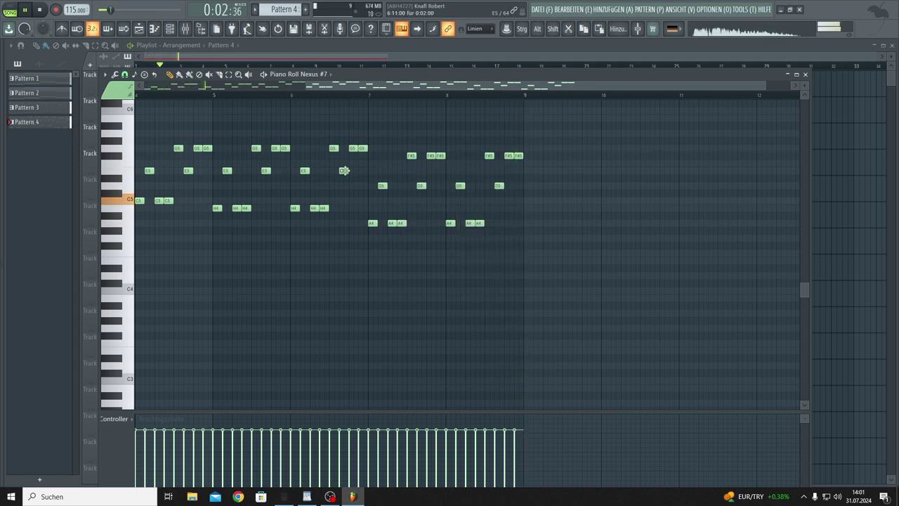
- Select all arpeggiated notes in Nexus #7 and raise them by one octave
drag(384, 84, 177, 139)
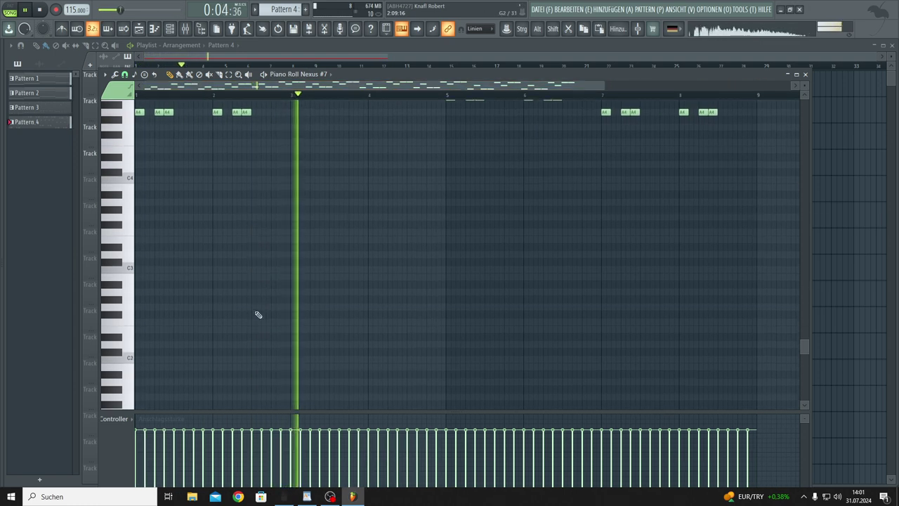
scroll(258, 314, up, 5)
drag(774, 219, 146, 390)
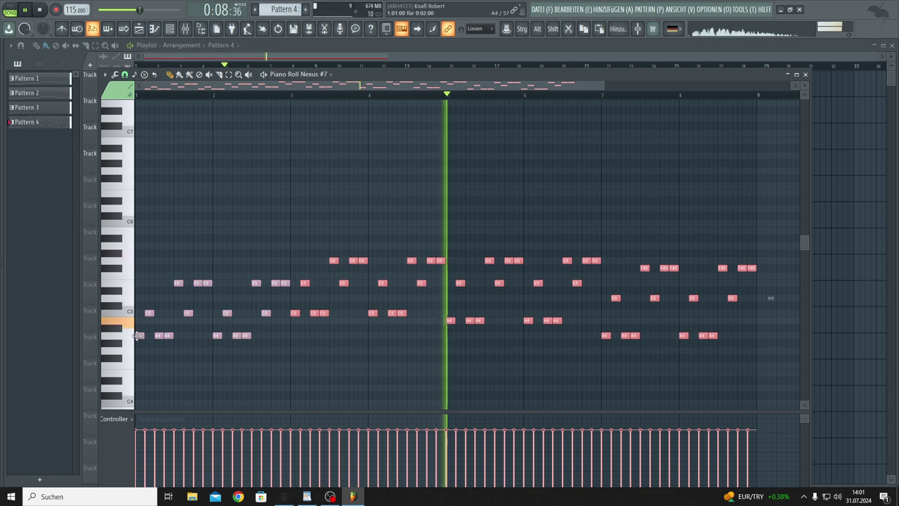
drag(139, 335, 127, 238)
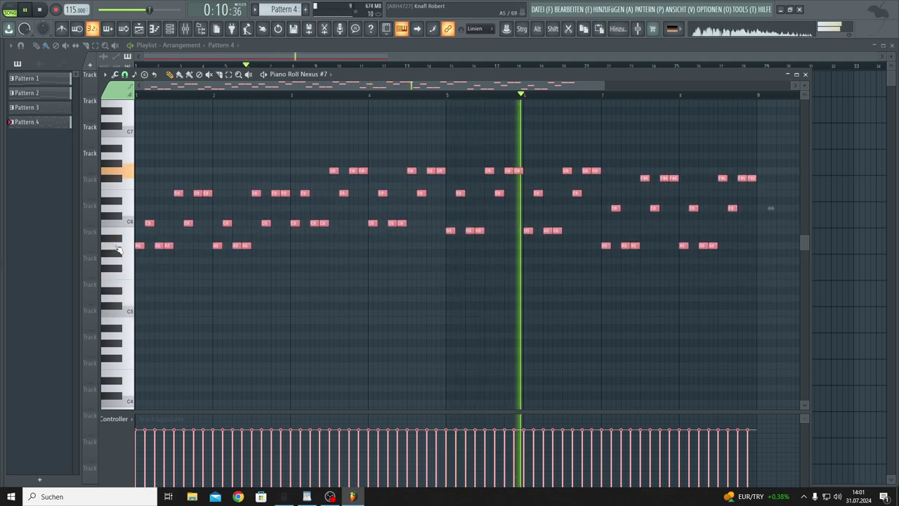
- Lower the velocity of all Nexus #7 arpeggio notes evenly to about 30% and deselect them
drag(211, 451, 72, 457)
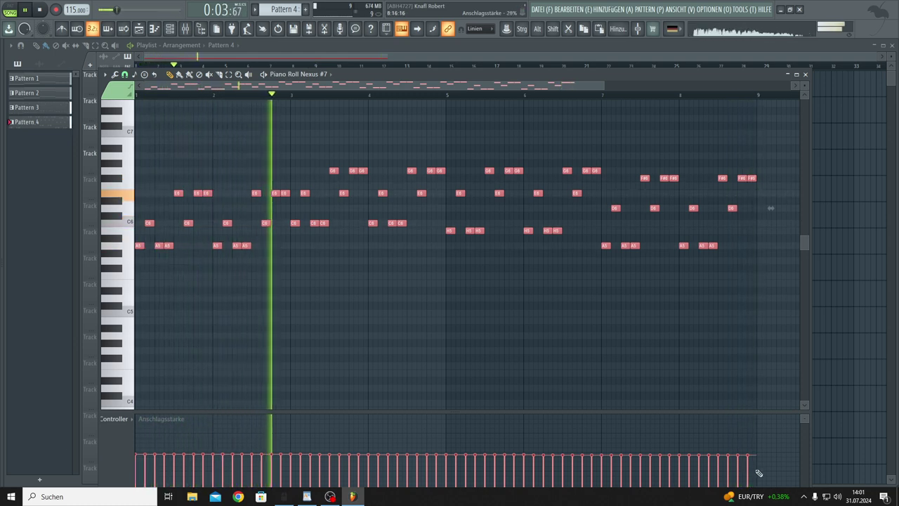
drag(755, 476, 96, 471)
click(171, 287)
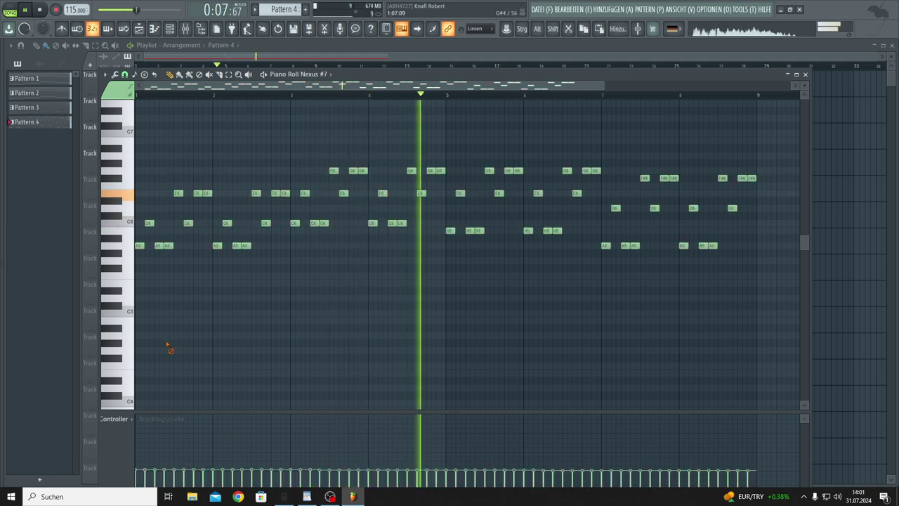
- Paste the chords into Nexus #7's piano roll again and arpeggiate them with the Trance 3 preset, Abwechselnd pattern direction and Zeit sync
key(ctrl+v)
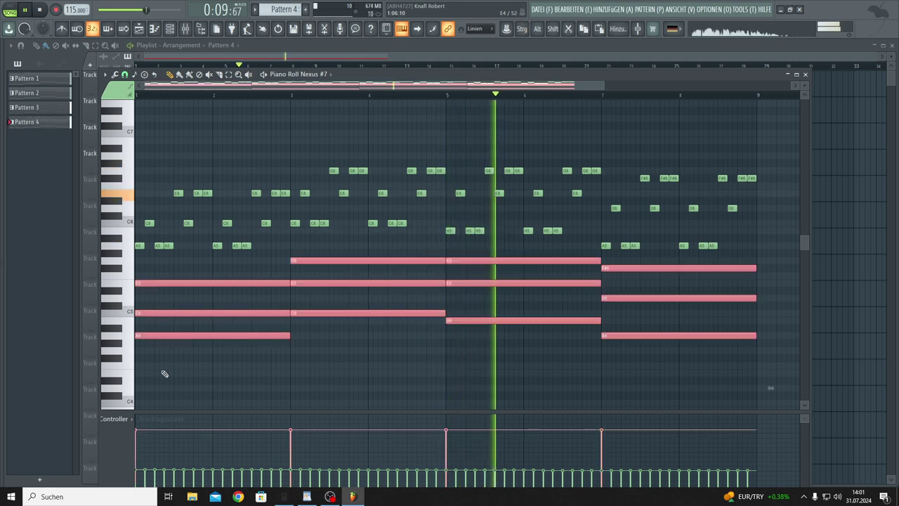
click(116, 75)
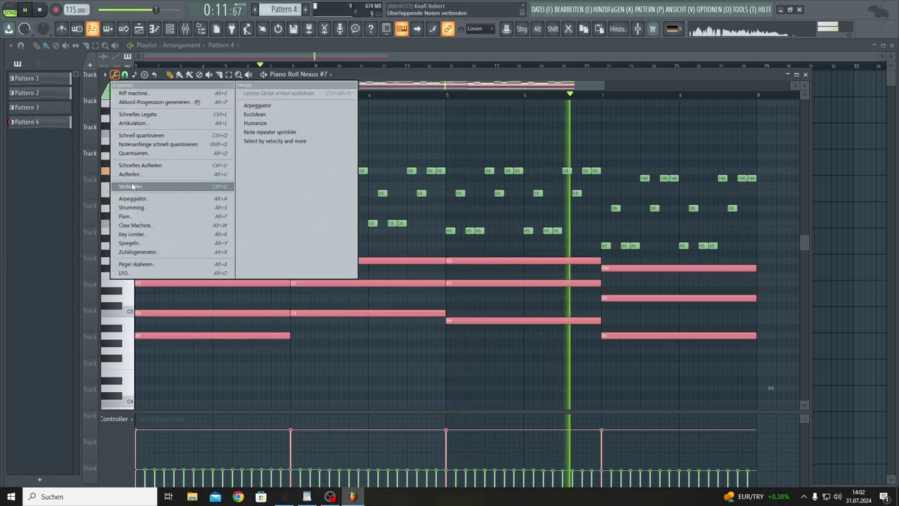
click(137, 200)
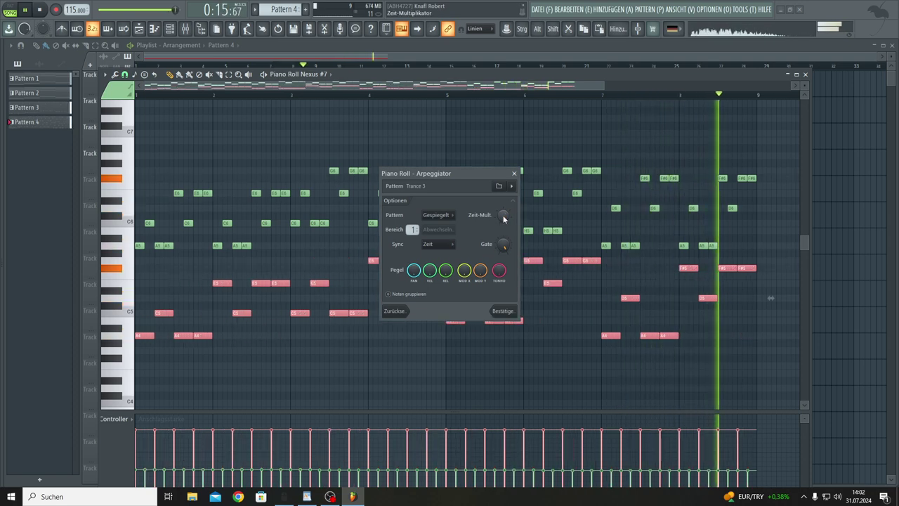
click(439, 215)
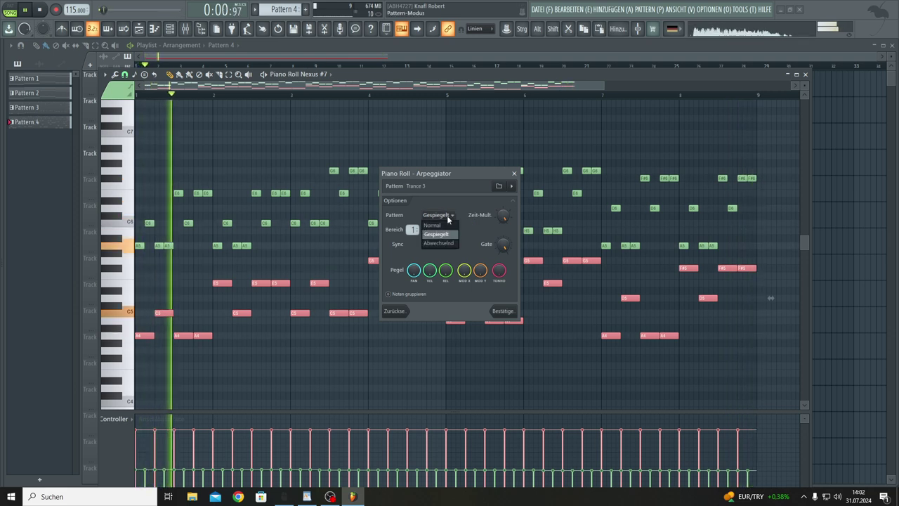
click(438, 243)
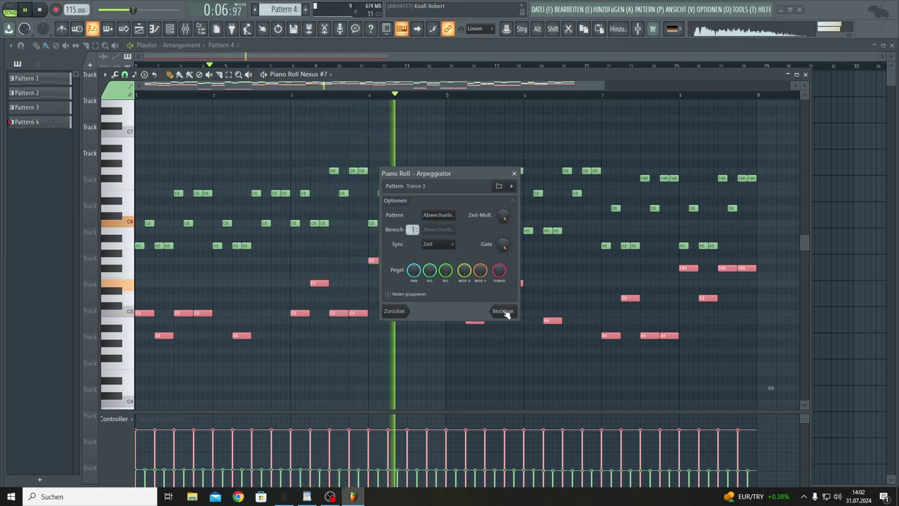
click(506, 312)
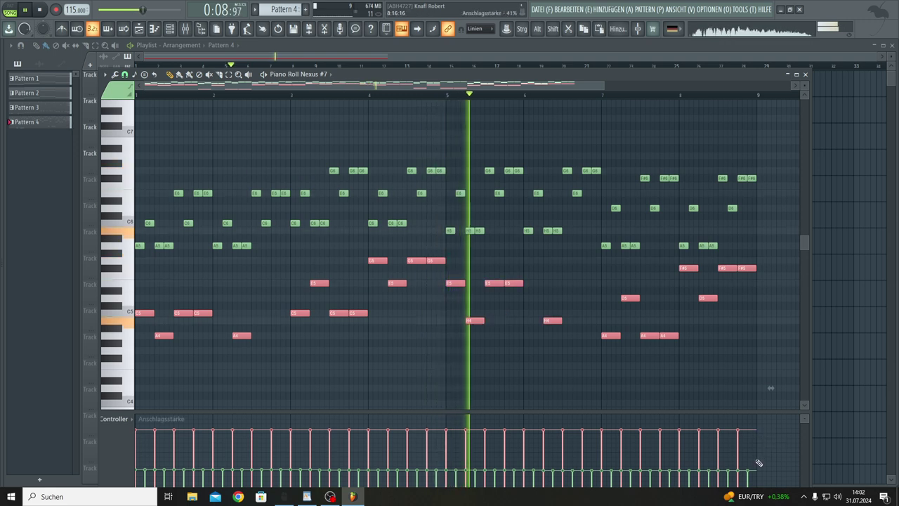
- Lower the velocity of the new arpeggio notes evenly to about 40%, deselect them, and randomize the levels of all Nexus #7 notes
mouse_move(755, 464)
mouse_down()
mouse_move(654, 467)
mouse_move(502, 447)
mouse_move(98, 468)
mouse_up()
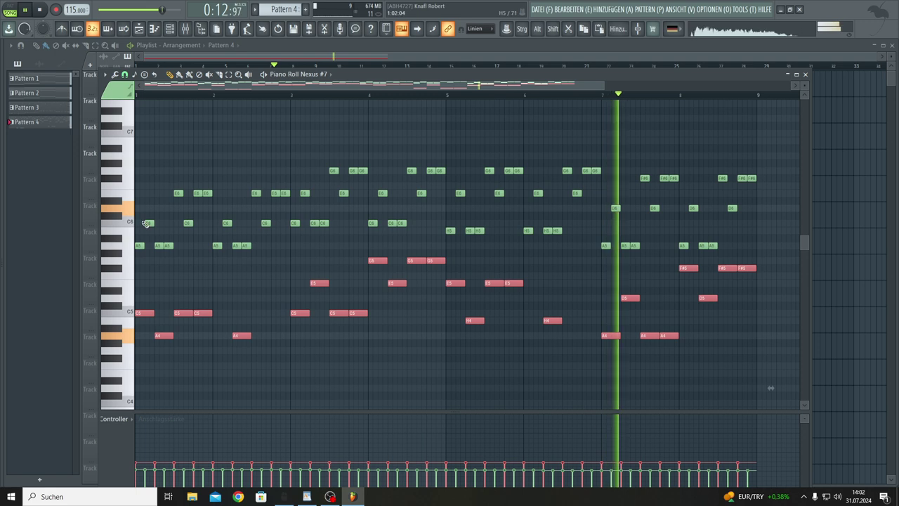
click(191, 133)
click(115, 74)
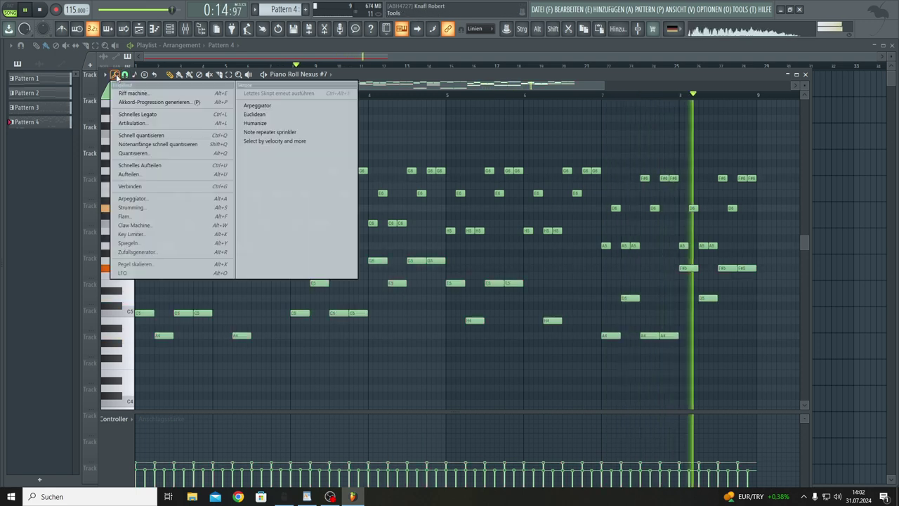
click(137, 251)
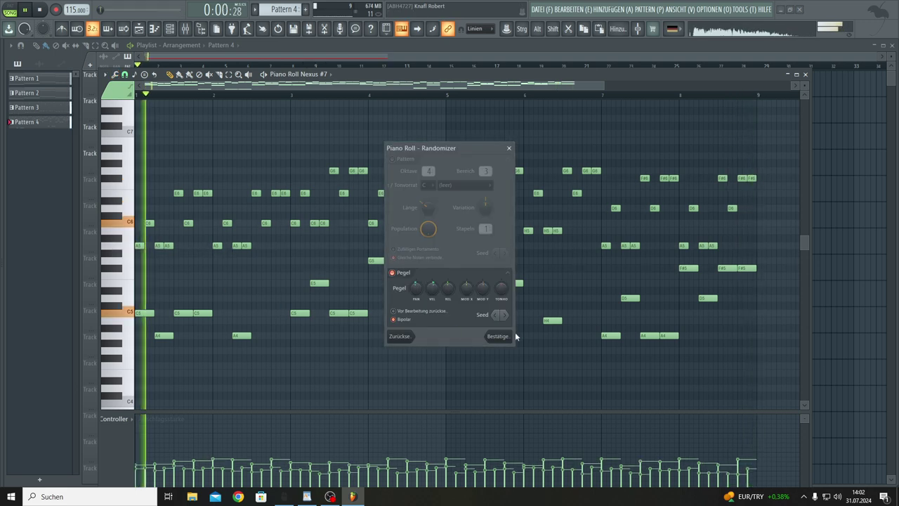
click(505, 314)
click(505, 314)
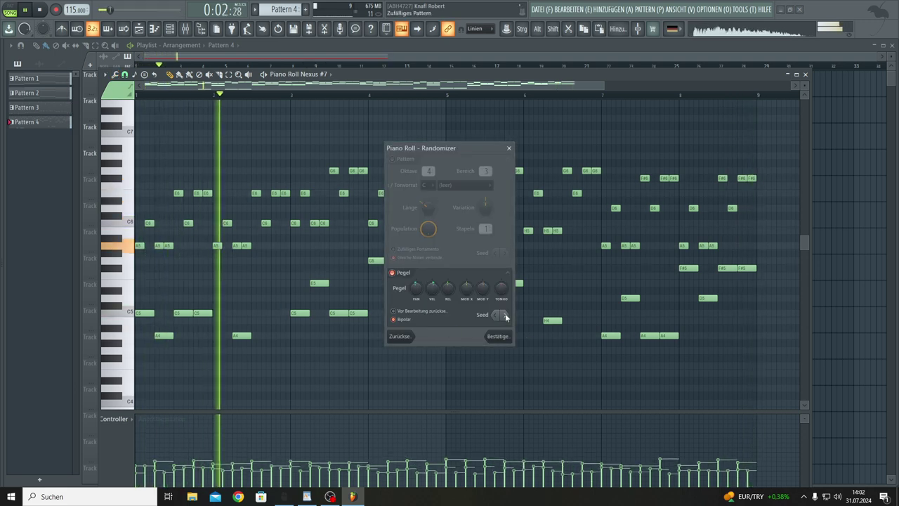
click(507, 338)
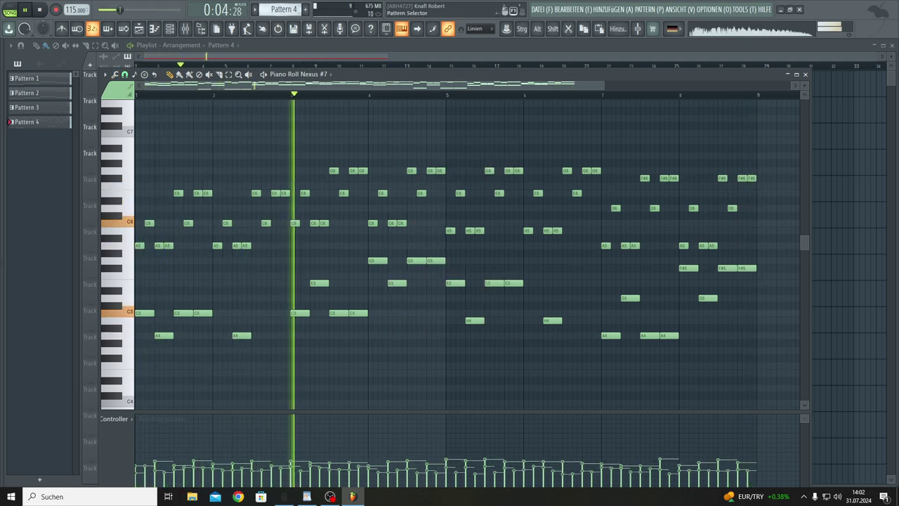
- Randomize the levels of the Nexus #6 notes in Pattern 3 and close the piano roll
key(KP_Subtract)
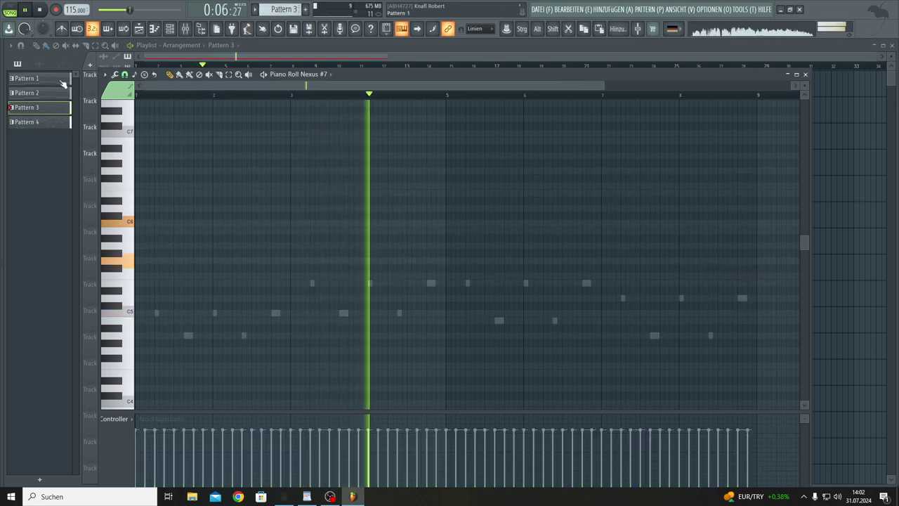
click(59, 107)
key(F7)
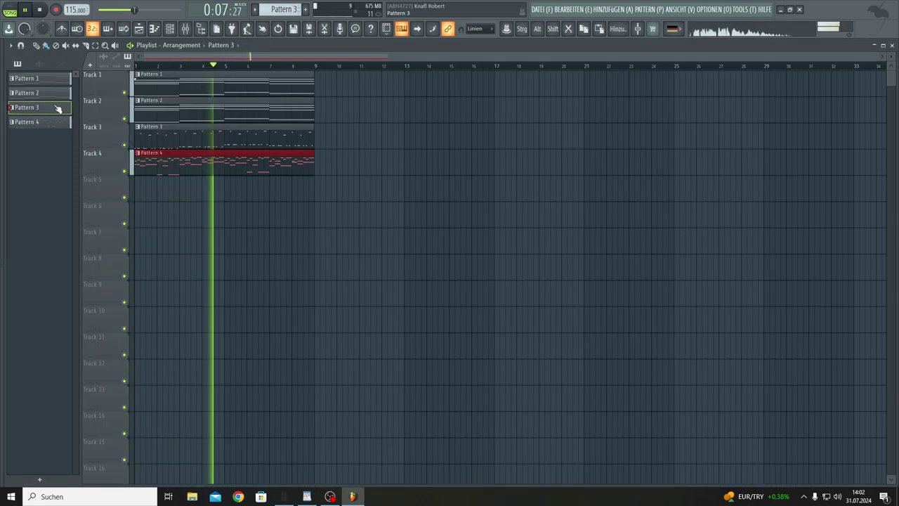
double_click(162, 133)
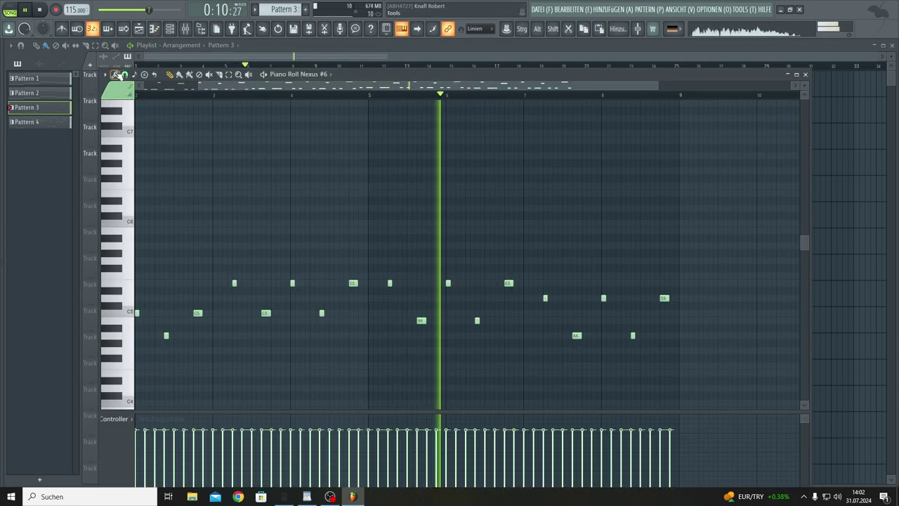
click(116, 75)
click(155, 252)
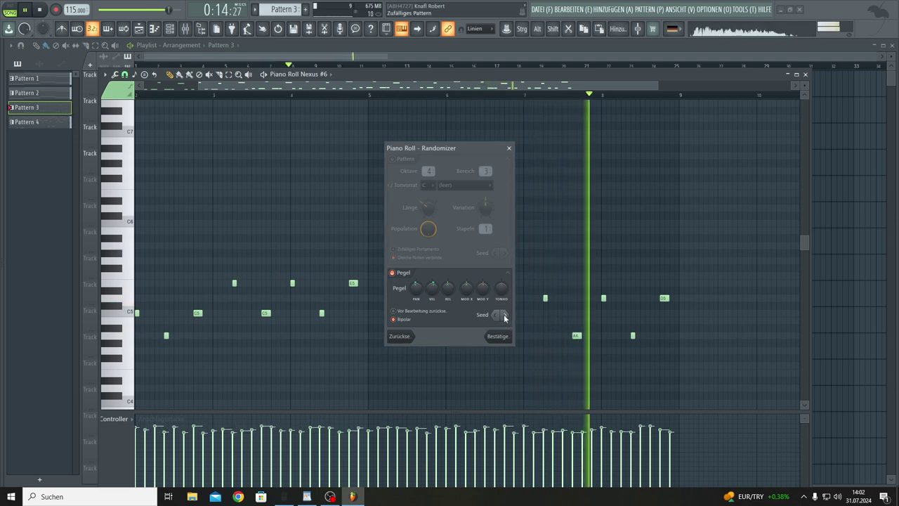
click(499, 337)
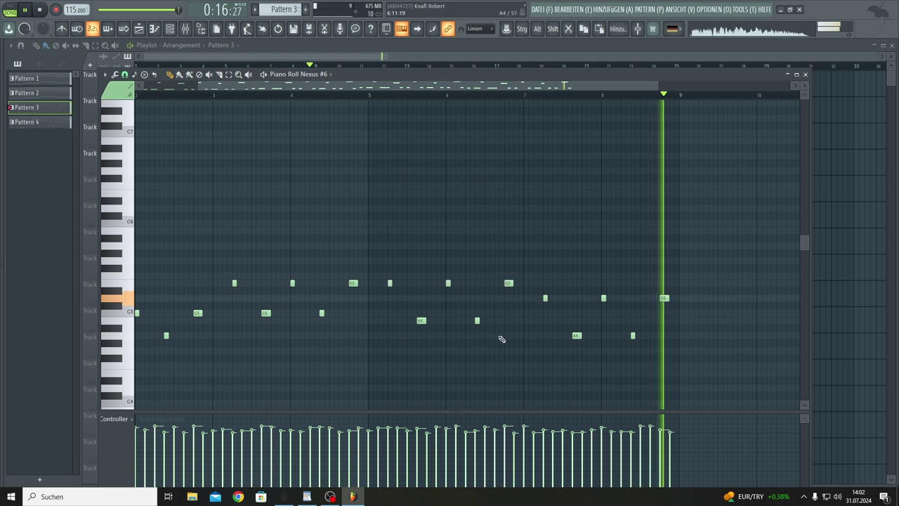
scroll(501, 254, down, 3)
scroll(502, 252, down, 4)
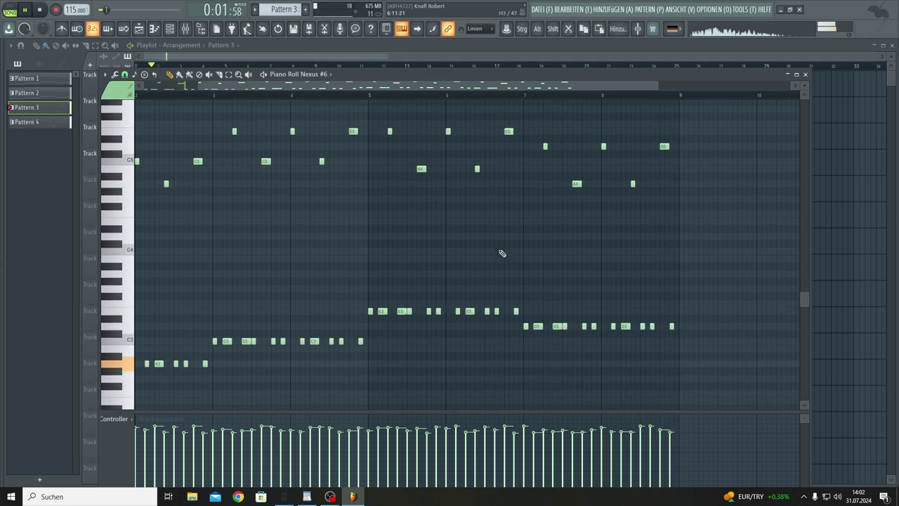
scroll(501, 252, up, 8)
key(F7)
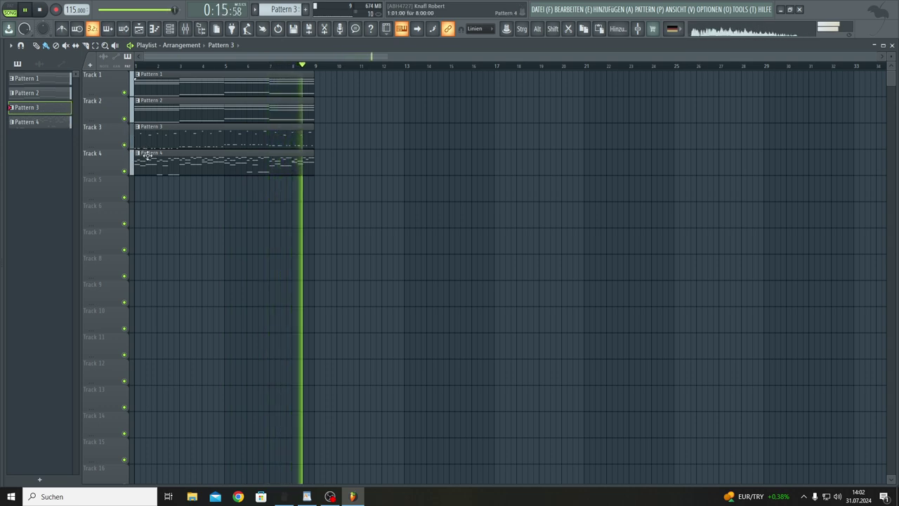
- Switch to Pattern 4, set the Nexus #7 reverb type to nova, and close the instrument and channel rack
click(51, 120)
click(170, 28)
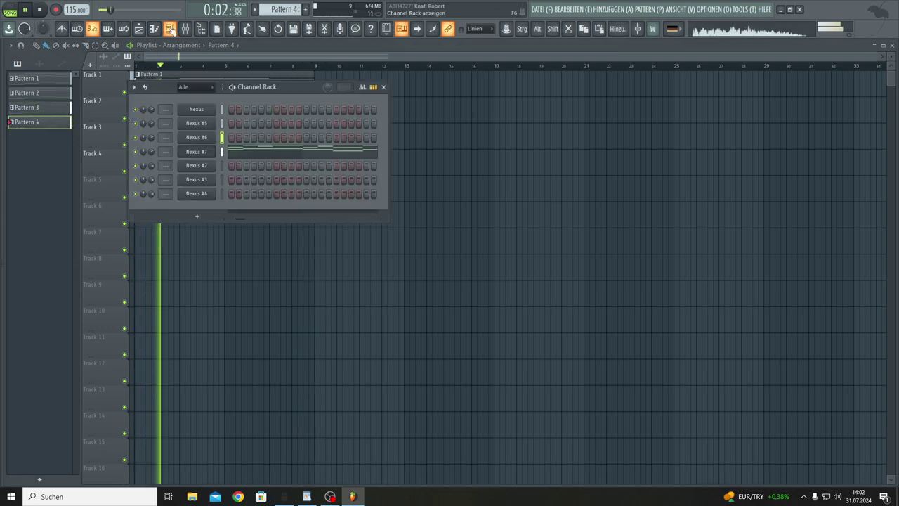
click(207, 155)
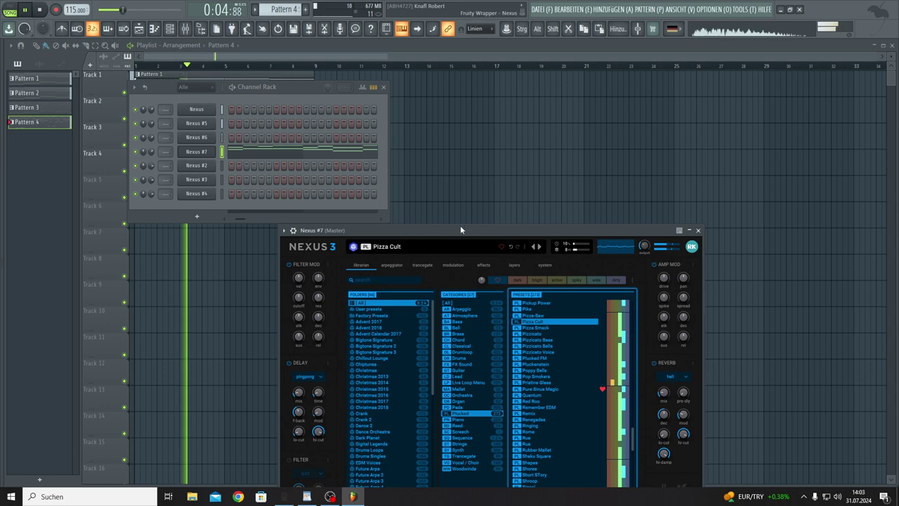
drag(462, 229, 480, 147)
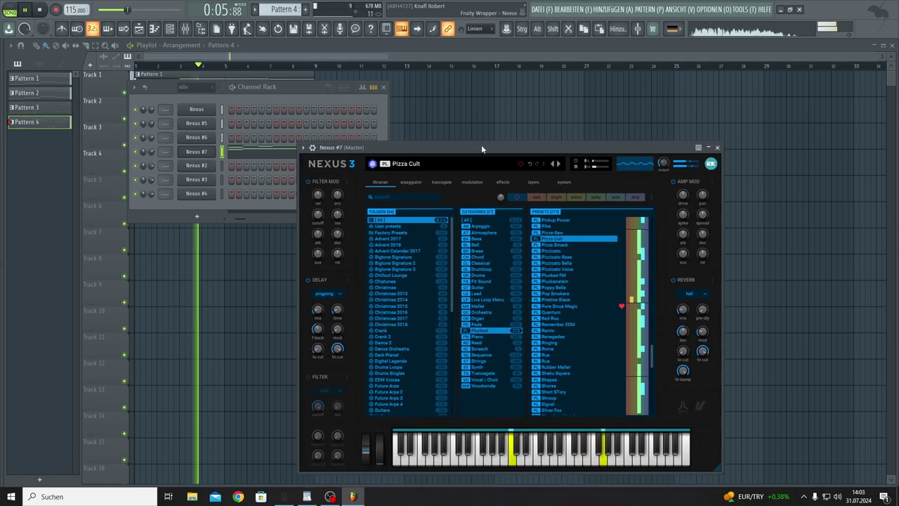
click(703, 294)
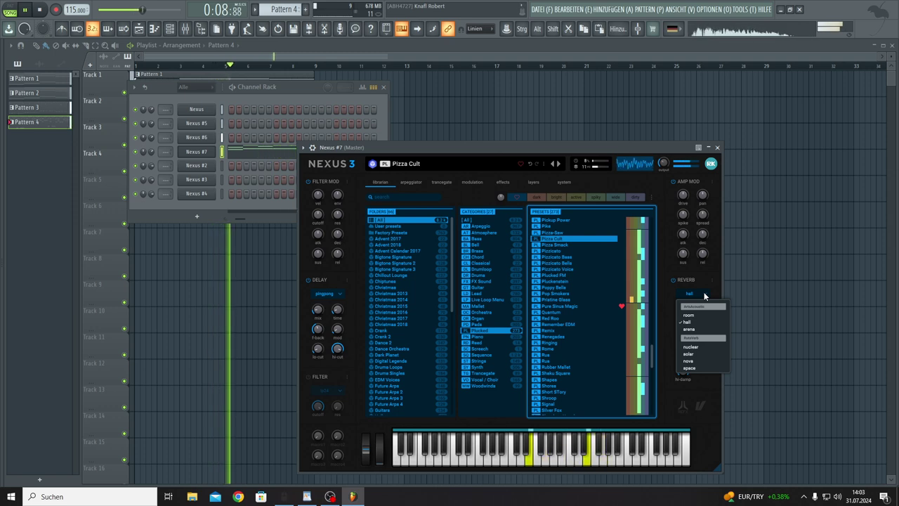
click(700, 362)
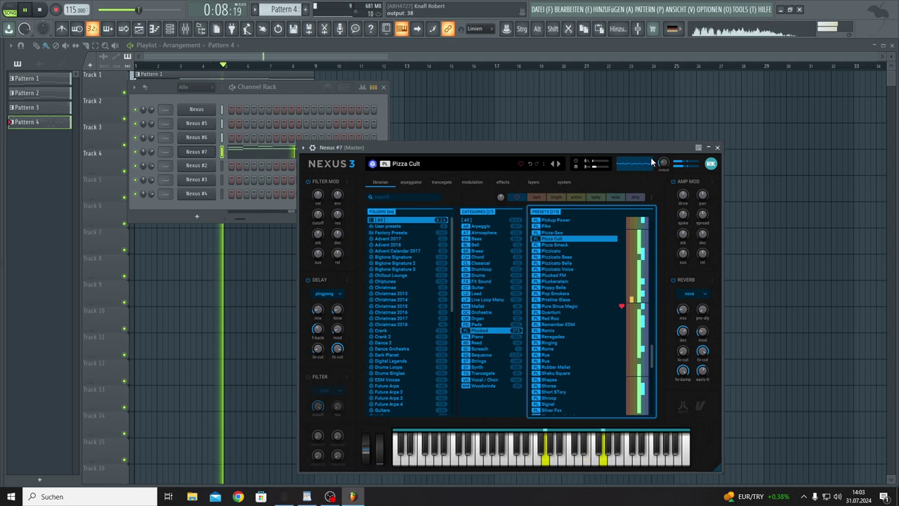
key(F12)
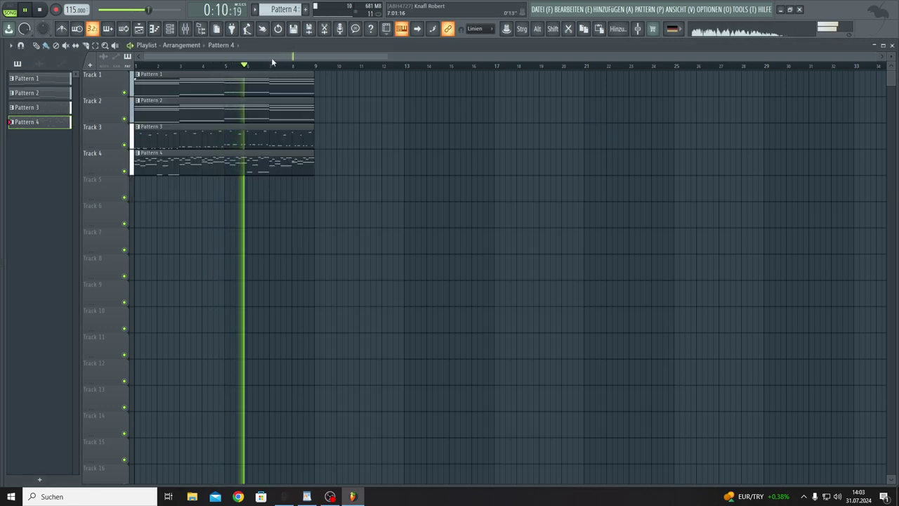
- Open the Nexus #2 instrument beside the channel rack and create the empty Pattern 5 for it
click(208, 76)
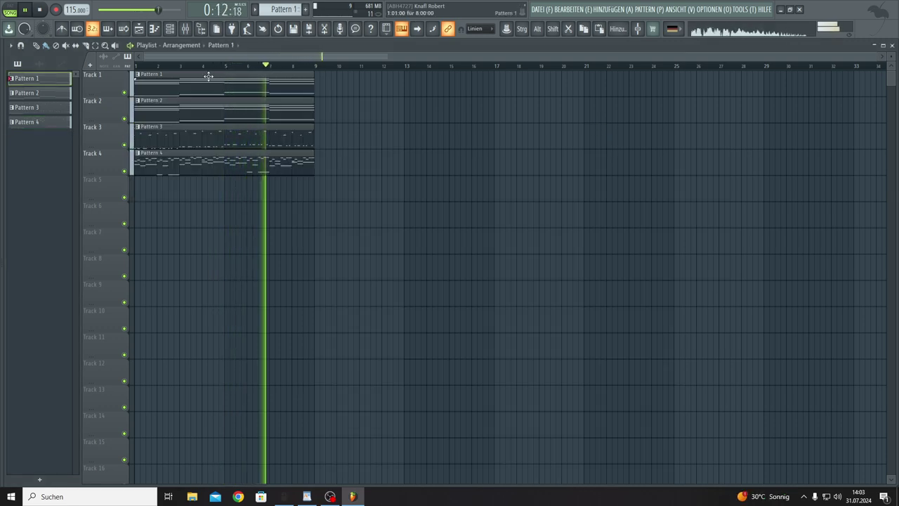
key(space)
click(174, 32)
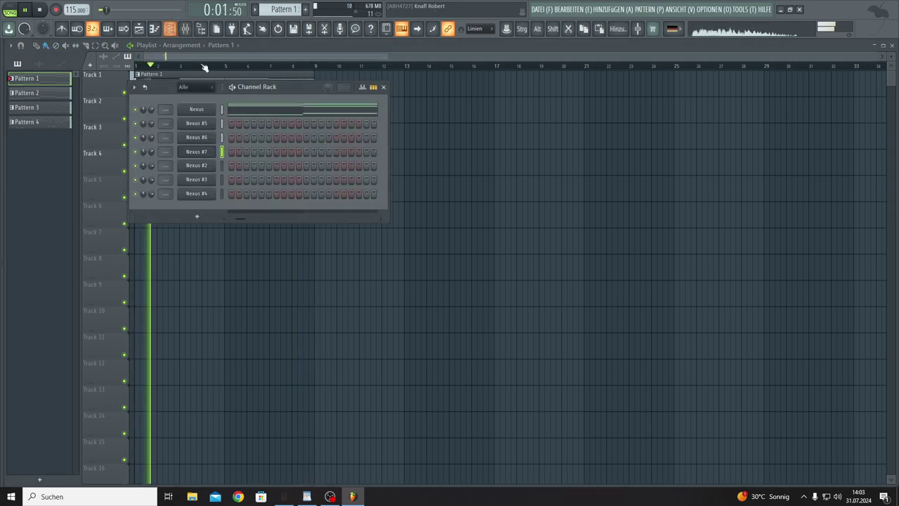
click(206, 167)
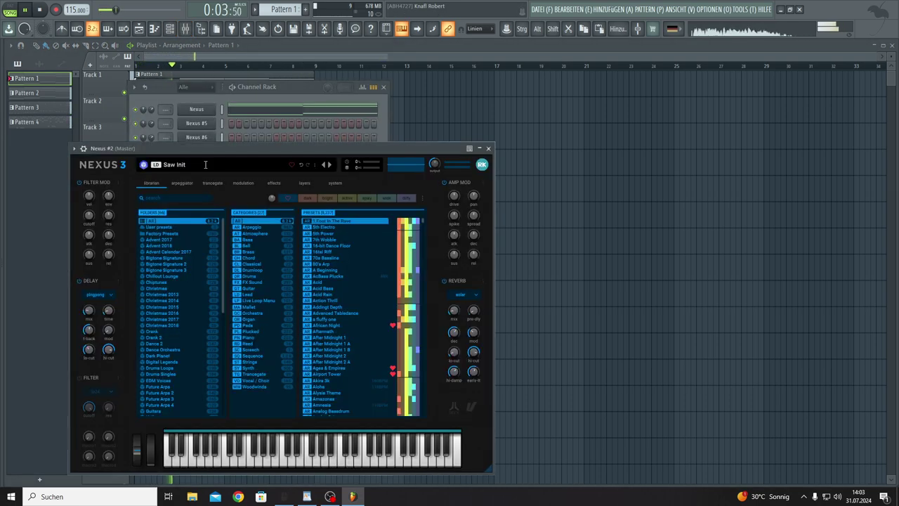
drag(217, 153, 621, 123)
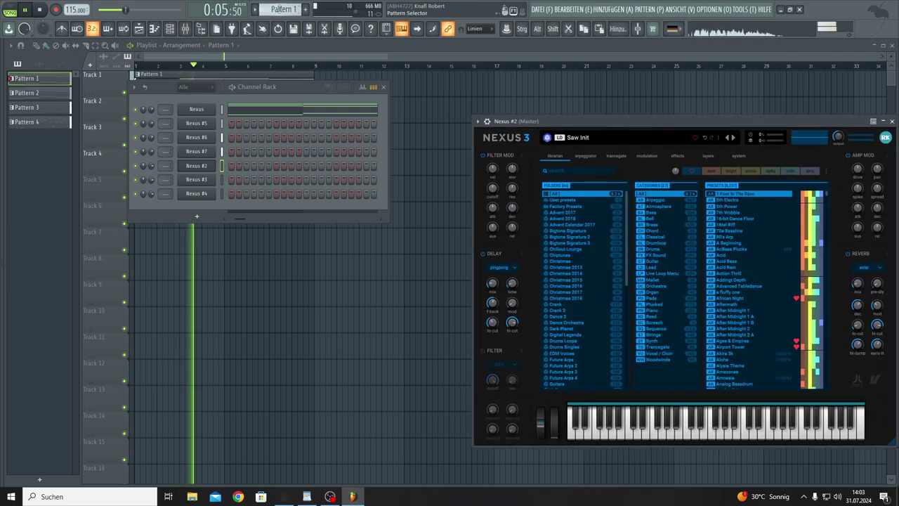
key(F4)
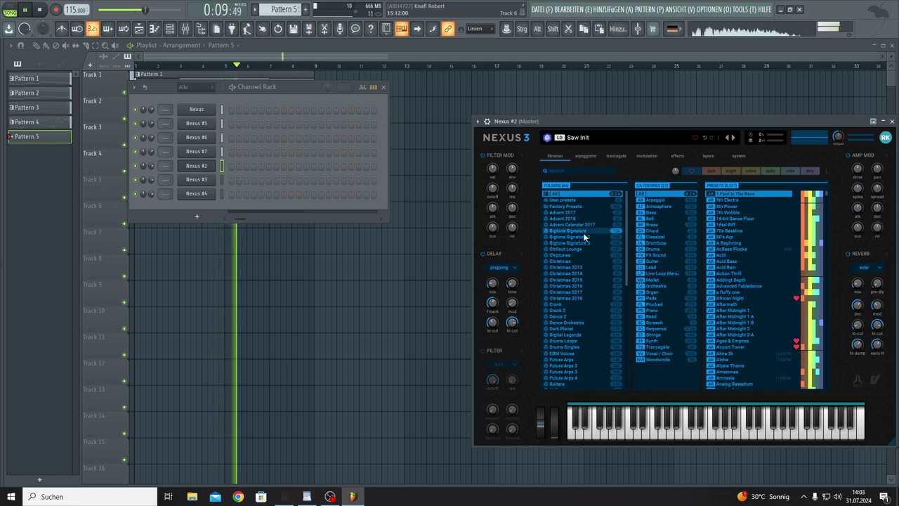
- Filter Nexus #2's library to the Hlw3 Epic Collection folder and Sequence category, stop playback, and choose the Unveil preset after Cinevibe
scroll(570, 323, down, 5)
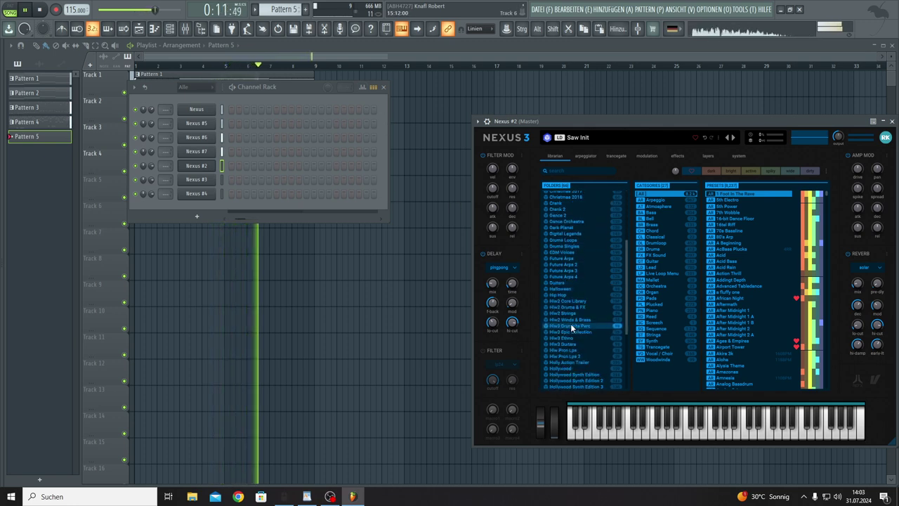
scroll(585, 339, down, 3)
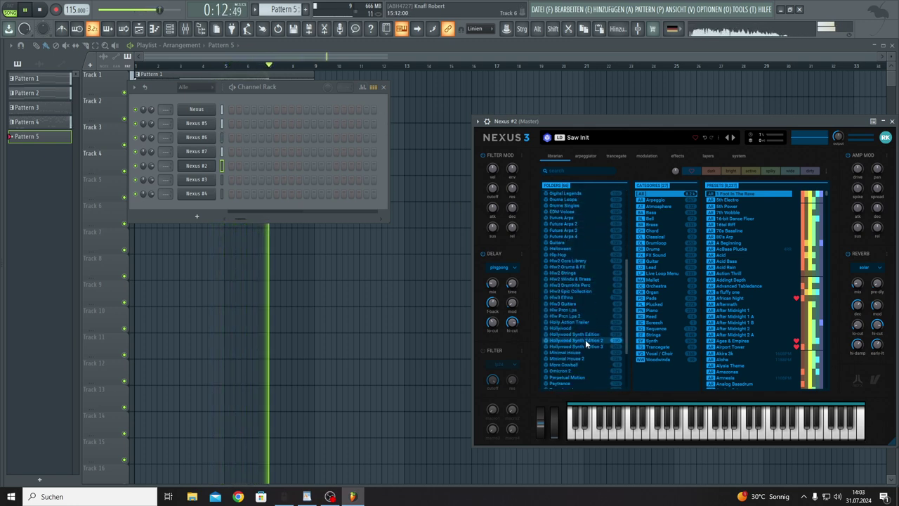
click(580, 291)
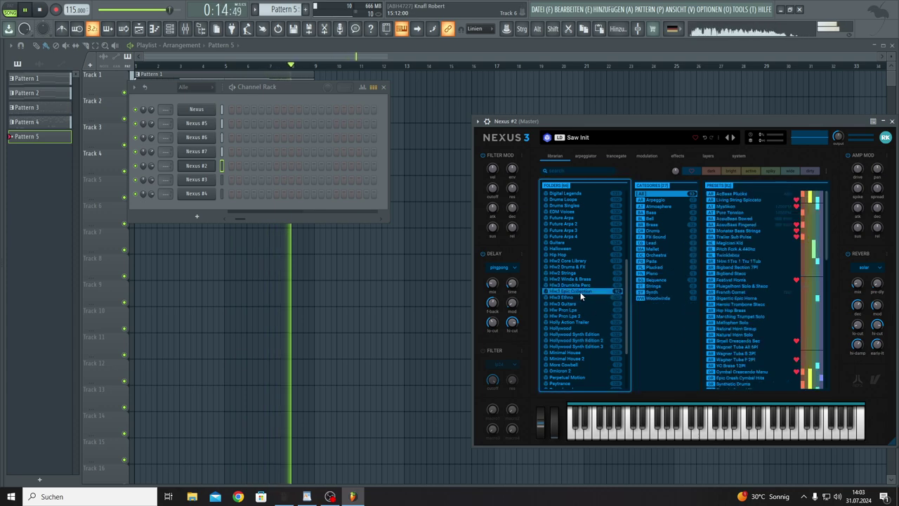
click(654, 280)
click(713, 305)
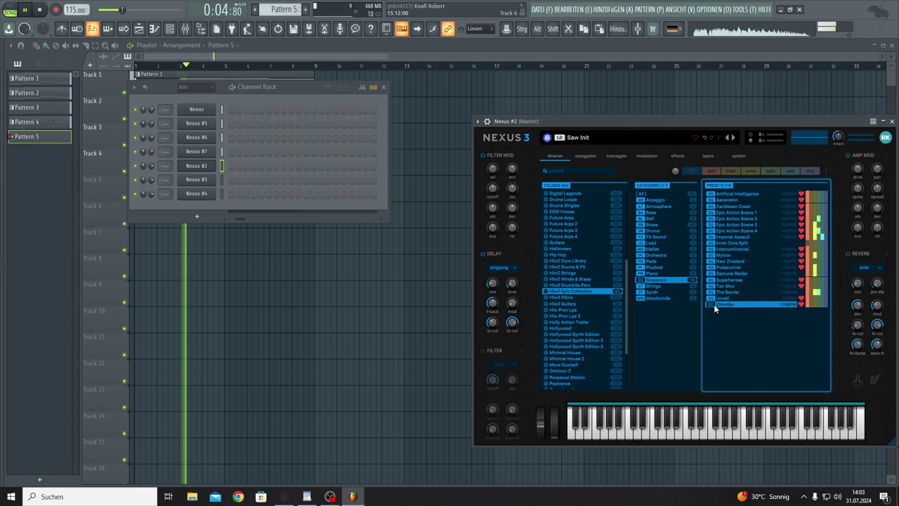
key(space)
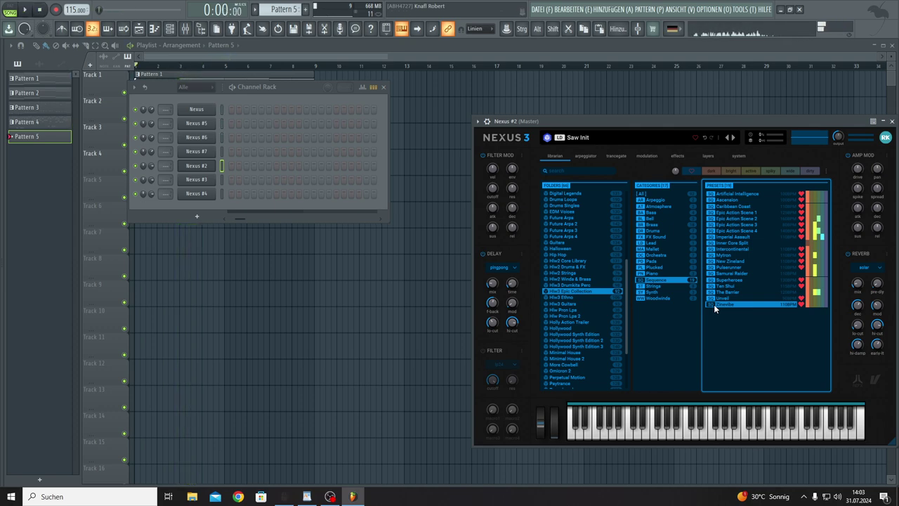
click(713, 299)
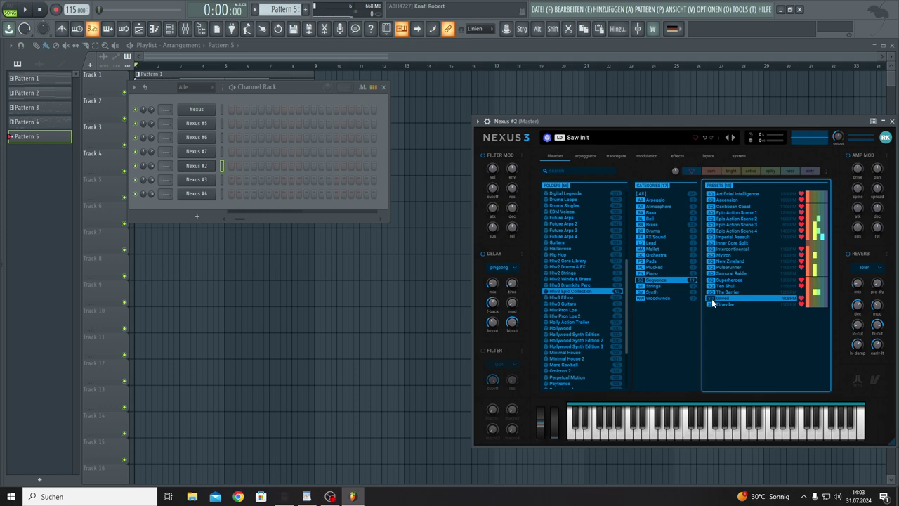
- Paste the copied chord progression into Nexus #2's piano roll in Pattern 5 and shift it to start at bar 1
click(739, 156)
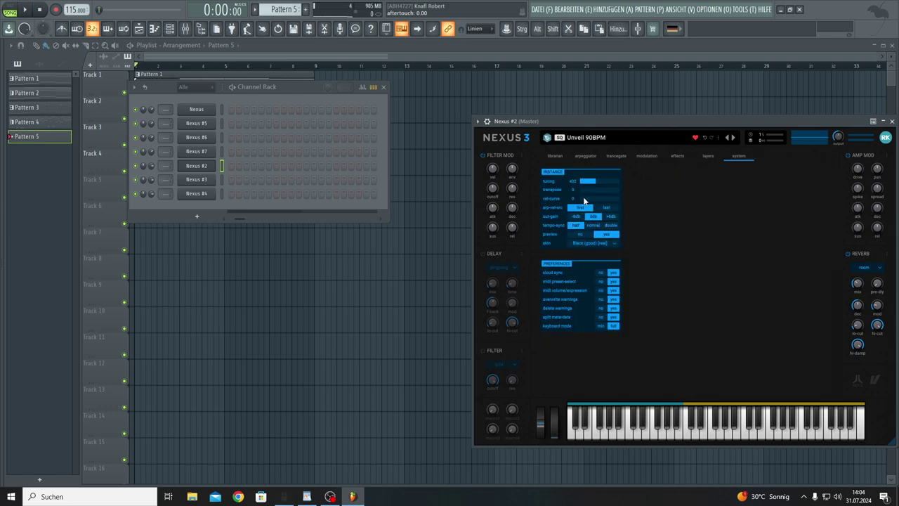
click(553, 156)
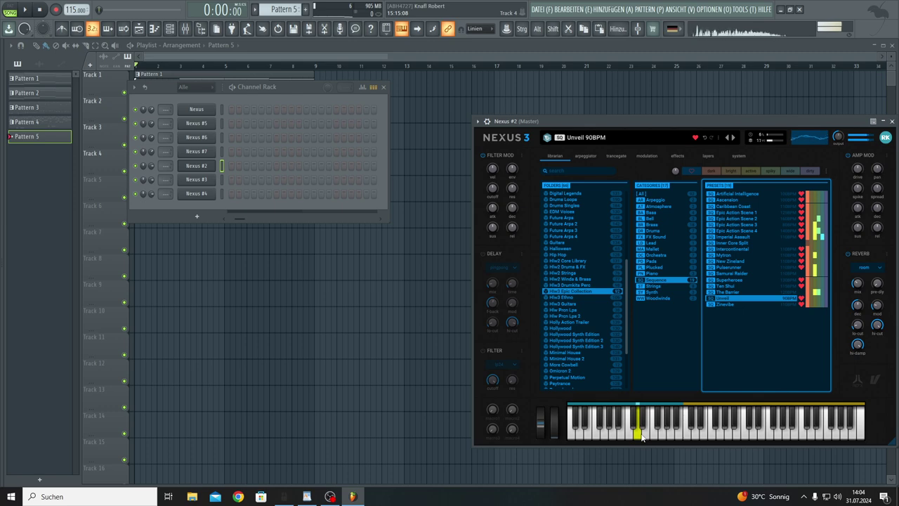
right_click(189, 168)
click(236, 166)
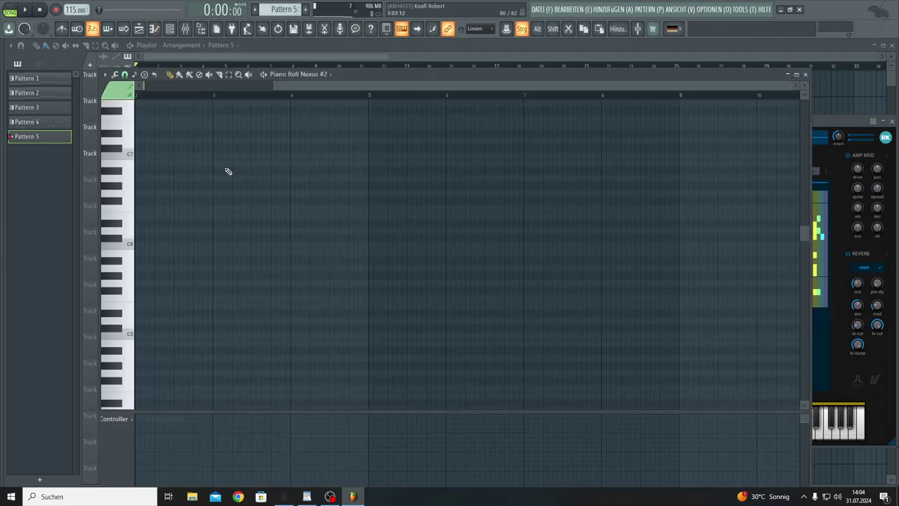
key(ctrl+v)
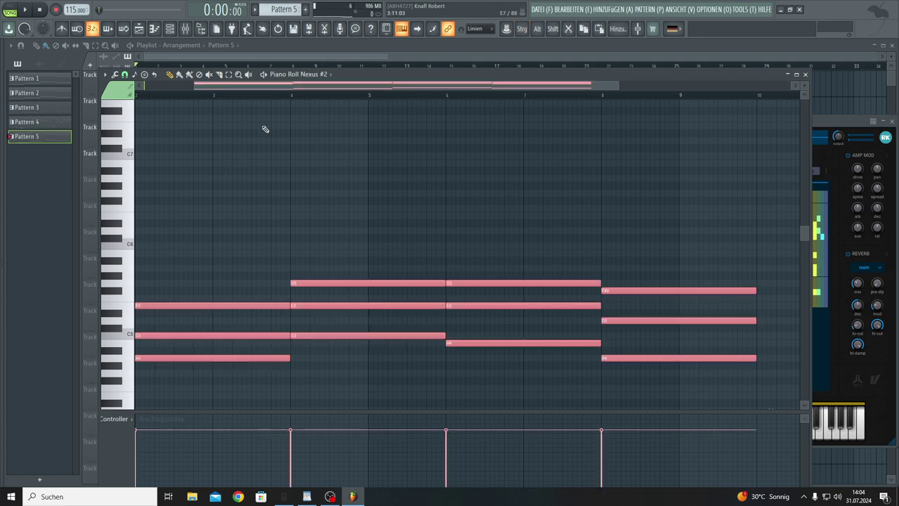
drag(145, 359, 96, 358)
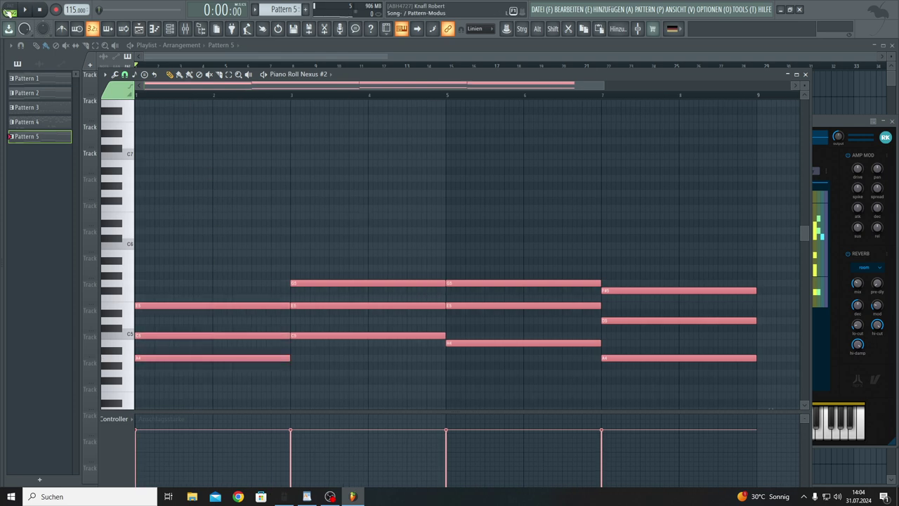
- Audition Pattern 5 and transpose all its notes, chords and bass, up one octave
key(space)
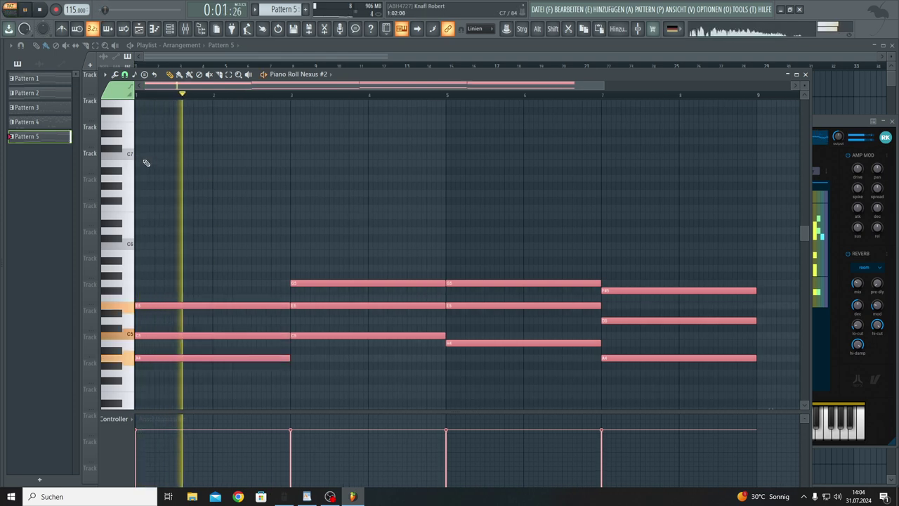
scroll(175, 172, down, 2)
scroll(174, 171, down, 2)
key(space)
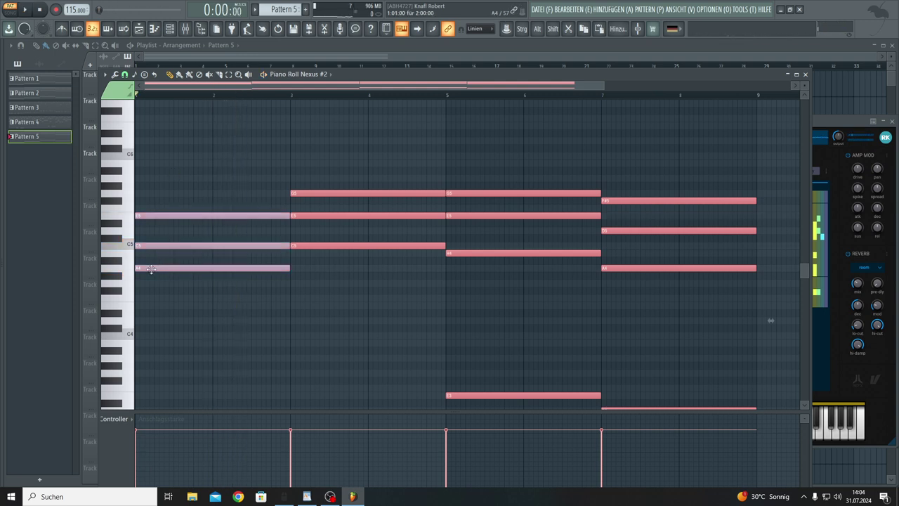
drag(150, 269, 125, 177)
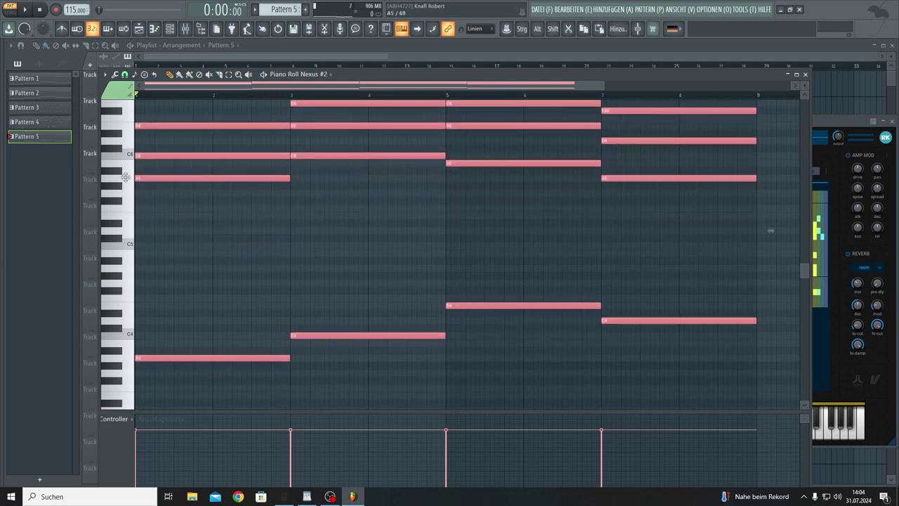
key(space)
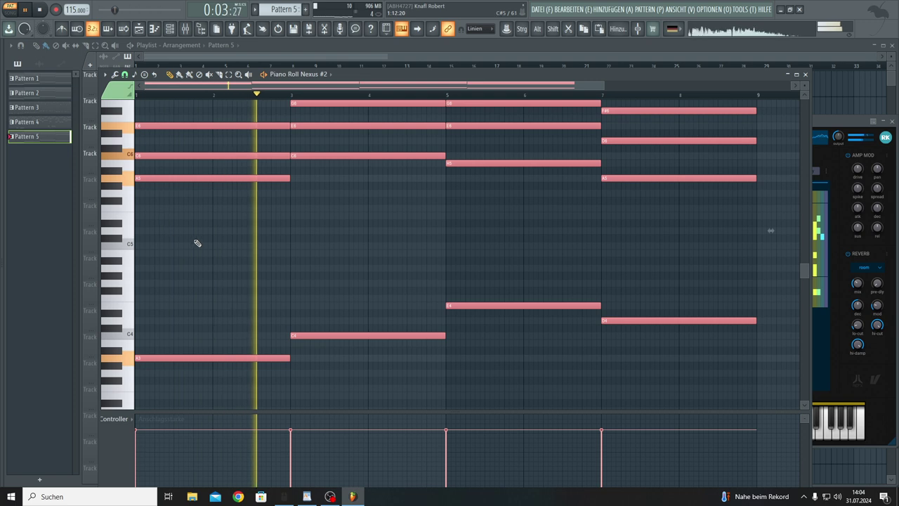
click(245, 264)
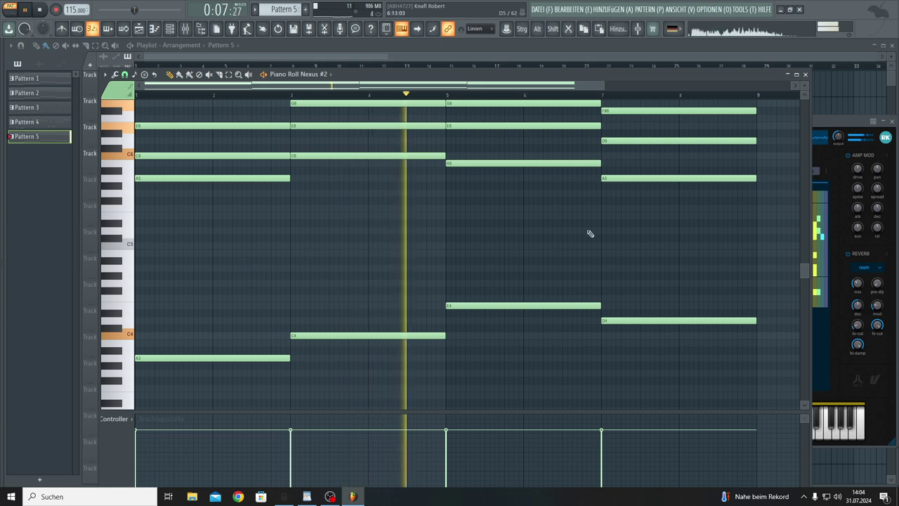
- Select only the upper chord notes of Pattern 5, lower their velocity to about 23%, and clear the selection
drag(679, 216, 135, 83)
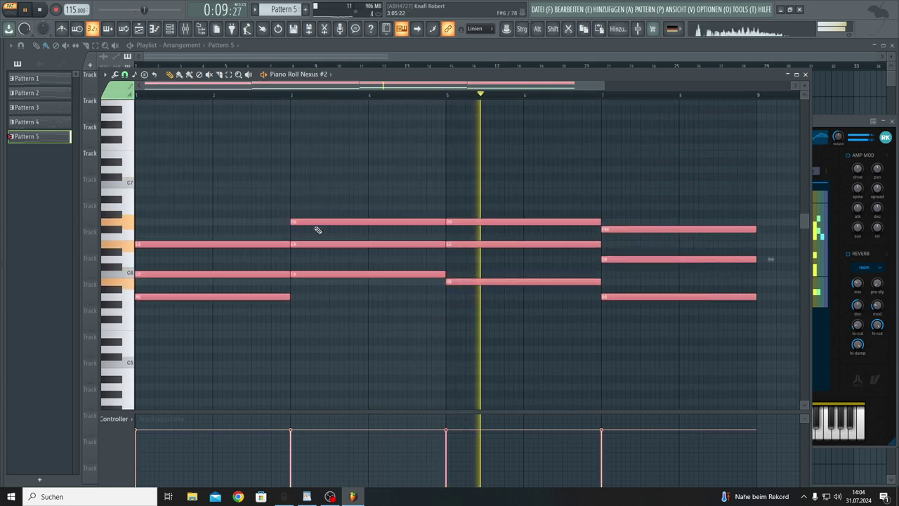
scroll(315, 231, down, 3)
mouse_move(632, 465)
mouse_down()
mouse_move(103, 472)
mouse_move(232, 471)
mouse_up()
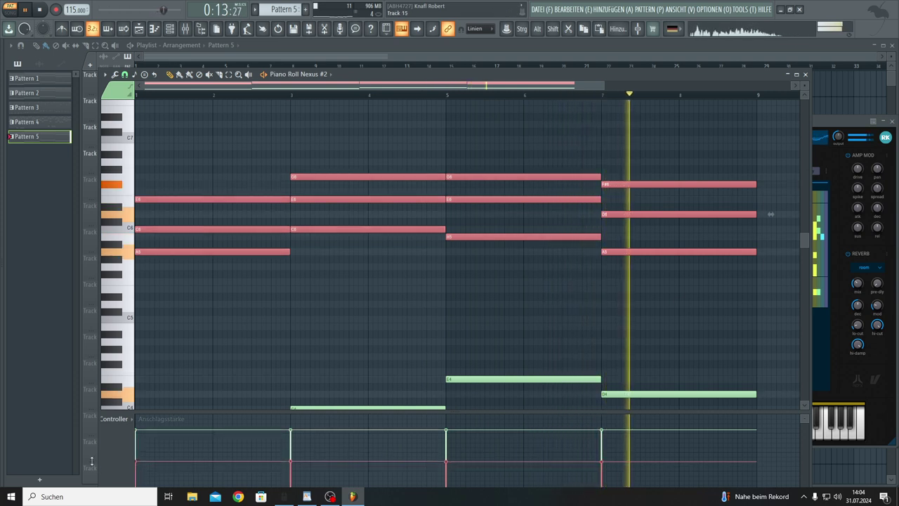
mouse_move(611, 484)
mouse_down()
mouse_move(428, 467)
mouse_move(113, 476)
mouse_up()
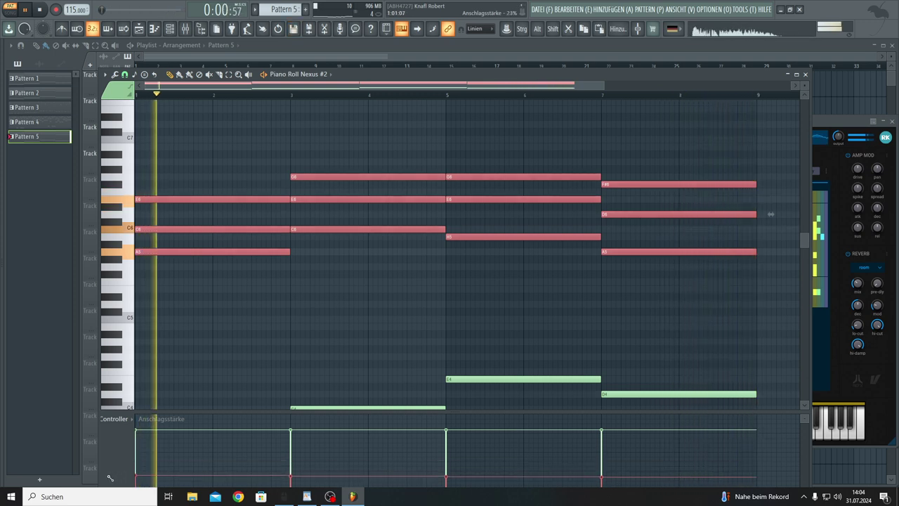
click(223, 337)
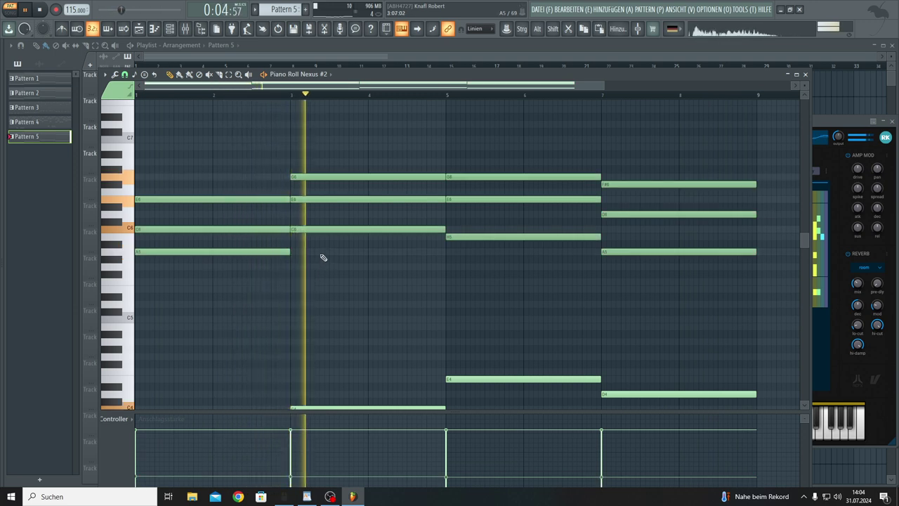
drag(324, 244, 321, 205)
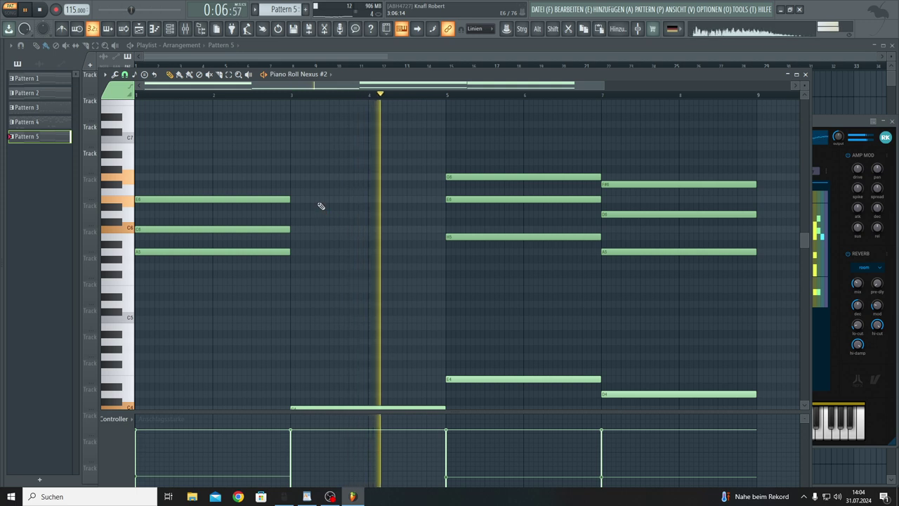
click(572, 10)
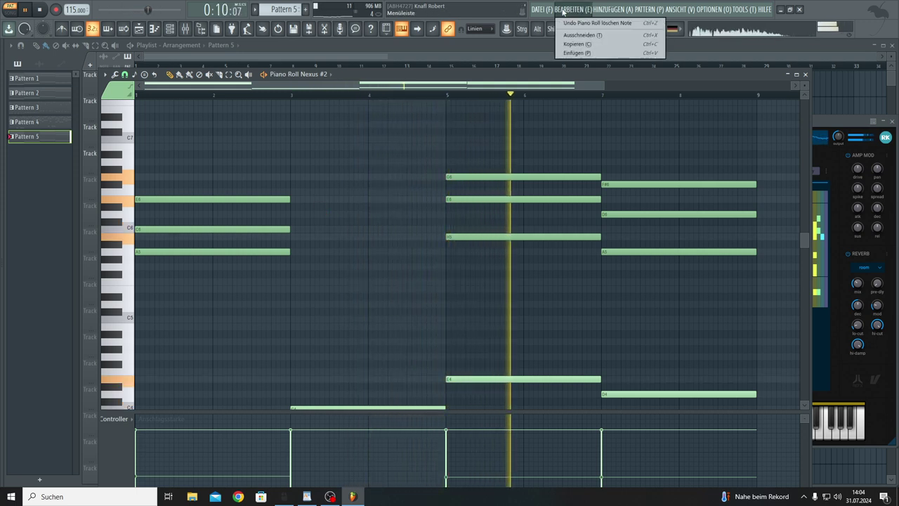
click(570, 22)
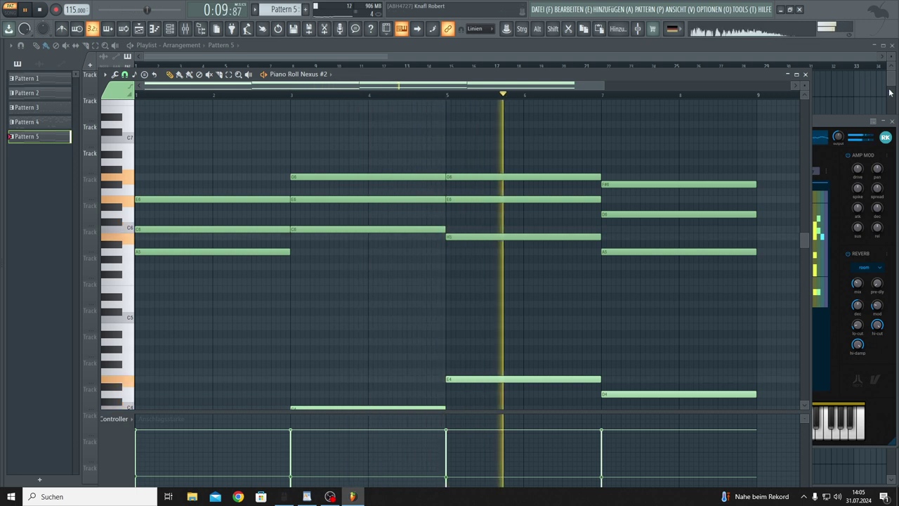
- Close the piano roll, place four consecutive Pattern 5 clips on Track 5 from bar 1, and move Patterns 1 to 4 to bar 9
click(865, 84)
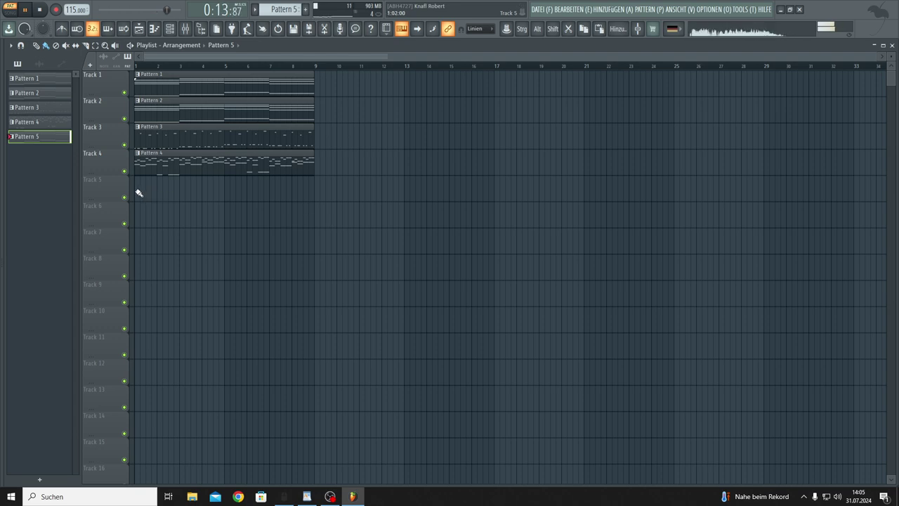
drag(138, 193, 745, 184)
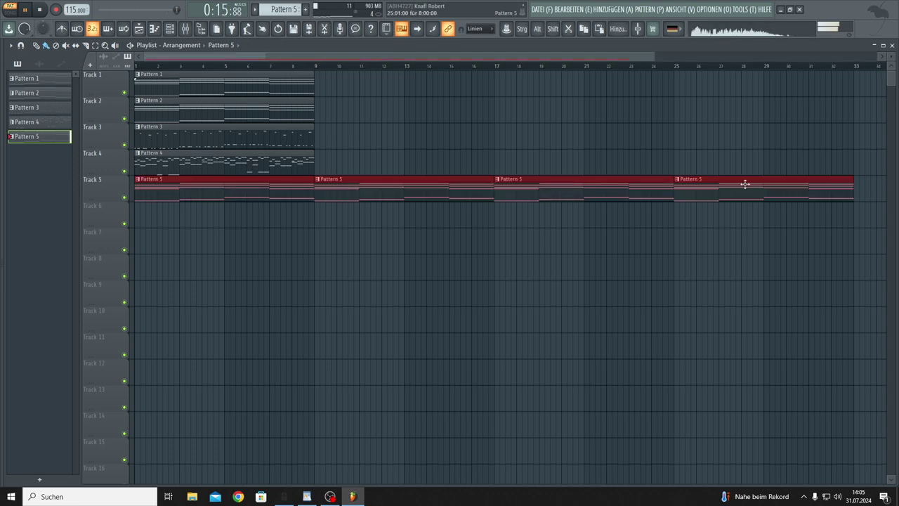
drag(331, 76, 341, 155)
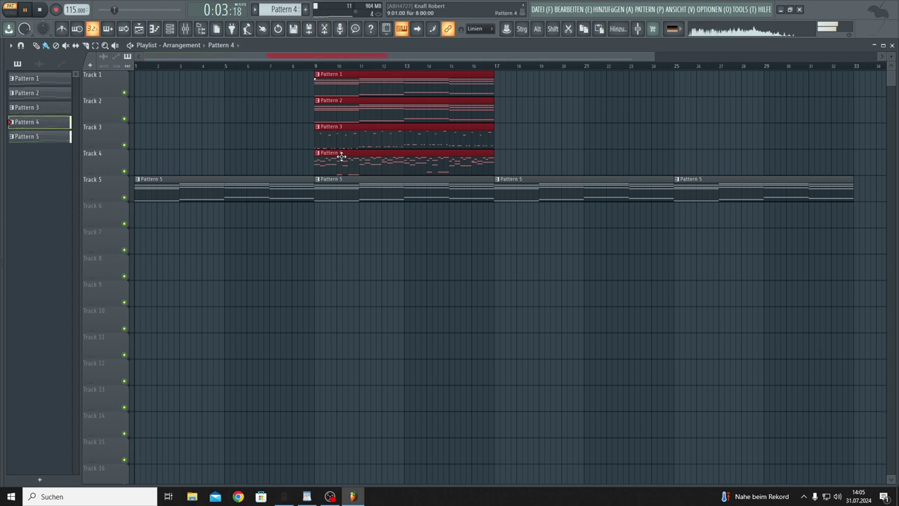
- Duplicate the Pattern 1 to 4 clips nine times up to bar 89 and extend the Pattern 5 clips to the same point
key(ctrl+b)
key(ctrl+b)
key(ctrl+b)
key(ctrl+b)
key(ctrl+b)
key(ctrl+b)
key(ctrl+b)
key(ctrl+b)
key(ctrl+b)
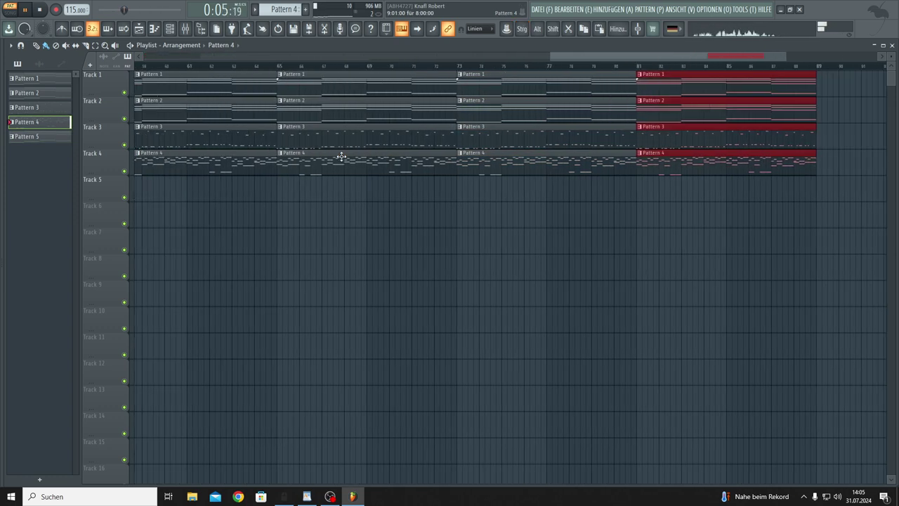
drag(552, 55, 144, 55)
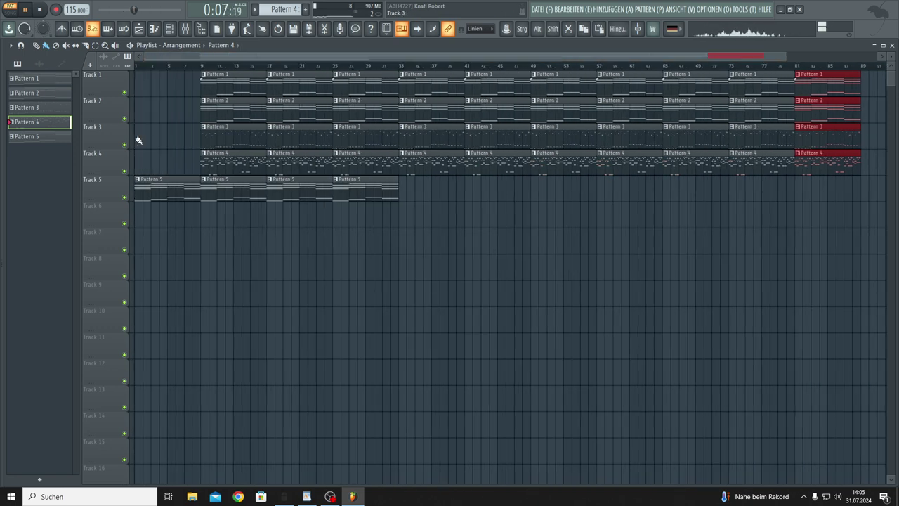
click(136, 140)
drag(403, 194, 758, 203)
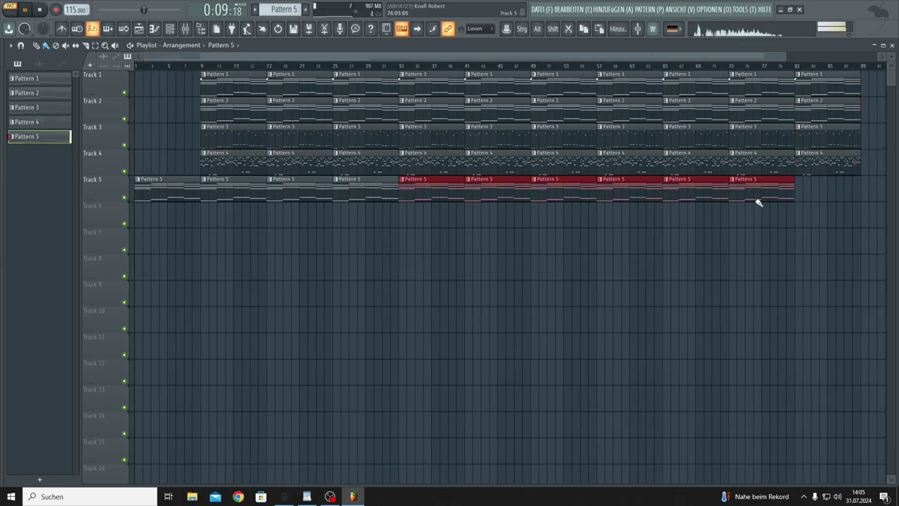
- Delete early clips so Pattern 2 enters at bar 17, Pattern 3 at bar 25 and Pattern 4 at bar 33, and play the song
right_click(211, 111)
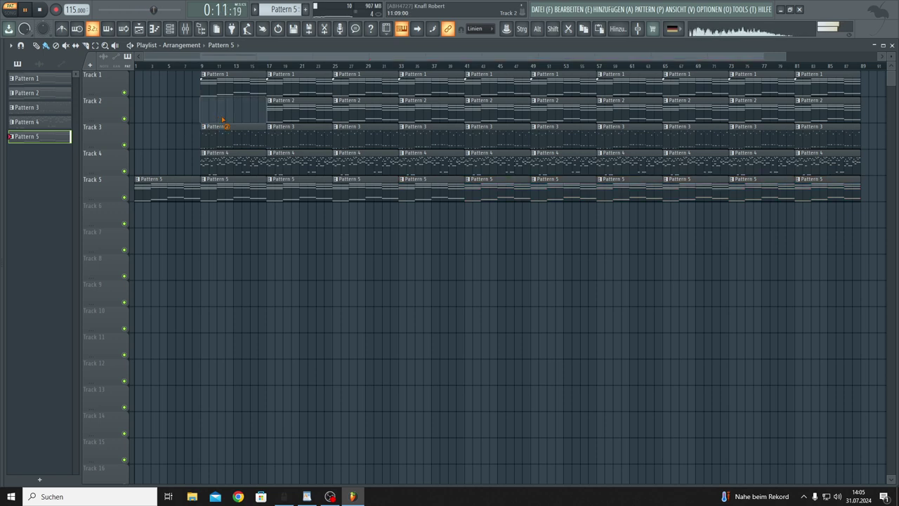
right_click(222, 137)
right_click(231, 165)
right_click(302, 163)
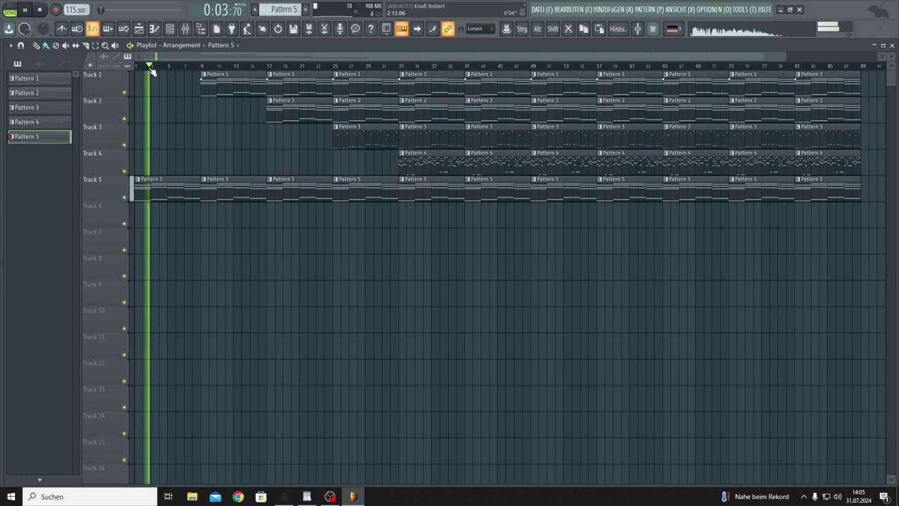
scroll(161, 65, up, 2)
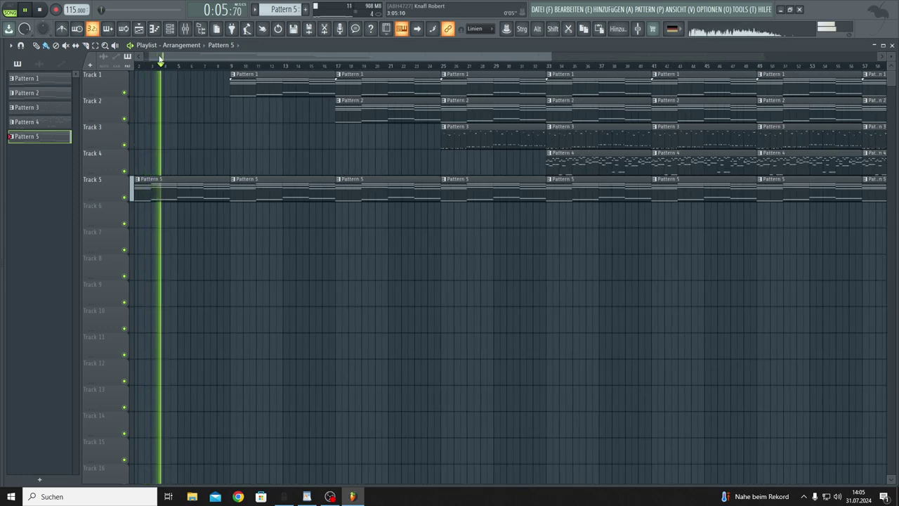
scroll(148, 55, left, 1)
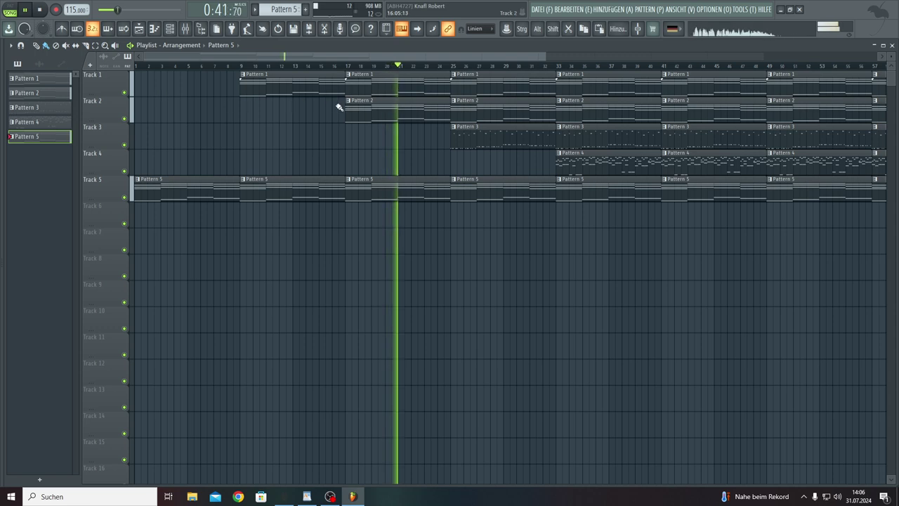
- Open the Nexus #5 instrument from Pattern 2, raise its delay mix to 43, and set the delay type to stereo
click(370, 100)
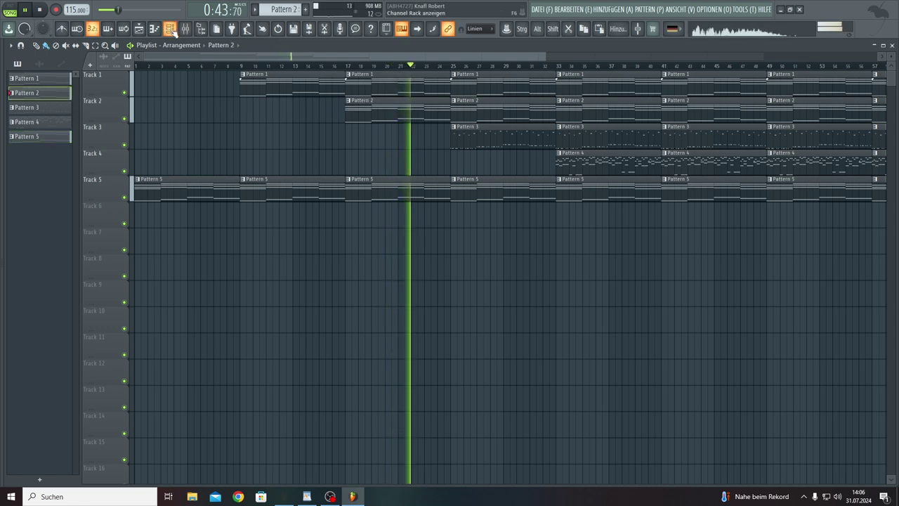
double_click(370, 100)
click(196, 122)
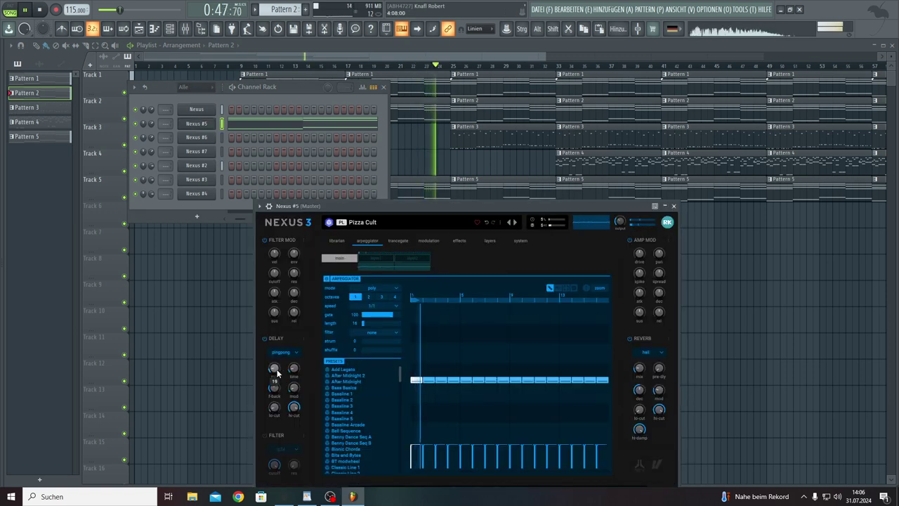
drag(274, 387, 275, 374)
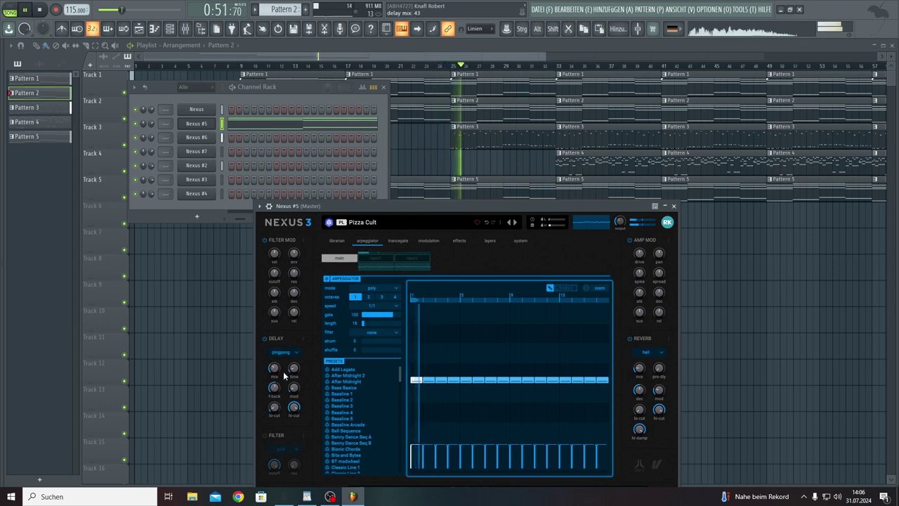
mouse_move(294, 370)
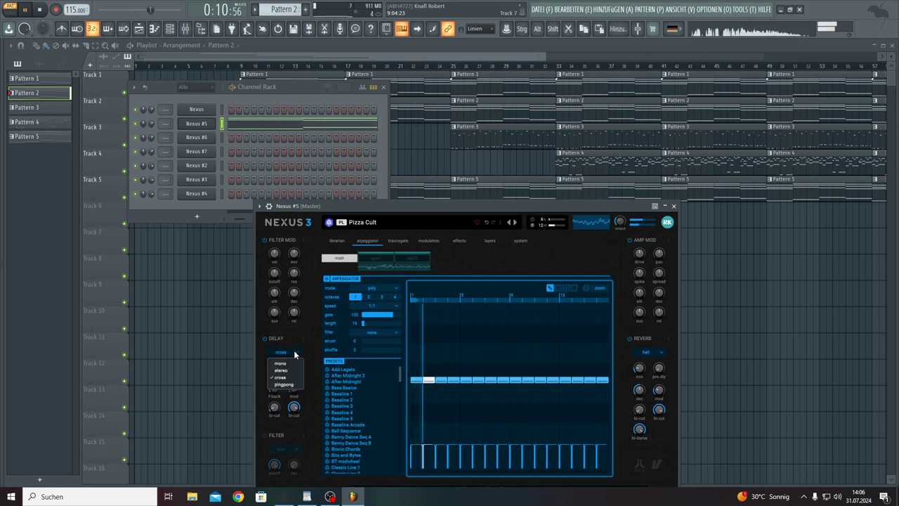
click(288, 370)
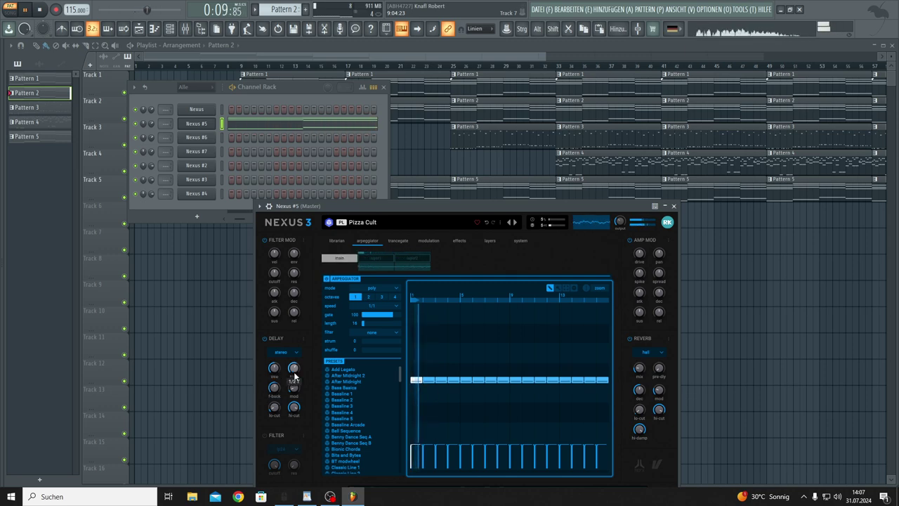
- Set Nexus #5's delay mix to 10, add slight arpeggiator strum, and return to song playback with the instrument windows closed
mouse_move(294, 373)
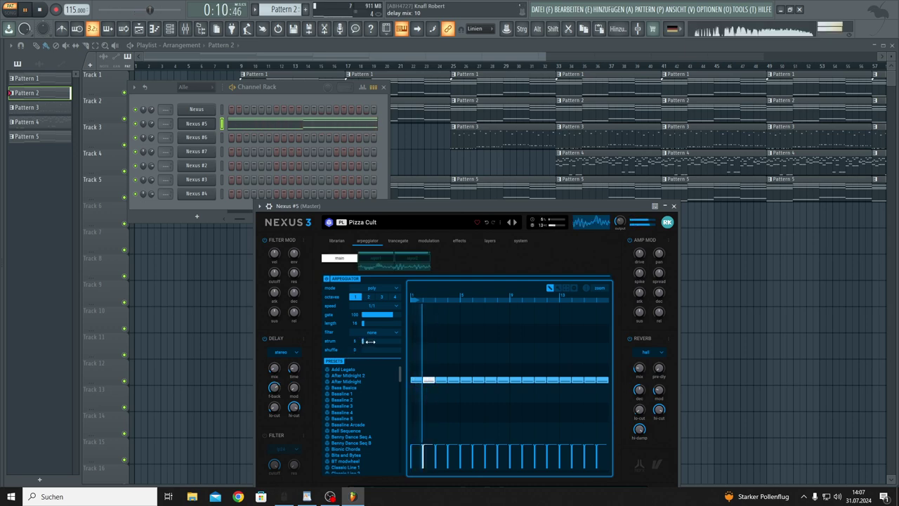
drag(366, 342, 382, 343)
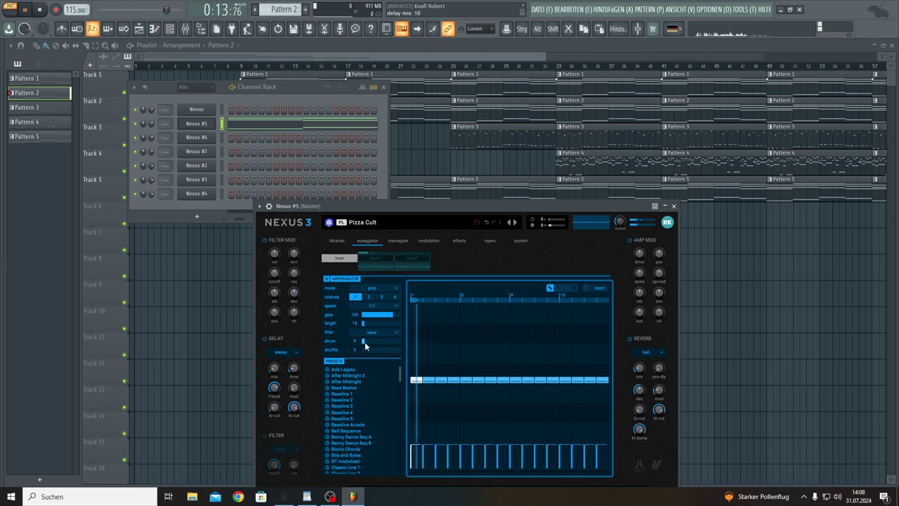
click(12, 14)
key(F12)
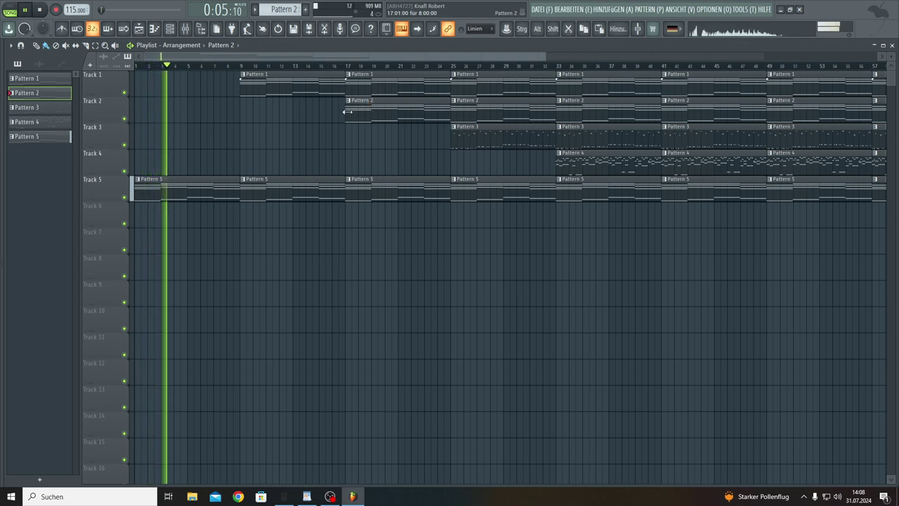
- Place Pattern 2 at bar 9 and Pattern 3 at bar 17, deleting the Pattern 1 clips at both bars
click(239, 110)
right_click(256, 91)
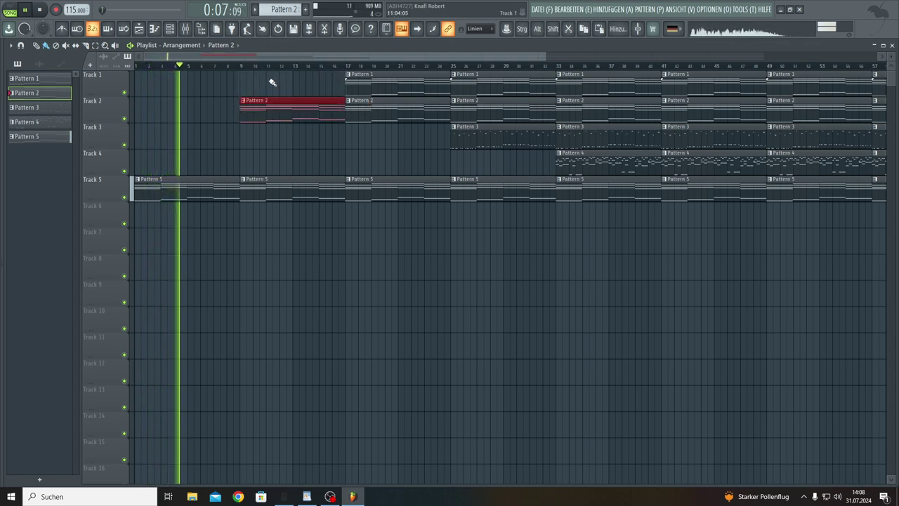
click(351, 141)
right_click(387, 85)
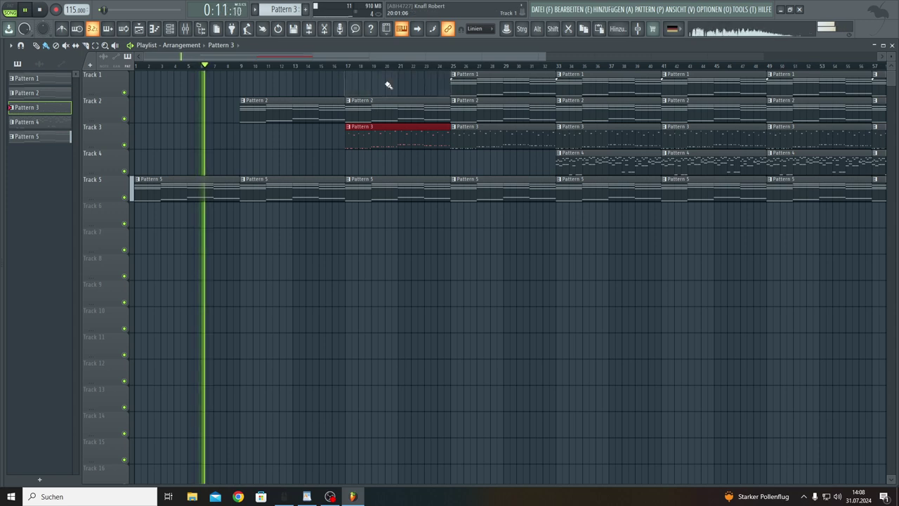
- Delete the Pattern 5 clips at bars 25 and 33, and trim the Pattern 2 and Pattern 3 clips to end just before bar 25
right_click(486, 190)
right_click(622, 193)
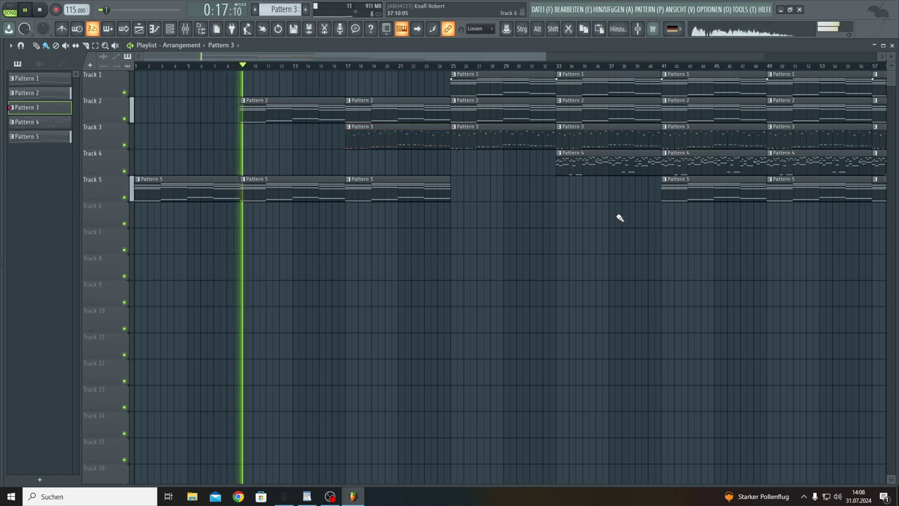
scroll(447, 69, up, 5)
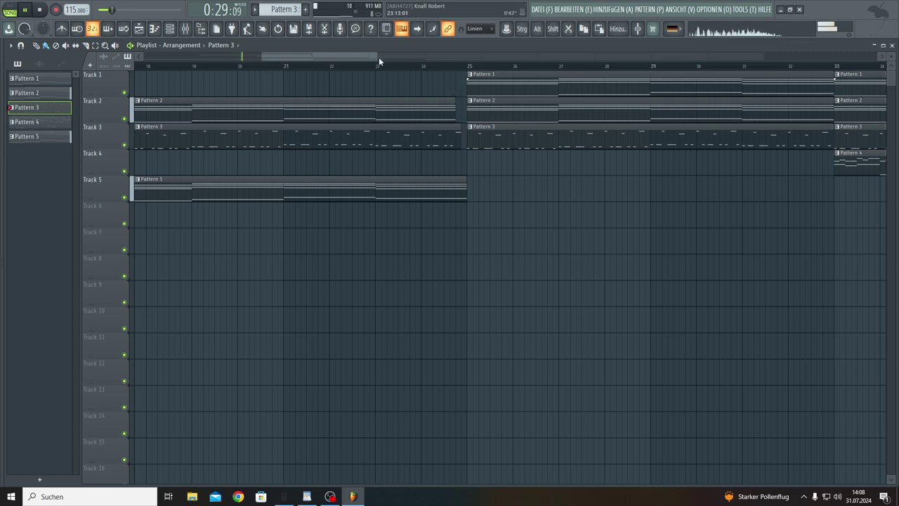
drag(379, 57, 792, 57)
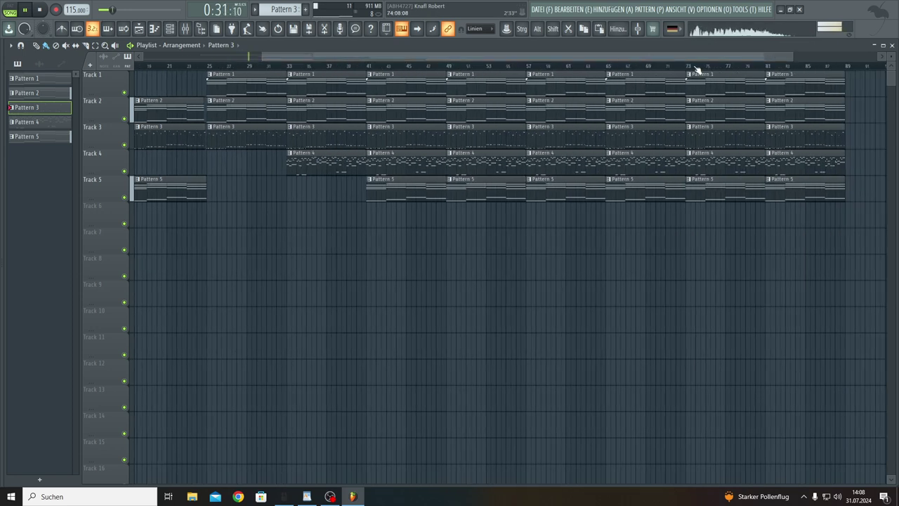
drag(267, 62, 167, 113)
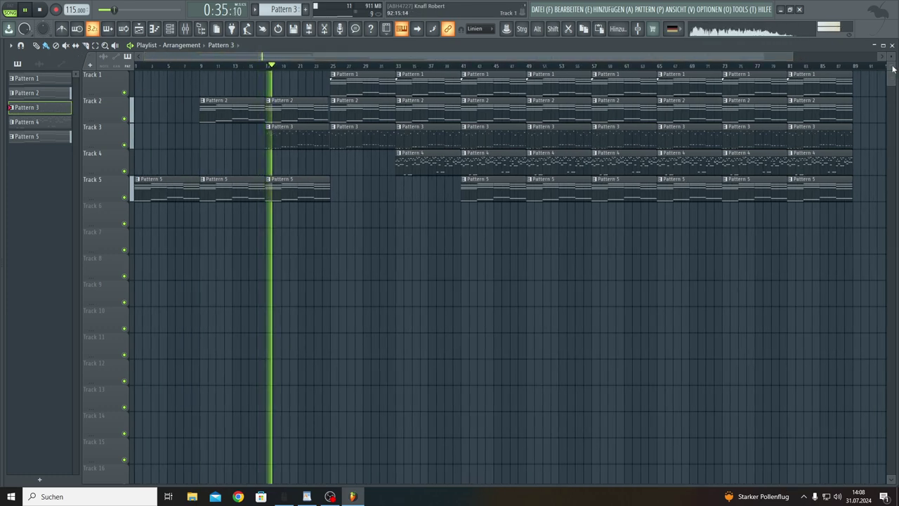
- Shorten the Pattern 1 to 4 clips that start at bar 33 so they end just before bar 41
scroll(167, 112, up, 3)
scroll(224, 302, up, 1)
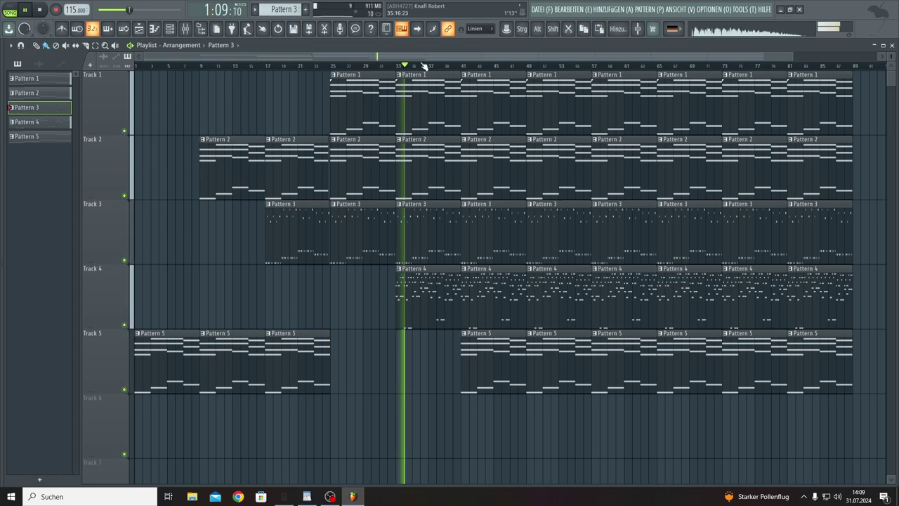
scroll(426, 66, up, 4)
scroll(426, 67, up, 1)
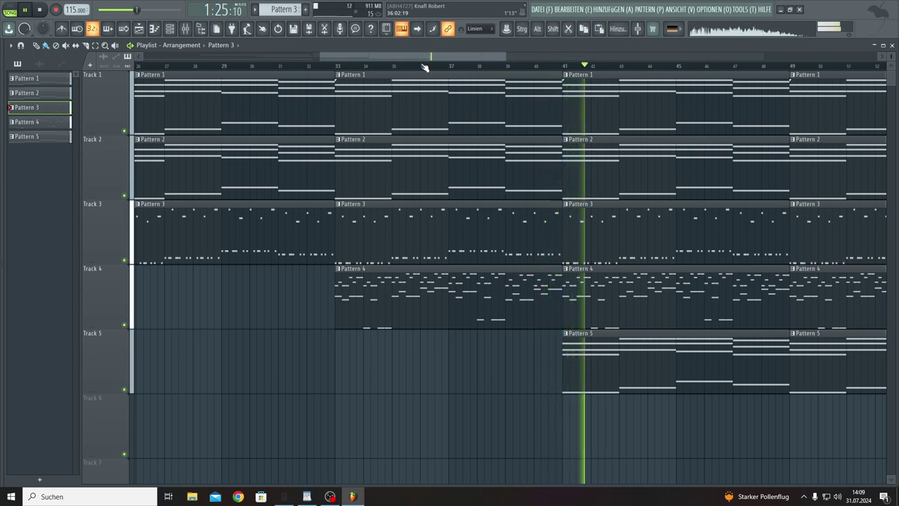
drag(546, 358, 337, 72)
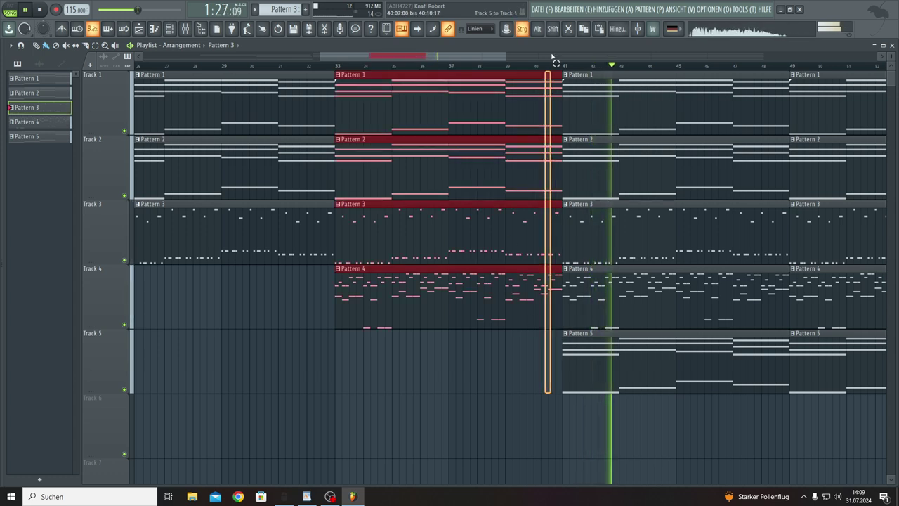
drag(560, 75, 555, 75)
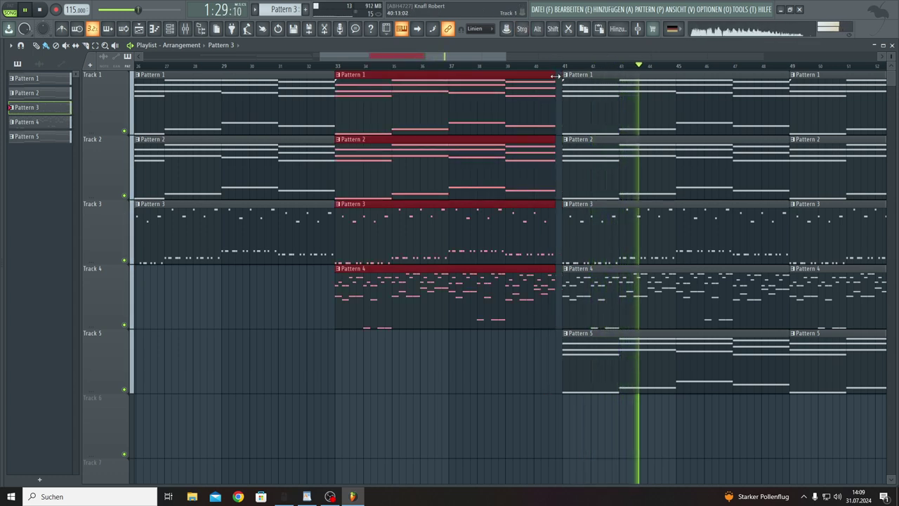
- Deselect the clips and play the song from bar 33 to check the transition and the rest of the arrangement
click(338, 66)
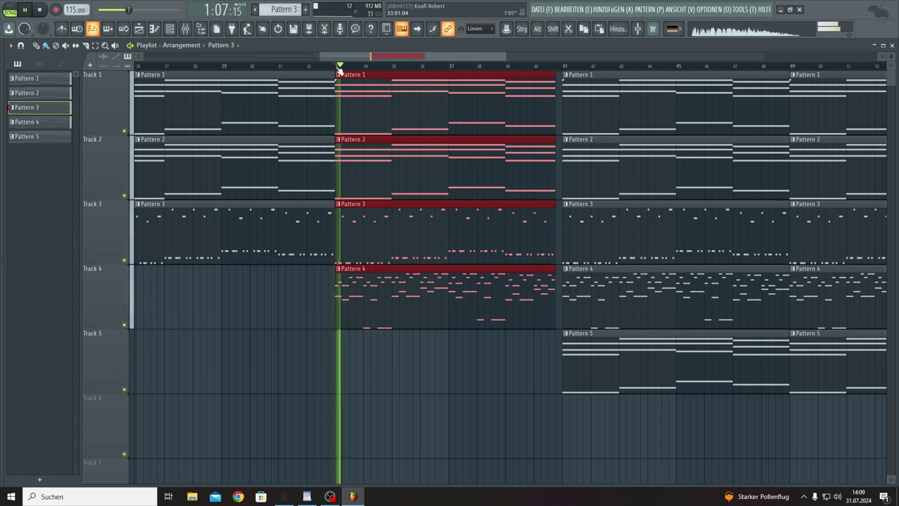
click(267, 298)
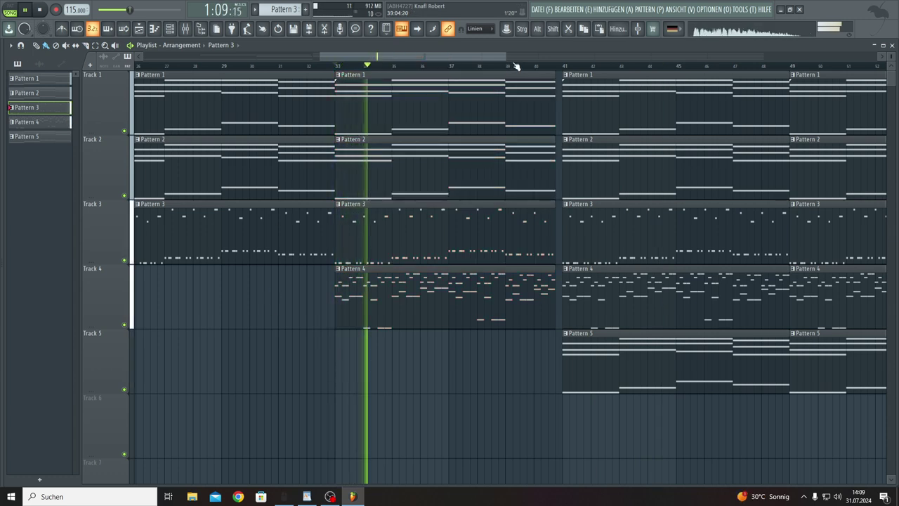
drag(509, 55, 610, 56)
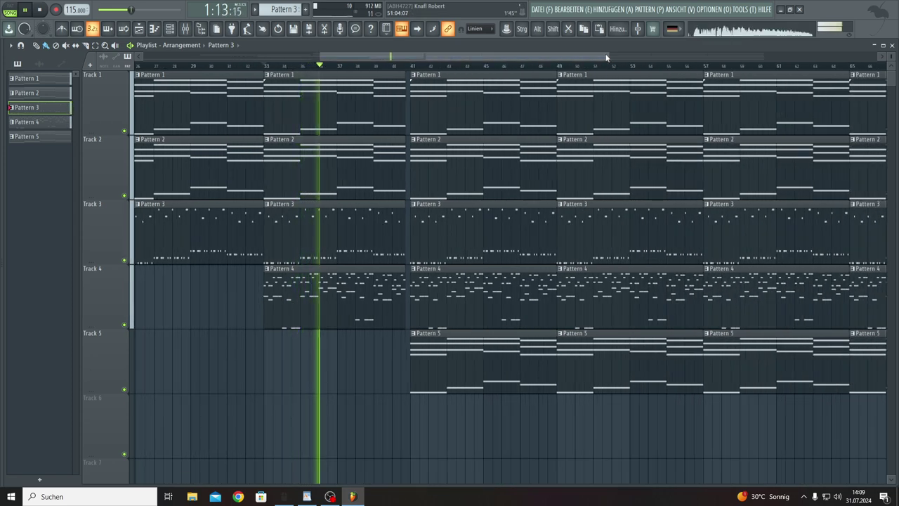
drag(609, 70, 892, 82)
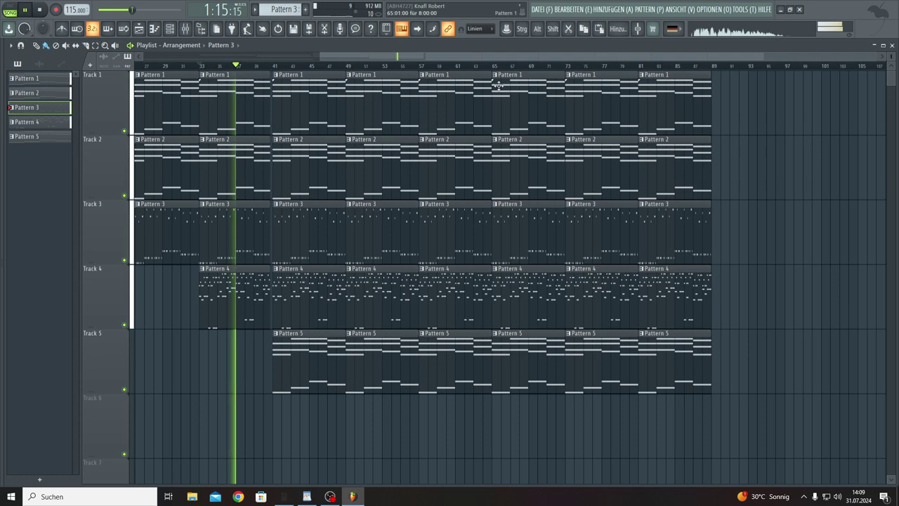
drag(321, 56, 159, 82)
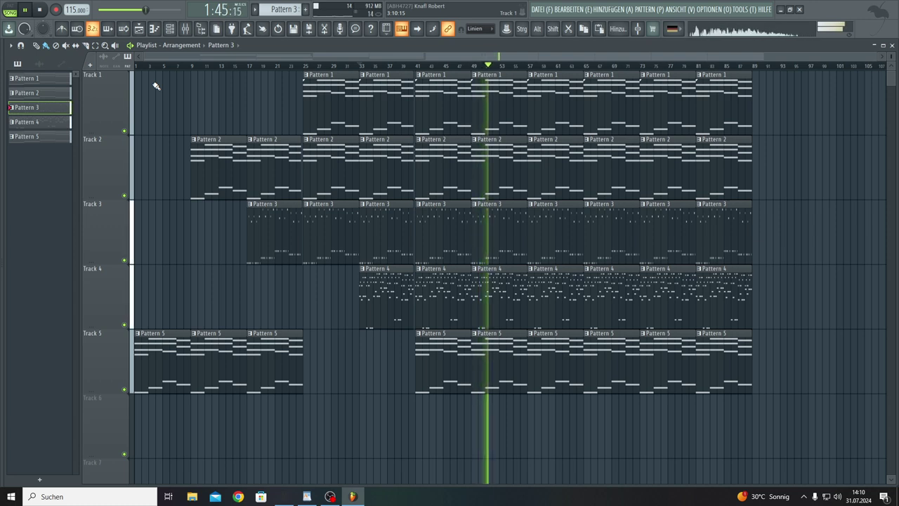
- Route Nexus, Nexus #5, #6, #7 and #2 to mixer tracks 1 to 5 in the Channel Rack, and switch to the empty Pattern 6
click(169, 29)
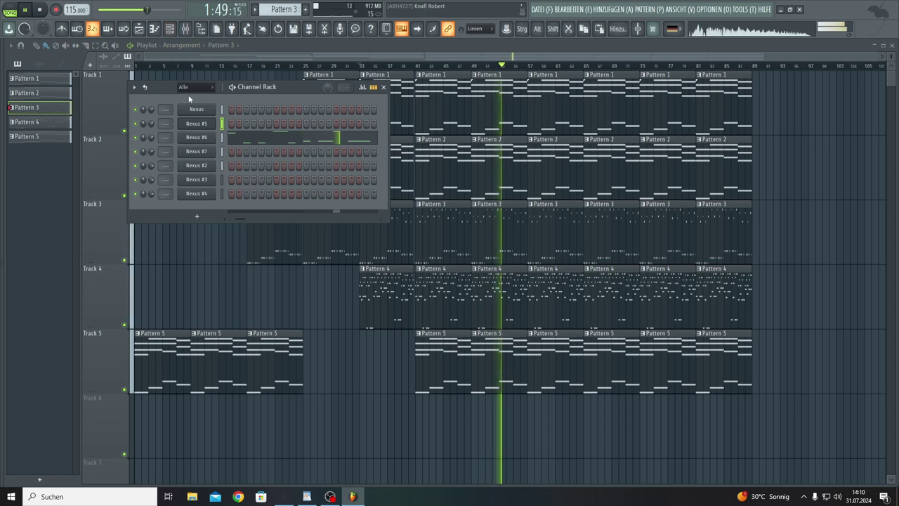
scroll(278, 10, down, 1)
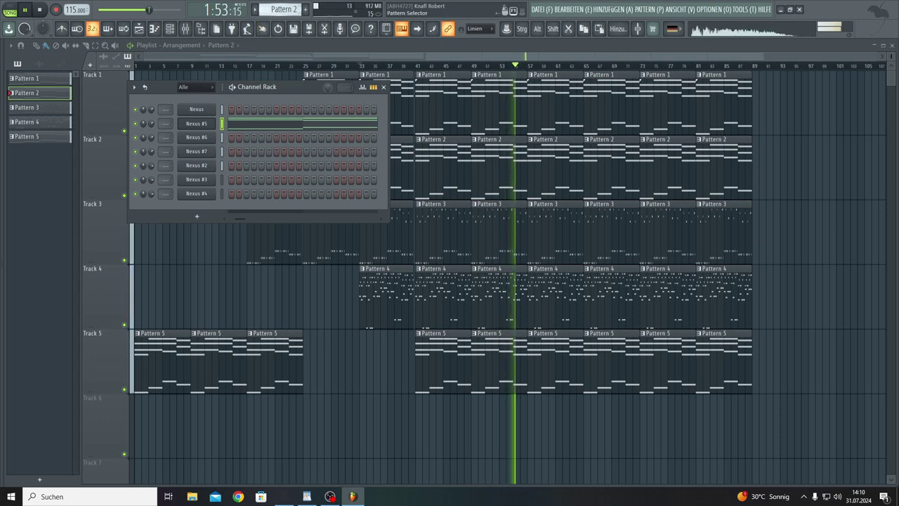
scroll(277, 10, up, 1)
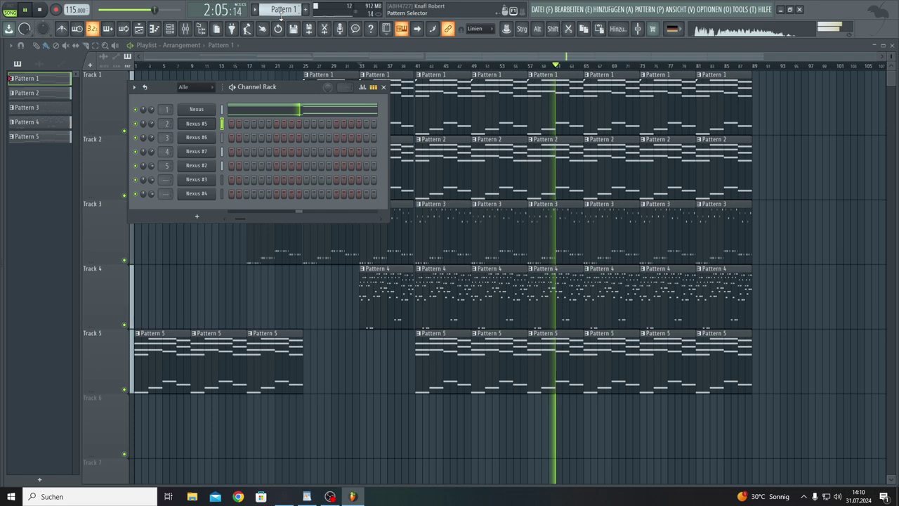
scroll(280, 12, down, 4)
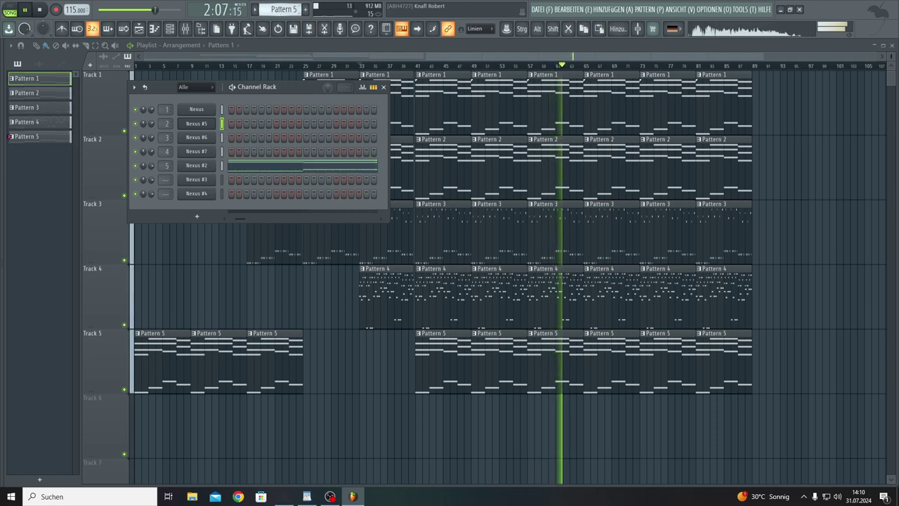
scroll(280, 12, down, 1)
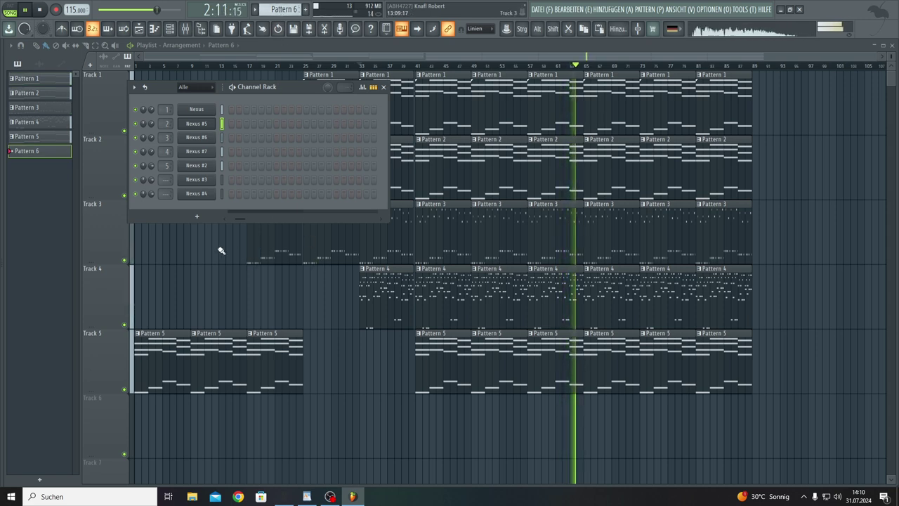
- Add three more Nexus channels by repeatedly cloning the last channel in the rack, starting with Nexus #4
right_click(196, 196)
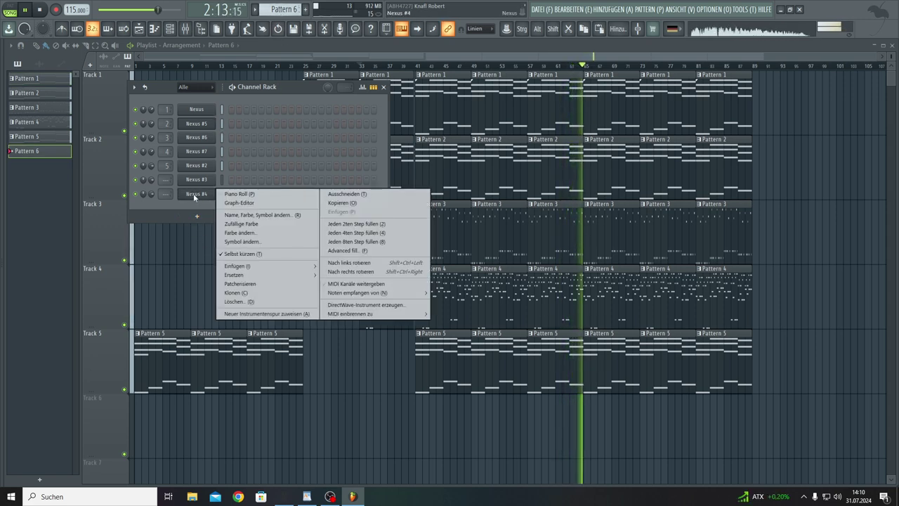
key(c)
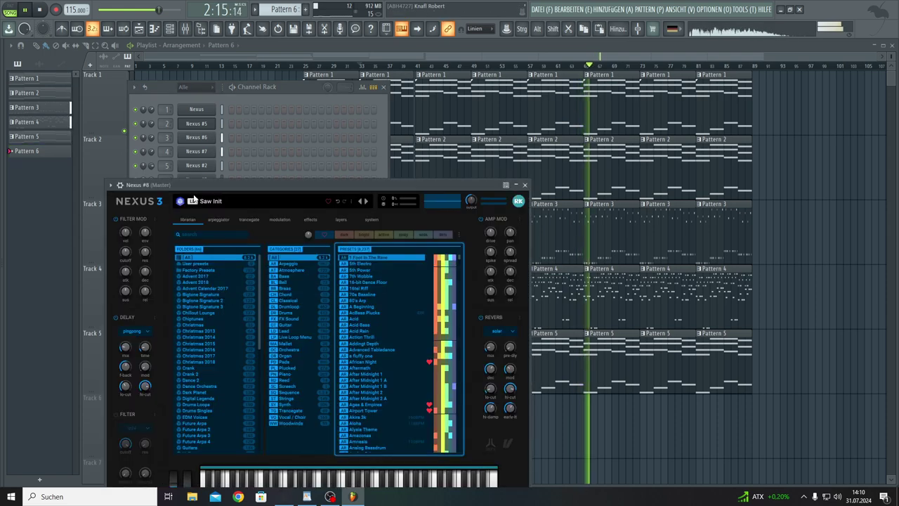
drag(199, 189, 323, 216)
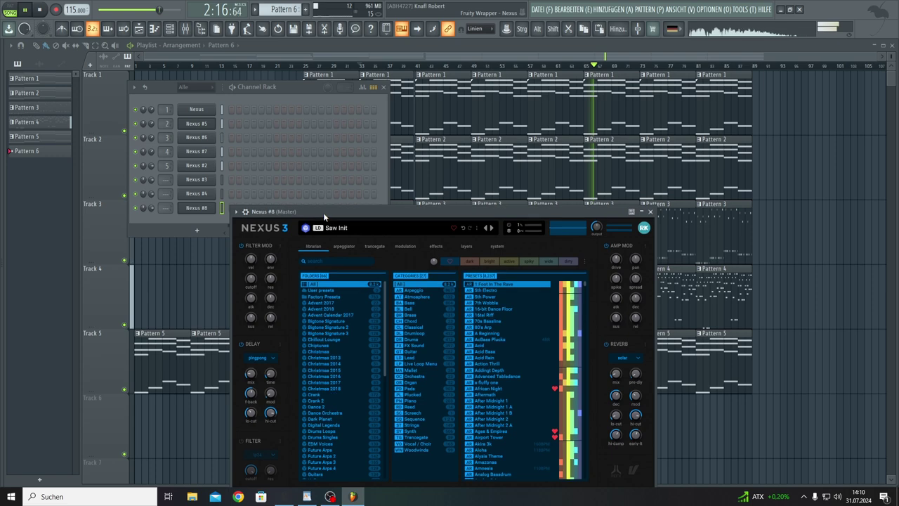
right_click(191, 209)
key(c)
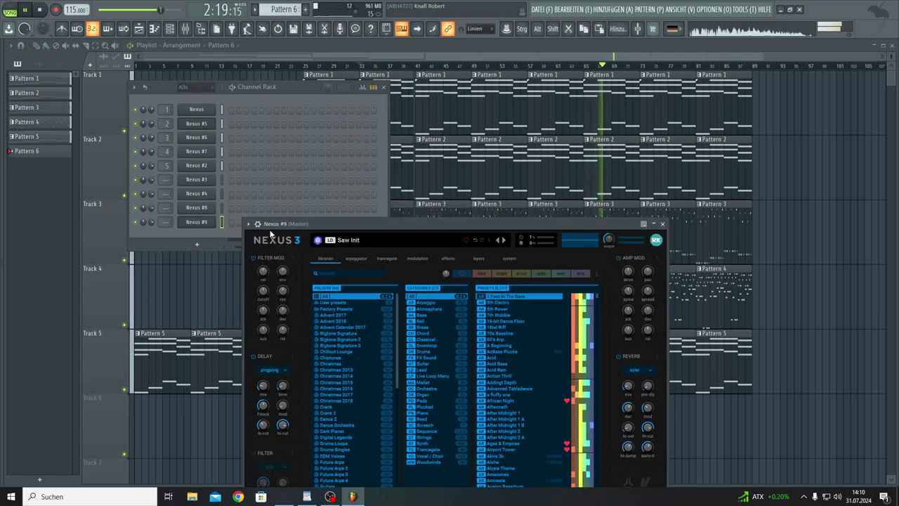
right_click(217, 224)
key(c)
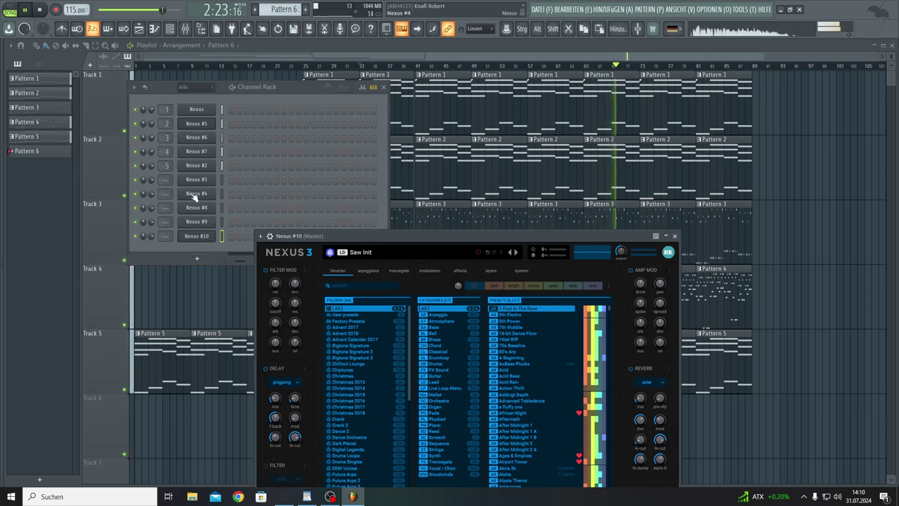
- Route Nexus #3 to mixer track 6 and load its Strings preset Cello 6Pl conSordino
drag(167, 180, 166, 176)
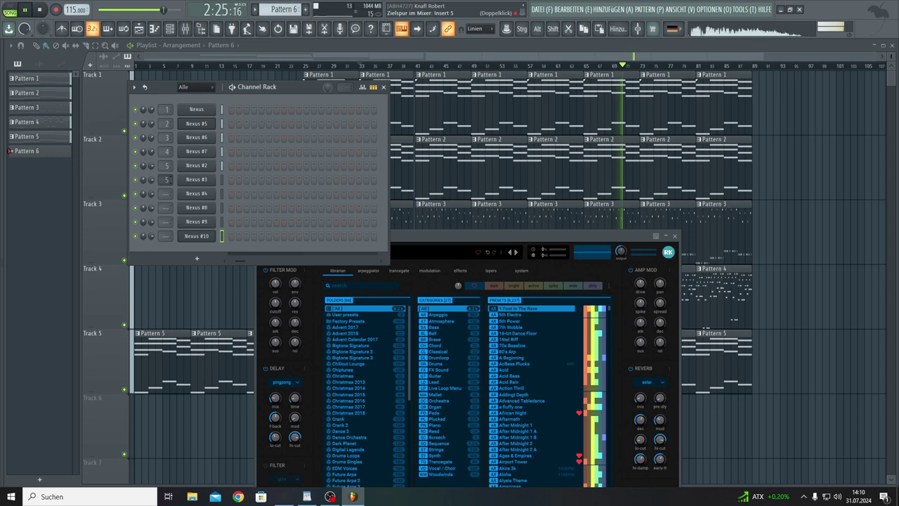
click(192, 181)
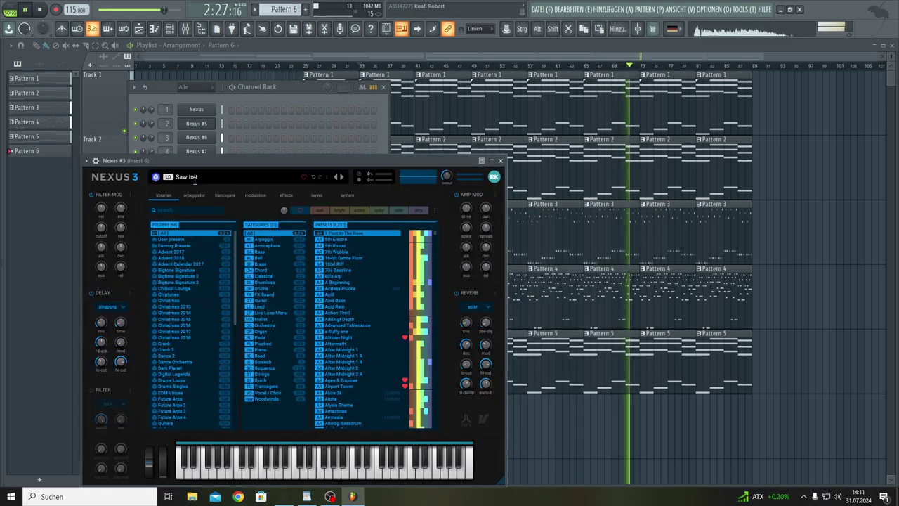
drag(208, 167, 362, 172)
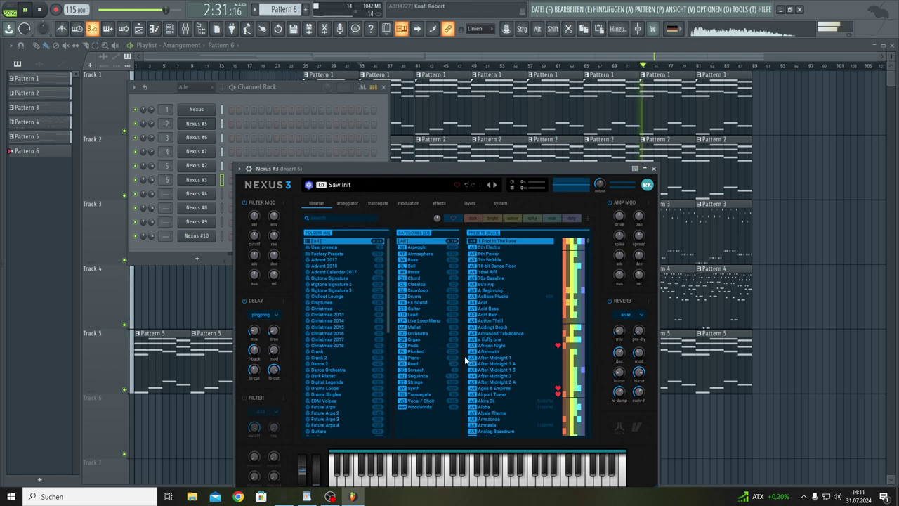
click(415, 382)
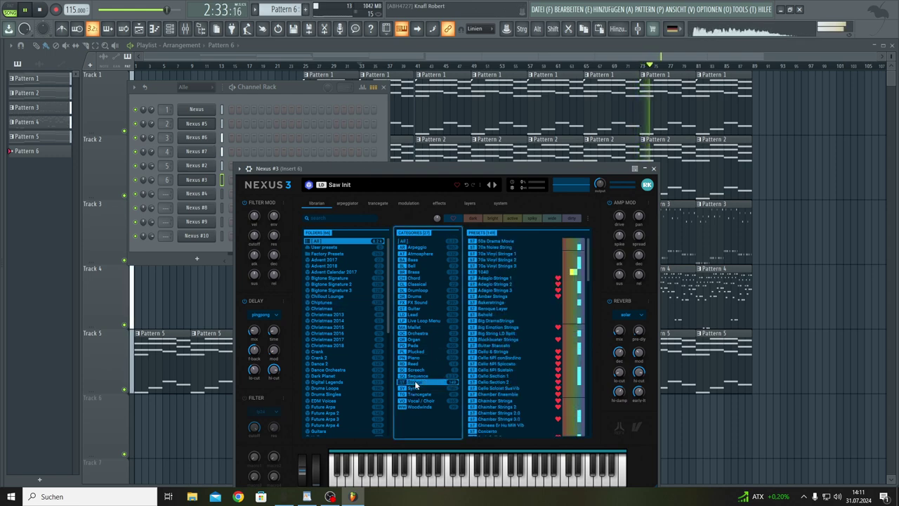
click(514, 357)
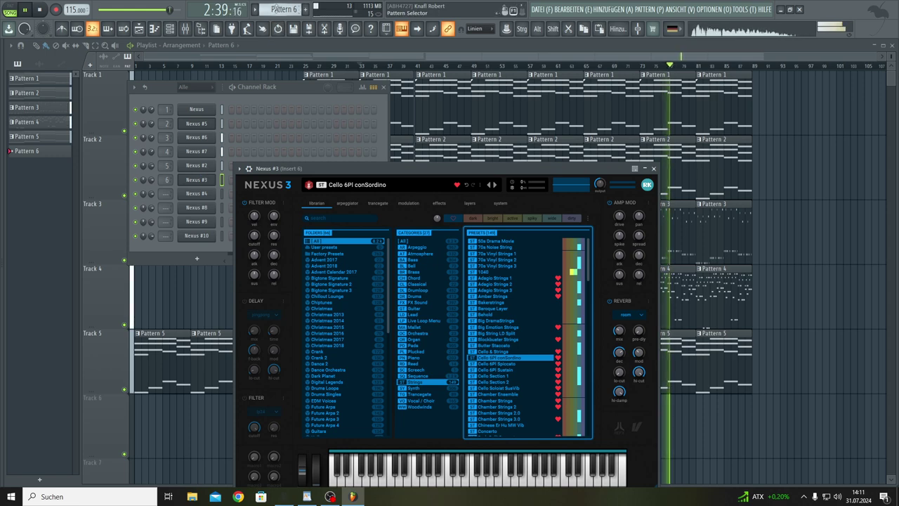
- Switch to Pattern 1 and open the piano roll of the Nexus #3 channel
scroll(275, 9, up, 5)
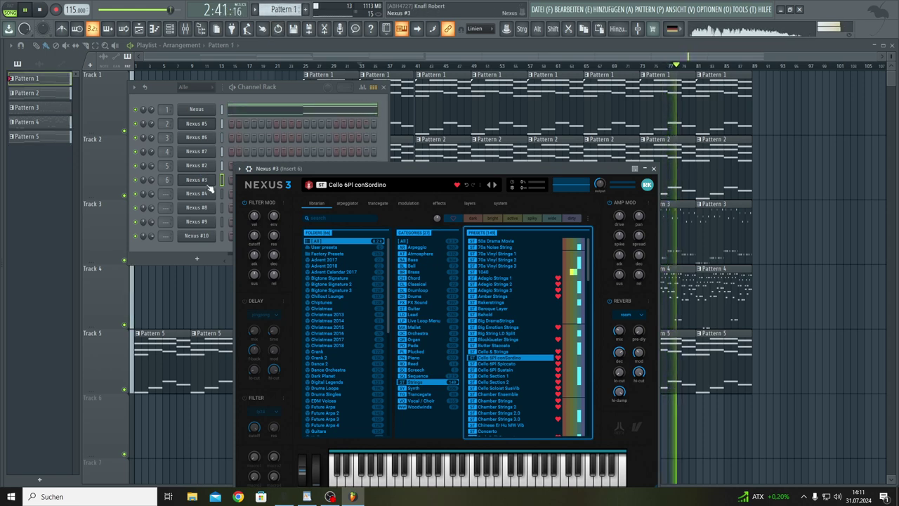
right_click(207, 185)
click(232, 179)
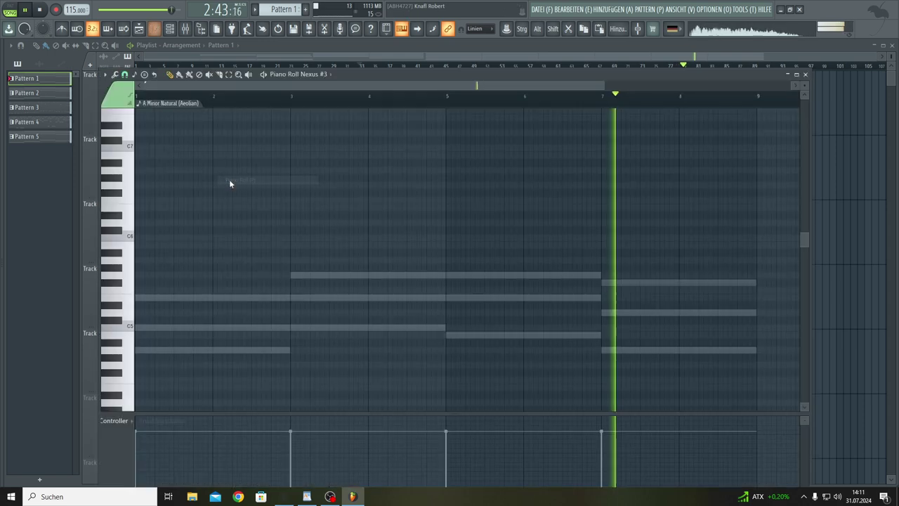
- Draw the cello melody's first four bars: long E5 notes at bars 1 and 3, linked by short D5 and G5 notes
click(136, 300)
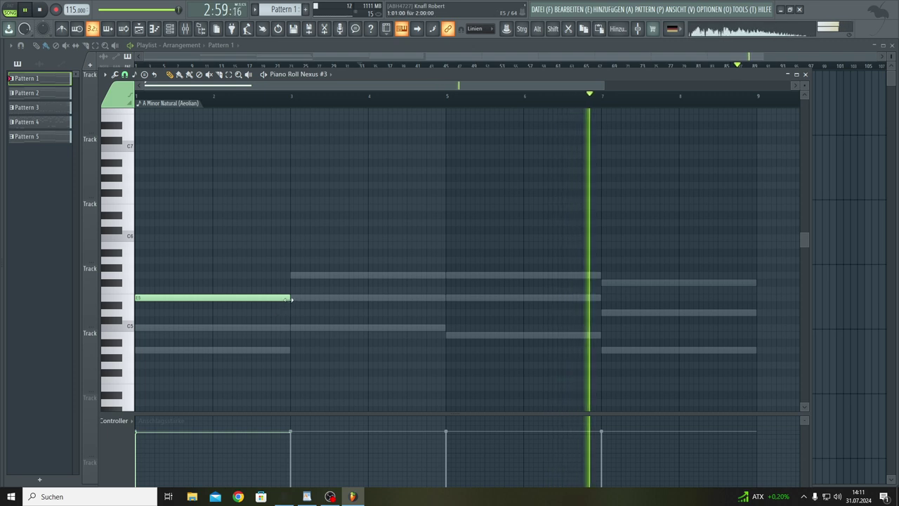
drag(286, 299, 280, 299)
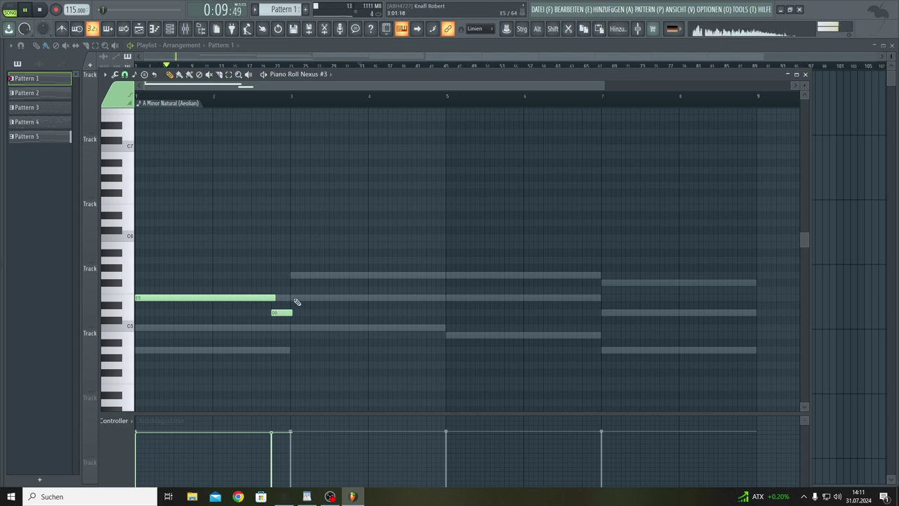
click(296, 299)
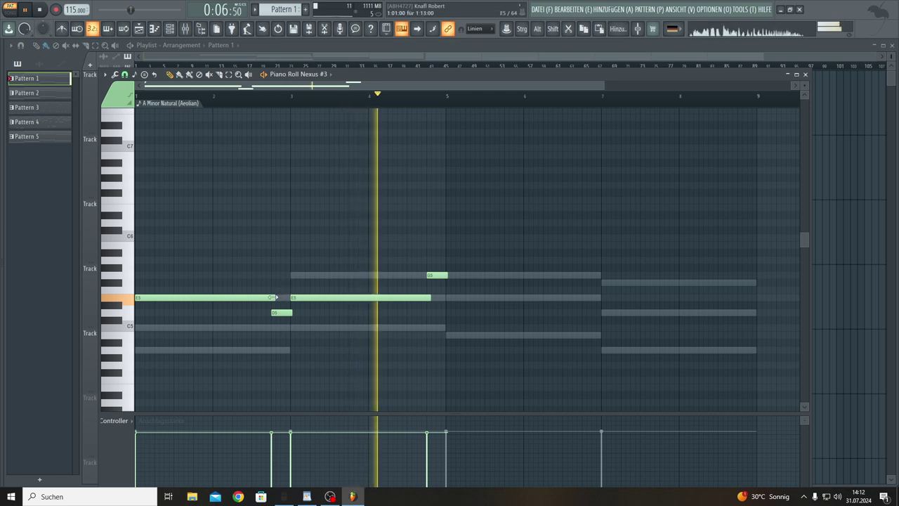
- Shorten the first E5 note and lengthen the D5 so it starts earlier and still leads into bar 3
drag(275, 298, 290, 315)
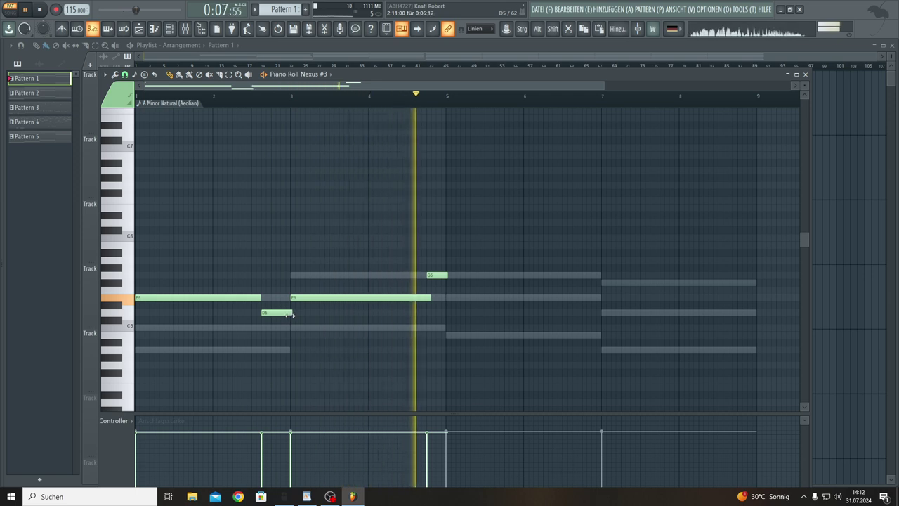
drag(286, 316, 283, 315)
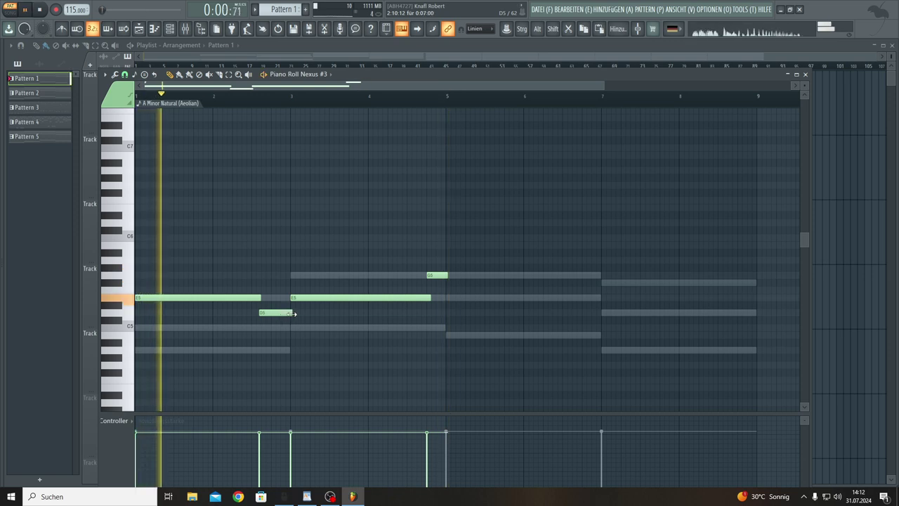
drag(290, 314, 294, 314)
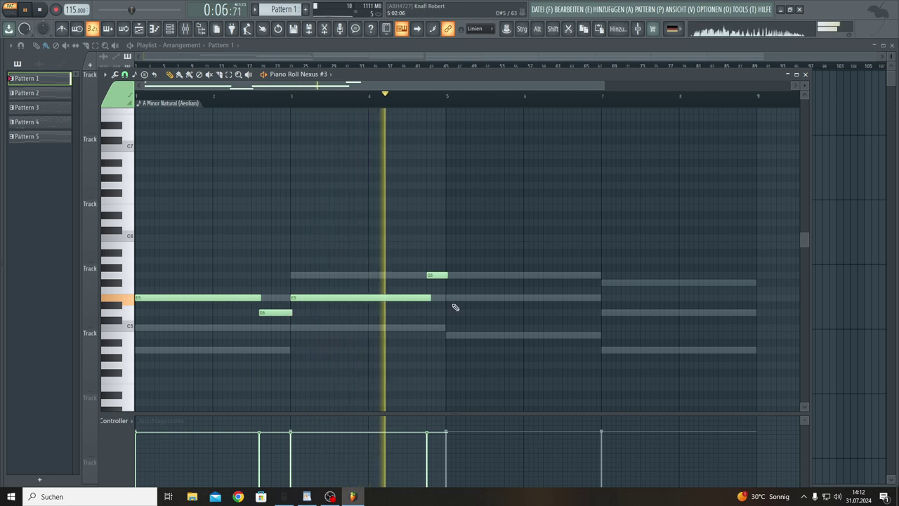
- Add a long note at bar 5, raise it an octave to H5, and place a short A5 just before bar 7
click(448, 334)
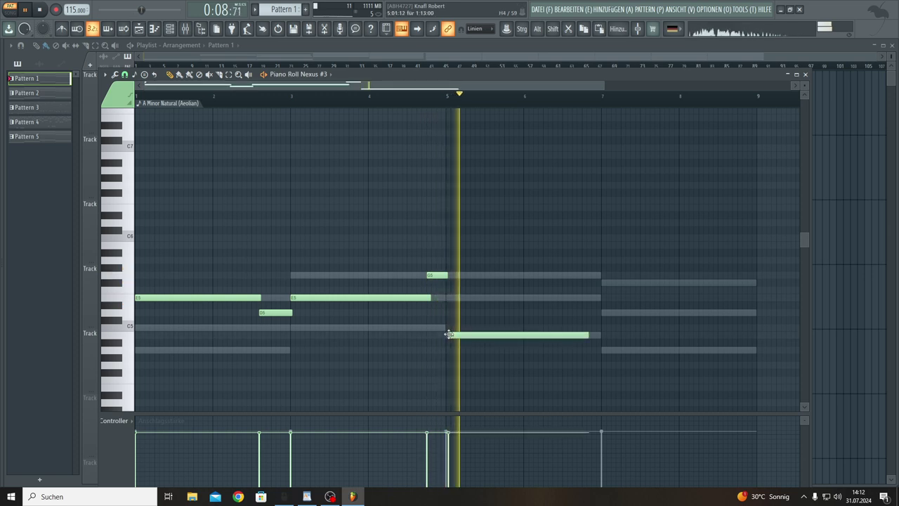
drag(455, 335, 452, 336)
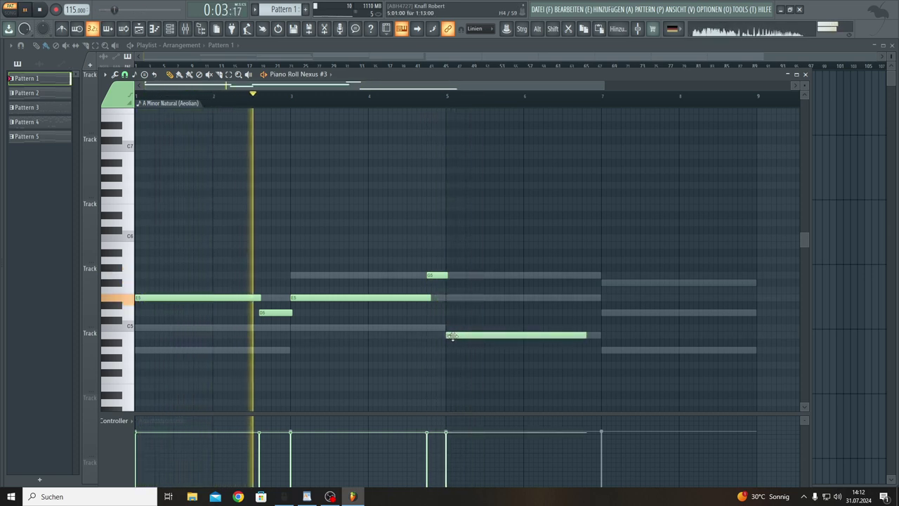
drag(452, 335, 452, 243)
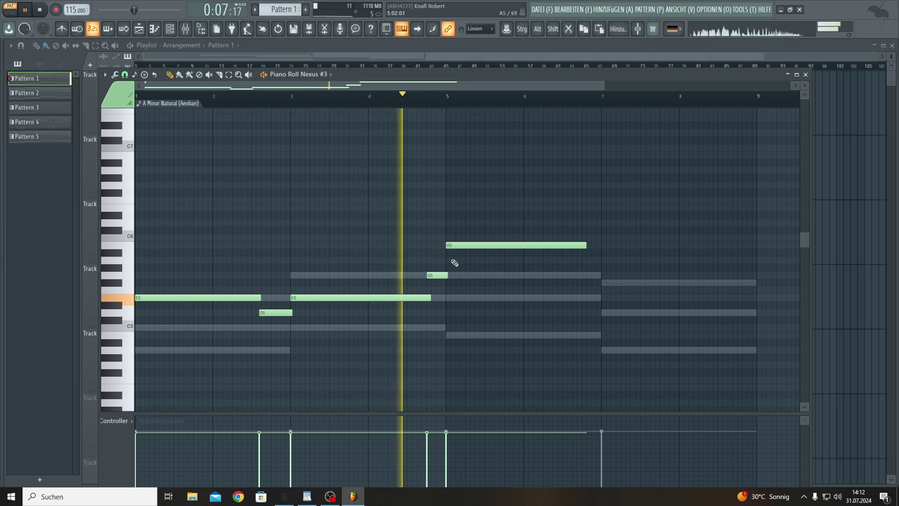
click(584, 260)
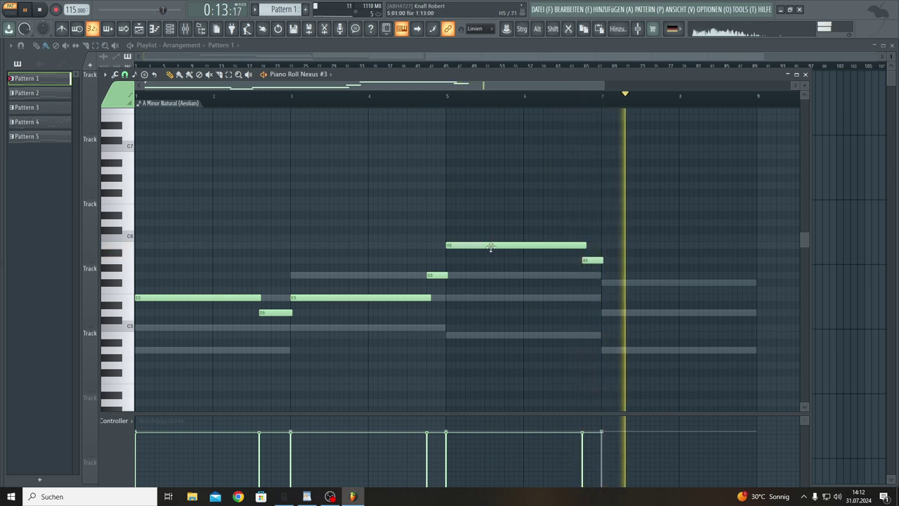
- Draw a note from bar 7 to bar 9, trying it on F#5 and D5 before moving it to A5
click(603, 283)
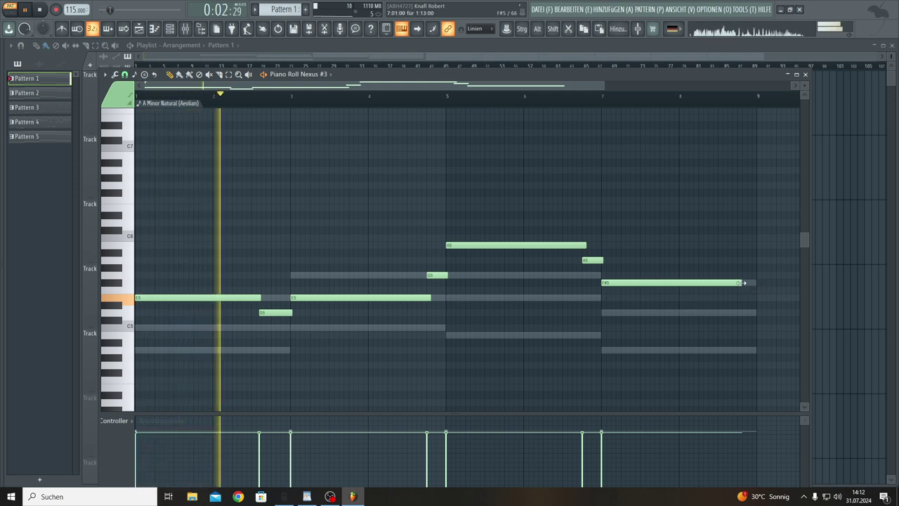
drag(744, 282, 757, 282)
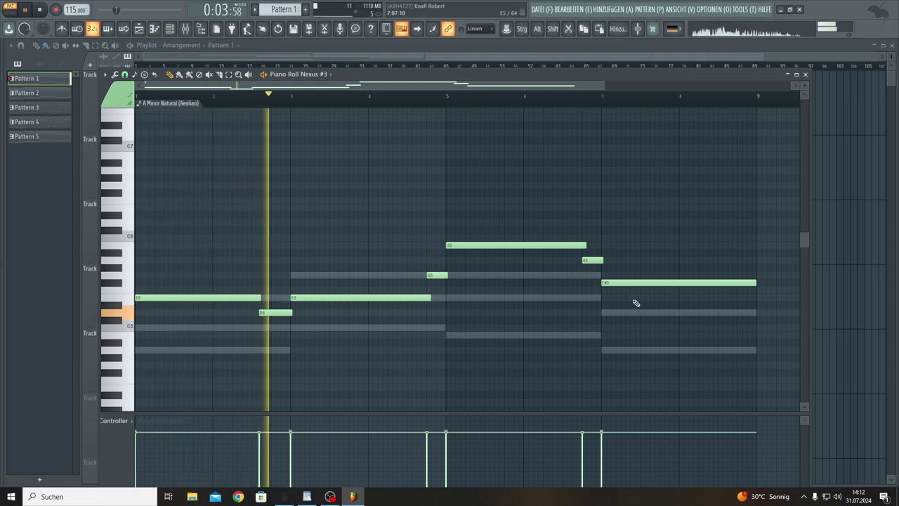
drag(635, 282, 635, 314)
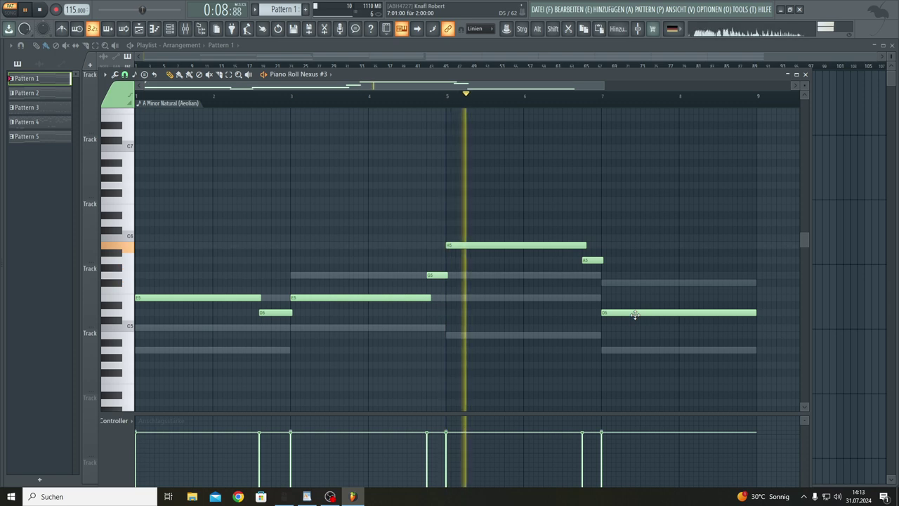
drag(635, 314, 596, 262)
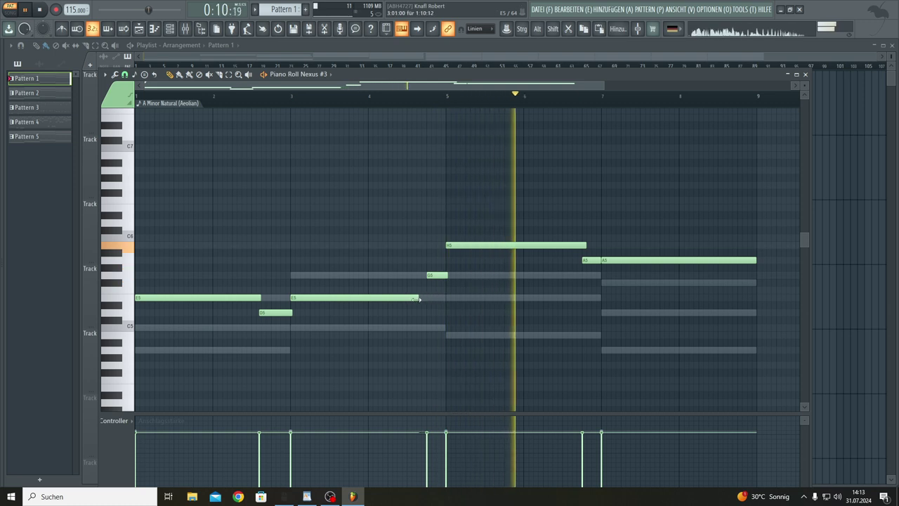
- Start the G5 before bar 5 earlier, and cut the last A5 to three beats with an F#5 following it
mouse_move(418, 300)
mouse_down()
mouse_move(427, 277)
mouse_move(447, 278)
mouse_move(421, 298)
mouse_up()
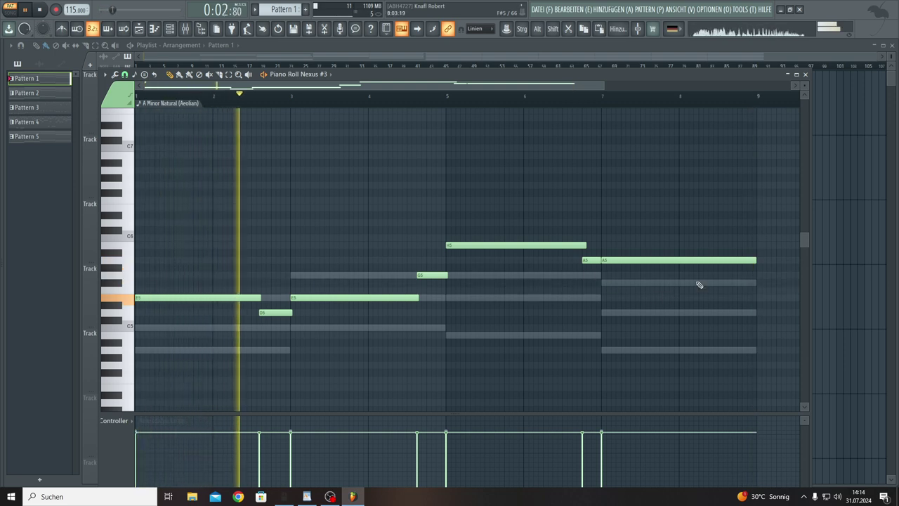
drag(756, 261, 661, 261)
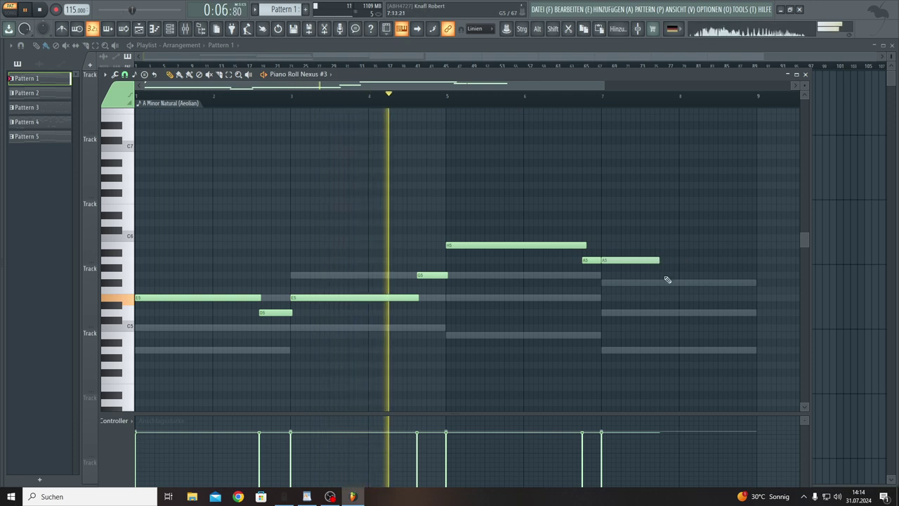
click(667, 282)
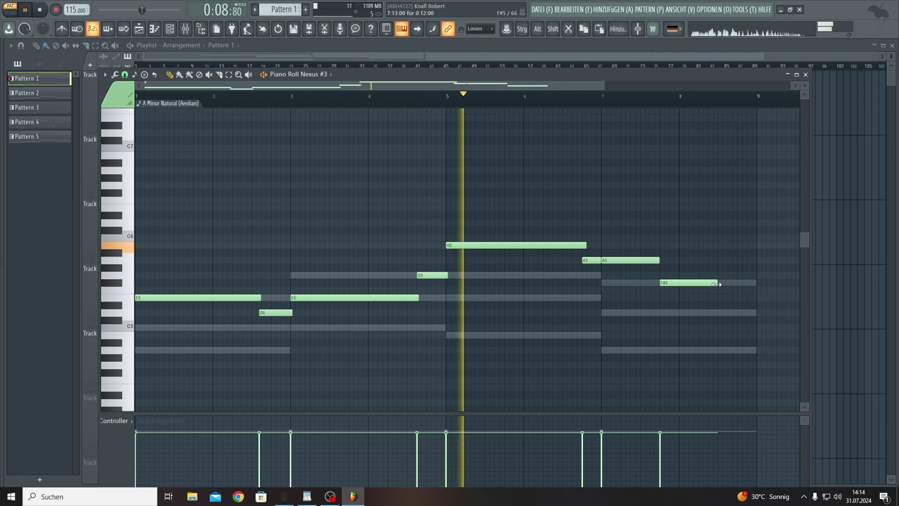
- Extend the final F#5 note to bar 9 and slightly lengthen the A5 note before it
drag(707, 284, 756, 290)
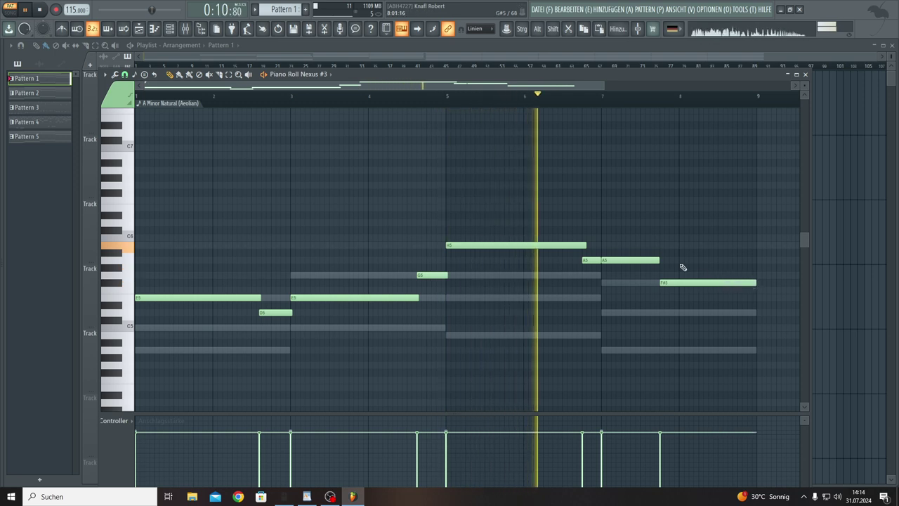
drag(660, 261, 664, 261)
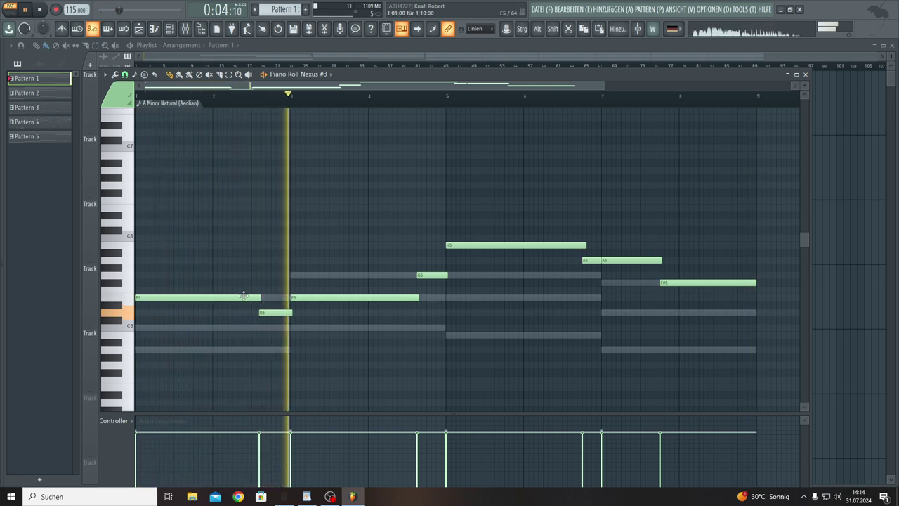
- Try shortening the first E5 note to bar 2 and replacing the D5 note with a C5 note up to bar 3
drag(244, 296, 214, 301)
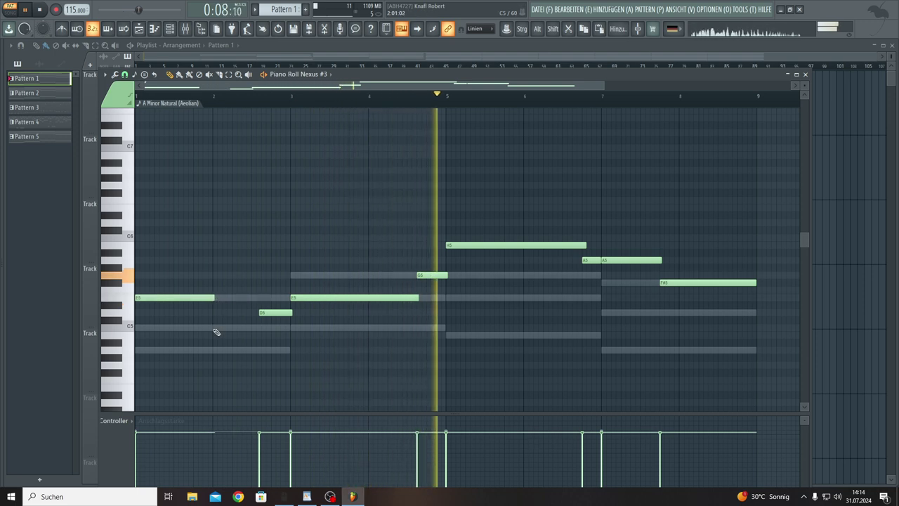
click(217, 330)
drag(296, 327, 262, 328)
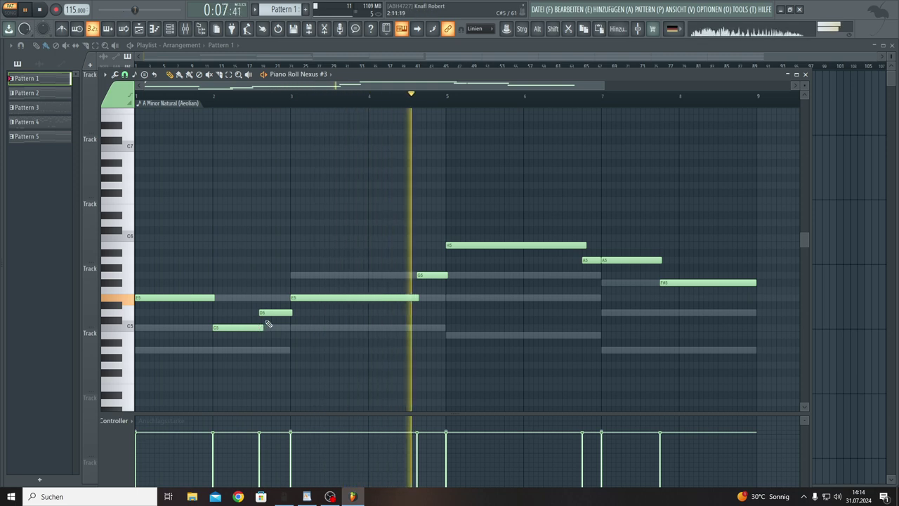
right_click(271, 314)
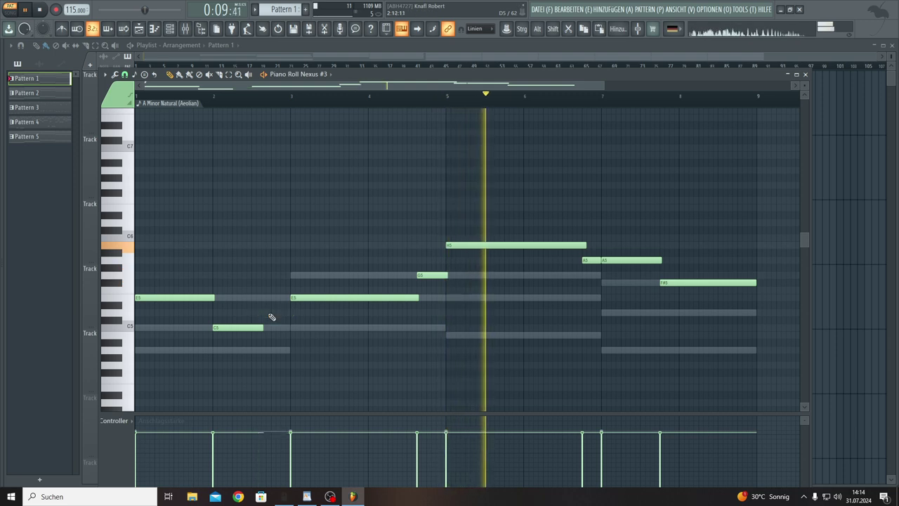
drag(265, 329, 291, 330)
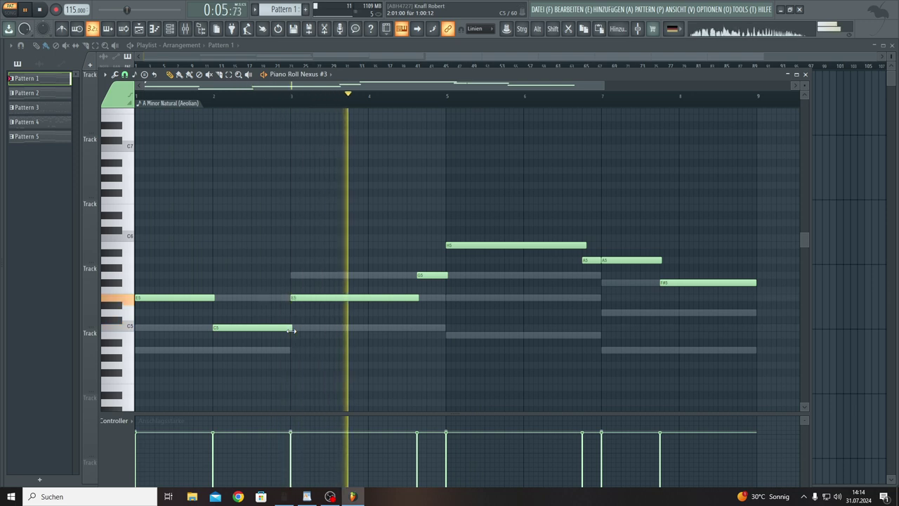
right_click(286, 328)
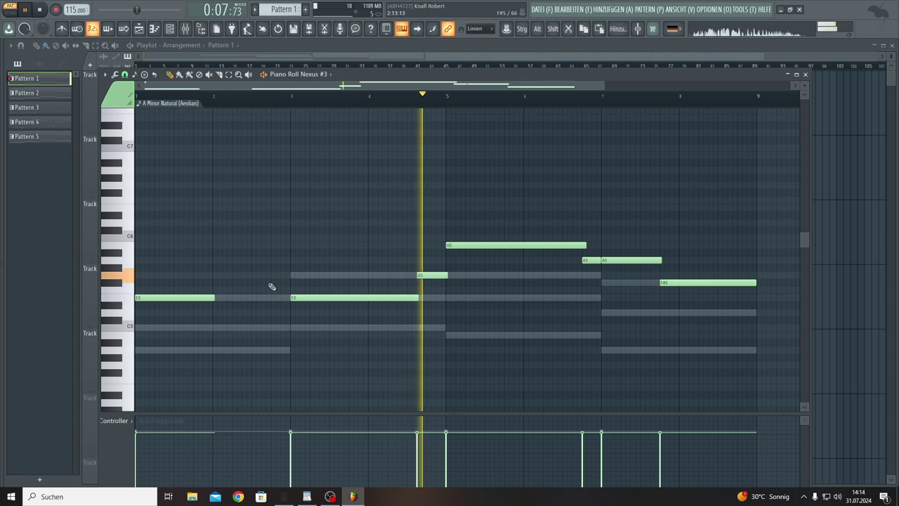
drag(215, 298, 261, 303)
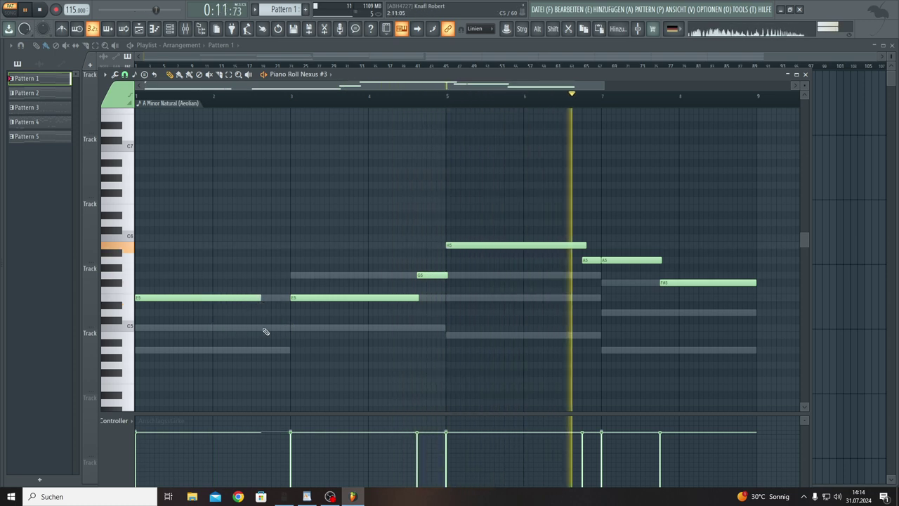
- Add a short D5 note from the end of the first E5 note to bar 3 and play the pattern
click(261, 328)
drag(387, 327, 293, 327)
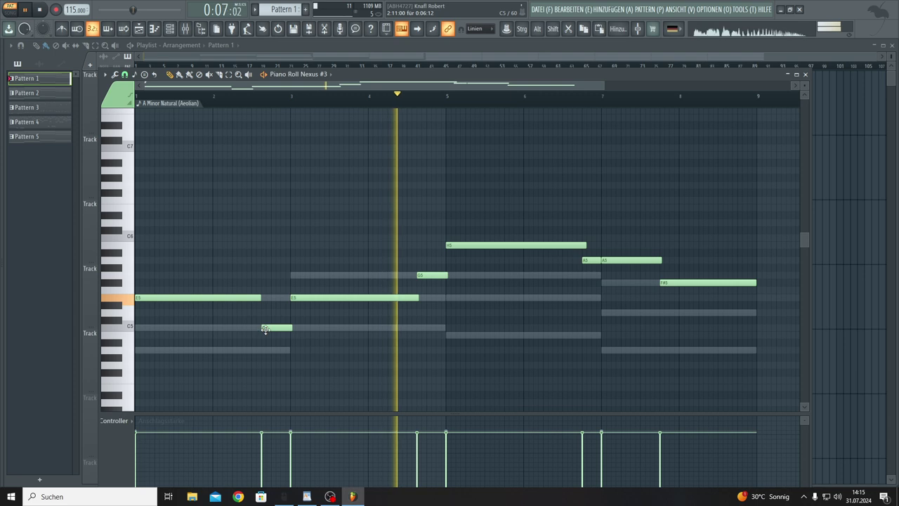
drag(263, 329, 265, 311)
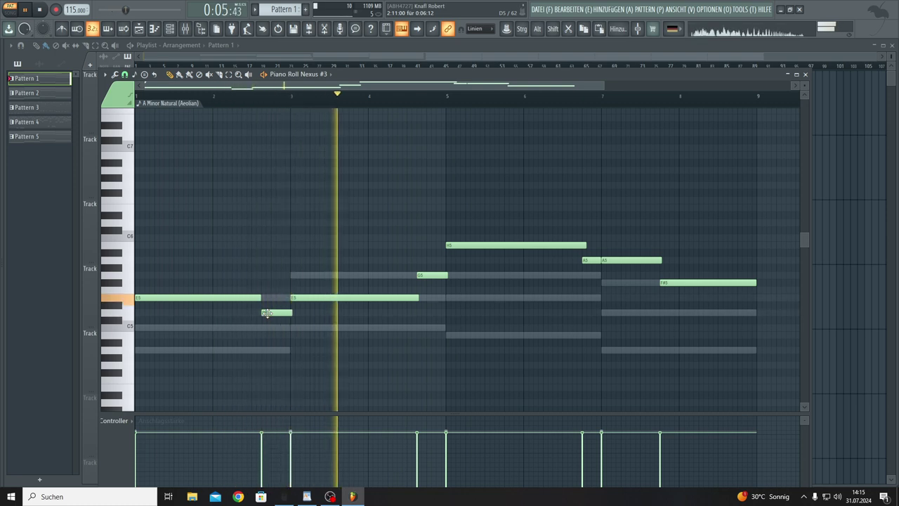
key(space)
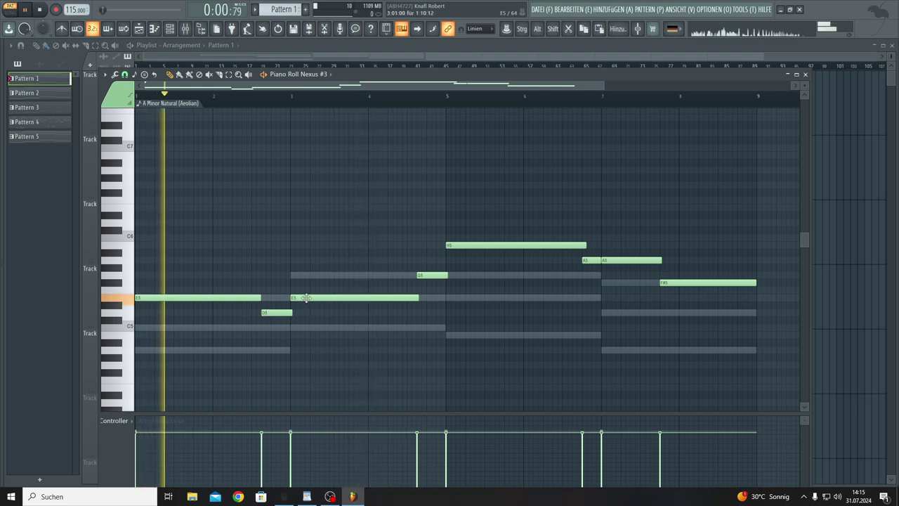
- Try the long E5 note at bar 3 on C5 and on G5, and return it to E5
drag(306, 297, 306, 329)
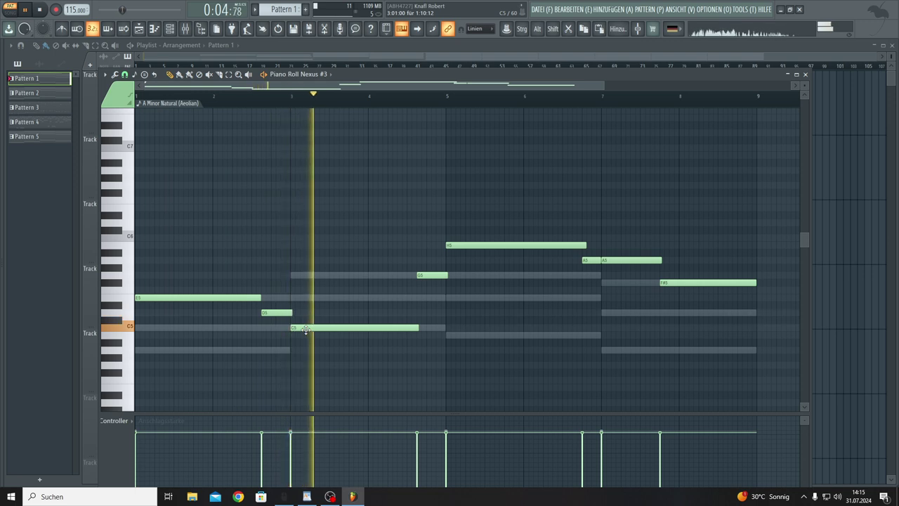
key(space)
key(space)
drag(306, 329, 304, 273)
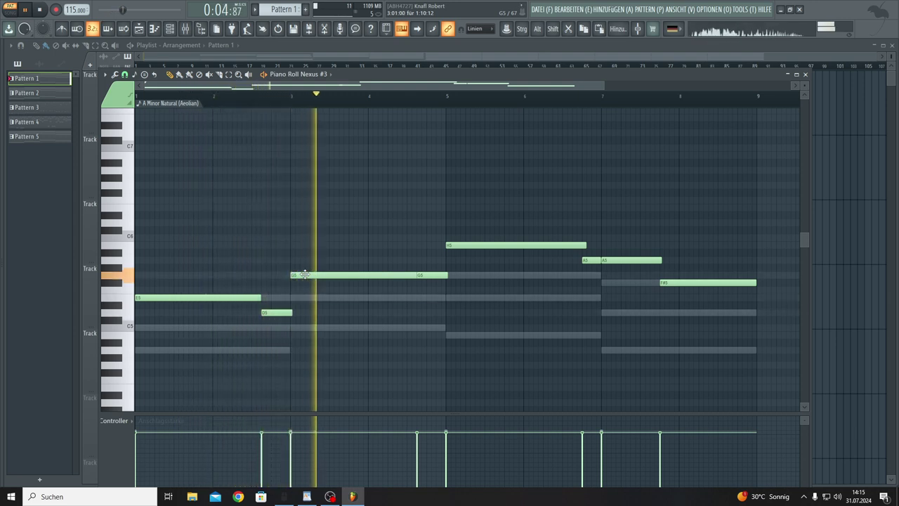
drag(303, 274, 303, 298)
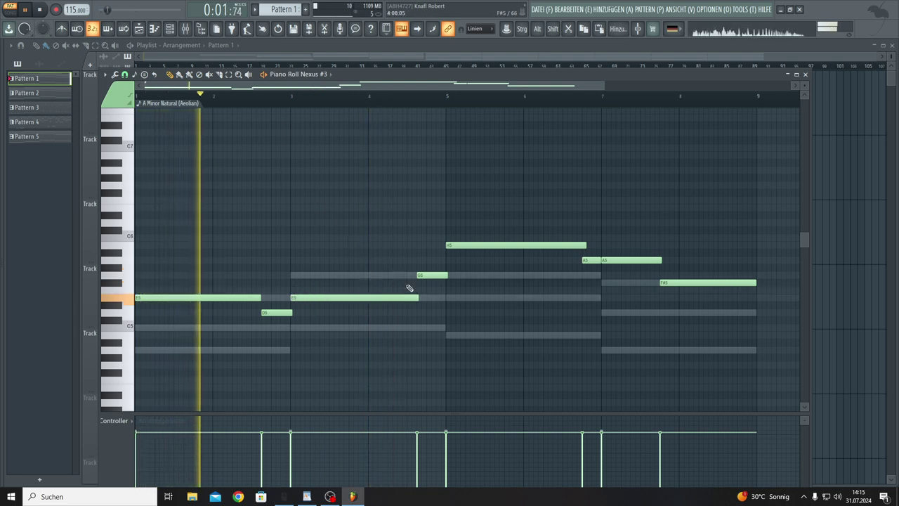
- Lower the velocity of all the melody notes evenly and set the reverb type of Nexus #3 to space
drag(673, 460, 105, 460)
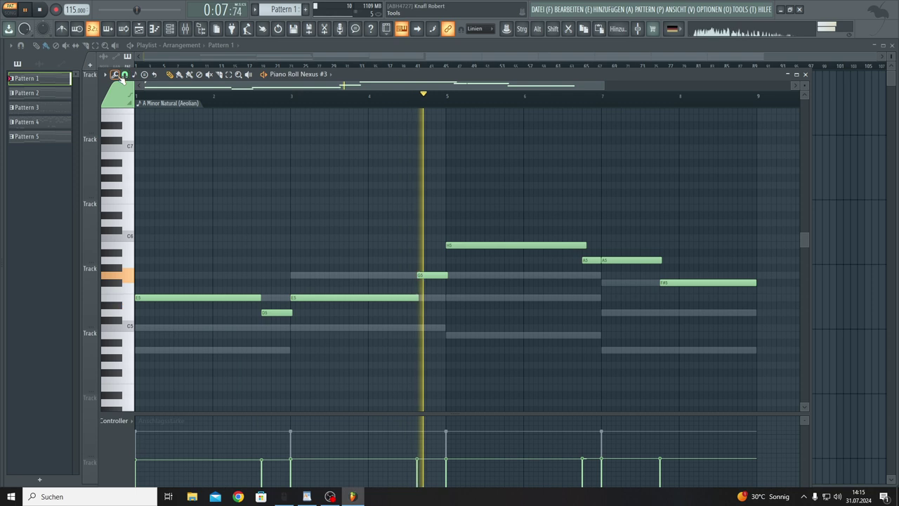
key(F6)
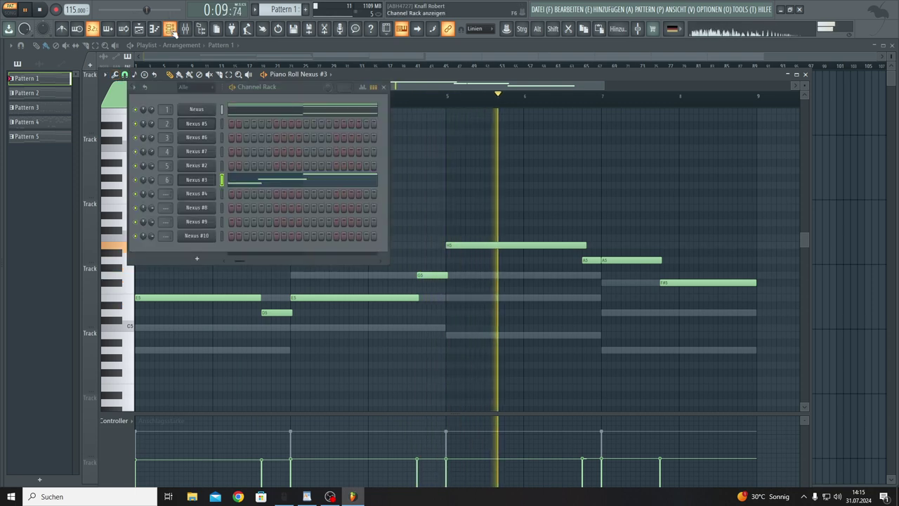
click(197, 180)
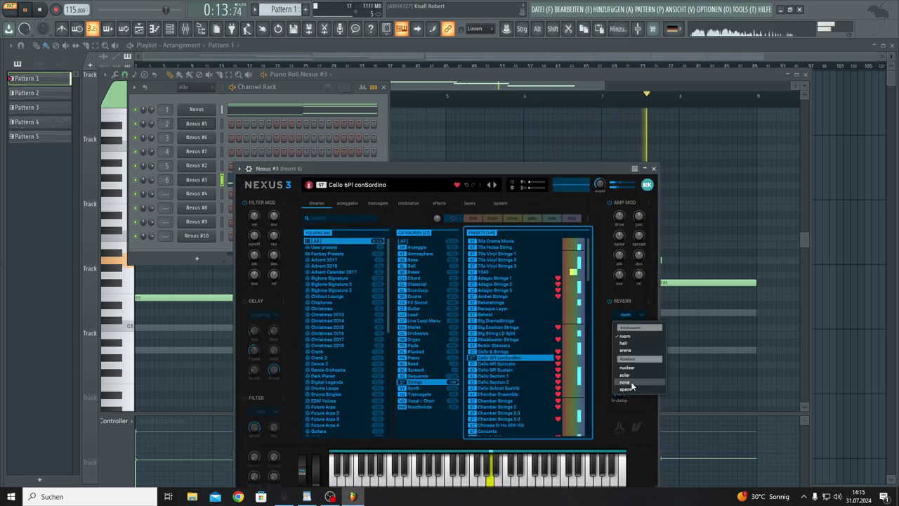
click(630, 387)
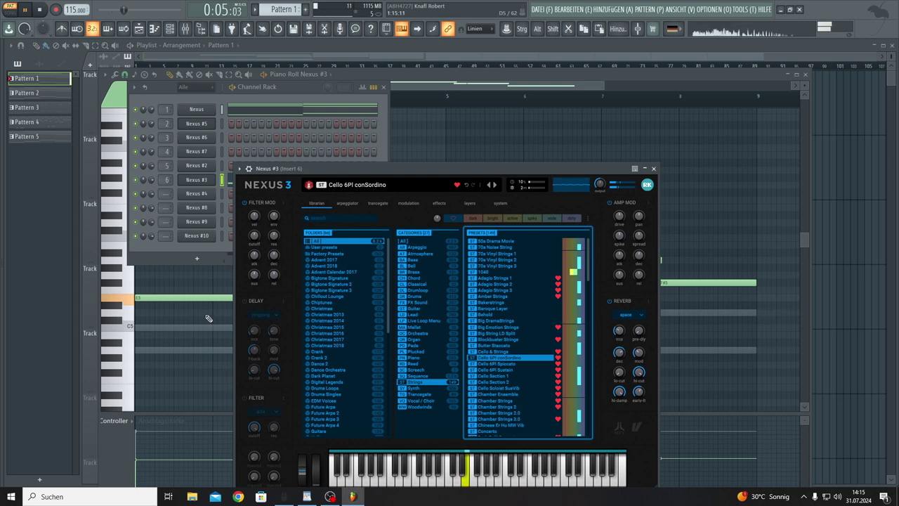
click(674, 217)
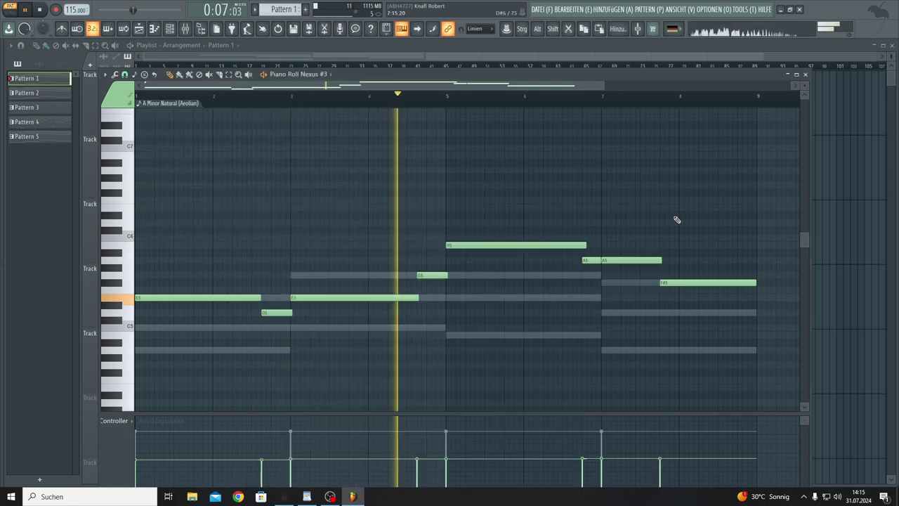
- Move all the Nexus #3 melody notes out of Pattern 1 into a new Pattern 6
drag(743, 177, 93, 406)
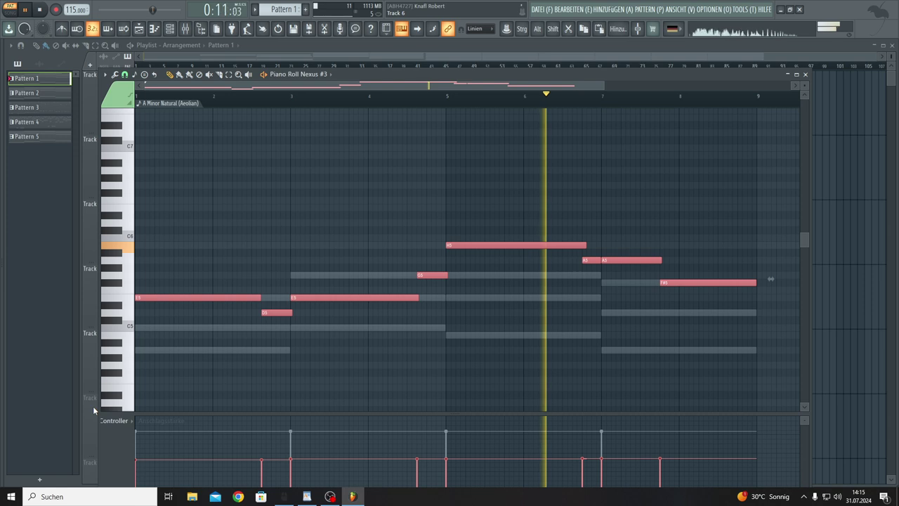
key(Delete)
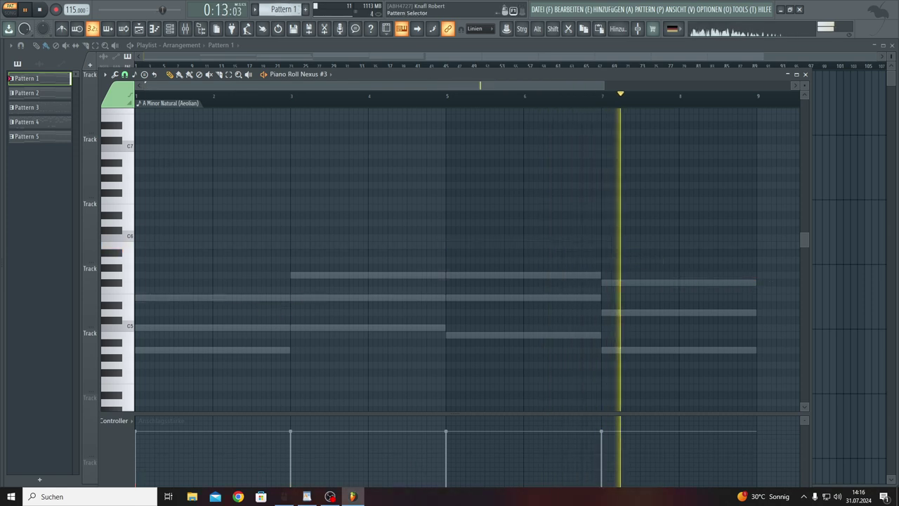
scroll(283, 9, up, 5)
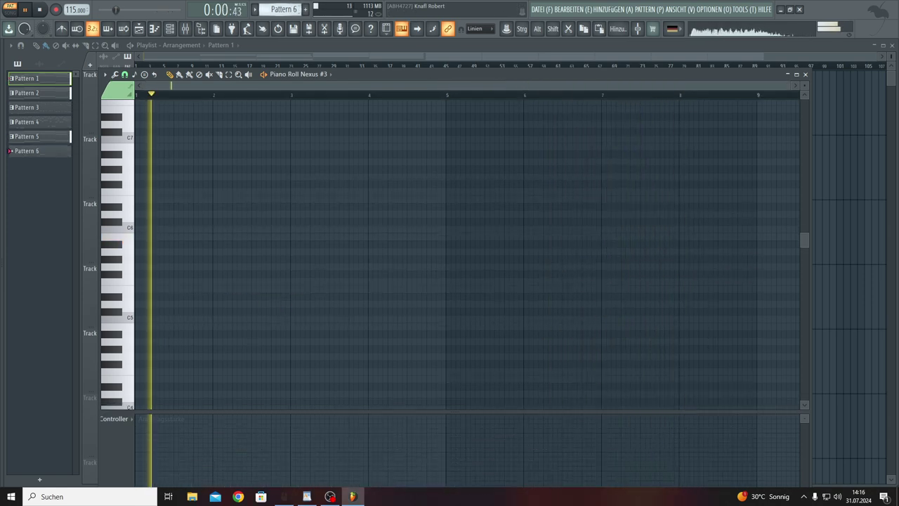
key(ctrl+v)
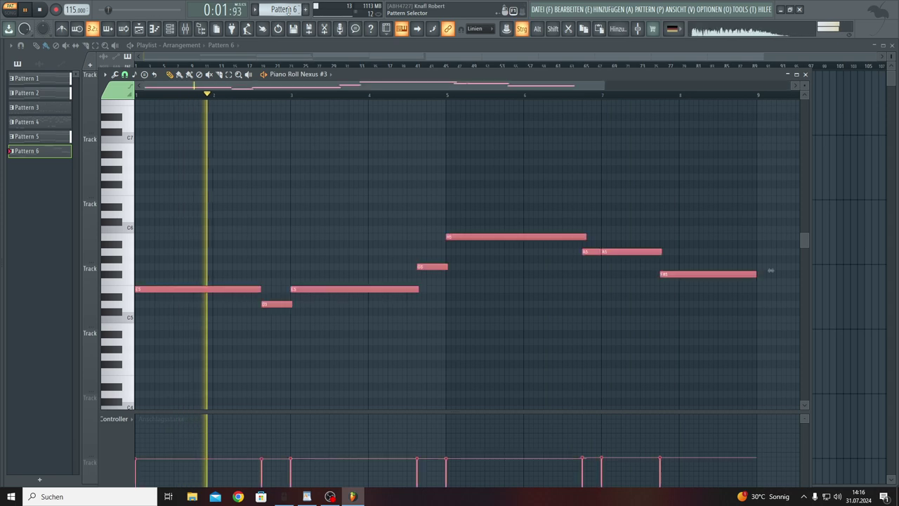
- Randomize the levels of the melody notes in Pattern 6 using a different seed
click(117, 76)
click(151, 251)
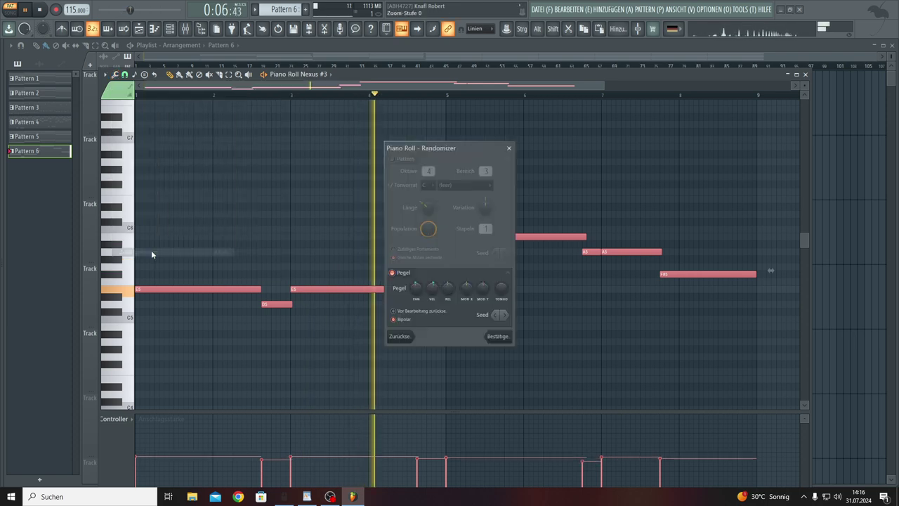
click(504, 315)
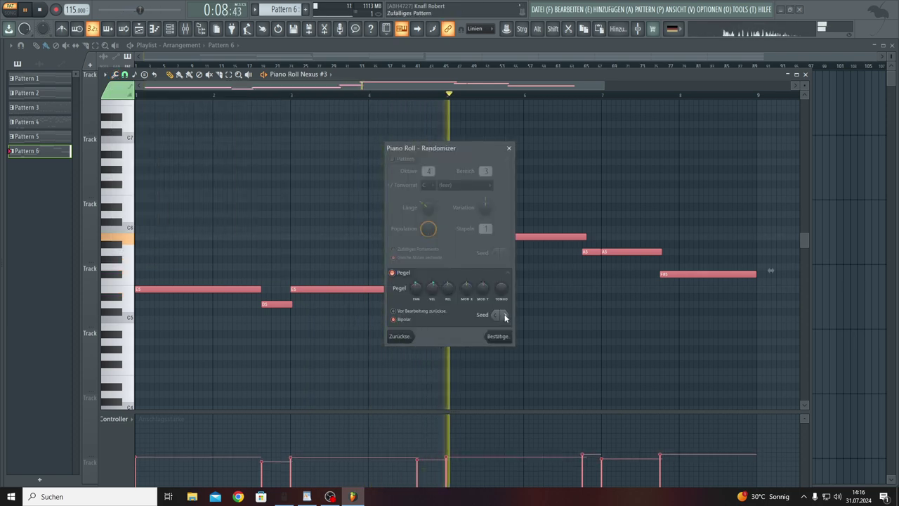
click(505, 336)
- Place consecutive Pattern 6 clips on playlist Track 6 from bar 41 to bar 89 and remove the two clips before bar 57
click(848, 353)
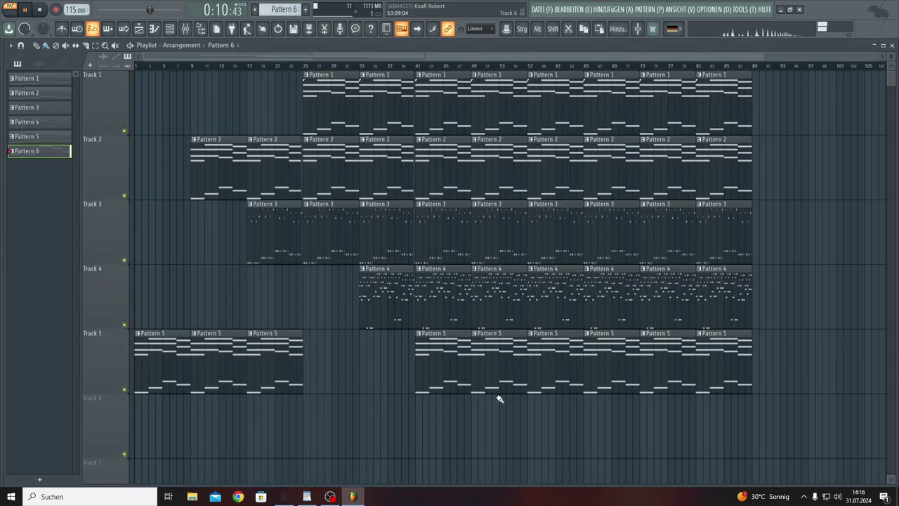
scroll(465, 412, down, 4)
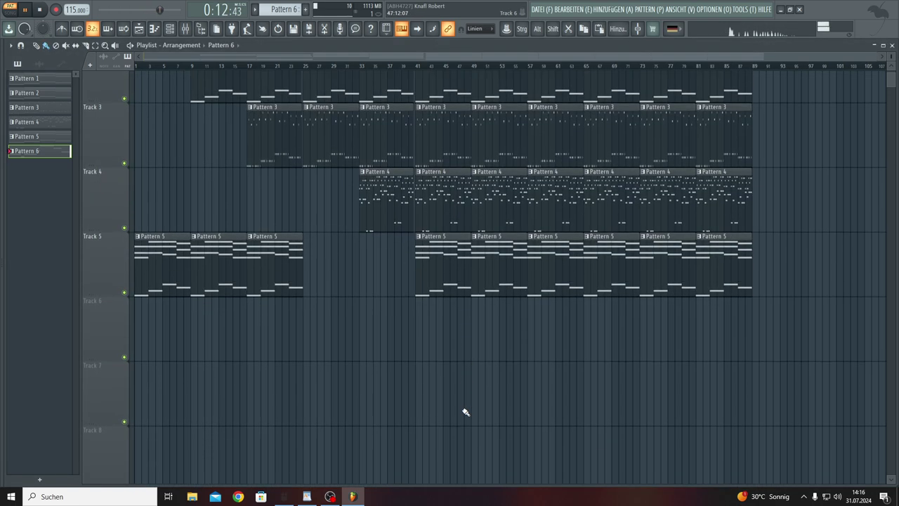
scroll(464, 413, up, 4)
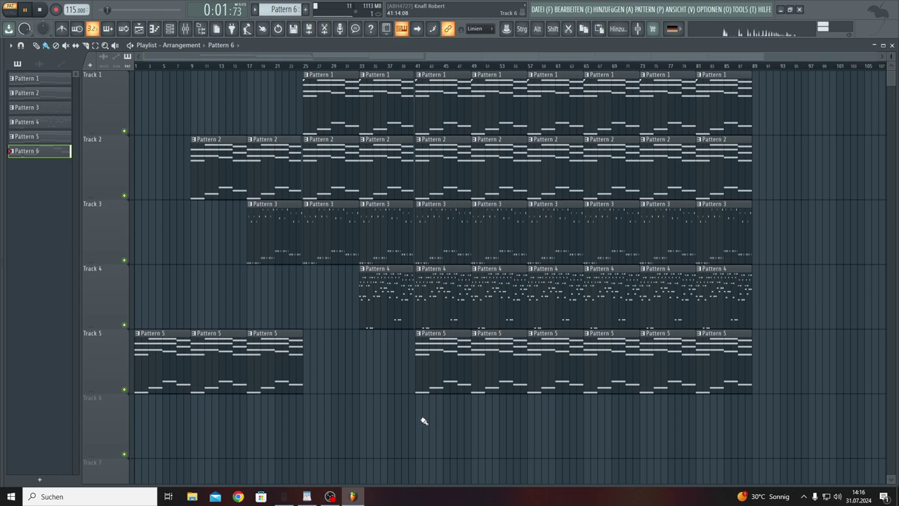
drag(422, 422, 681, 433)
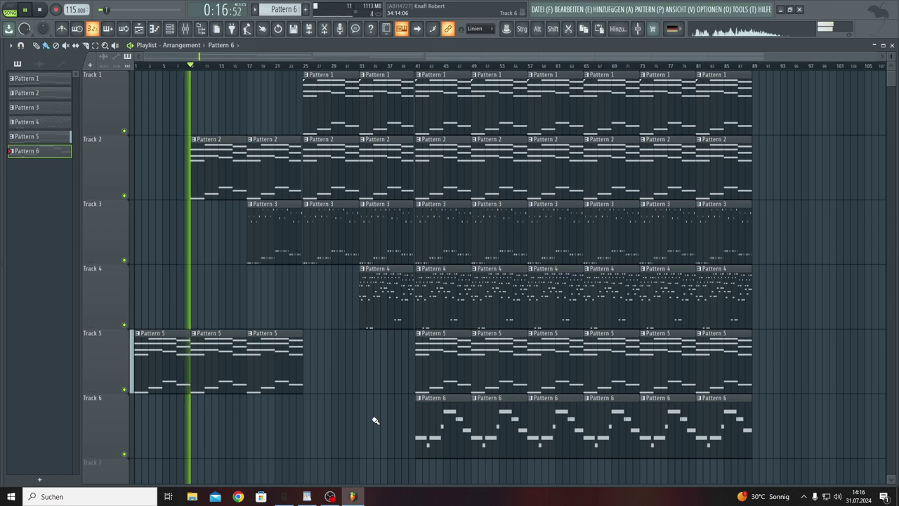
right_click(425, 426)
right_click(477, 426)
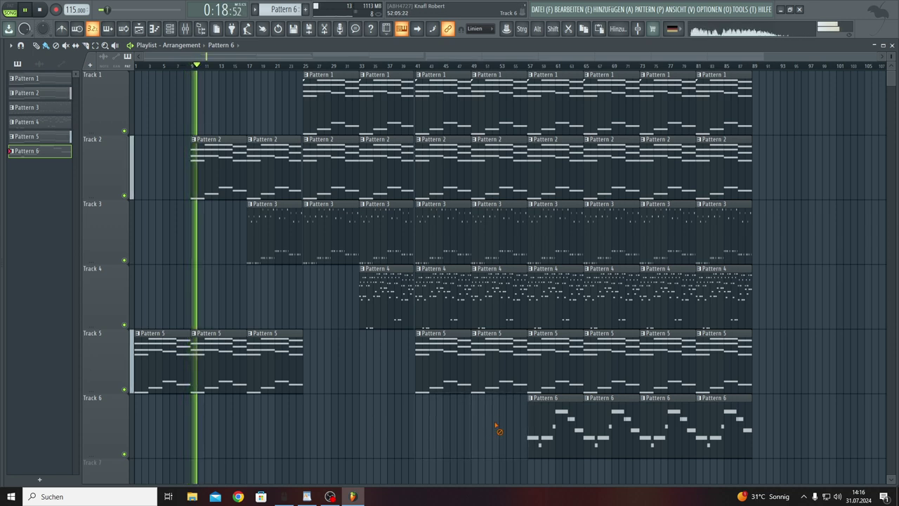
- Delete the Pattern 1, 2 and 3 clips at bar 57, the Pattern 2 and 3 clips at bar 65, and the Pattern 3 clip at bar 73
right_click(559, 241)
right_click(562, 169)
right_click(570, 91)
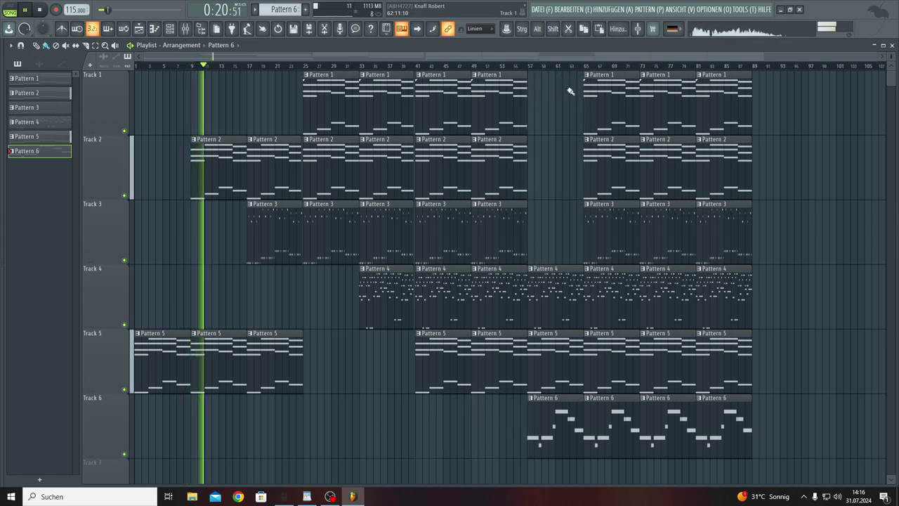
right_click(595, 168)
right_click(618, 219)
right_click(650, 236)
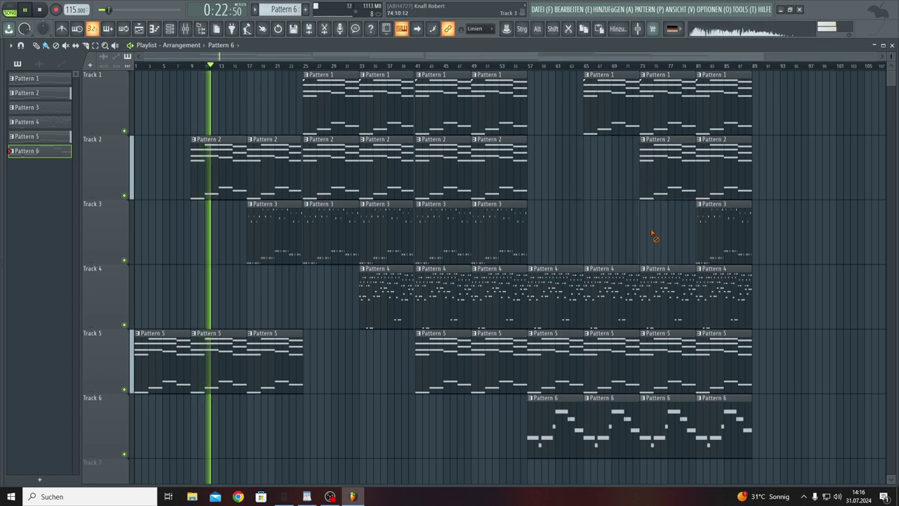
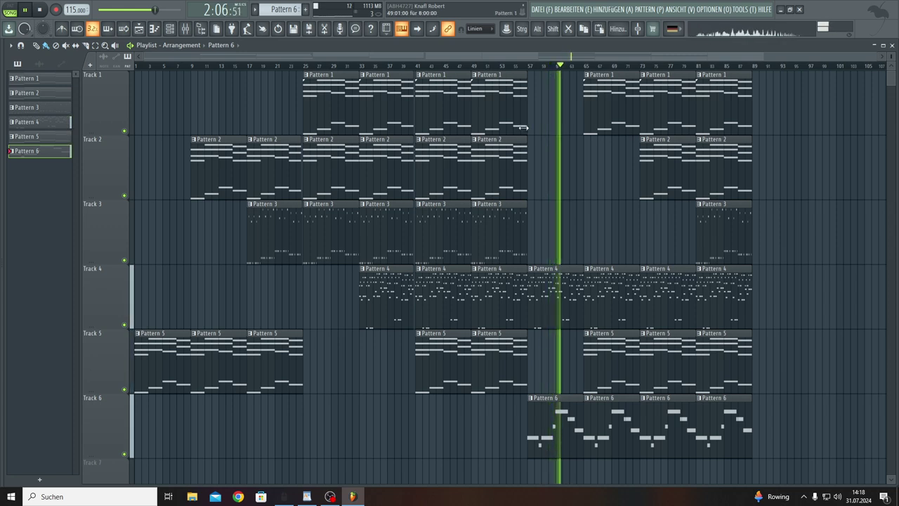
- Play the arrangement from about bar 53 and examine the transition at bar 57 up close
click(501, 66)
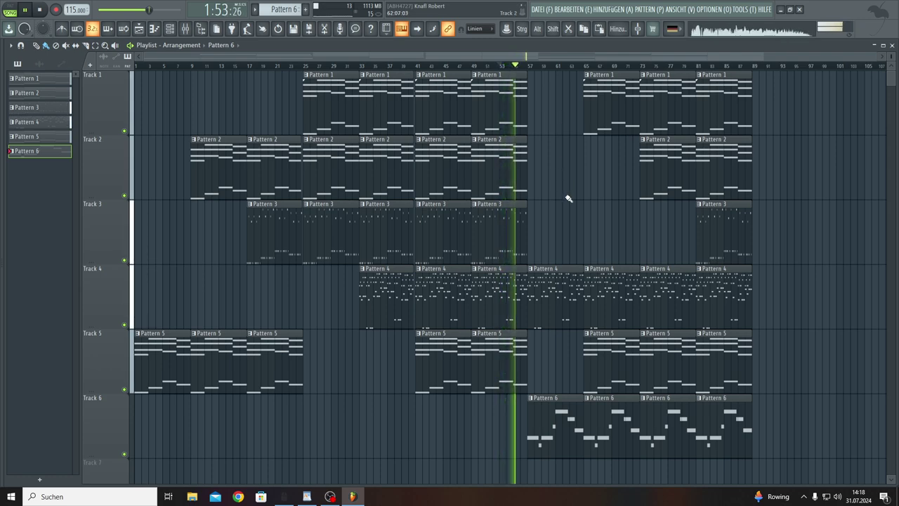
scroll(545, 72, up, 2)
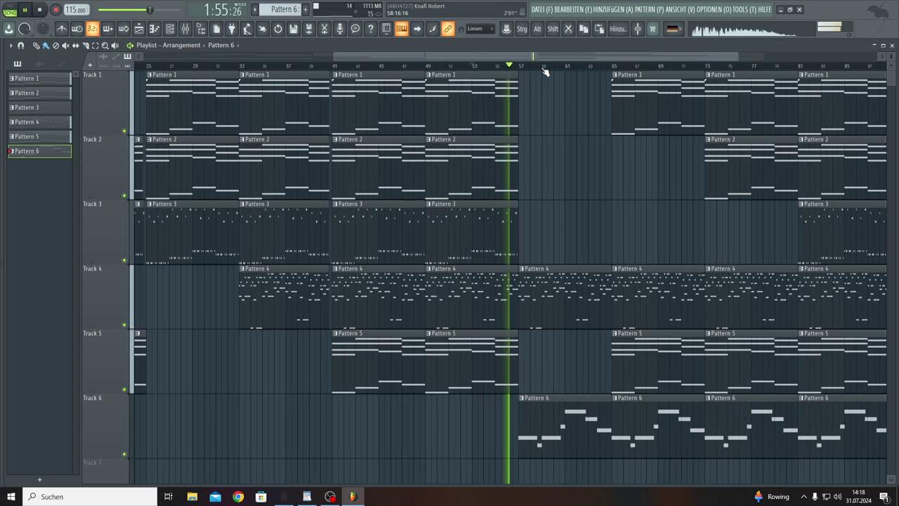
- Duplicate the Pattern 1 to 6 clips at bar 81 four times in succession, extending the arrangement to bar 121, and clear the selection
scroll(545, 73, up, 1)
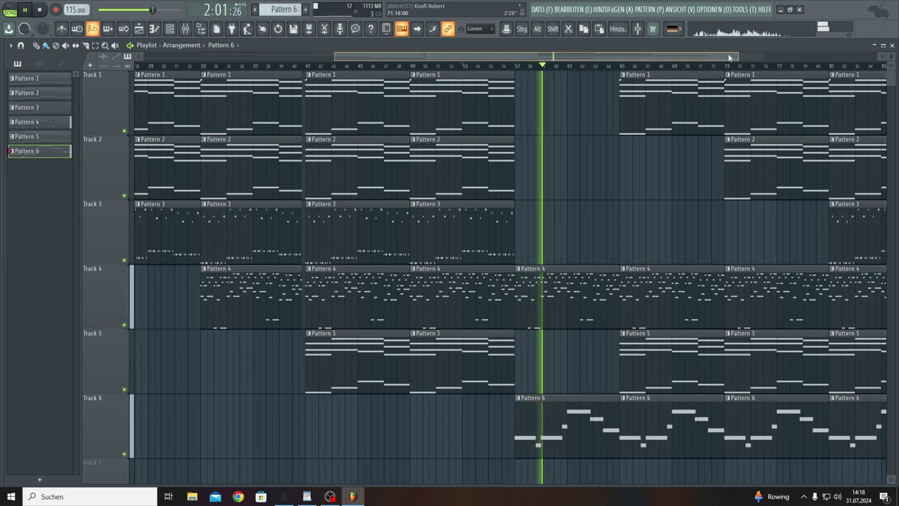
drag(729, 58, 894, 68)
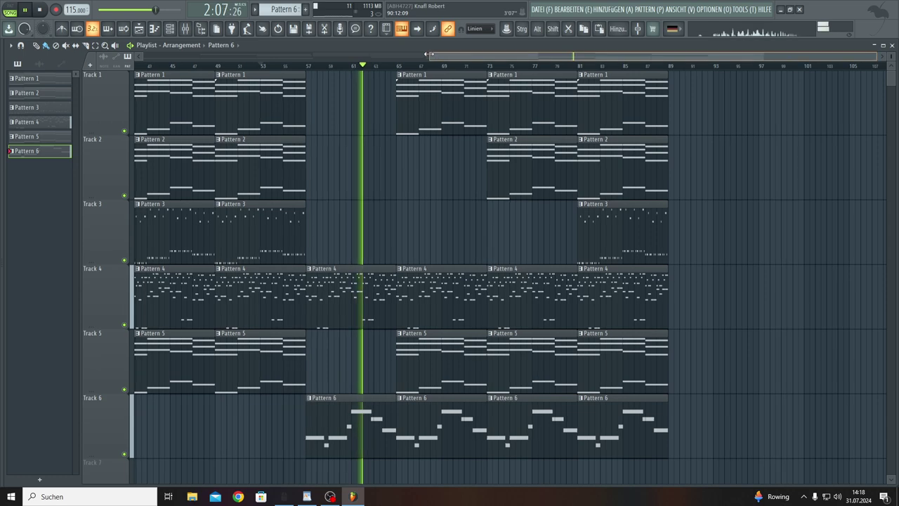
drag(427, 54, 136, 70)
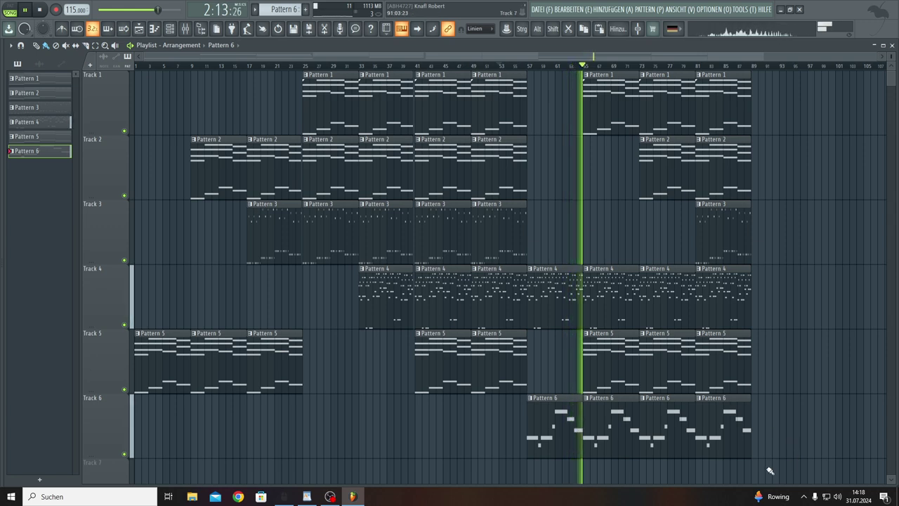
drag(770, 470, 713, 114)
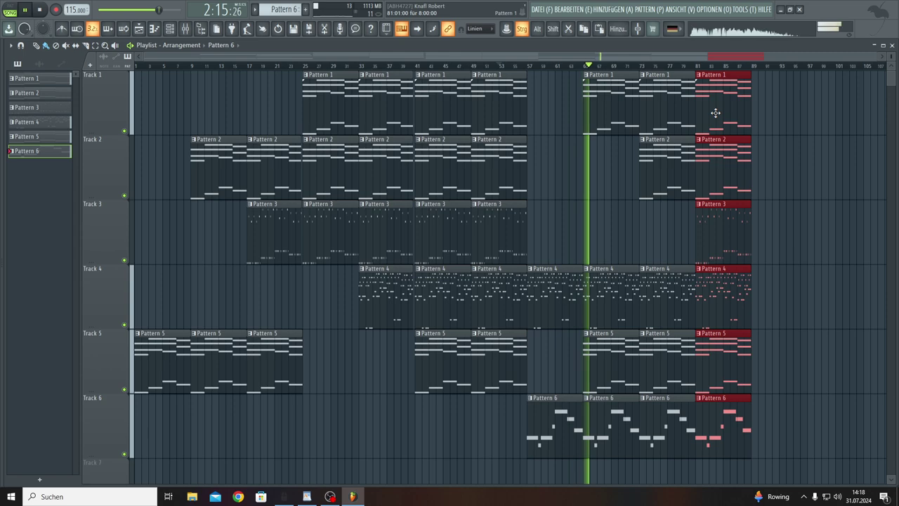
key(ctrl+b)
key(ctrl+b)
key(ctrl+b)
key(ctrl+b)
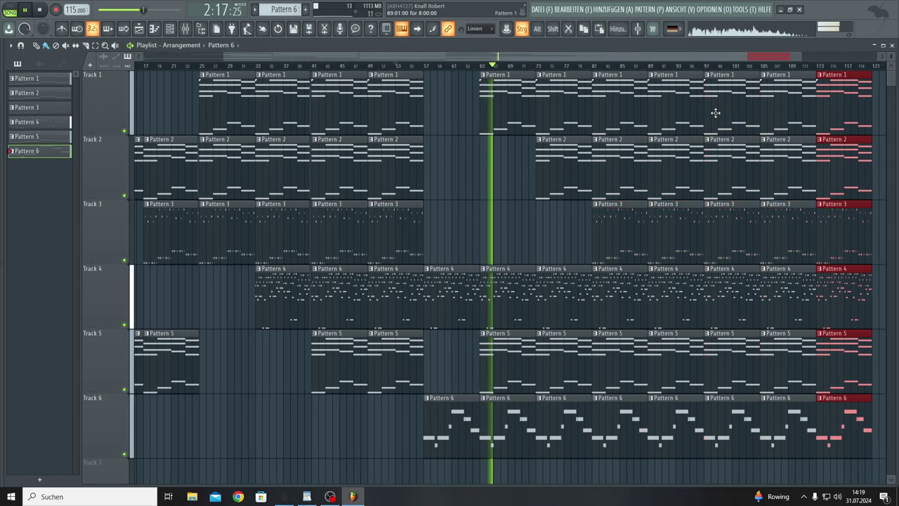
key(ctrl+d)
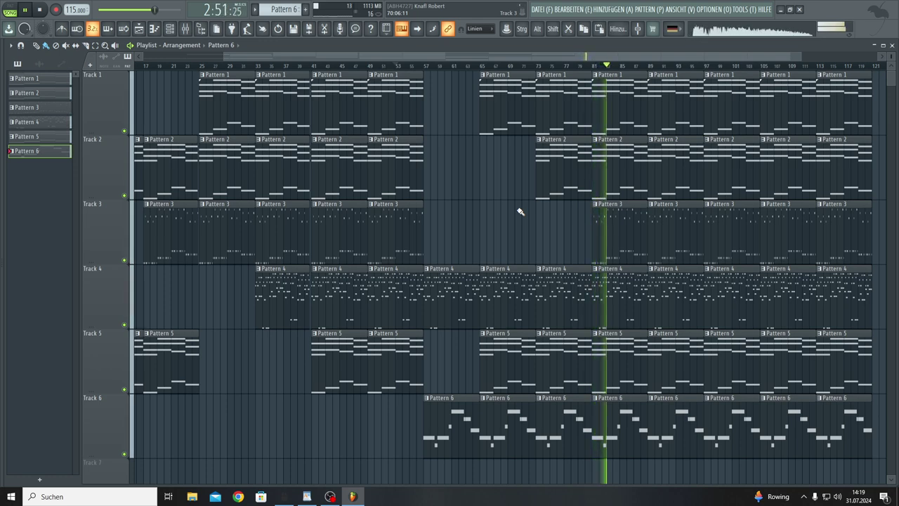
- Copy all chord notes from Pattern 1's Nexus piano roll and add a new empty pattern after Pattern 6
click(513, 75)
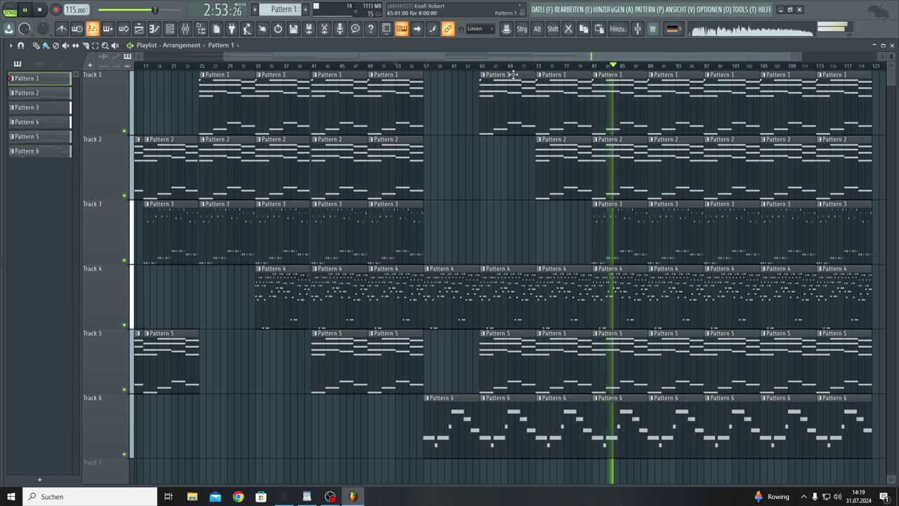
double_click(513, 75)
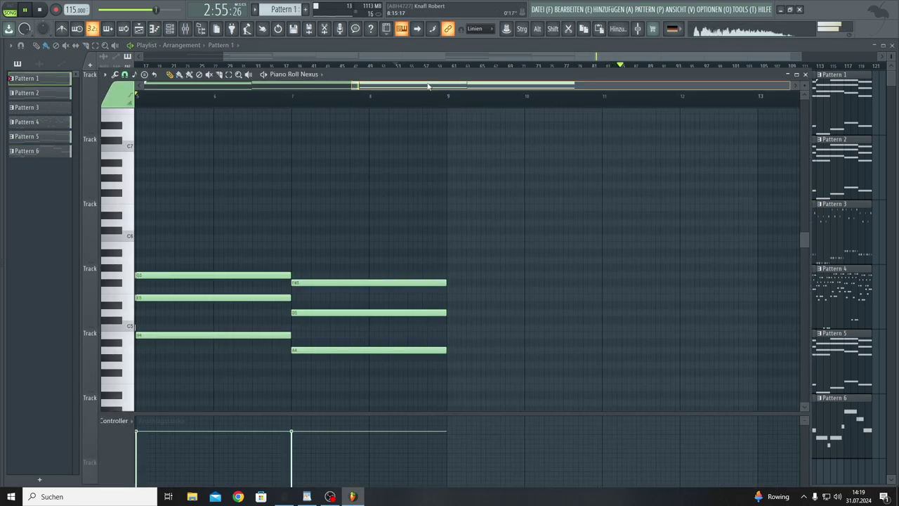
drag(616, 295, 462, 295)
key(ctrl+a)
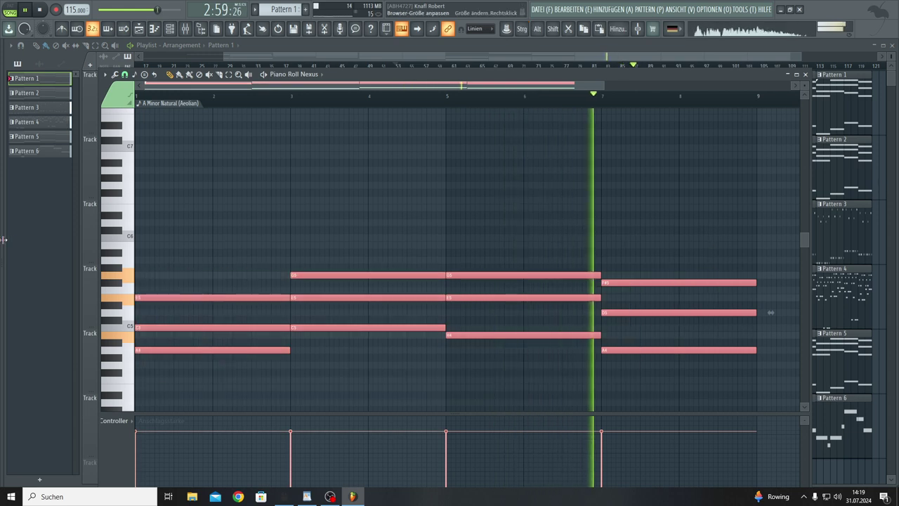
click(28, 150)
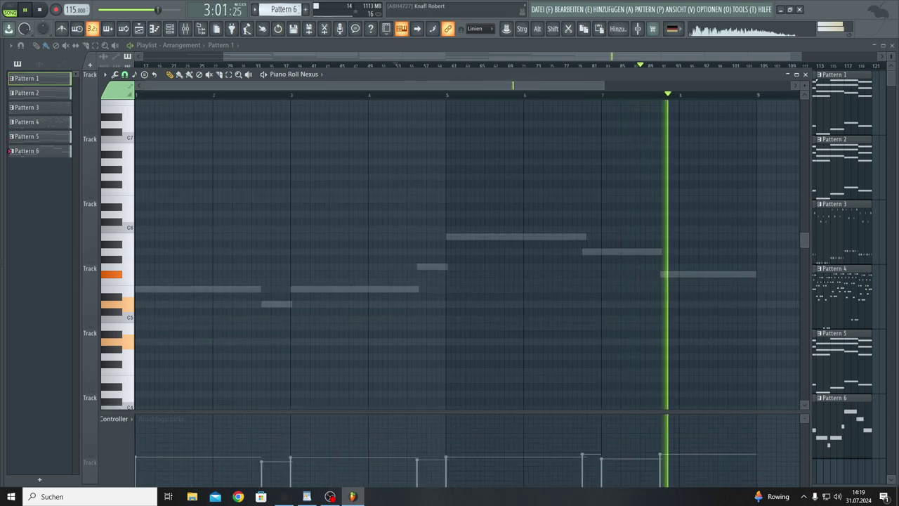
key(F4)
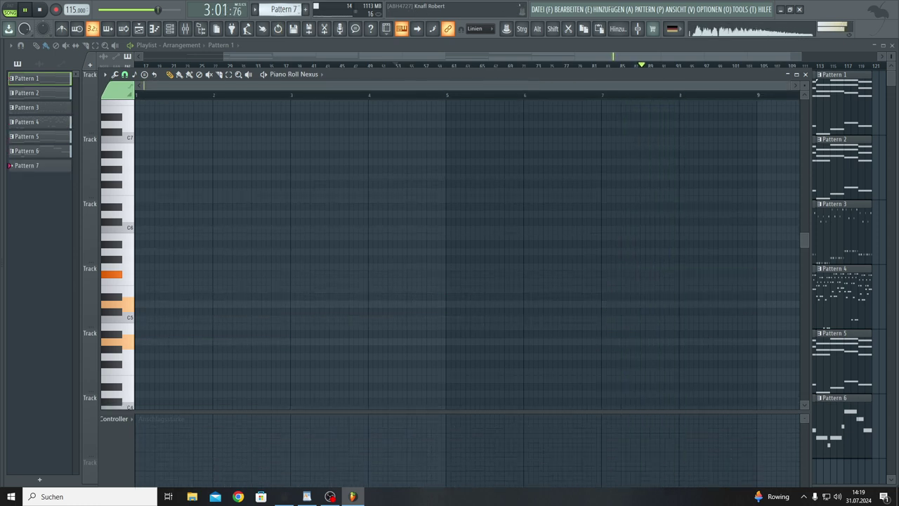
- Route the Nexus #4 channel to mixer insert 7 and load the preset Brilliant Piano Wide from the Piano category
click(171, 30)
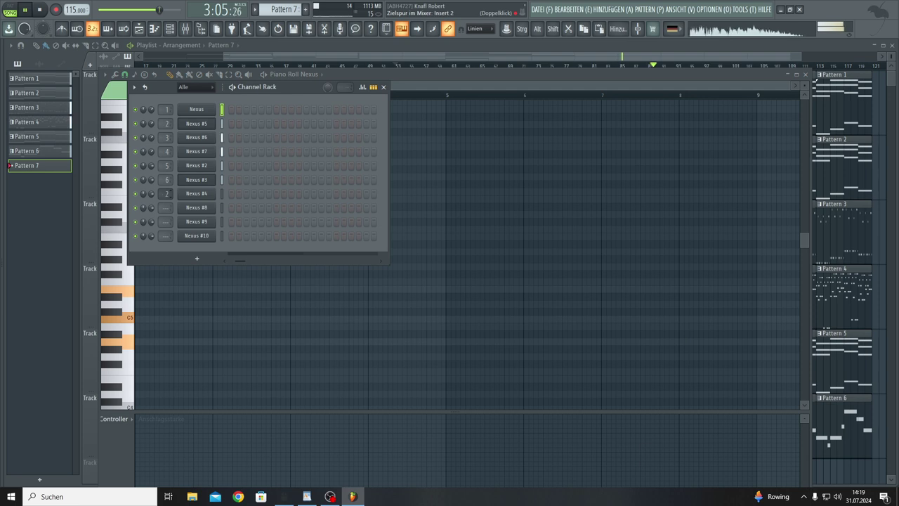
click(190, 195)
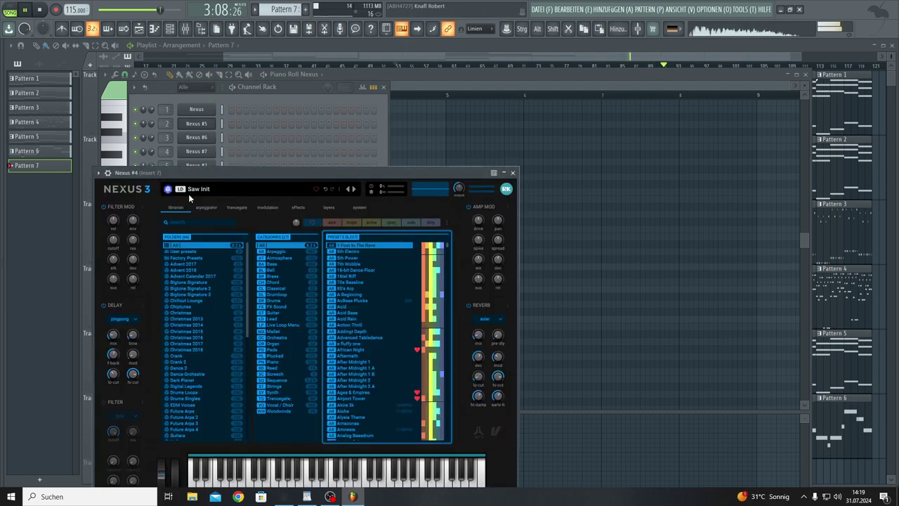
click(278, 362)
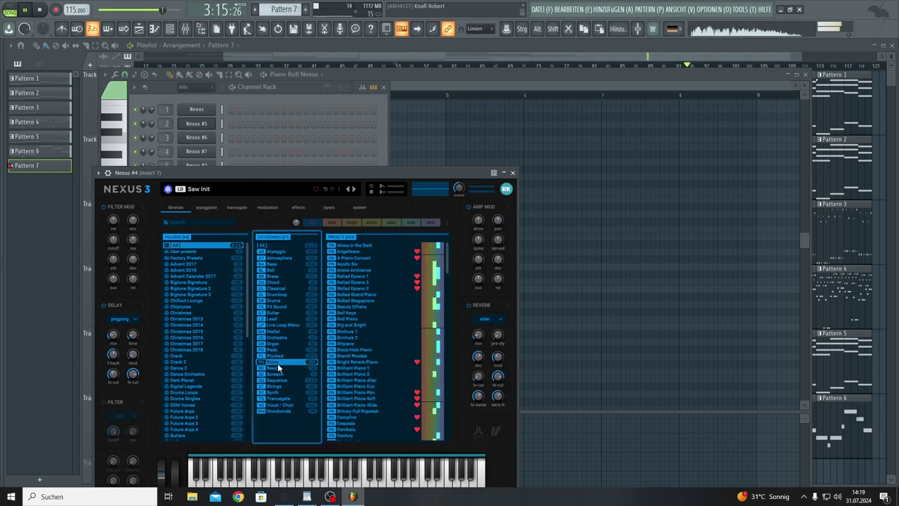
click(360, 288)
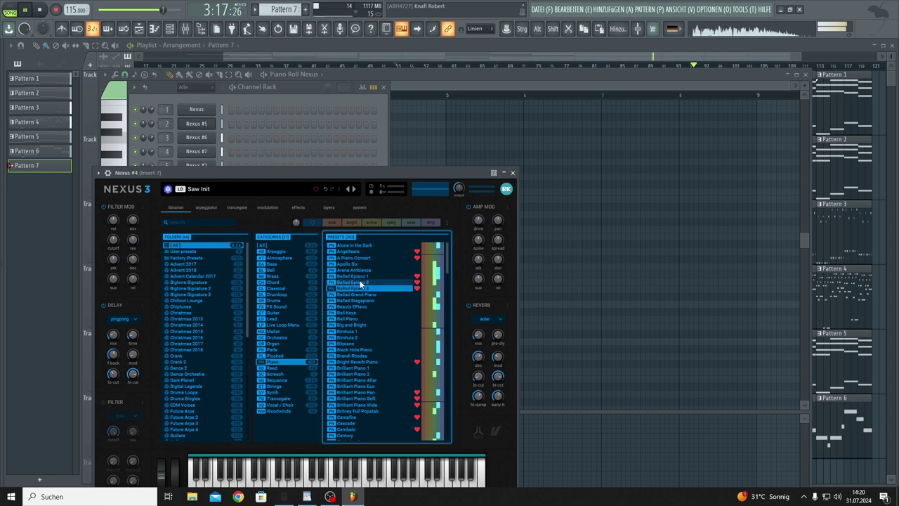
click(359, 281)
click(359, 278)
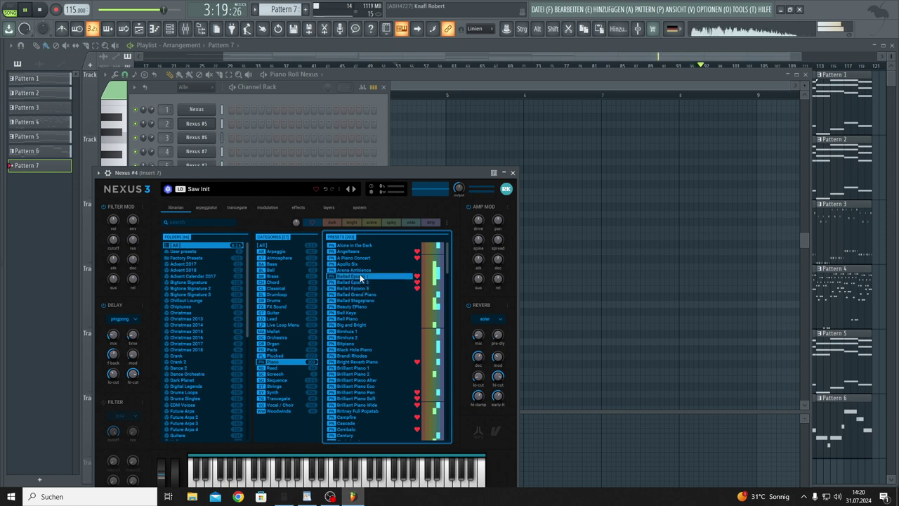
click(356, 393)
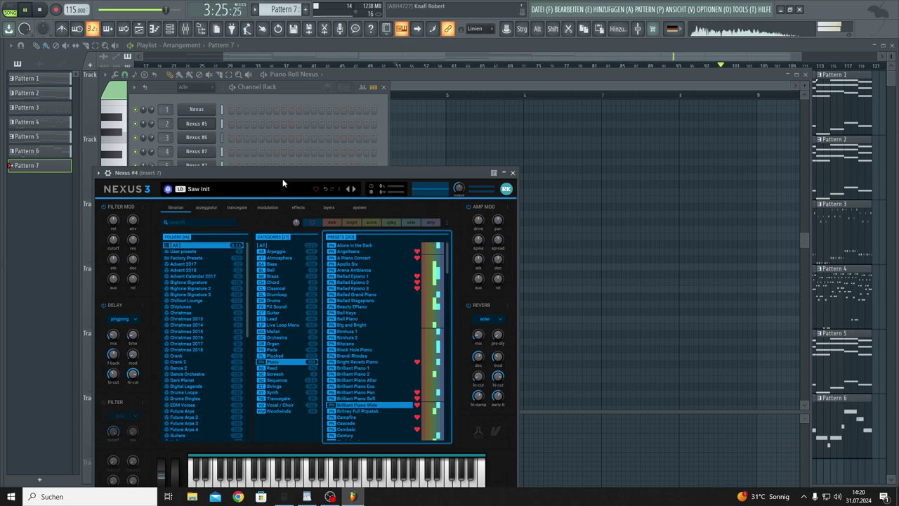
drag(284, 174, 558, 165)
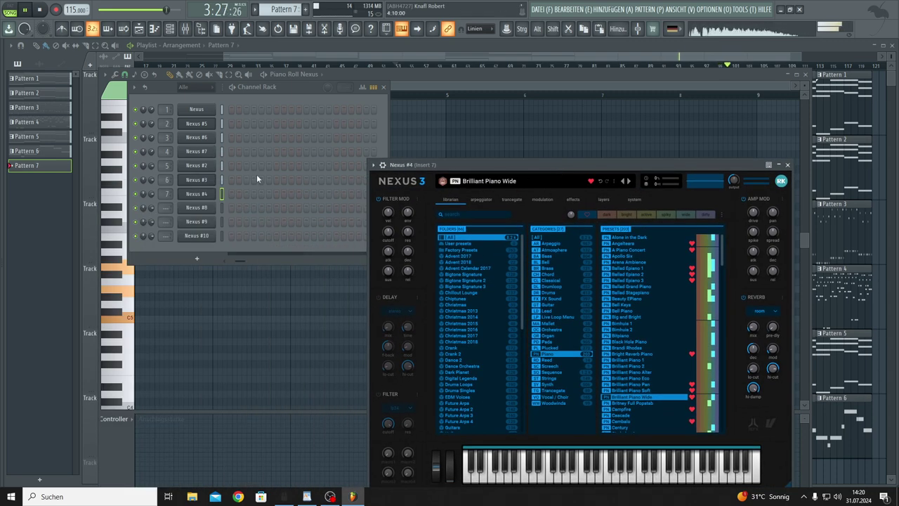
- Paste the copied chords into Nexus #4's piano roll in Pattern 7 and add a second copy one octave higher
right_click(197, 194)
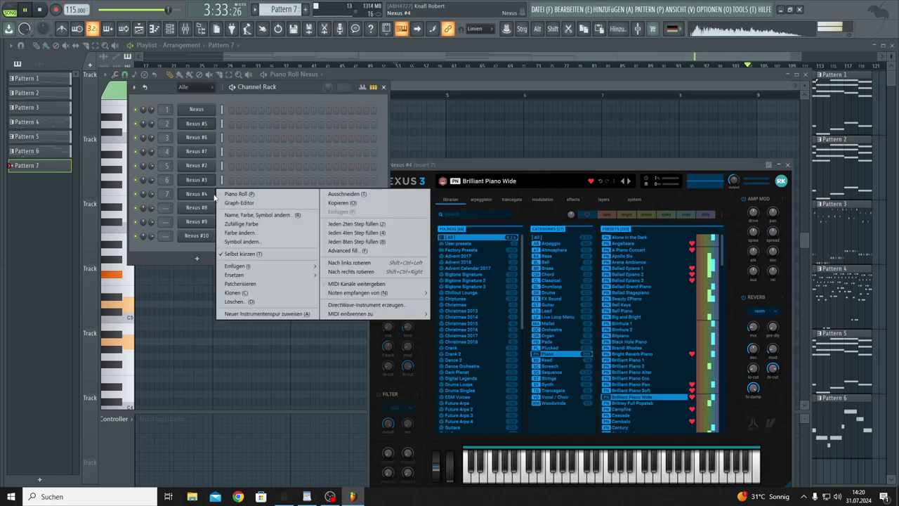
click(226, 195)
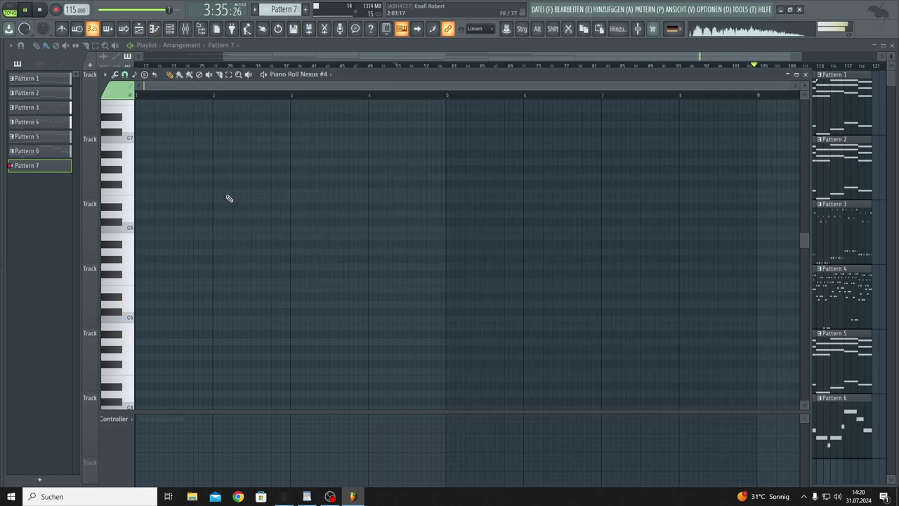
key(ctrl+v)
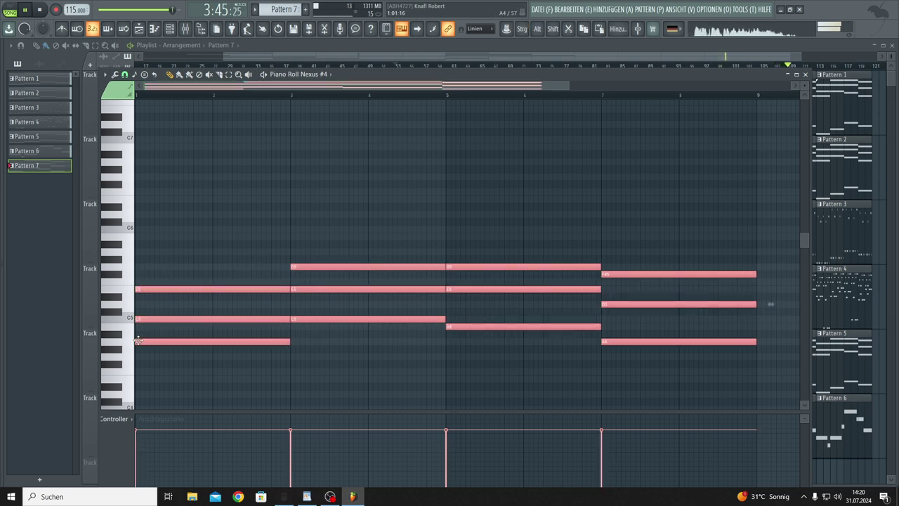
key(ctrl+v)
drag(126, 297, 119, 259)
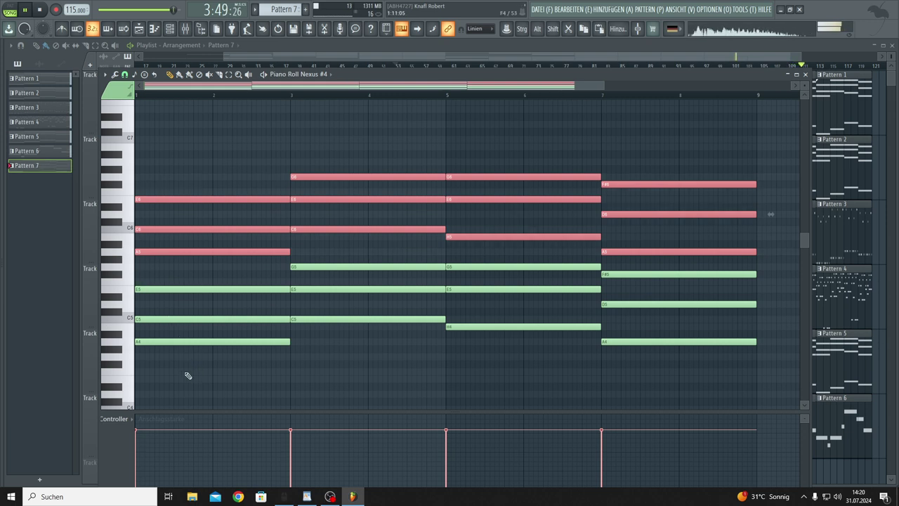
click(258, 396)
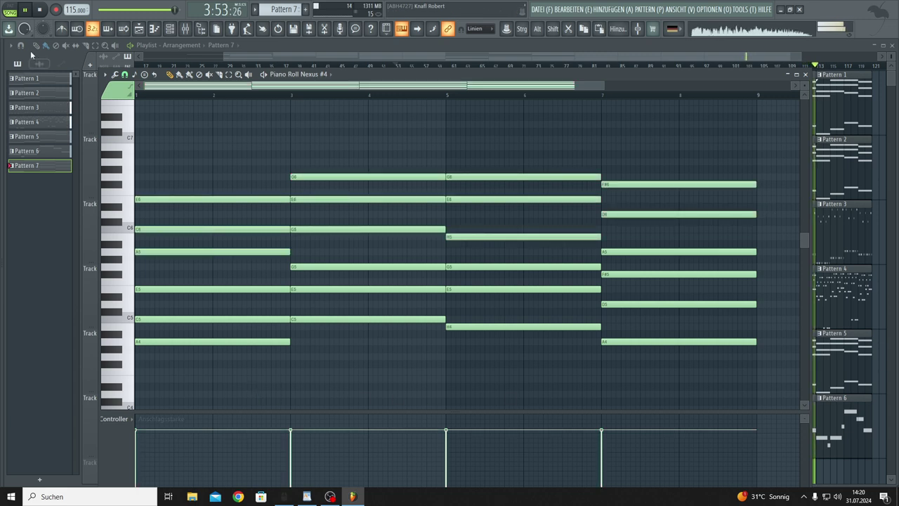
- Play only Pattern 7, open the Arpeggiator on the Nexus #4 chords and change its time multiplier to get shorter notes
click(12, 9)
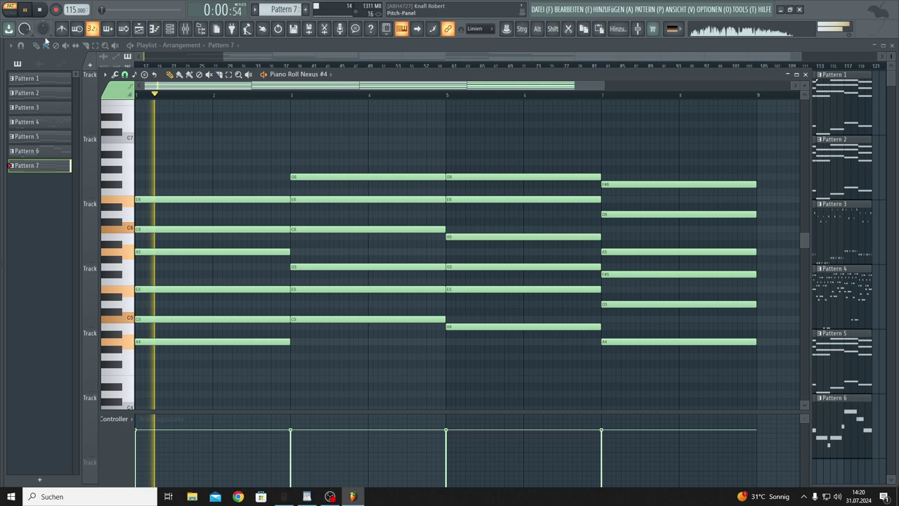
click(116, 75)
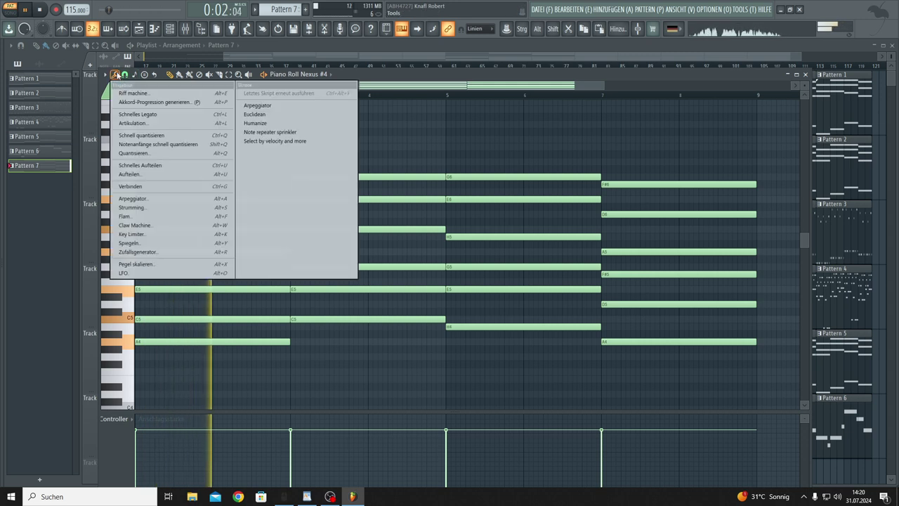
click(139, 201)
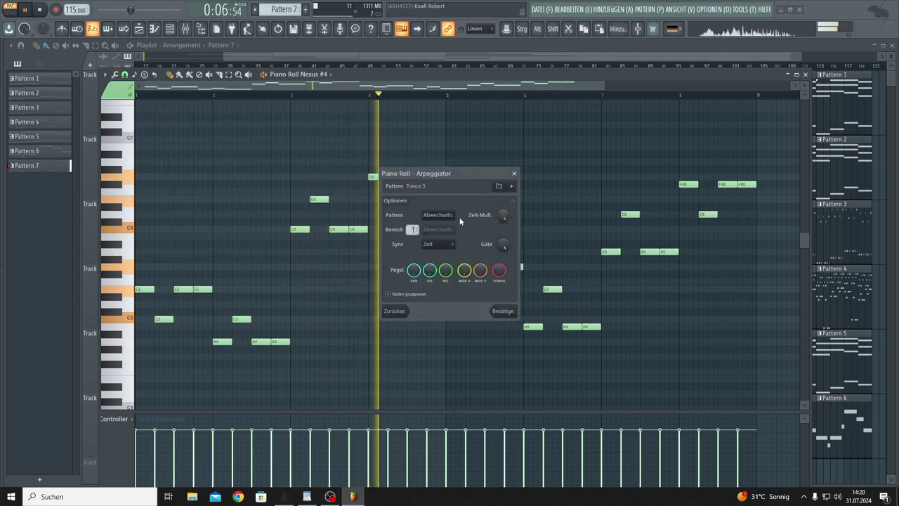
drag(413, 230, 413, 233)
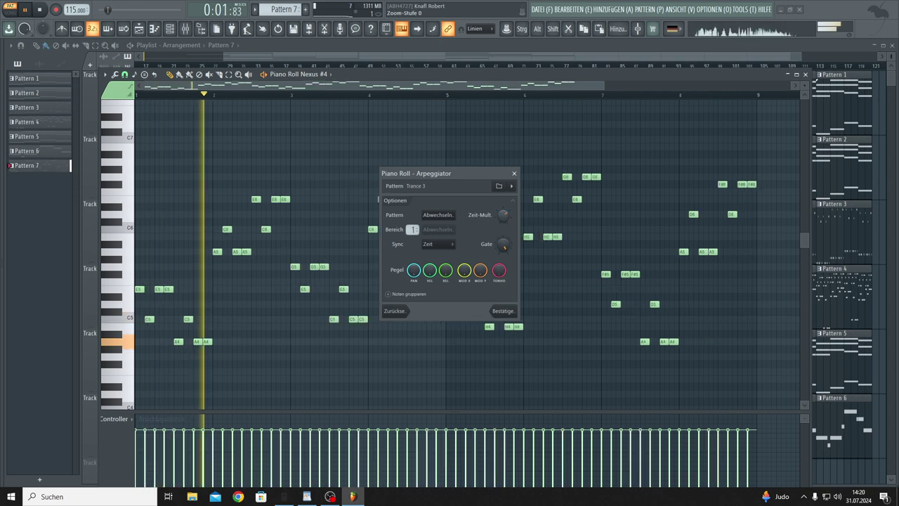
- Try the arpeggio preset Trance, and replace it with Trance 2
click(511, 186)
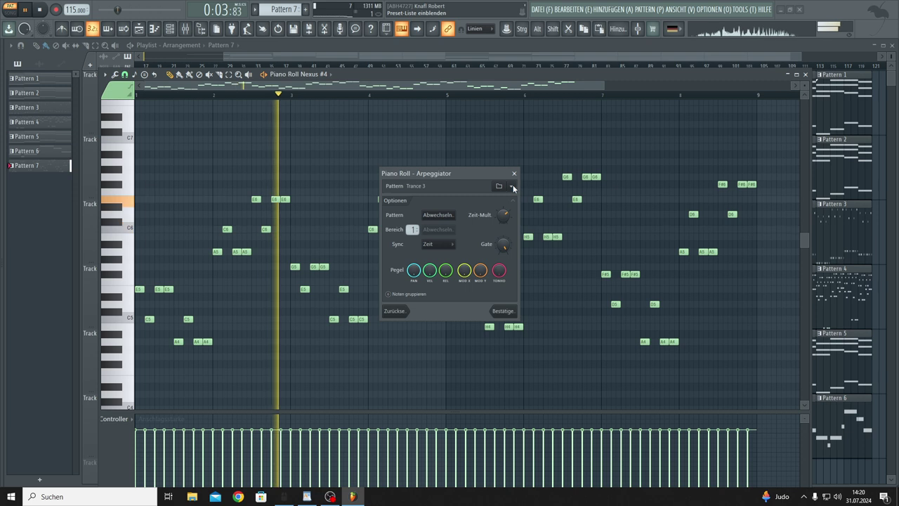
click(514, 187)
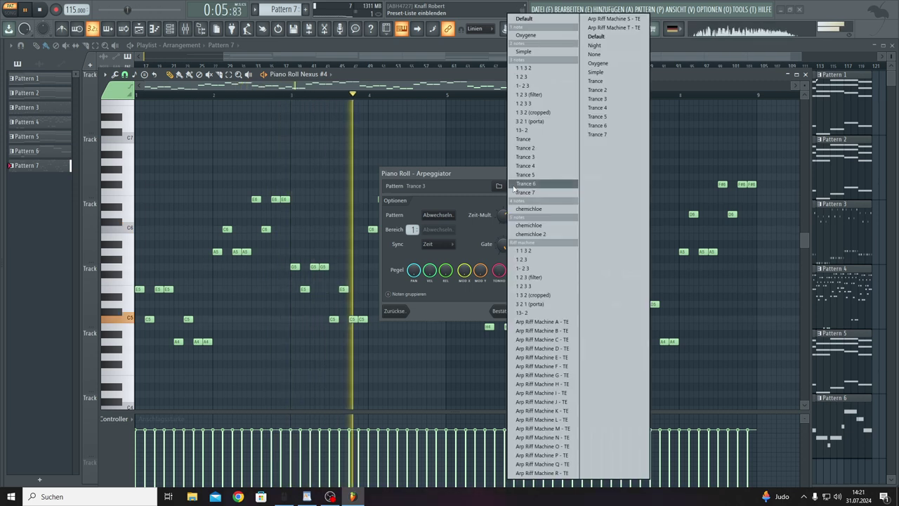
click(527, 139)
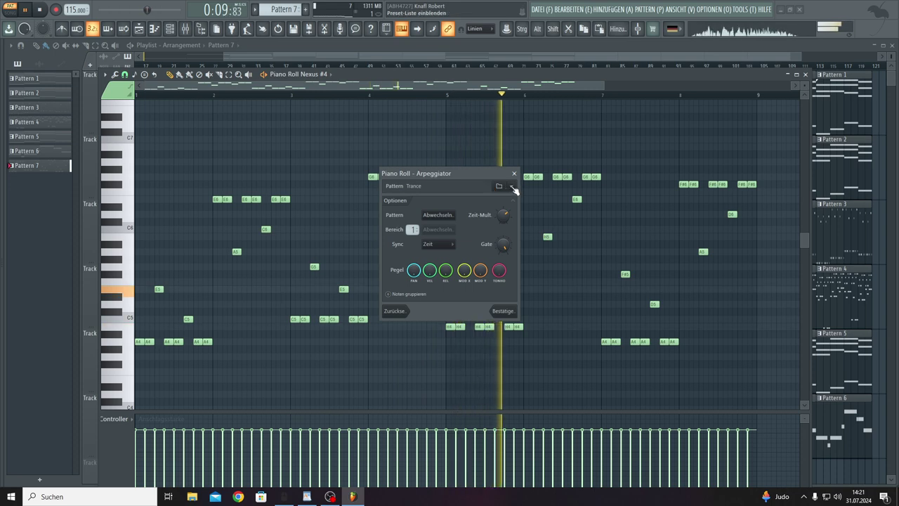
click(498, 186)
click(533, 148)
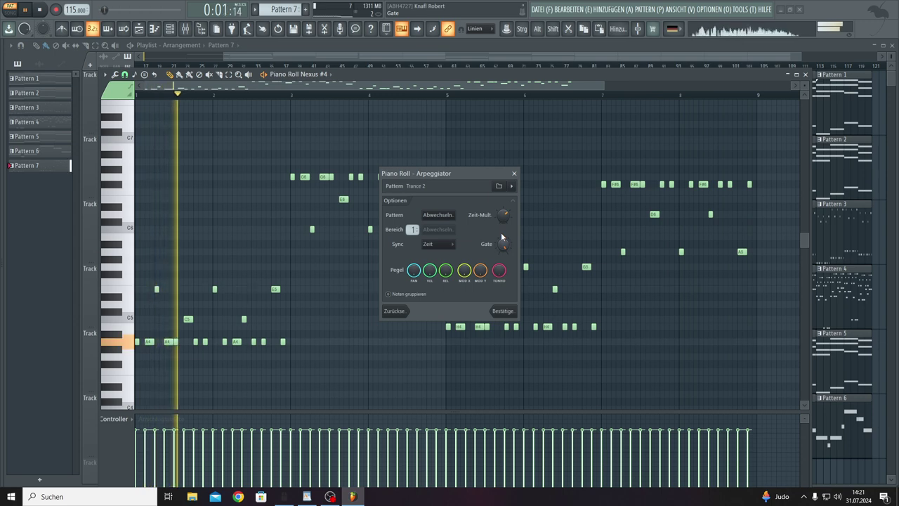
- Set the arpeggio's pattern direction to Gespiegelt and its sync mode to Block
click(448, 215)
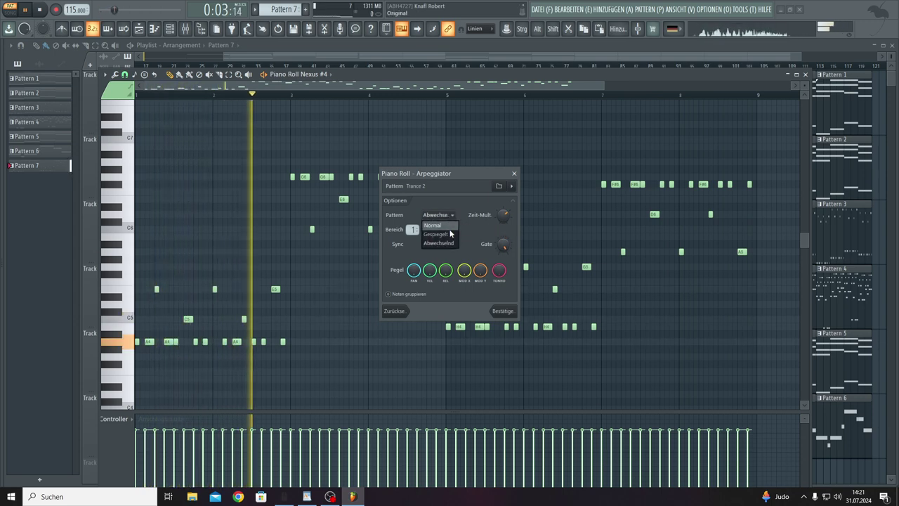
click(449, 234)
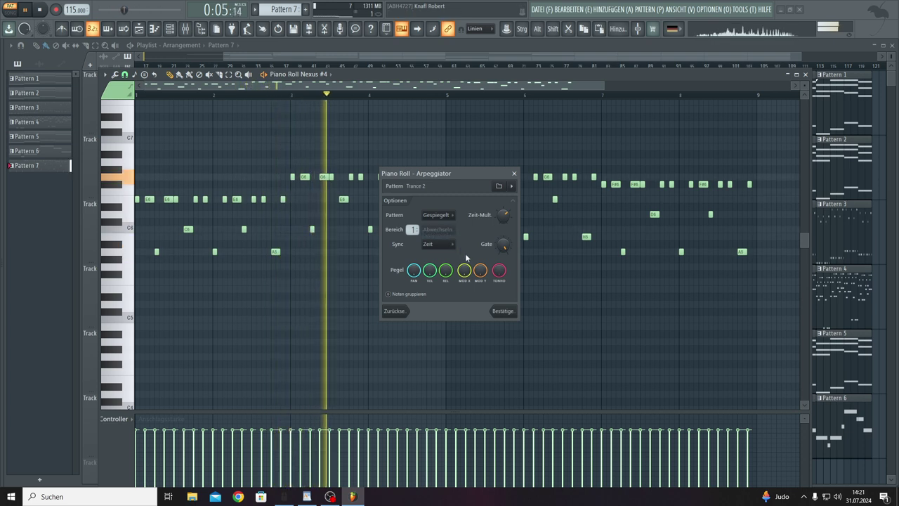
click(452, 246)
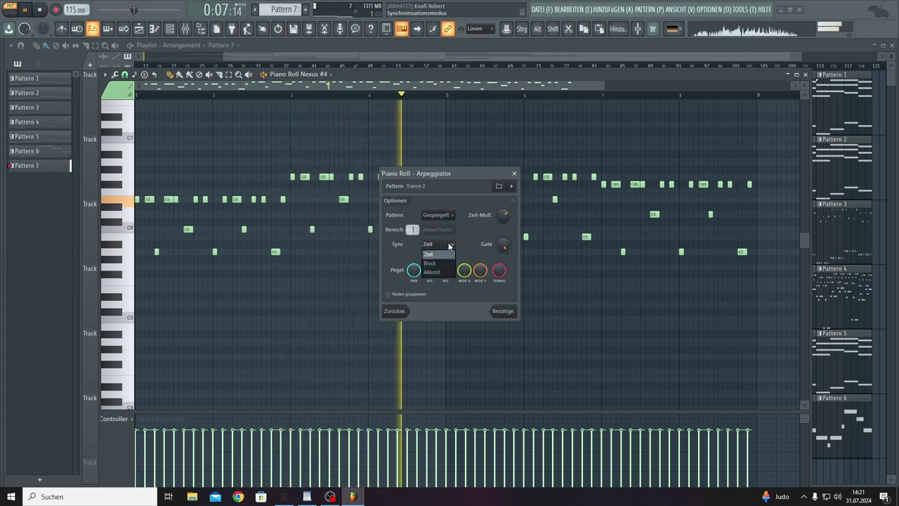
click(447, 265)
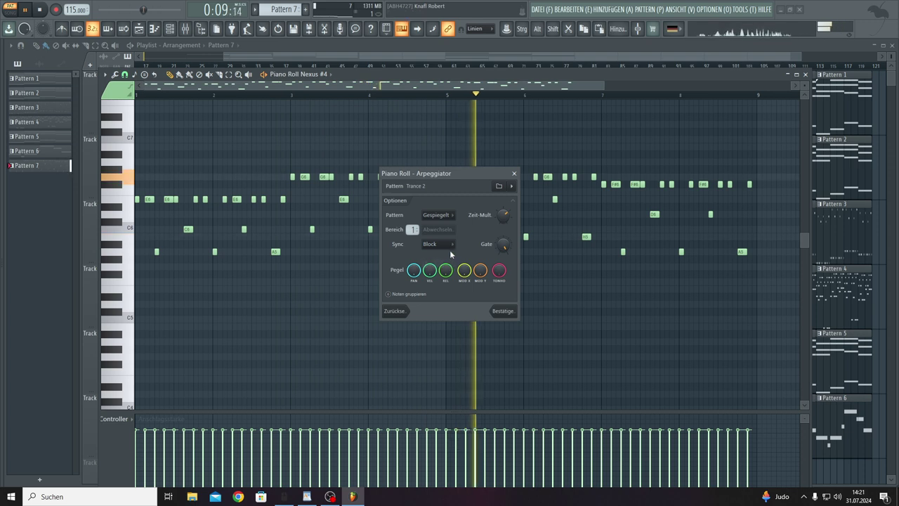
- Set the arpeggio's sync mode to Zeit, accept the arpeggio, and lower the velocity of all its notes
click(450, 244)
click(447, 270)
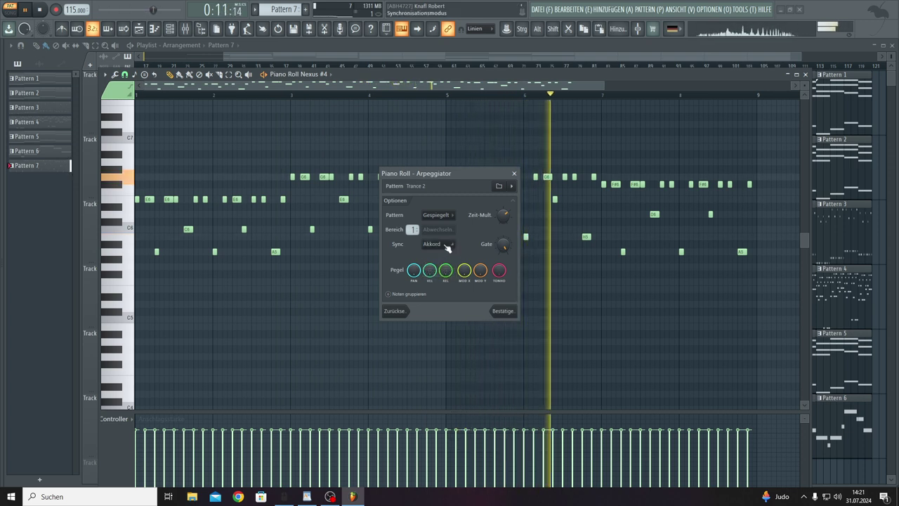
click(449, 243)
click(454, 261)
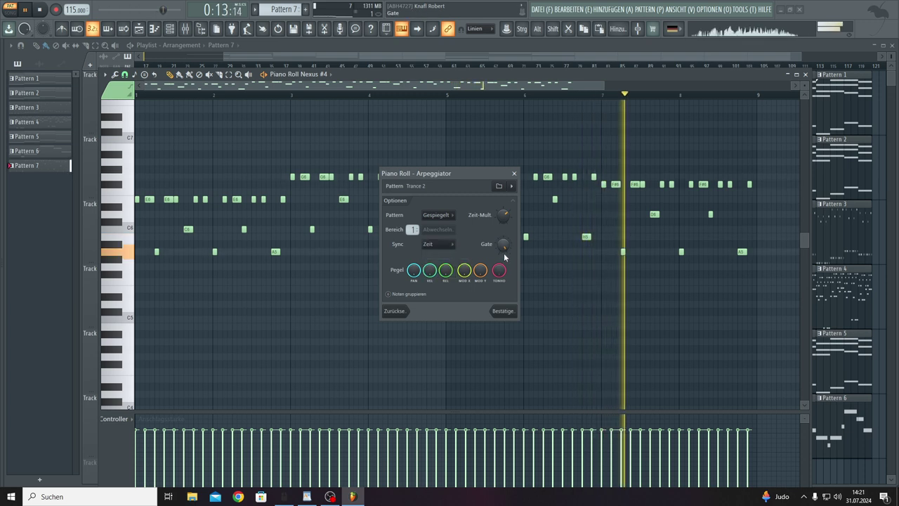
click(509, 310)
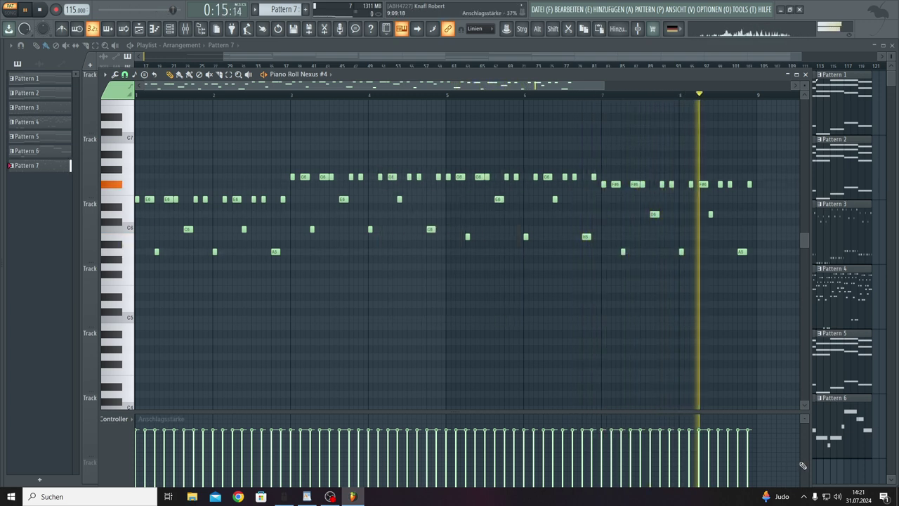
drag(755, 457, 107, 455)
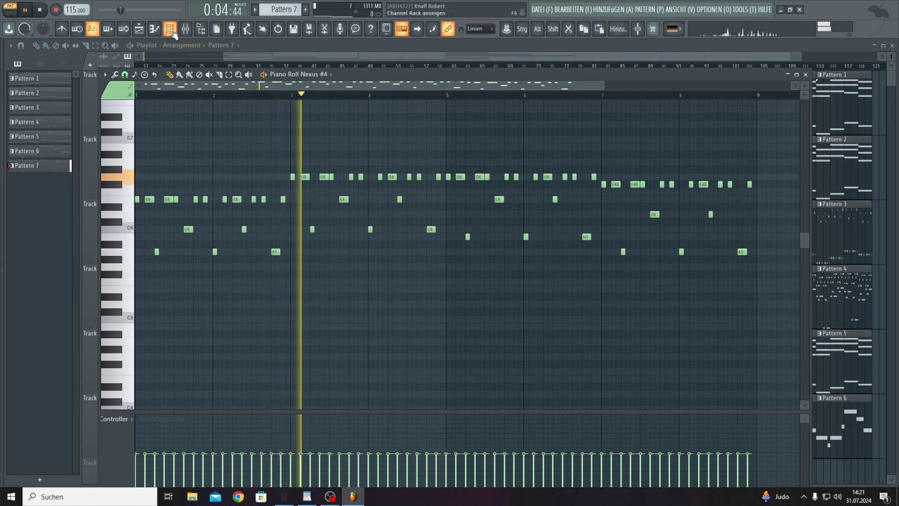
- On Nexus #4's Brilliant Piano Wide sound, try the nuclear reverb, set the reverb decay to 89 and change the reverb type to space
key(F6)
click(204, 193)
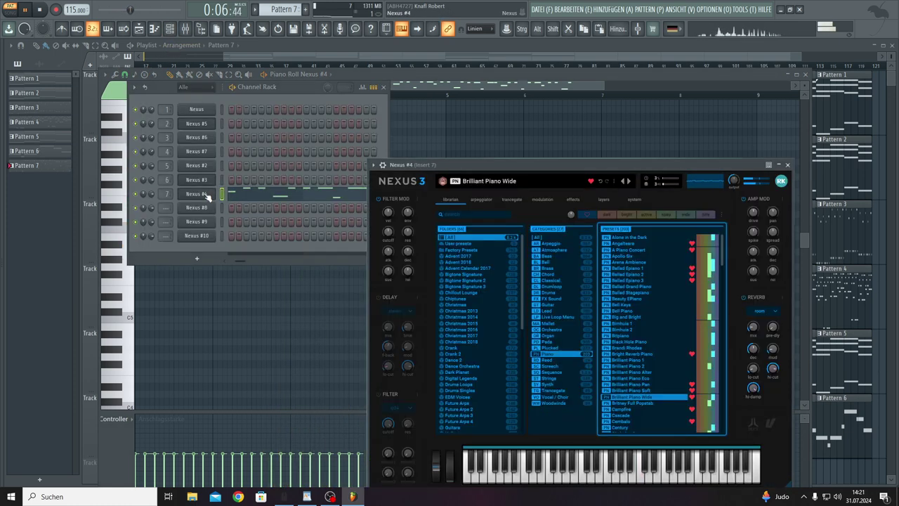
click(774, 311)
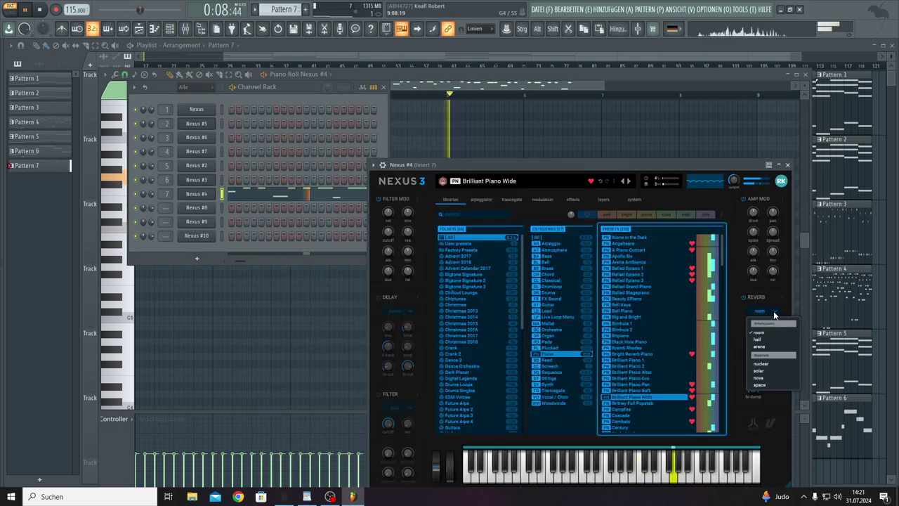
click(766, 367)
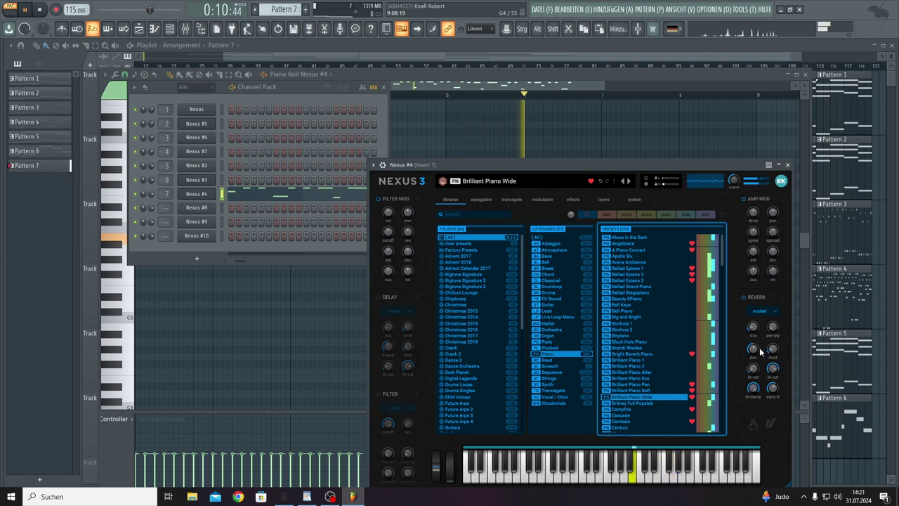
drag(753, 348, 755, 330)
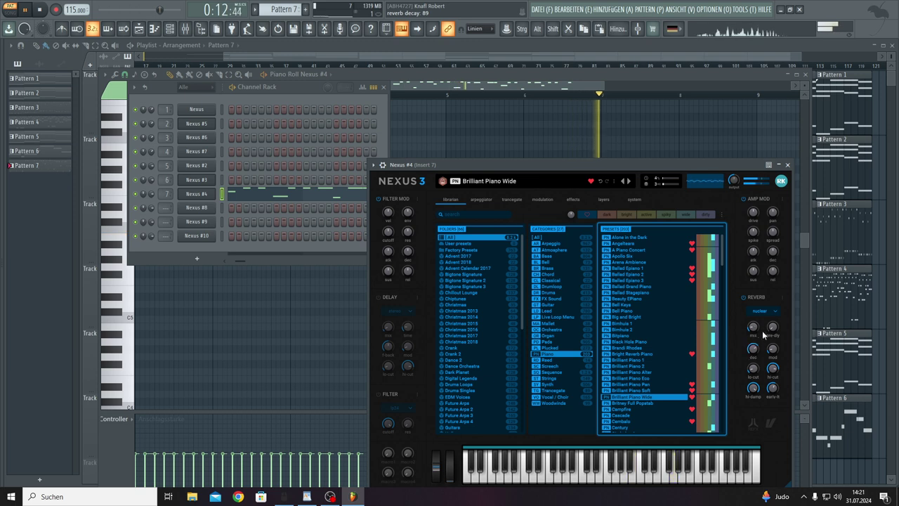
click(767, 310)
click(761, 385)
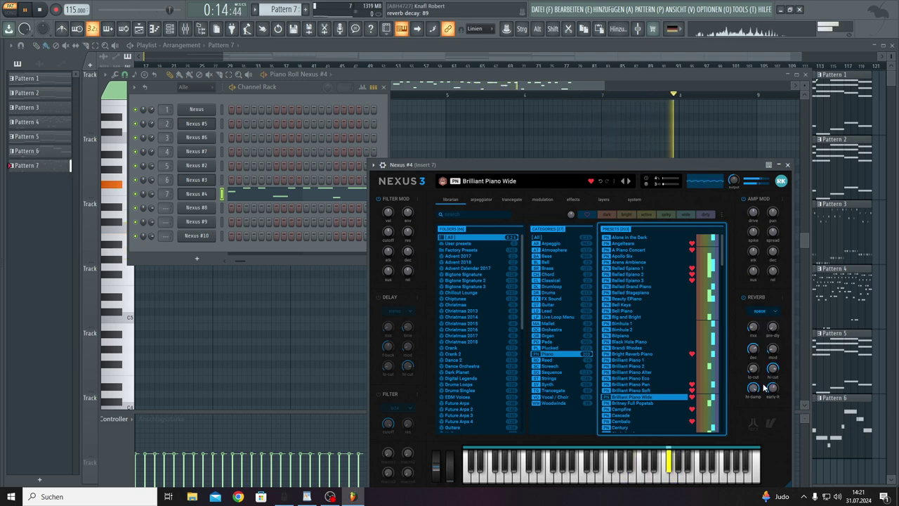
- Turn on the delay of Nexus #4's Brilliant Piano Wide sound, adjust its mix and set the output level
click(377, 297)
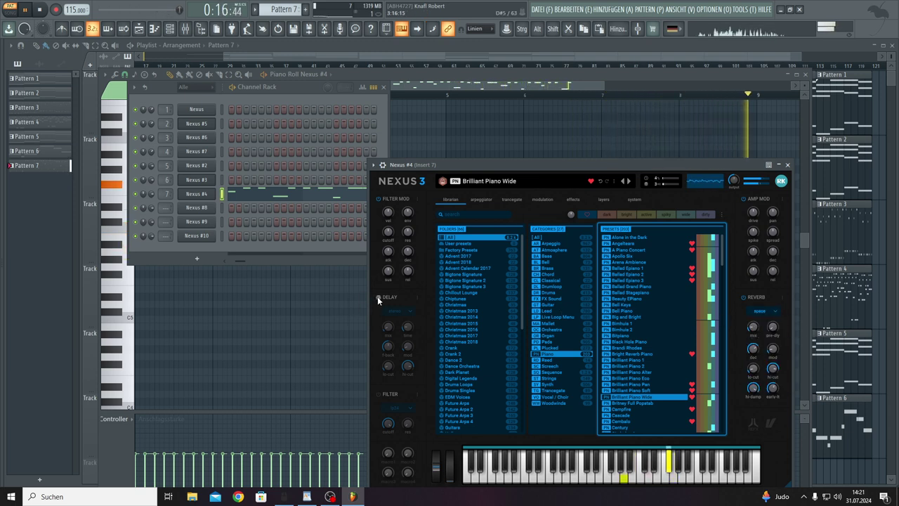
drag(388, 325, 388, 317)
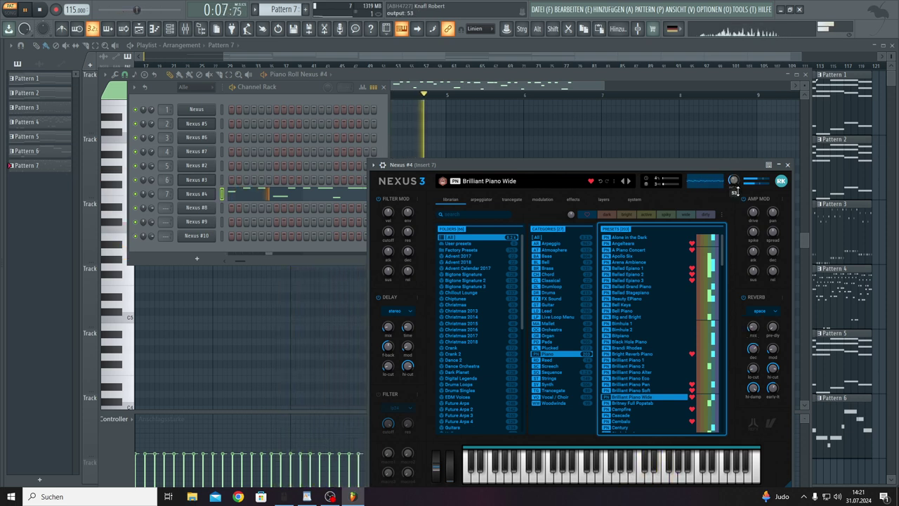
drag(735, 186, 739, 192)
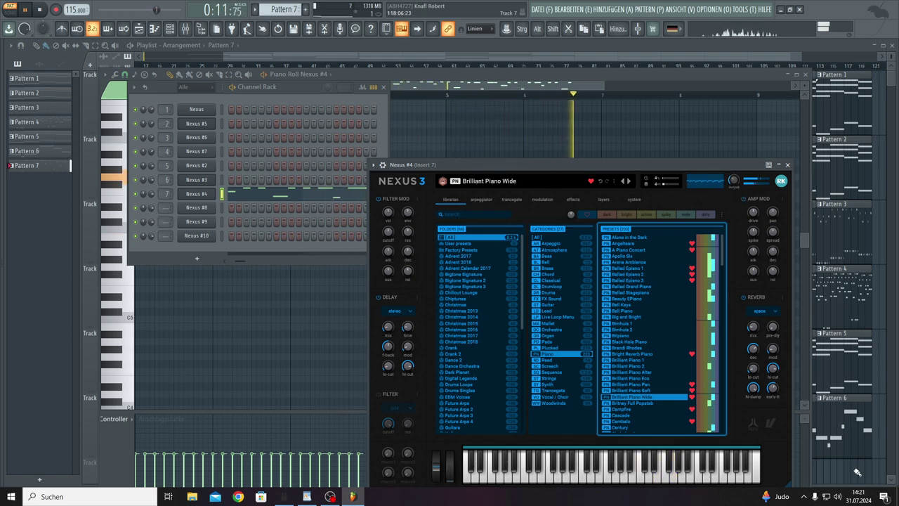
- Place four consecutive Pattern 7 clips on Track 7 of the playlist, from bar 89 to bar 121
click(831, 395)
scroll(532, 218, down, 4)
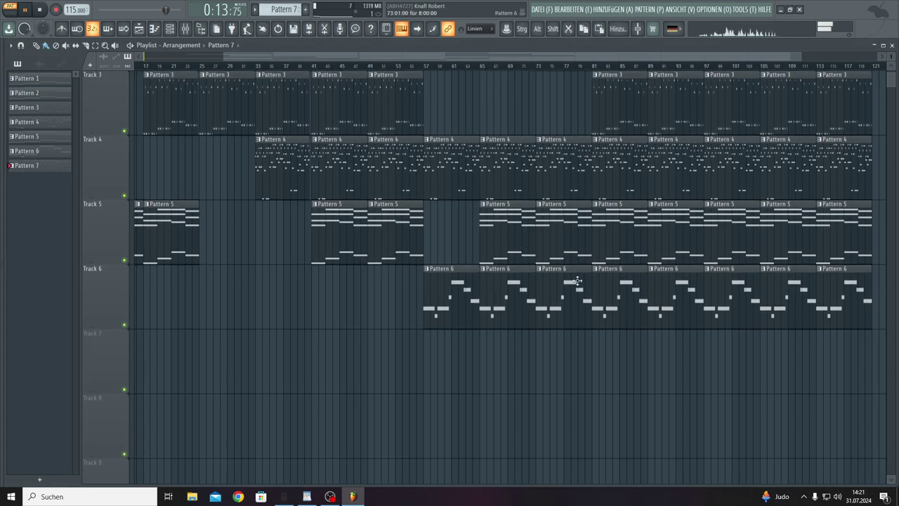
drag(653, 351, 841, 363)
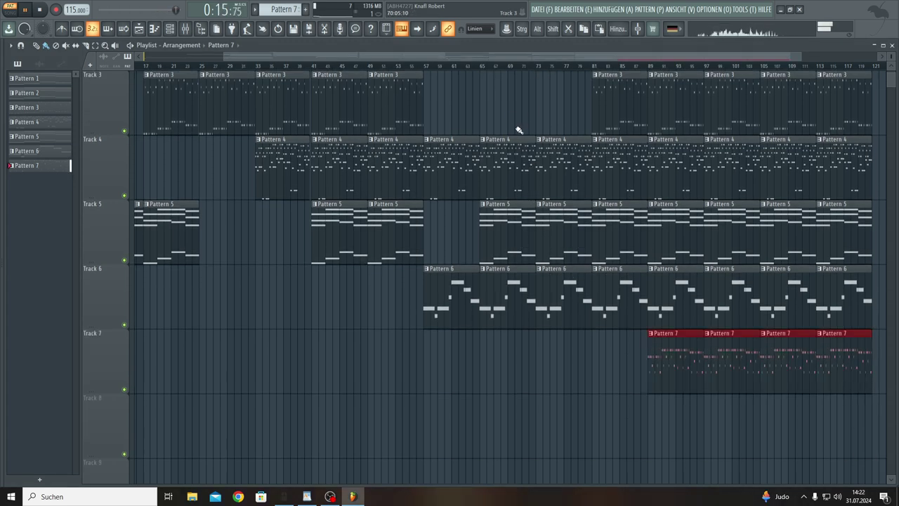
scroll(513, 118, up, 4)
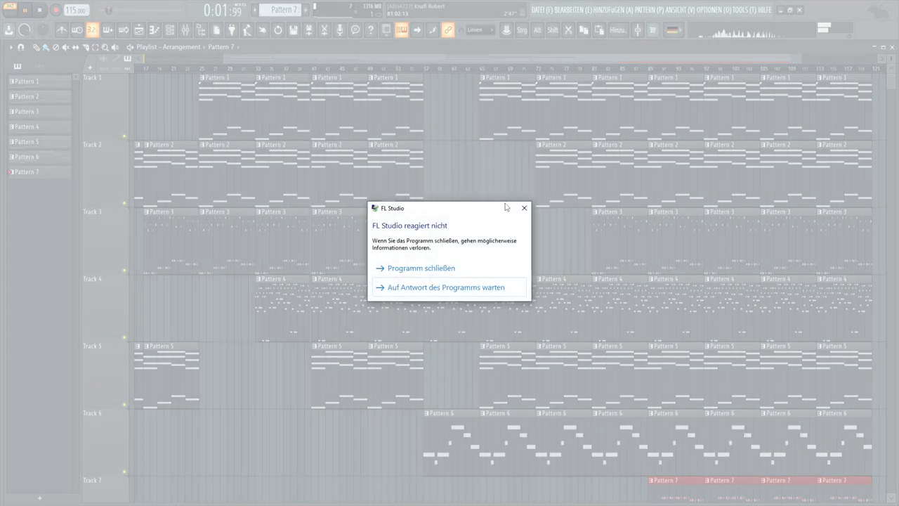
- Choose to wait for the unresponsive program to answer instead of closing it
click(498, 285)
click(484, 288)
click(492, 286)
click(482, 289)
click(482, 287)
click(478, 292)
click(475, 302)
click(474, 309)
click(470, 289)
click(465, 293)
click(485, 288)
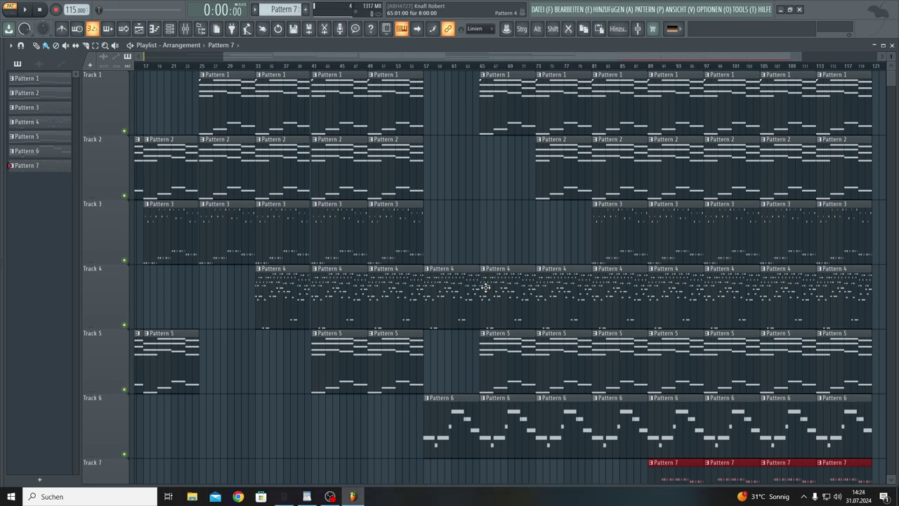
- Play the song from bar 81 and delete the Pattern 3, Pattern 4 and Pattern 5 clips at bars 89 to 97
click(594, 67)
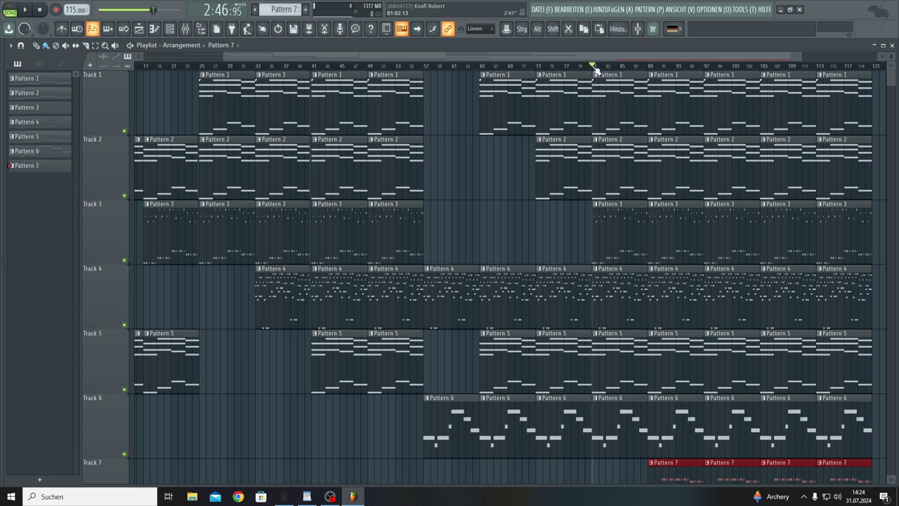
key(space)
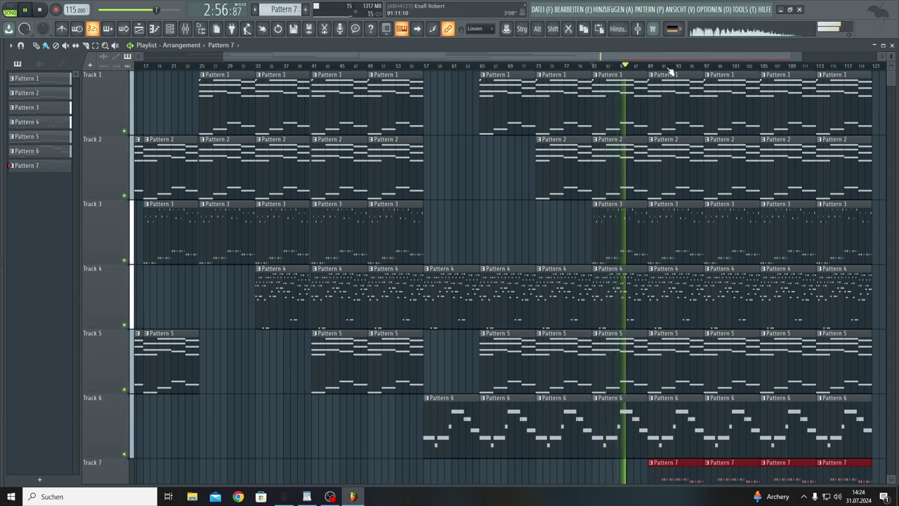
right_click(675, 317)
right_click(676, 351)
right_click(674, 242)
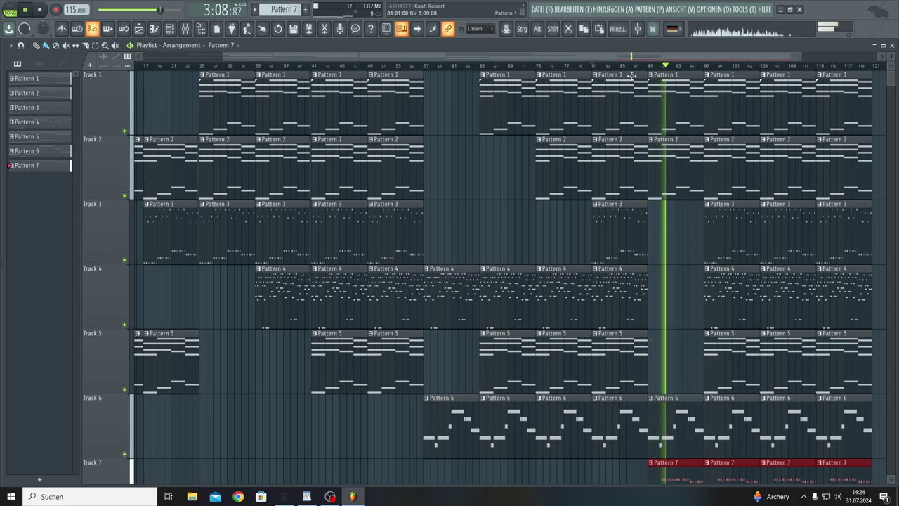
- Open Nexus #4 and try the piano presets Arena Ambience and Ballad Epiano 1, adjusting the output level for each
scroll(618, 98, right, 3)
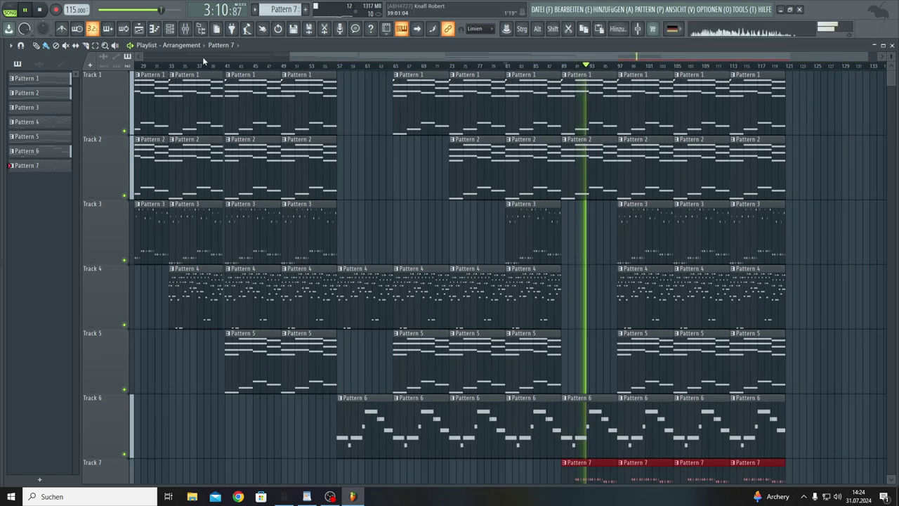
click(170, 28)
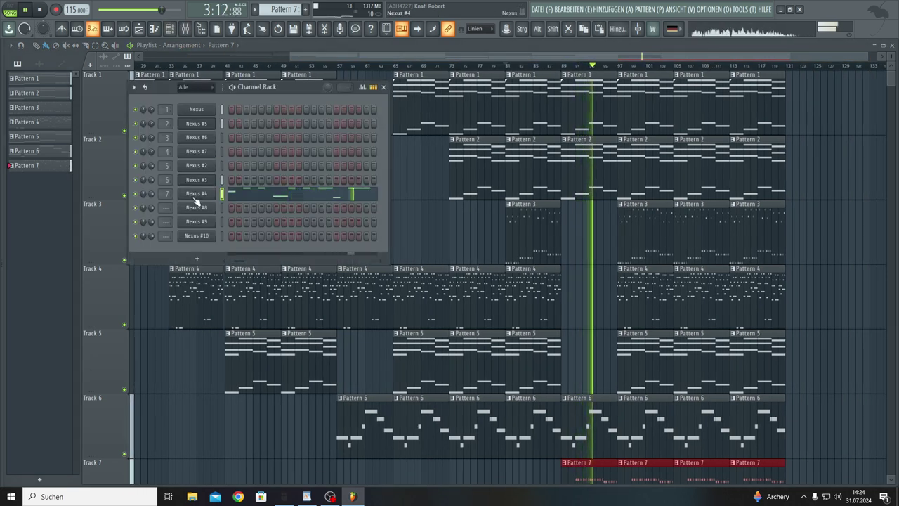
click(196, 196)
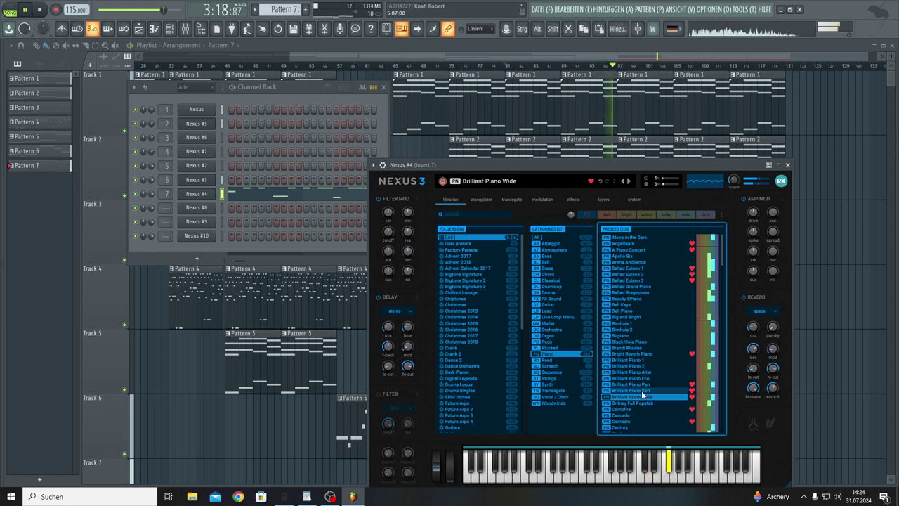
click(622, 263)
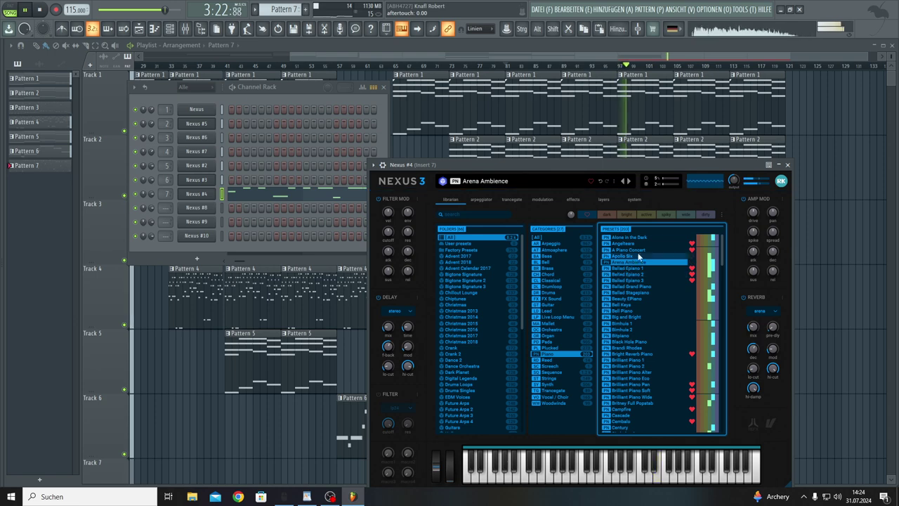
drag(734, 187, 734, 196)
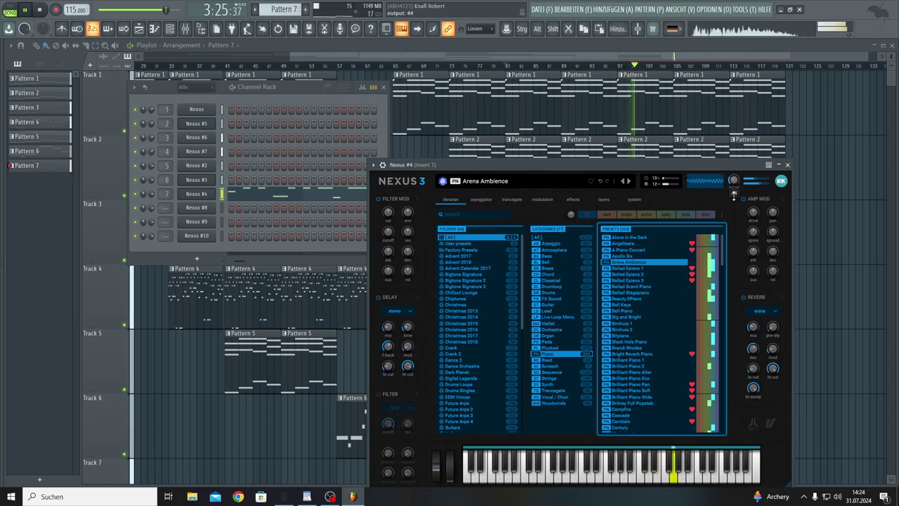
click(636, 267)
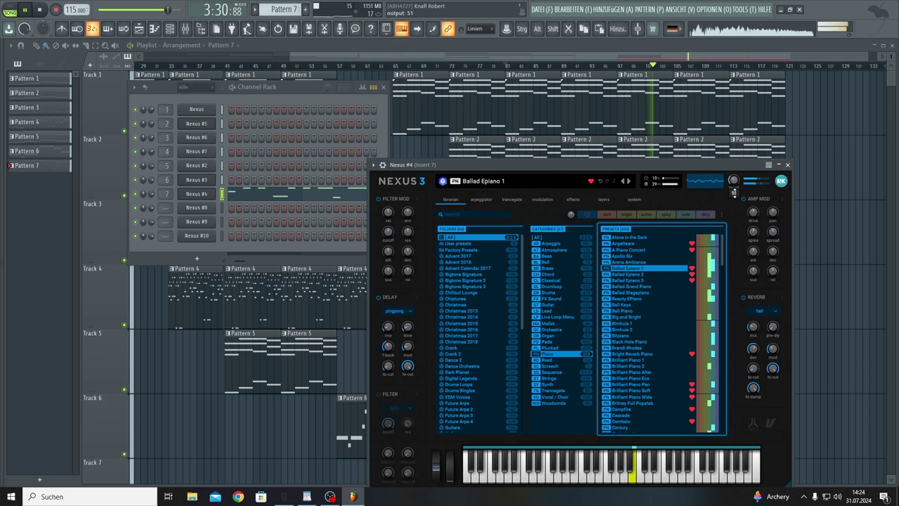
drag(735, 196, 735, 192)
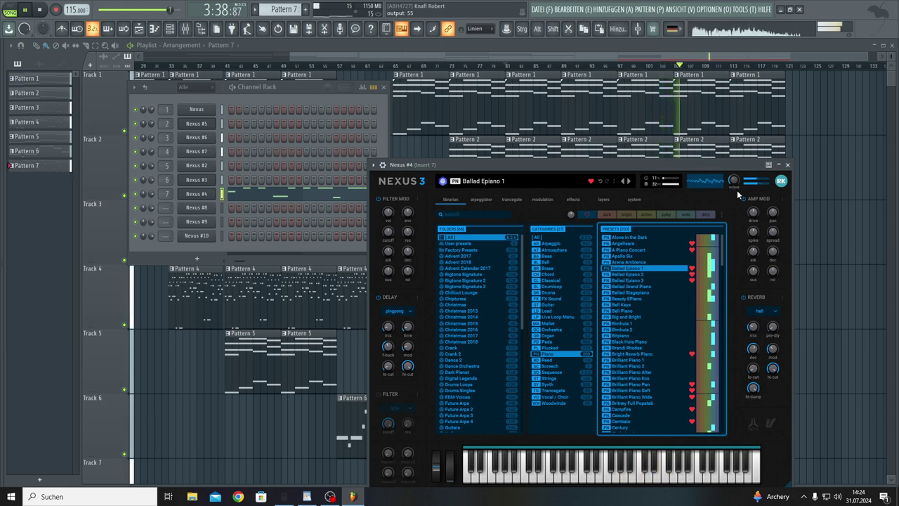
- Audition the following piano presets from Ballad Epiano 2 through Bell Keys, and go back to Beauty EPiano
click(628, 181)
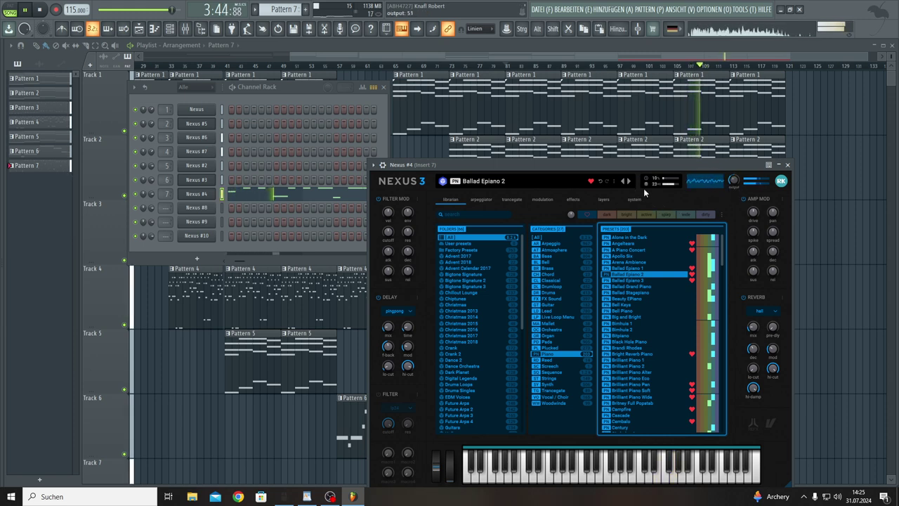
click(628, 183)
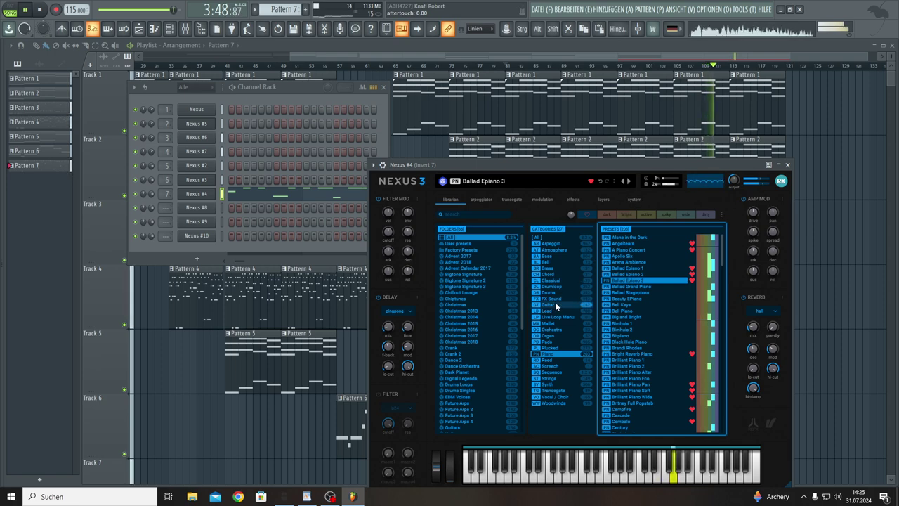
click(630, 181)
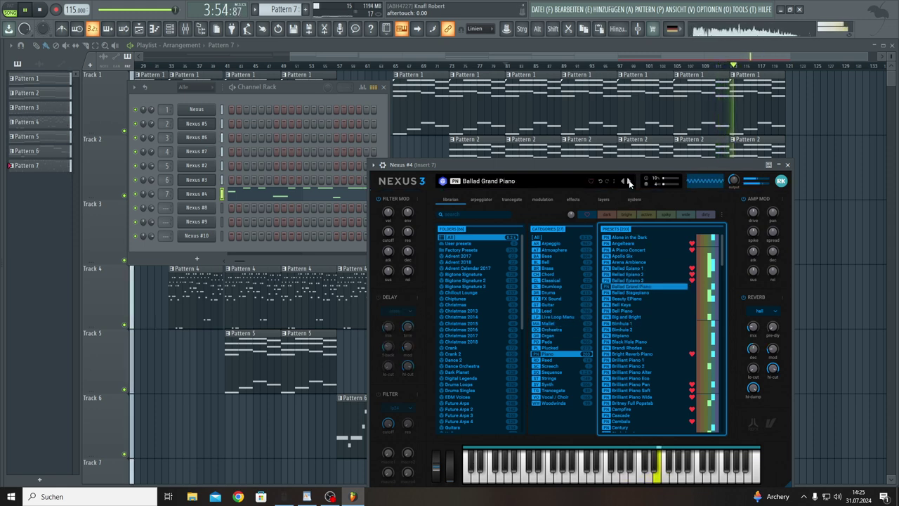
click(629, 181)
click(629, 181)
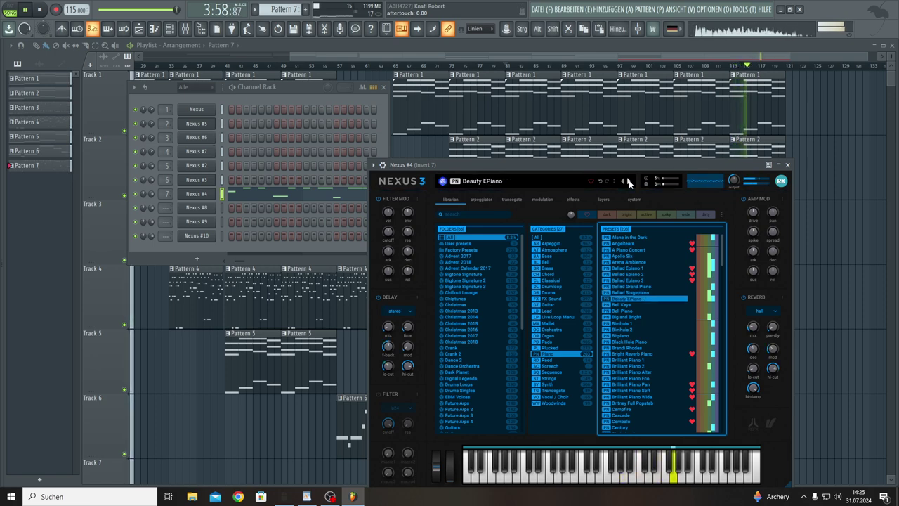
click(629, 181)
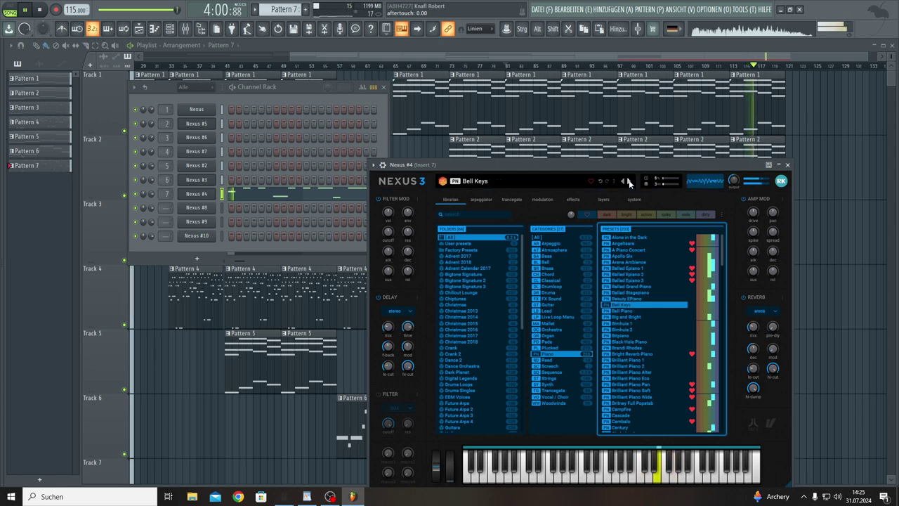
click(622, 182)
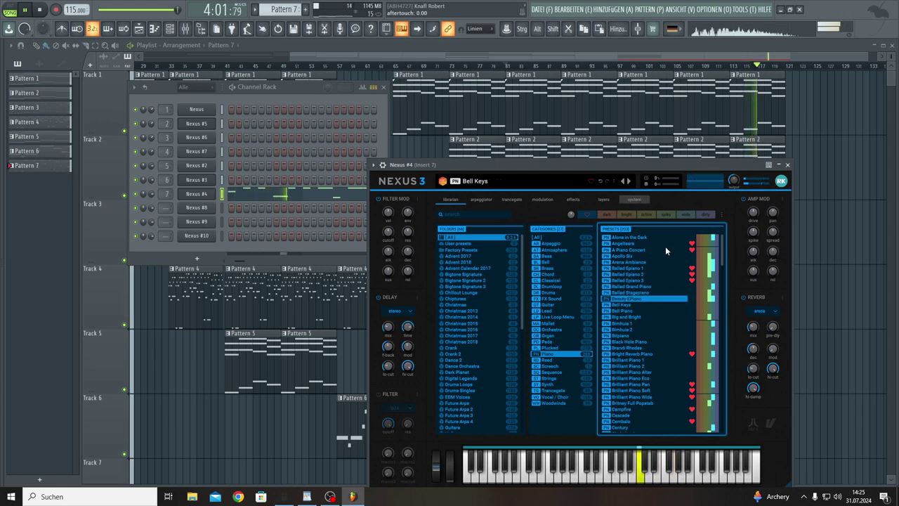
- Set Nexus #4's reverb type to space, its reverb decay to 89 and its output to 56, and close the plugin window
click(759, 310)
click(766, 385)
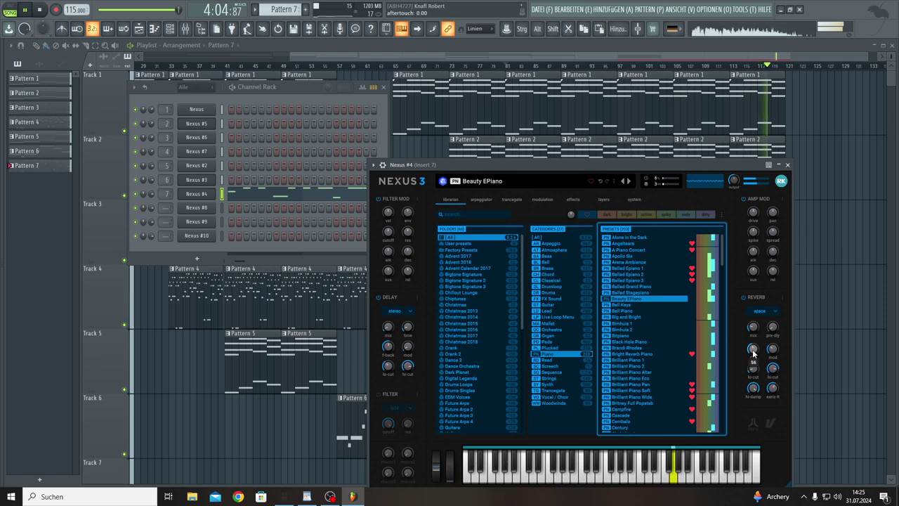
scroll(754, 336, up, 3)
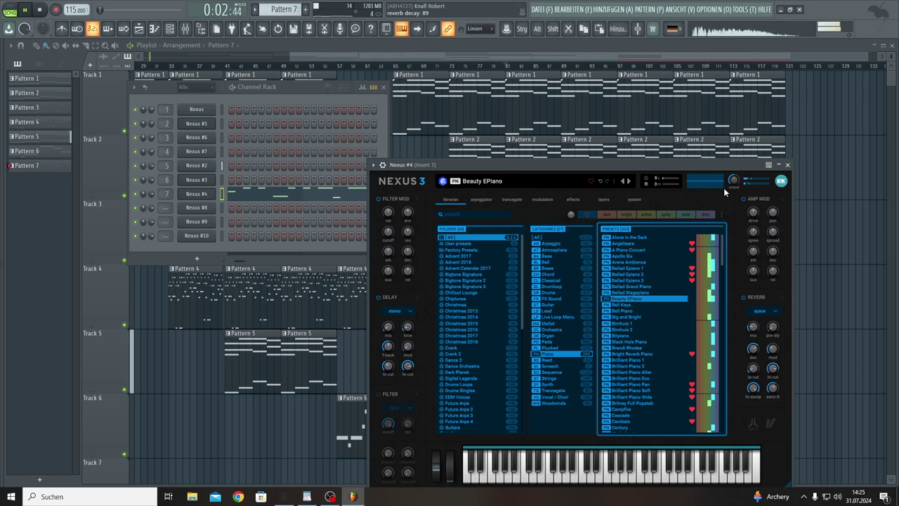
mouse_move(735, 183)
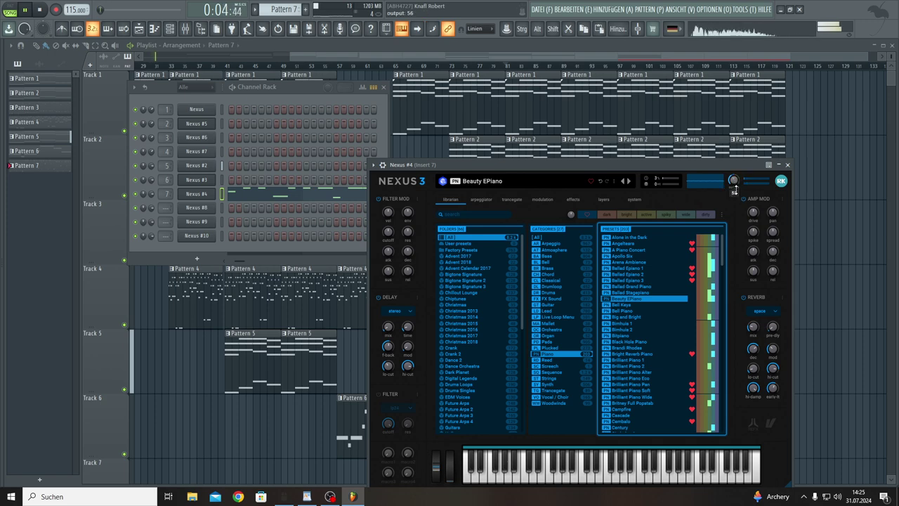
key(F12)
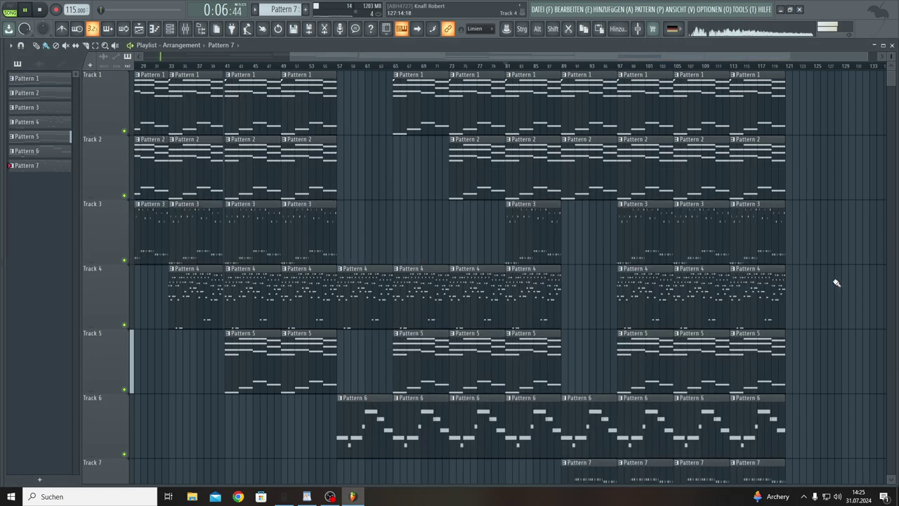
- Try a Pattern 7 clip at bar 9 on Track 7 during playback and remove it
scroll(832, 281, down, 2)
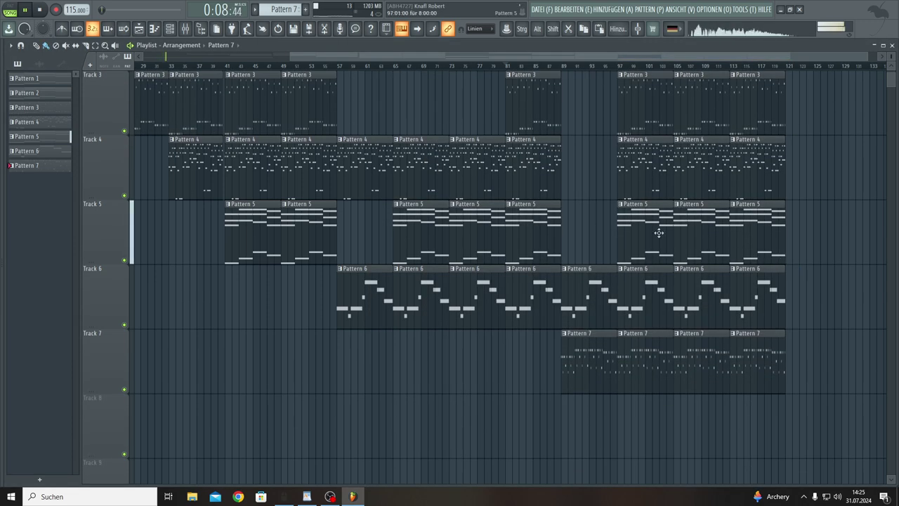
drag(300, 55, 144, 56)
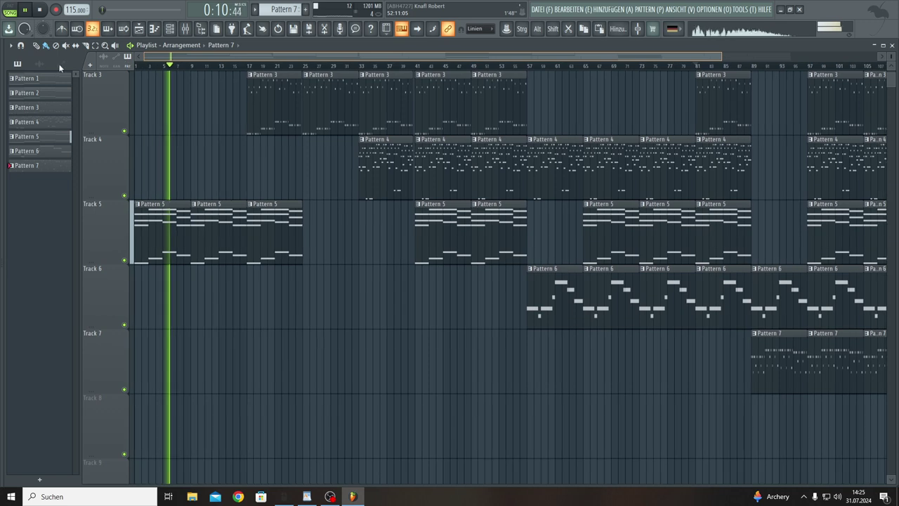
click(195, 361)
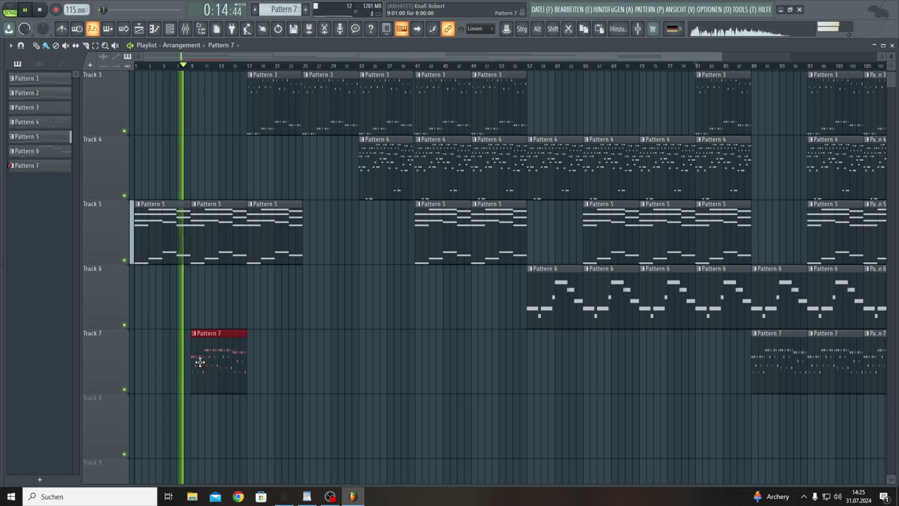
scroll(214, 325, up, 3)
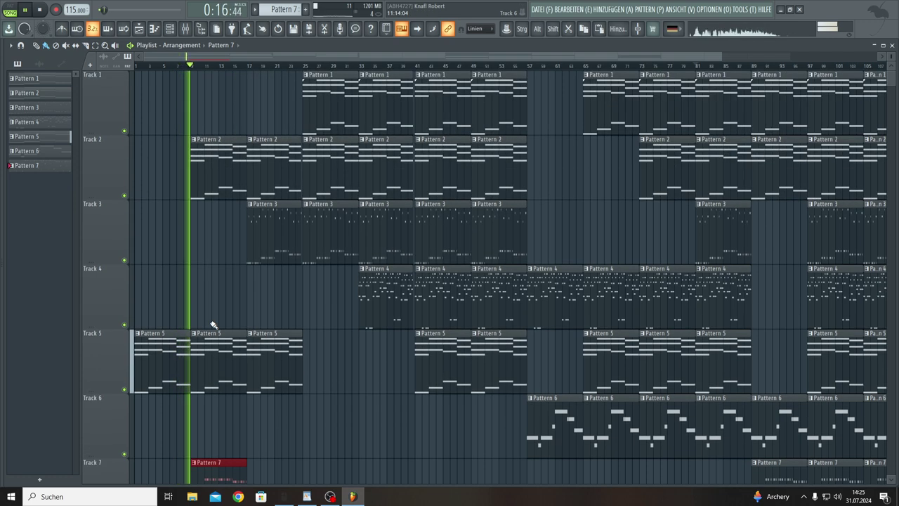
scroll(215, 325, down, 1)
scroll(214, 325, down, 3)
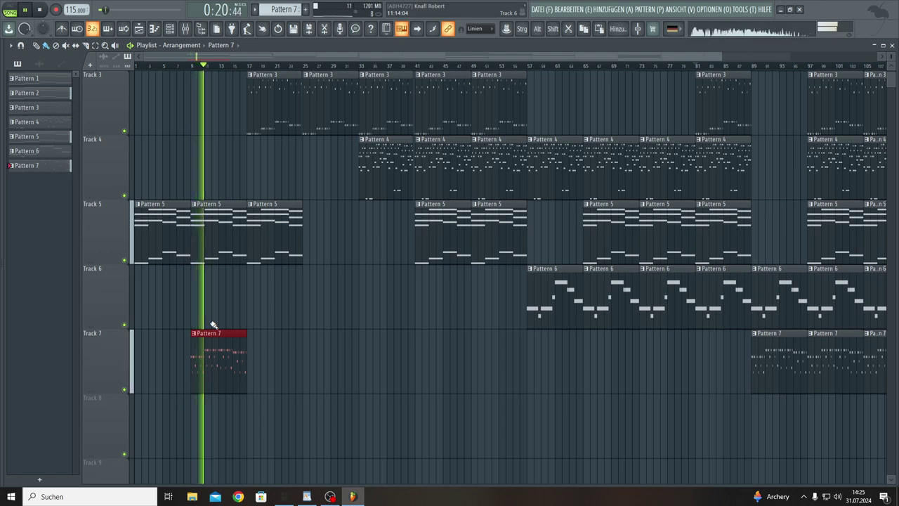
right_click(218, 332)
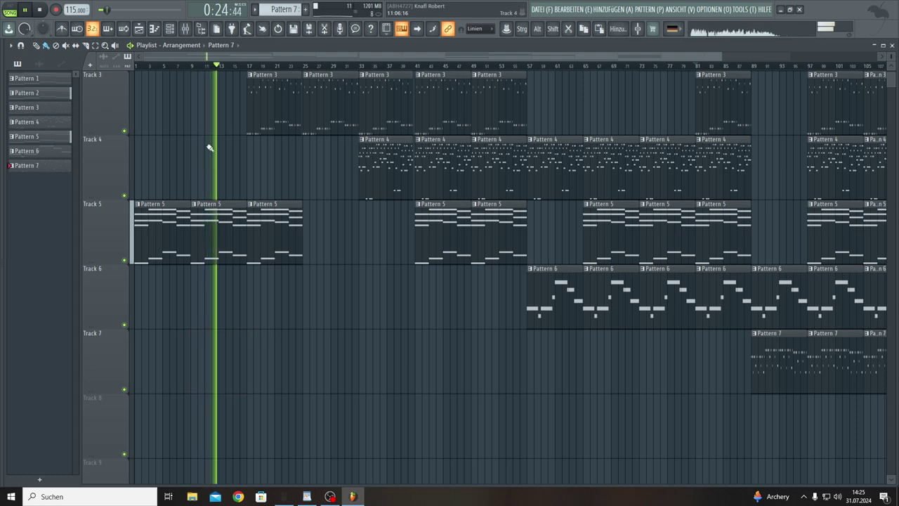
- Open the mixer and move it clear of the Track 3 and Track 4 clips to watch the levels during playback
click(185, 28)
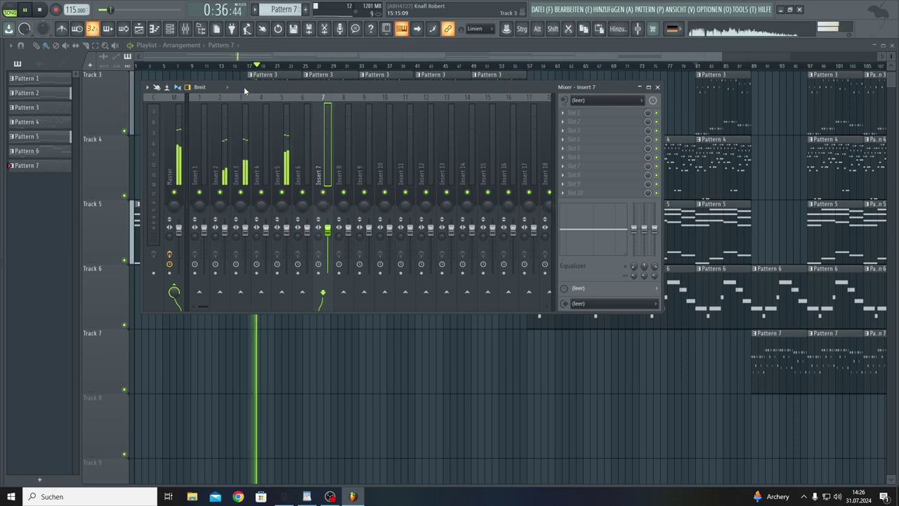
drag(245, 89, 190, 263)
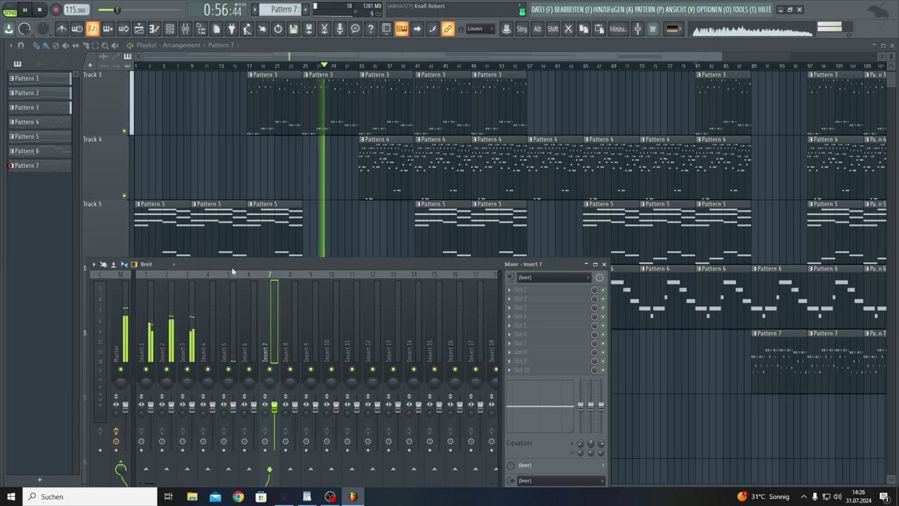
- Switch to the empty Pattern 8 and paste the copied chords into Nexus #4's piano roll, aligned to the start of bar 1
click(179, 35)
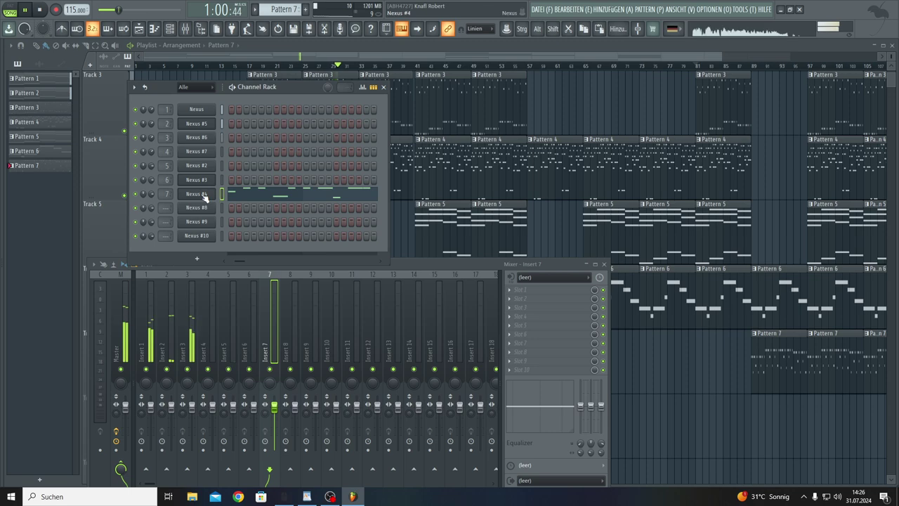
right_click(202, 196)
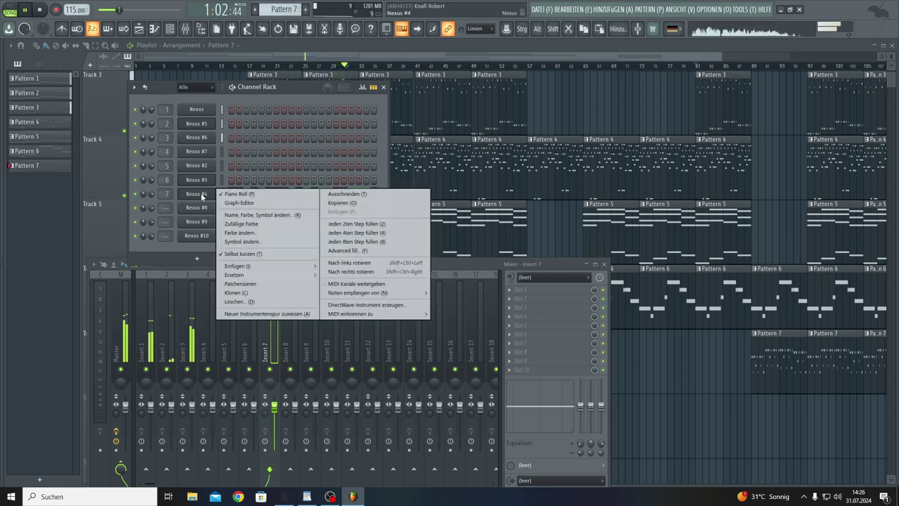
click(203, 197)
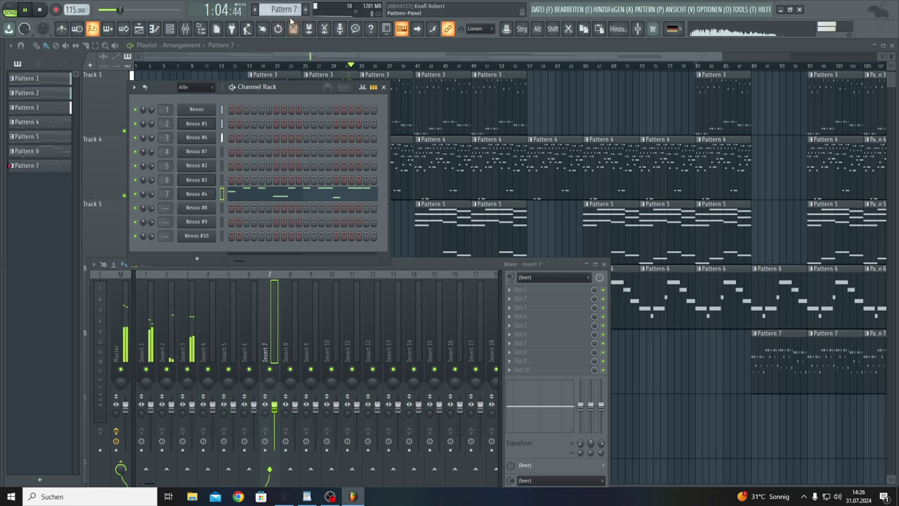
scroll(283, 9, down, 1)
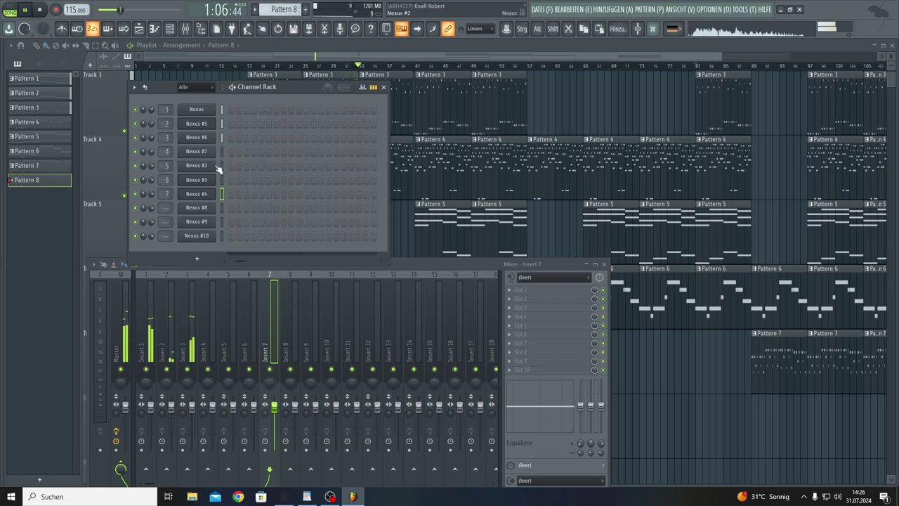
right_click(214, 198)
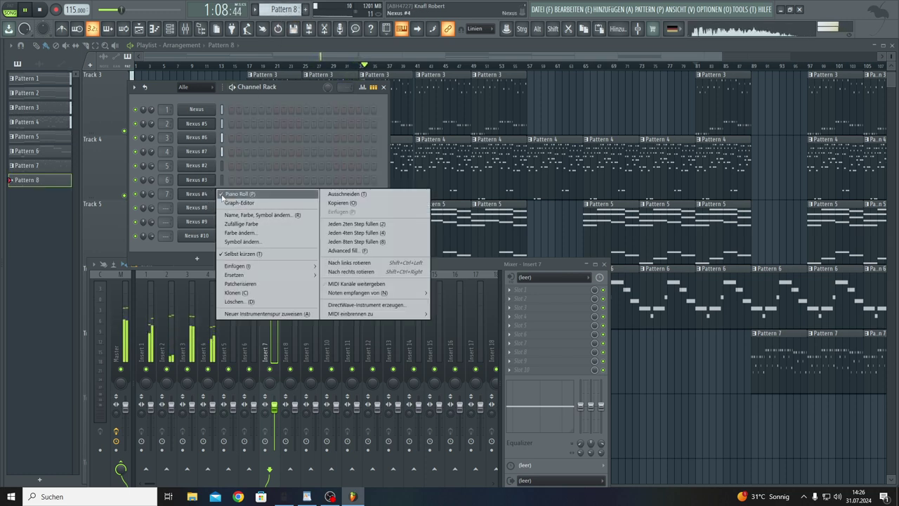
click(172, 31)
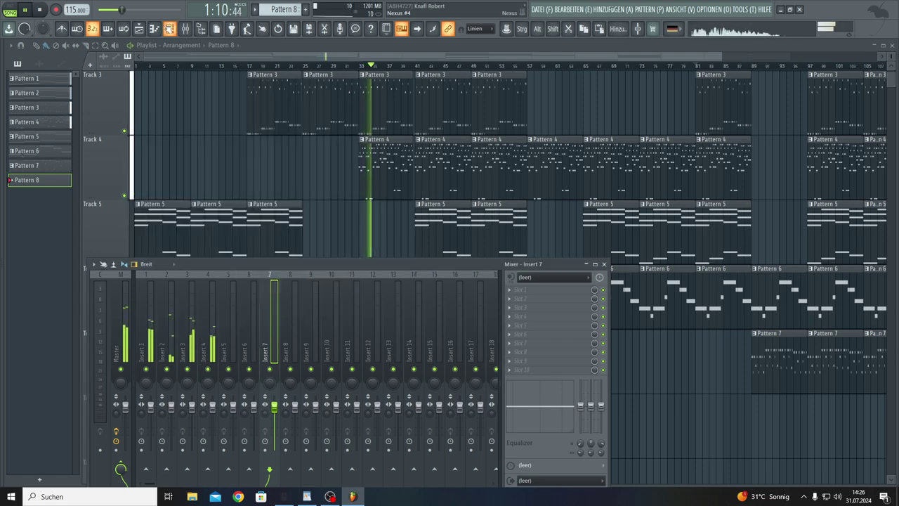
click(154, 28)
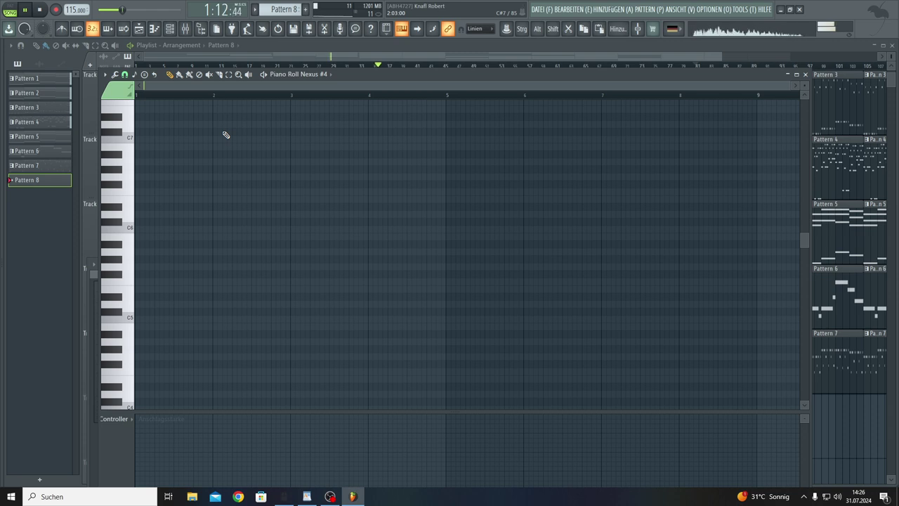
key(ctrl+v)
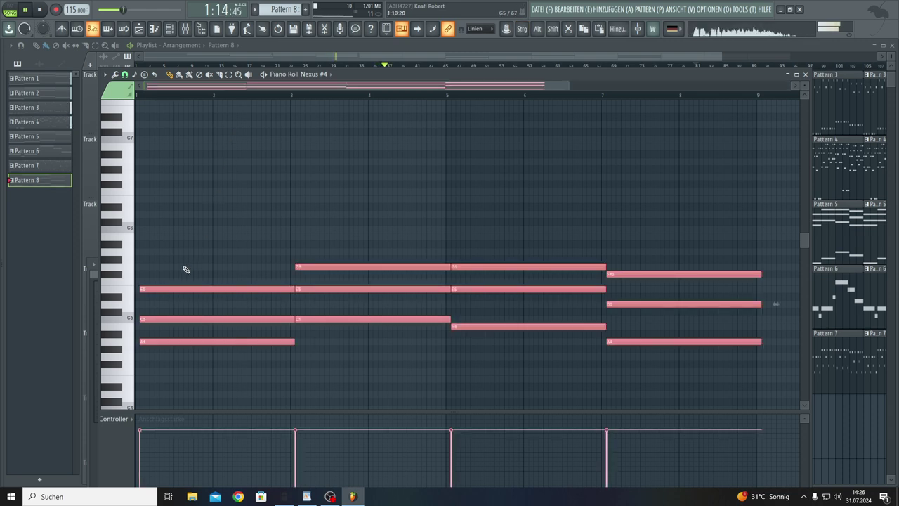
drag(161, 291, 156, 291)
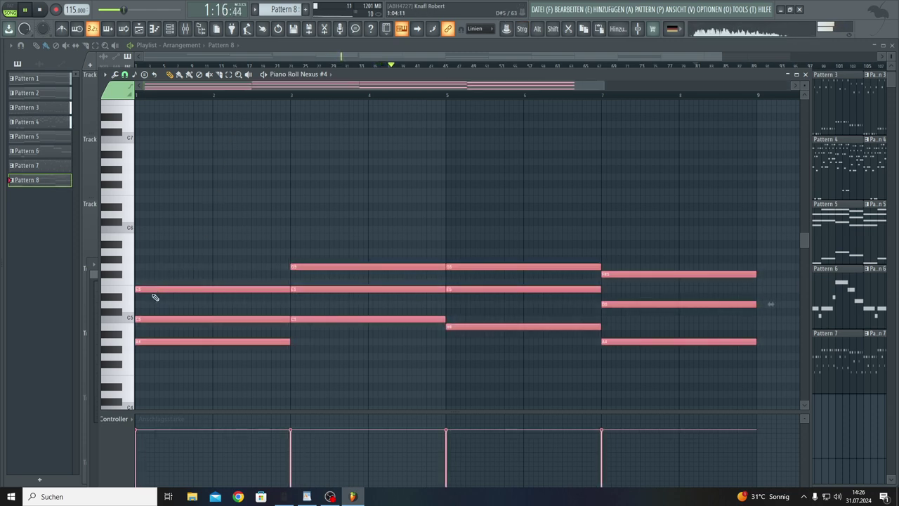
- Arpeggiate the chords with the Gespiegelt Trance 2 pattern and an adjusted time multiplier, and lower the velocity of all resulting notes
click(115, 75)
click(134, 198)
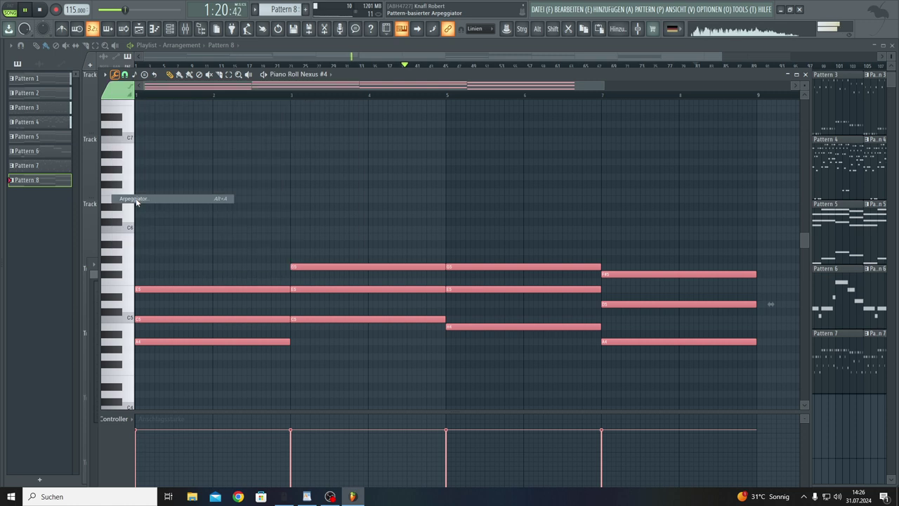
drag(504, 216, 503, 232)
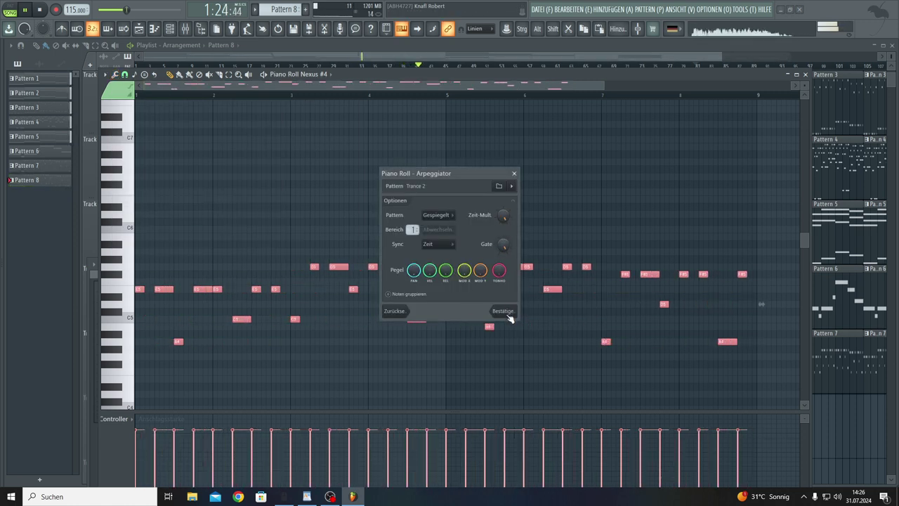
click(503, 311)
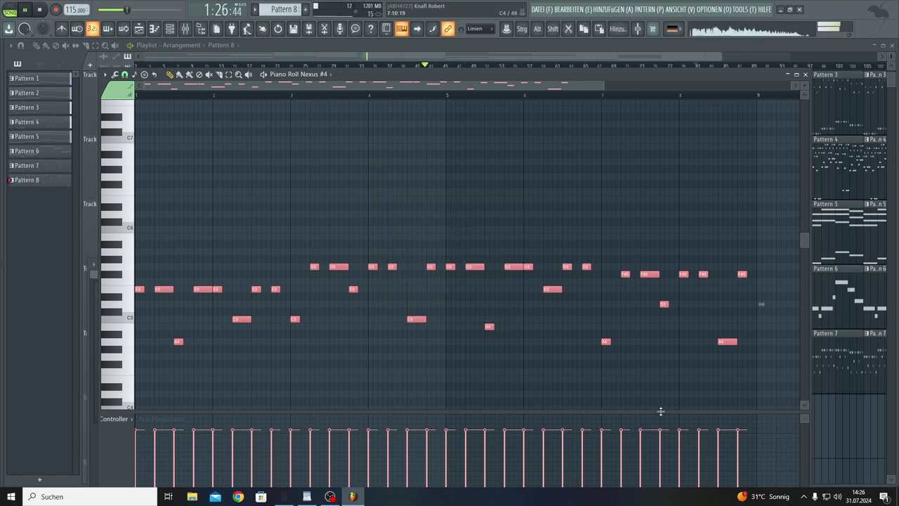
mouse_move(746, 465)
mouse_down()
mouse_move(408, 453)
mouse_move(45, 464)
mouse_up()
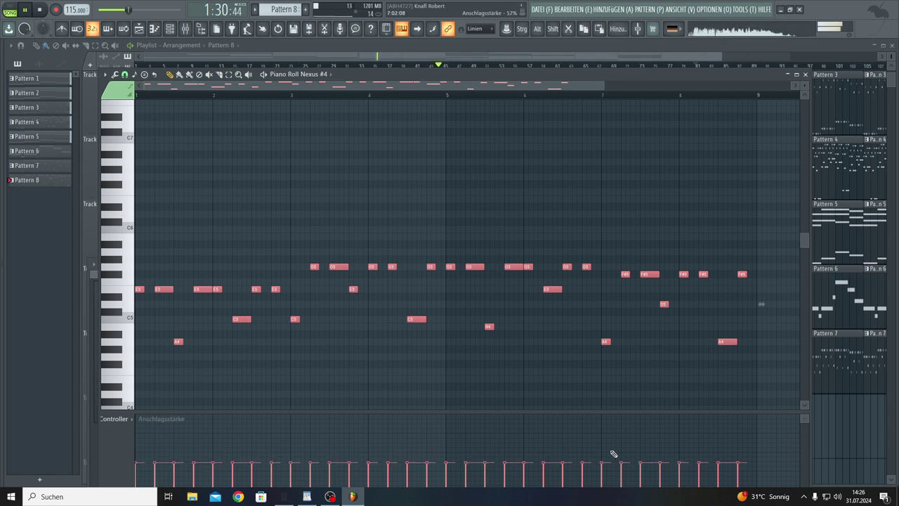
- Place two consecutive Pattern 8 clips on Track 8 at bars 49 and 57
key(F7)
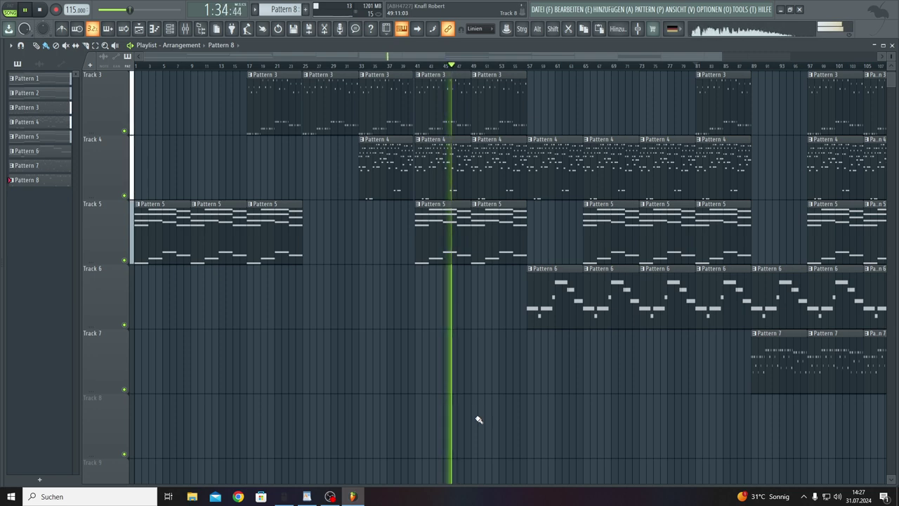
drag(476, 419, 541, 425)
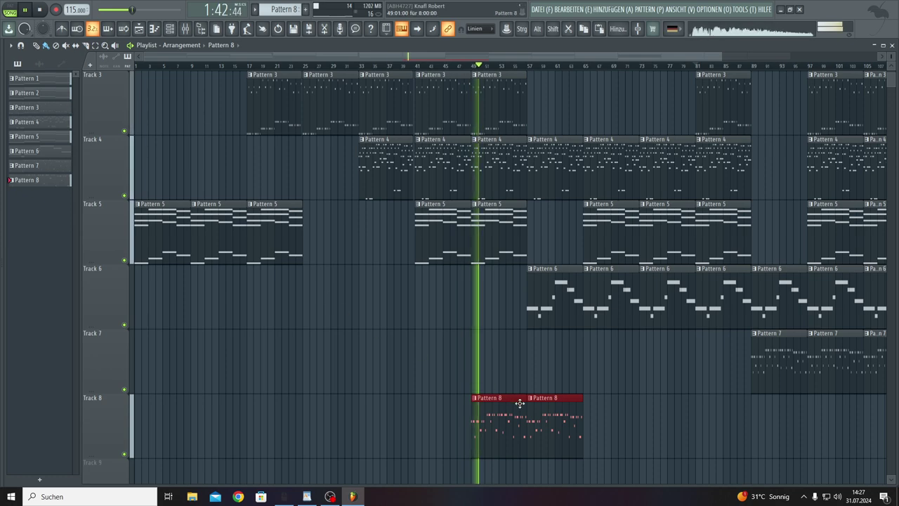
- Reopen the Pattern 8 notes and raise the velocity of all the arpeggio notes slightly
double_click(519, 402)
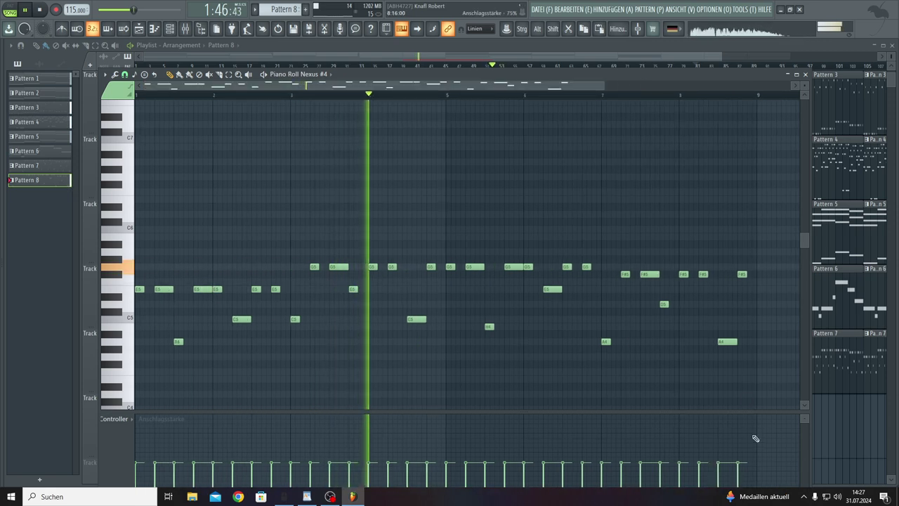
drag(752, 452, 108, 453)
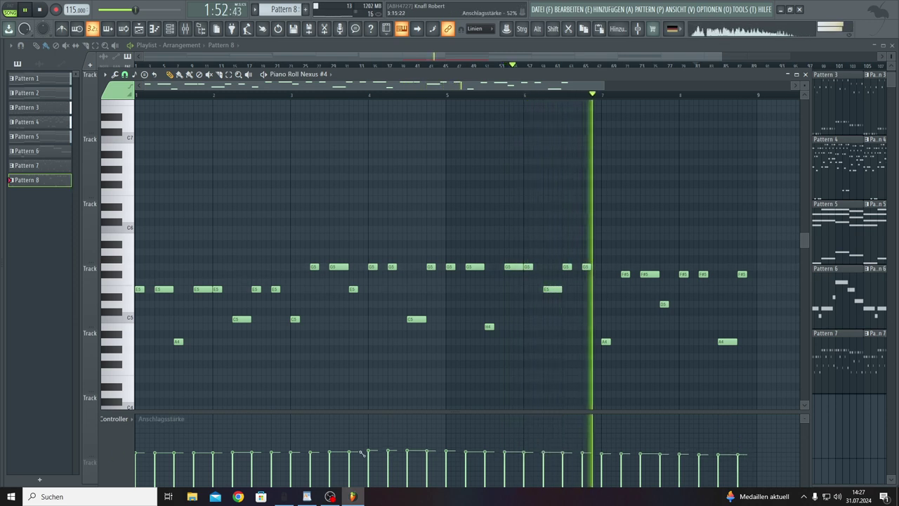
drag(744, 455, 137, 464)
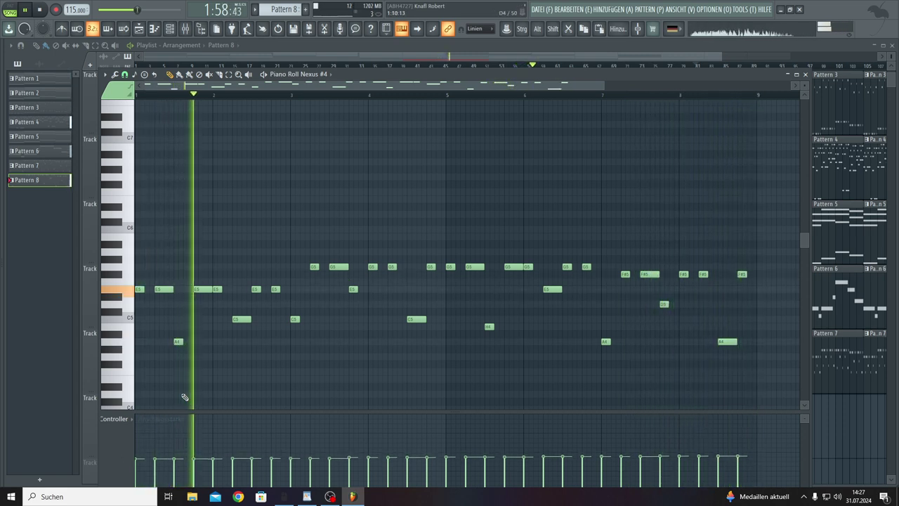
- Paste the copied chords one octave above the arpeggio, aligned to bar 1, and lower their velocity close to the arpeggio's level
key(ctrl+v)
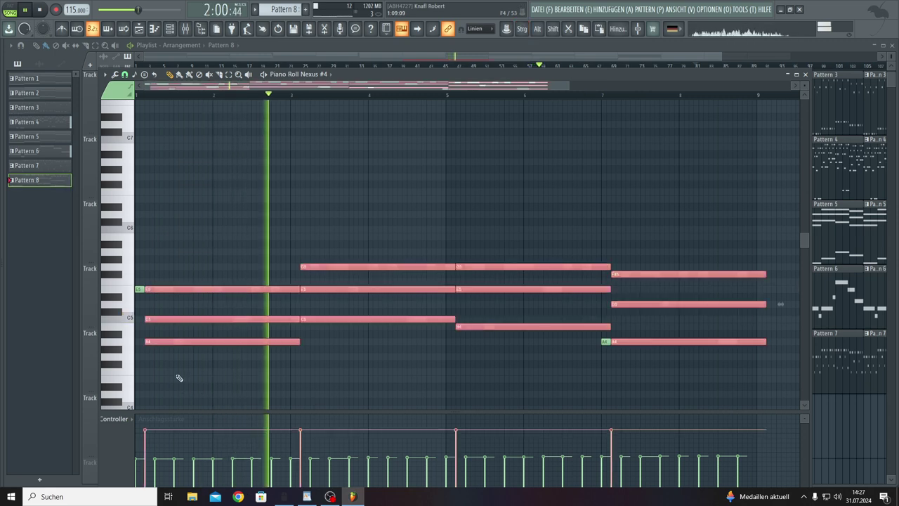
drag(174, 345, 137, 250)
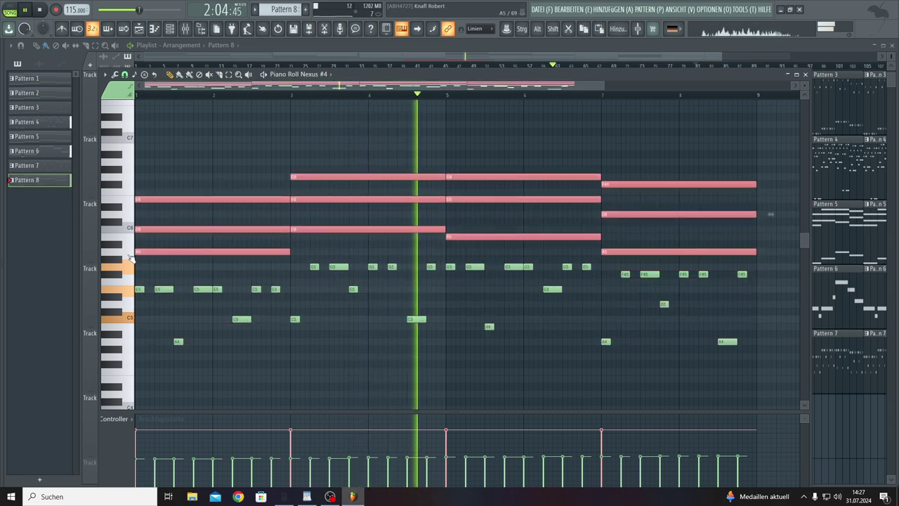
click(115, 74)
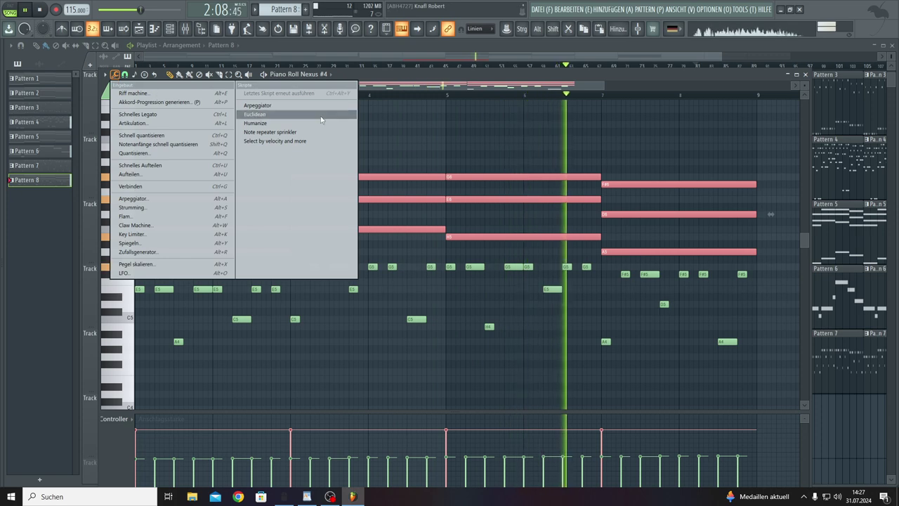
click(401, 122)
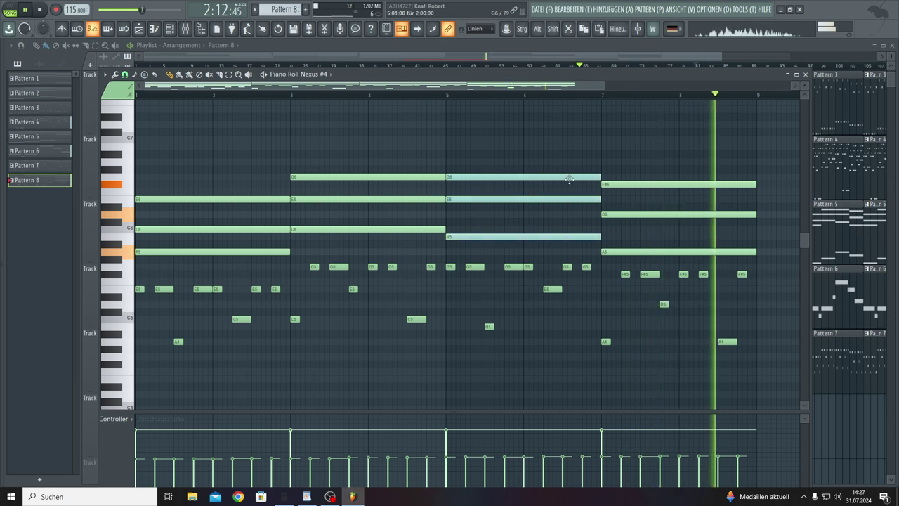
drag(699, 122, 178, 244)
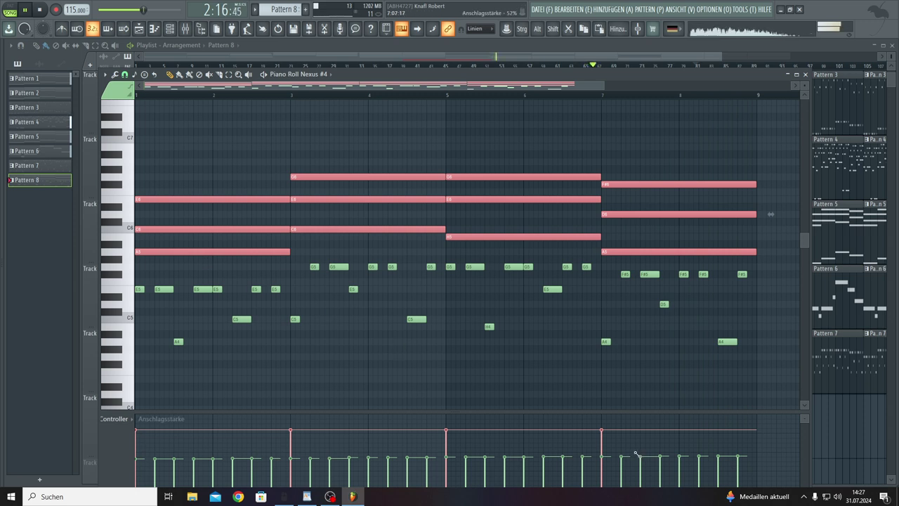
drag(636, 453, 118, 447)
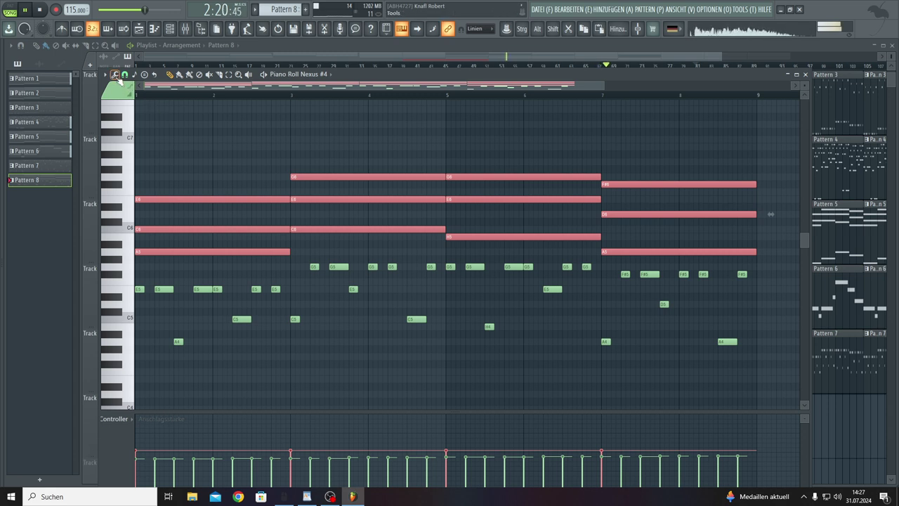
- Randomize the levels of the selected chord notes with a new seed and accept the result
click(115, 74)
click(156, 252)
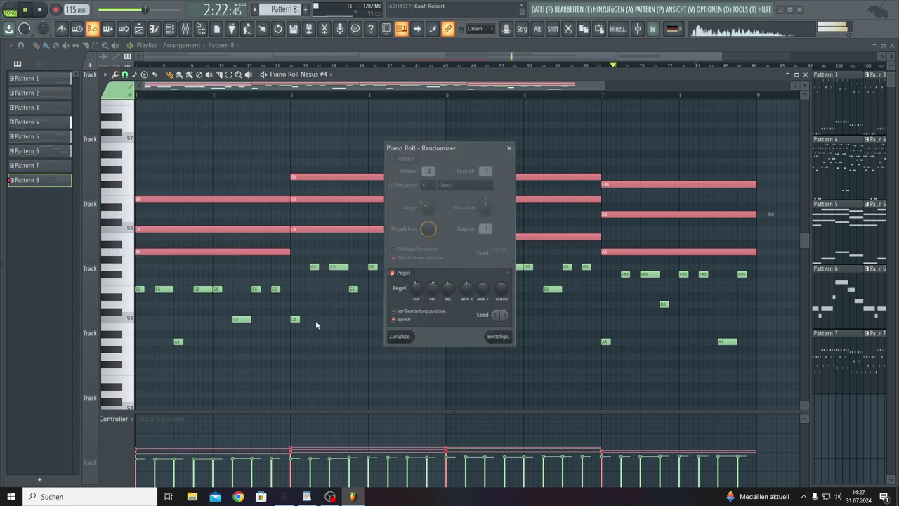
click(505, 313)
click(504, 313)
click(504, 312)
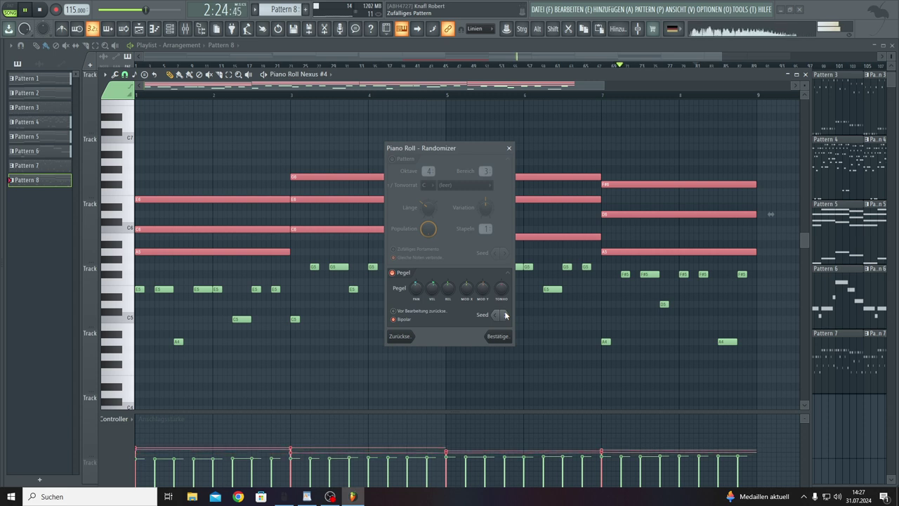
click(504, 312)
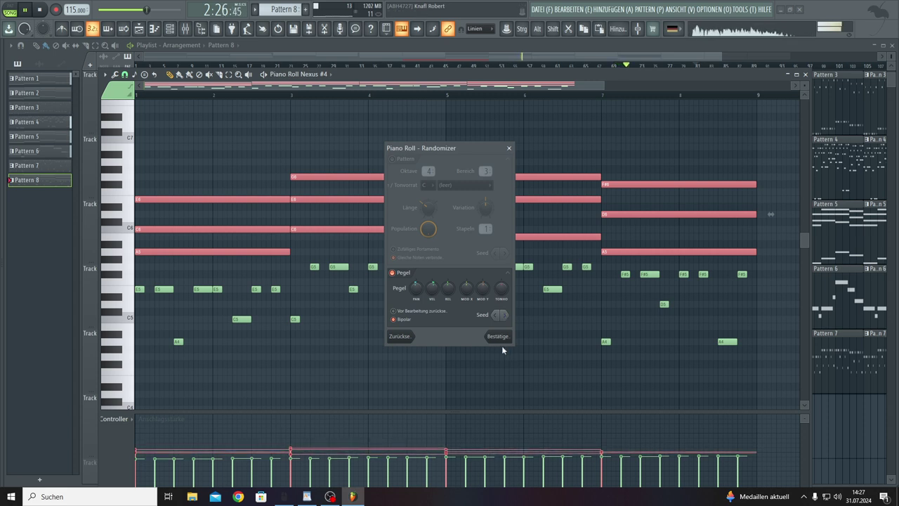
click(498, 338)
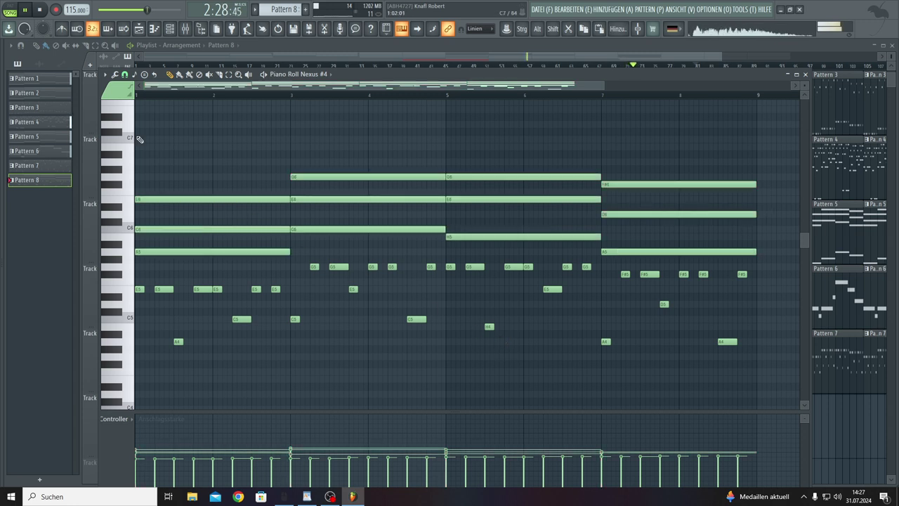
- Randomize the levels of all Pattern 8 notes with a new seed, accept, and return to the playlist
click(115, 75)
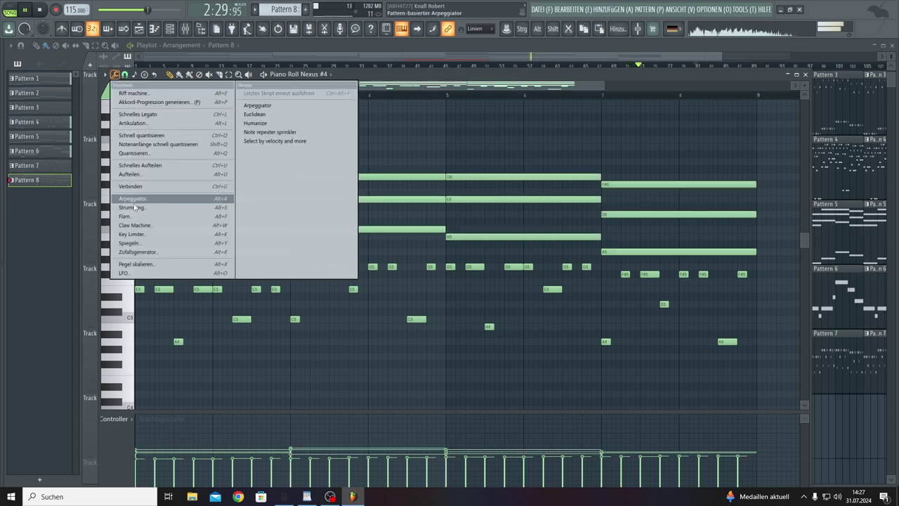
click(137, 251)
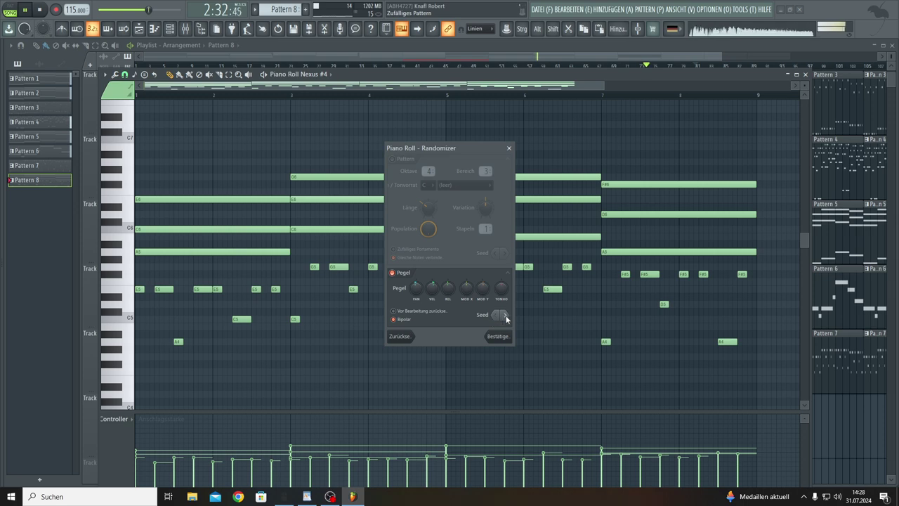
click(504, 315)
click(504, 314)
click(504, 314)
click(504, 315)
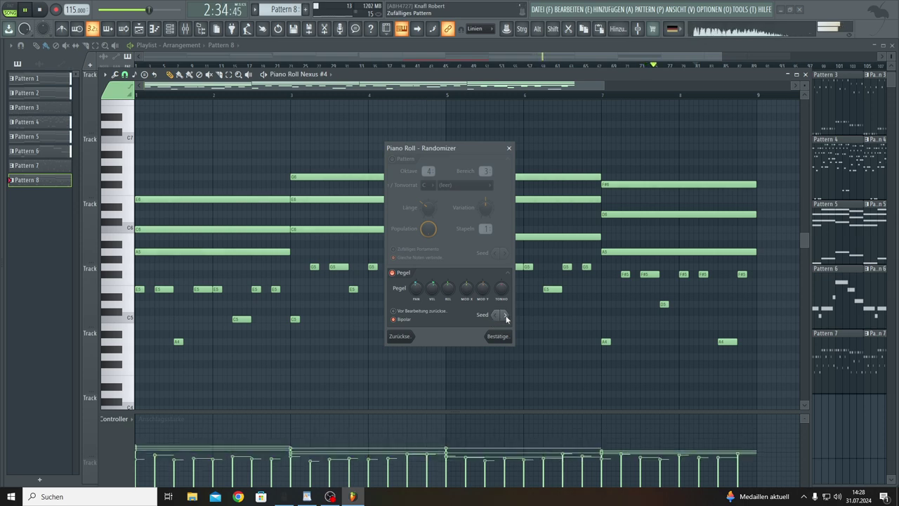
click(497, 336)
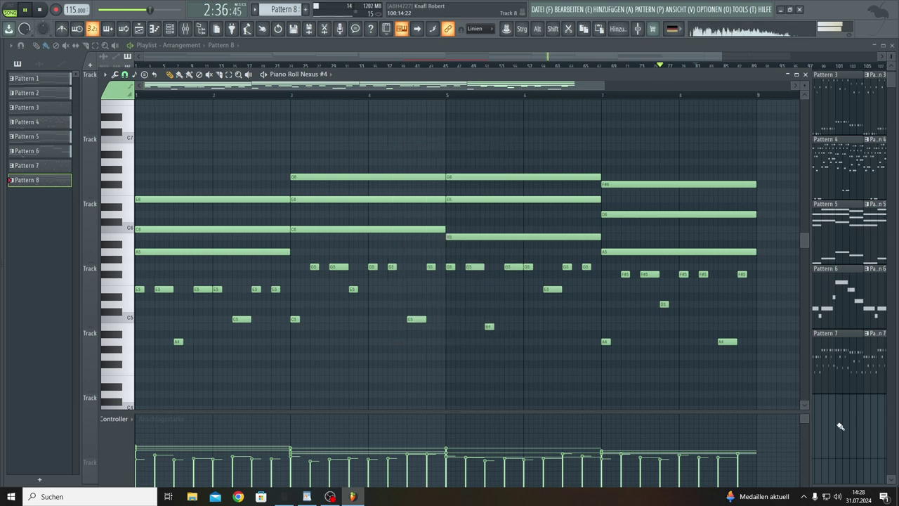
key(F7)
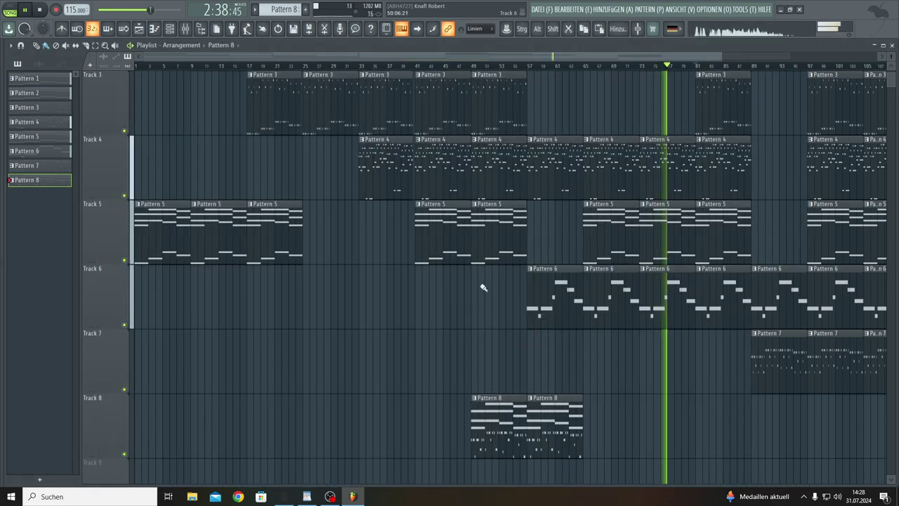
- Replay the song from about bar 45 and add three consecutive Pattern 8 clips on Track 8 at bars 65, 73 and 81
click(445, 66)
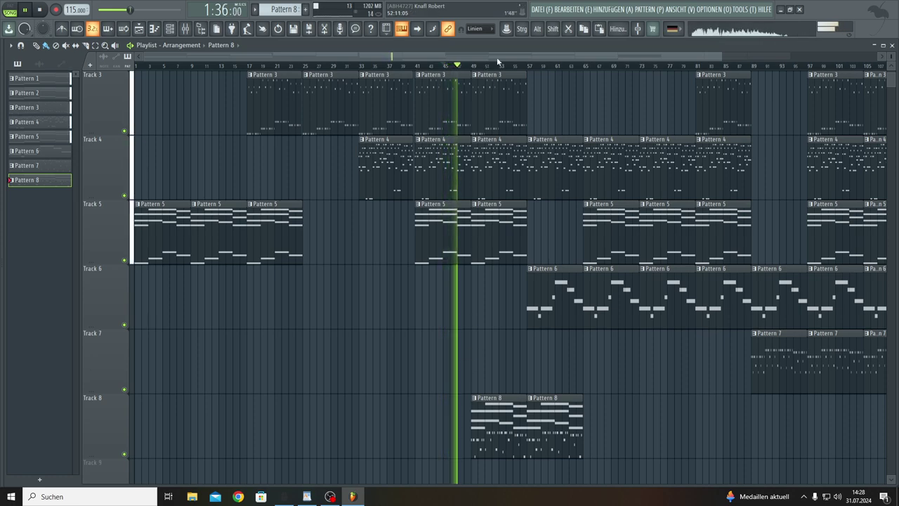
scroll(498, 66, up, 2)
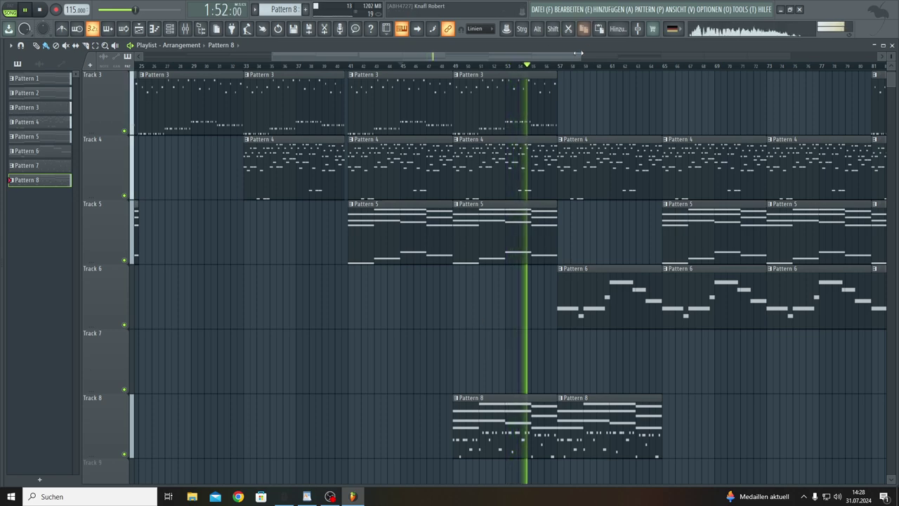
drag(580, 57, 790, 98)
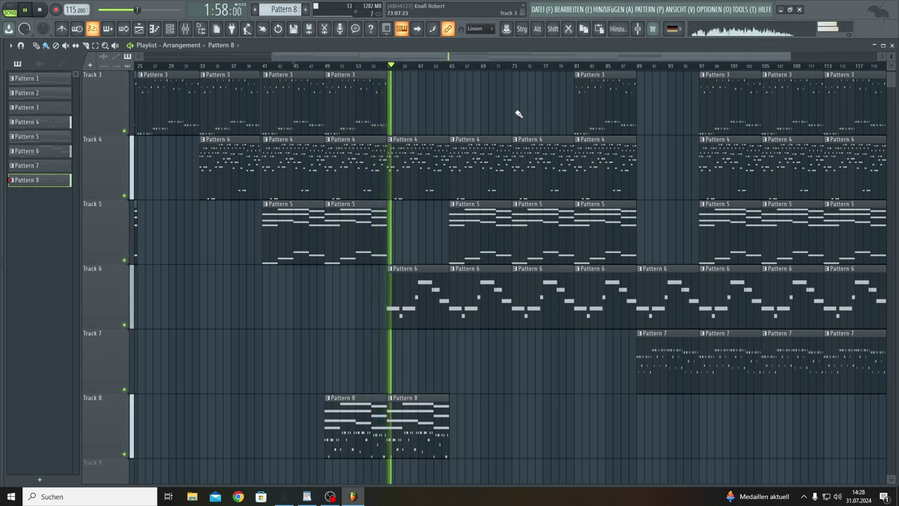
click(453, 424)
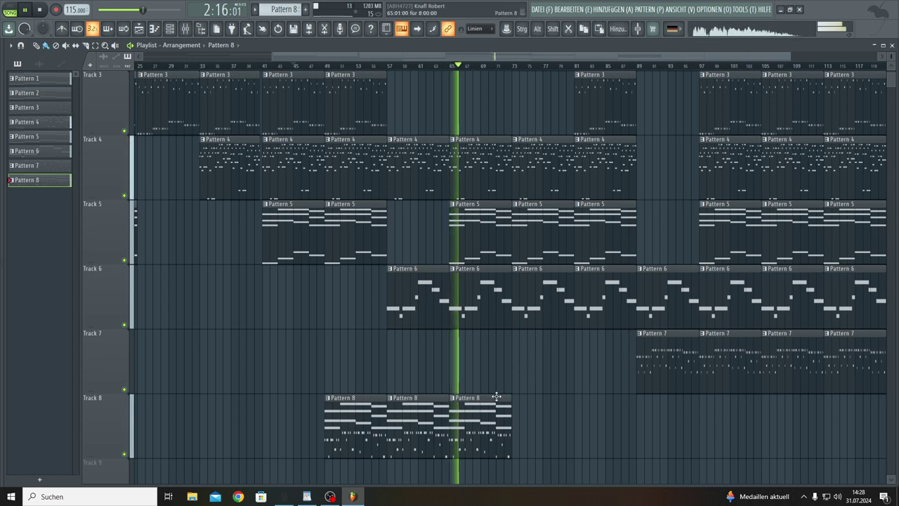
drag(516, 411, 587, 419)
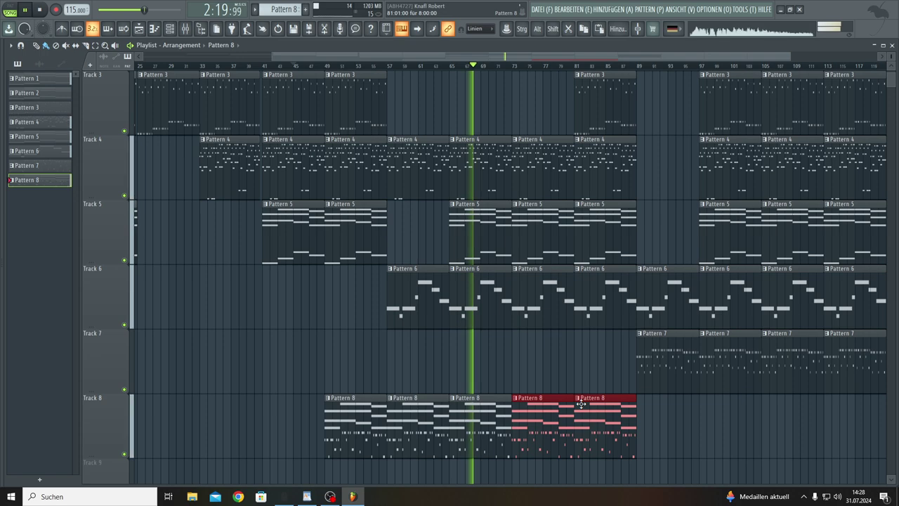
drag(576, 383, 576, 378)
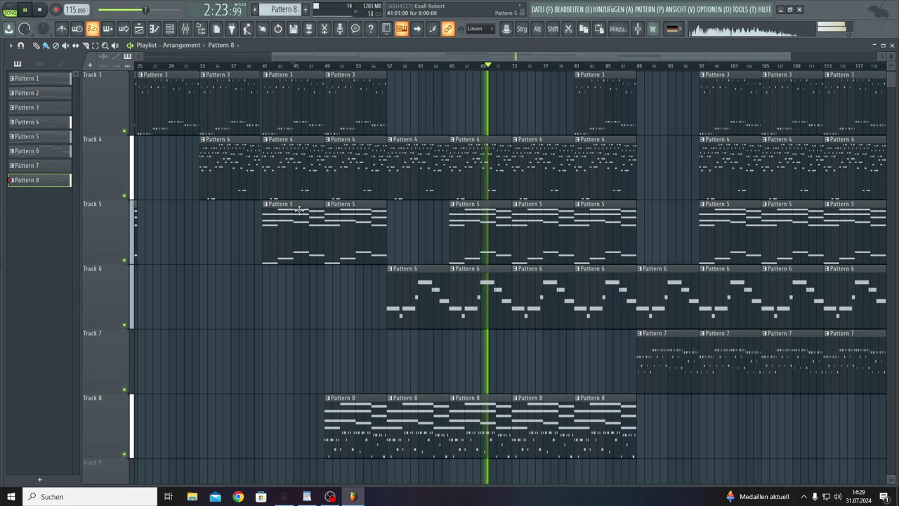
- Randomize the levels of Pattern 7's Nexus #4 notes with a new seed, then close the piano roll
click(156, 29)
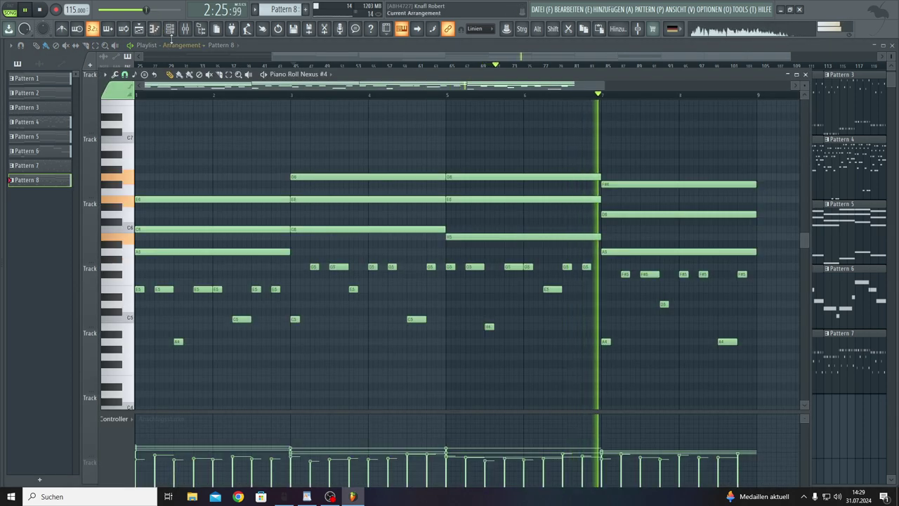
scroll(281, 9, up, 1)
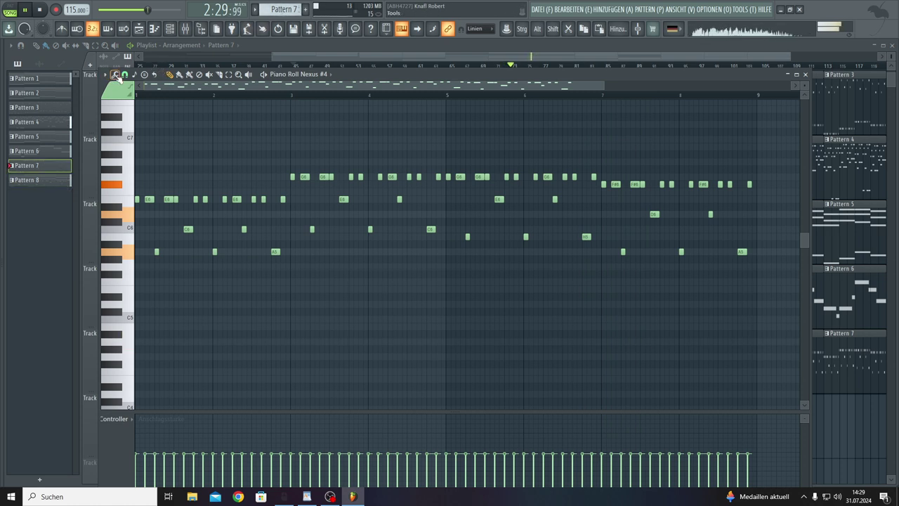
click(115, 75)
click(176, 249)
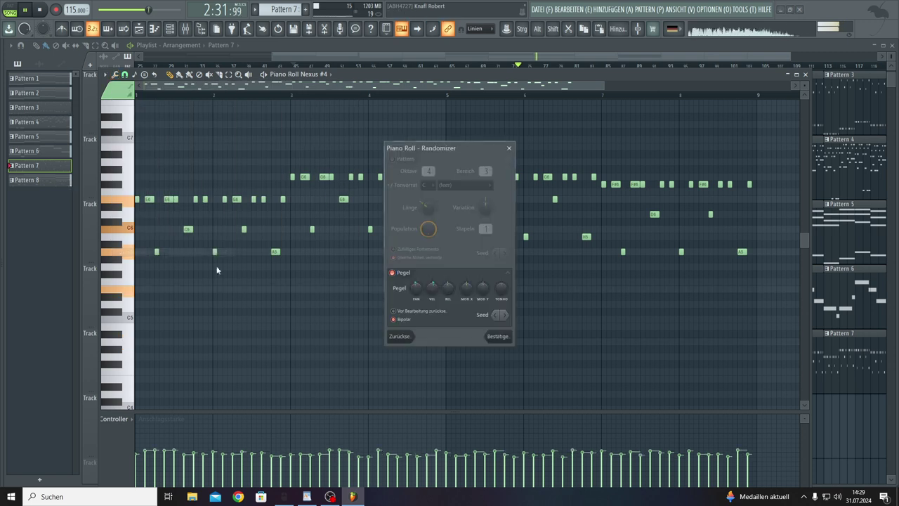
drag(508, 321, 505, 316)
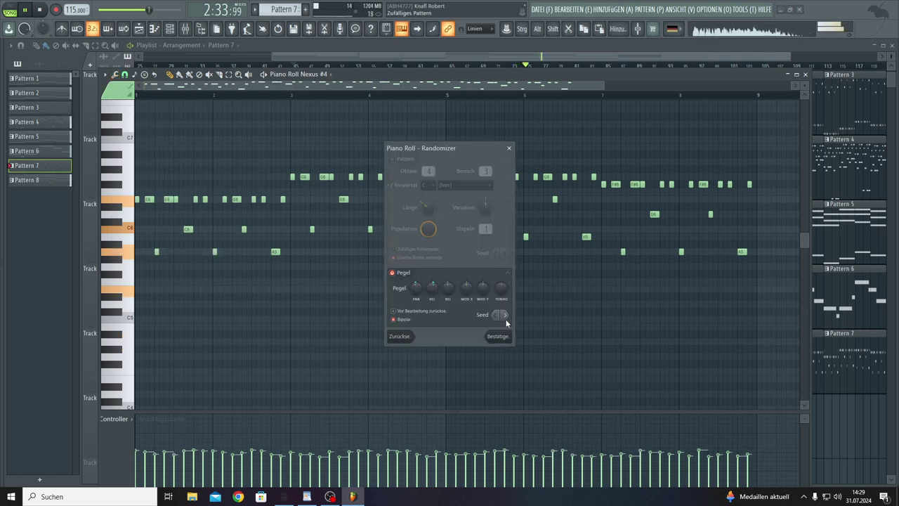
click(508, 339)
key(F7)
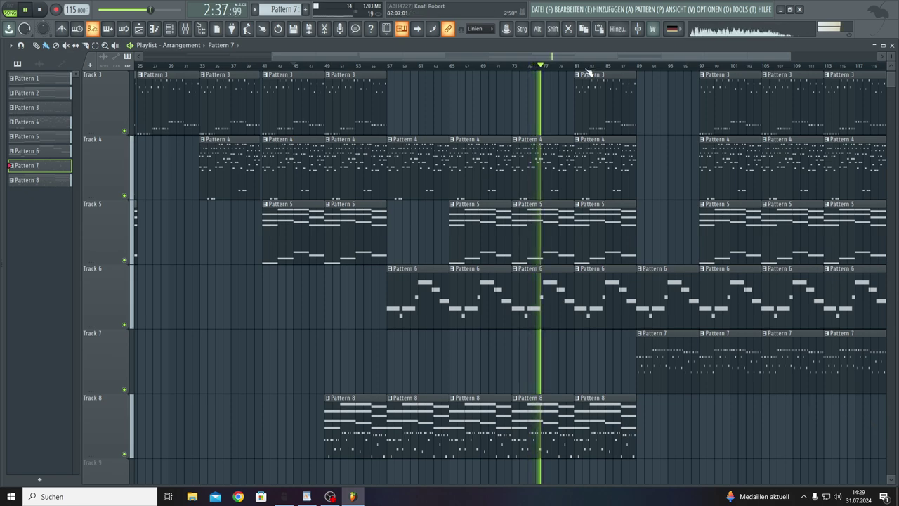
- Place two more consecutive Pattern 8 clips on Track 8 at bars 105 and 113
scroll(593, 54, right, 4)
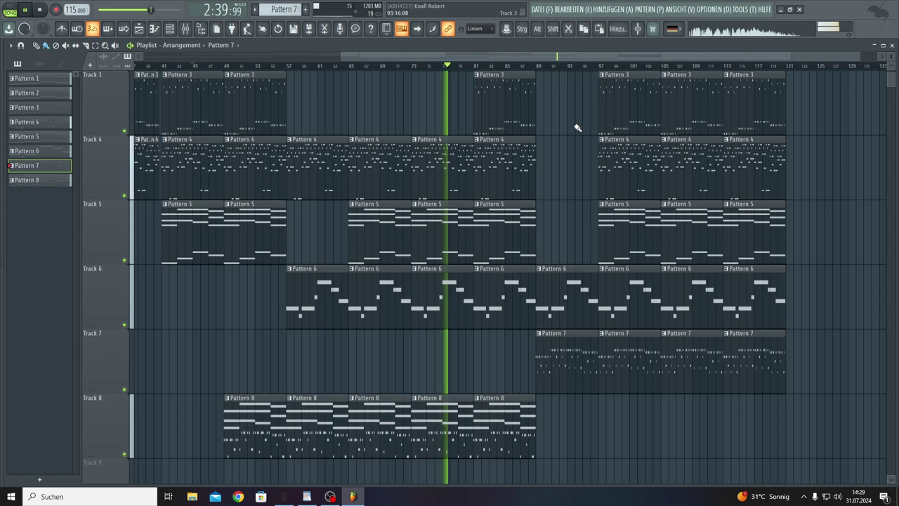
scroll(576, 128, up, 2)
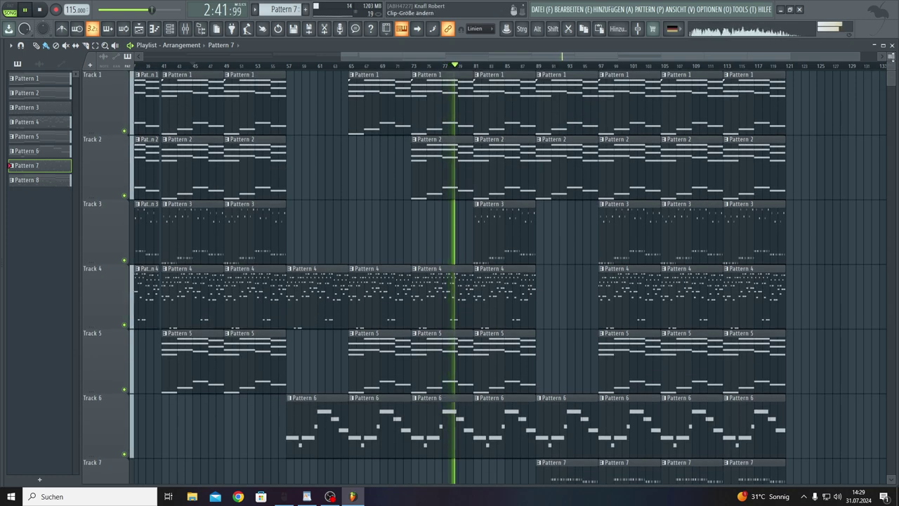
scroll(882, 60, down, 4)
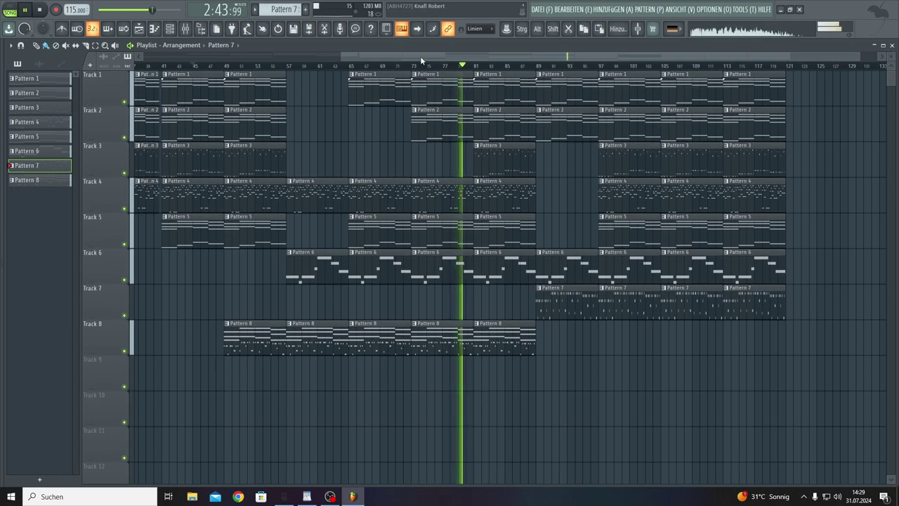
scroll(345, 57, left, 9)
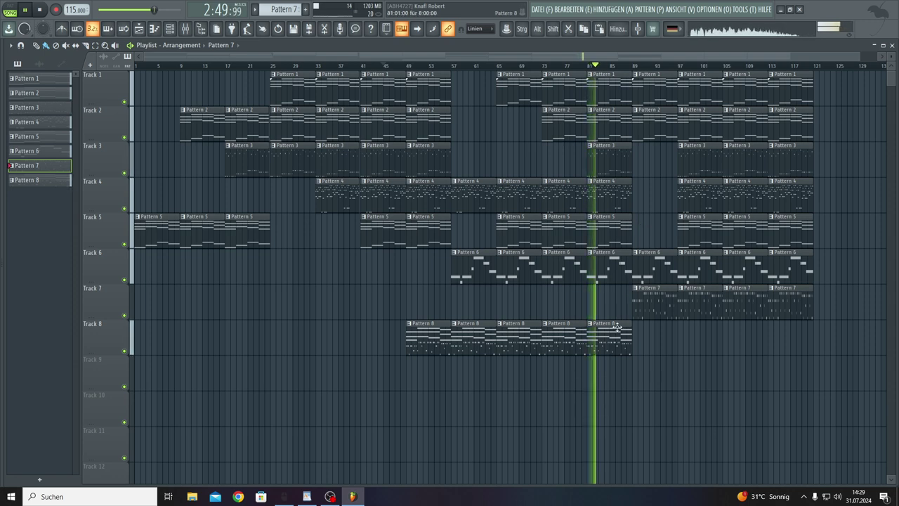
click(731, 341)
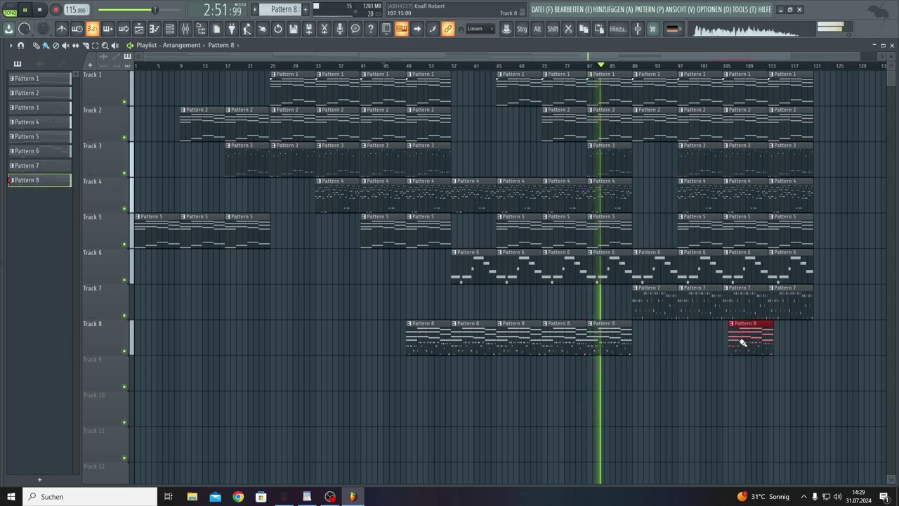
click(776, 344)
drag(749, 346, 748, 346)
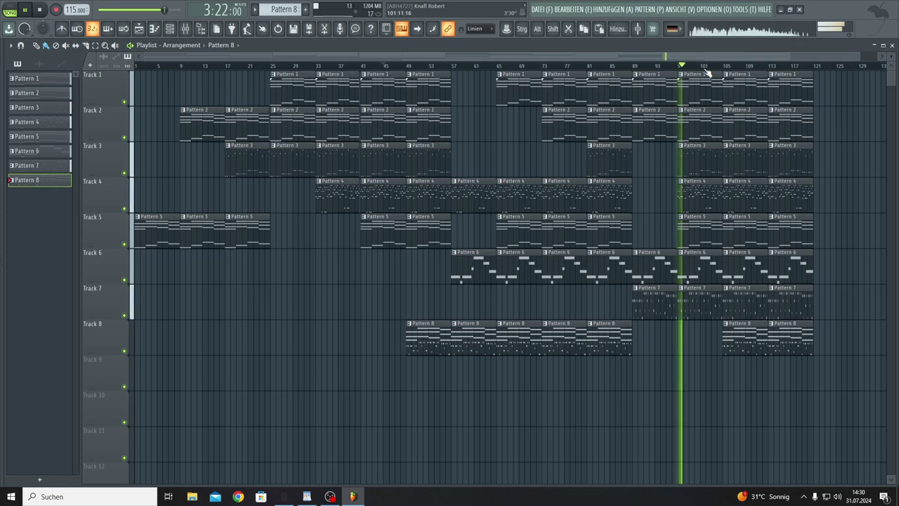
- Turn on auto-scrolling so the playlist follows playback, and open the mixer
scroll(708, 72, up, 8)
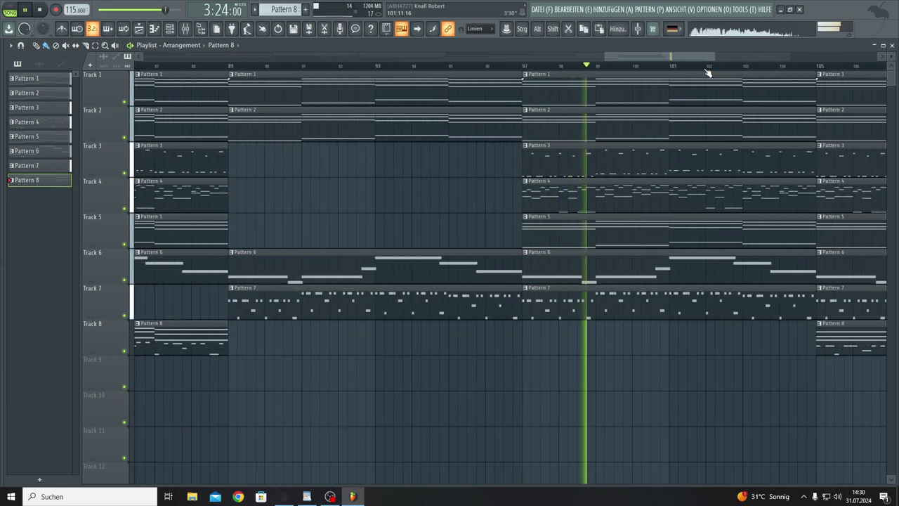
click(416, 28)
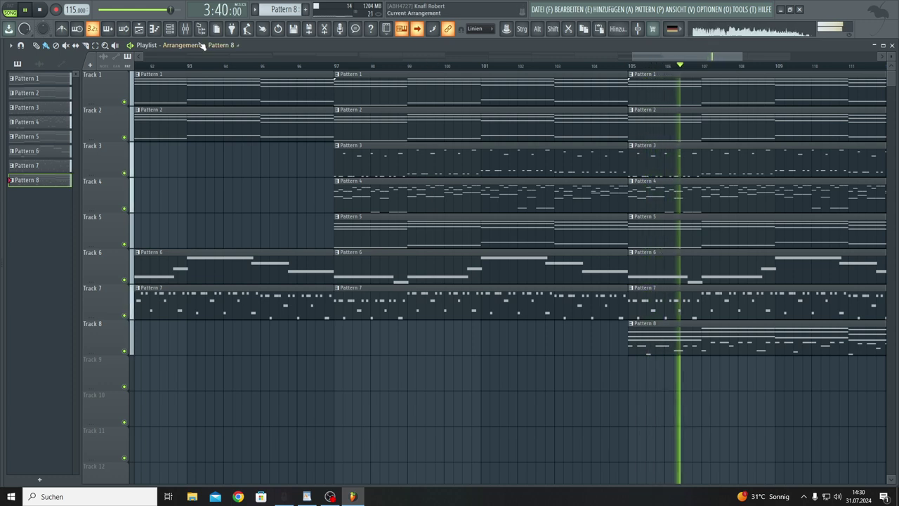
key(F9)
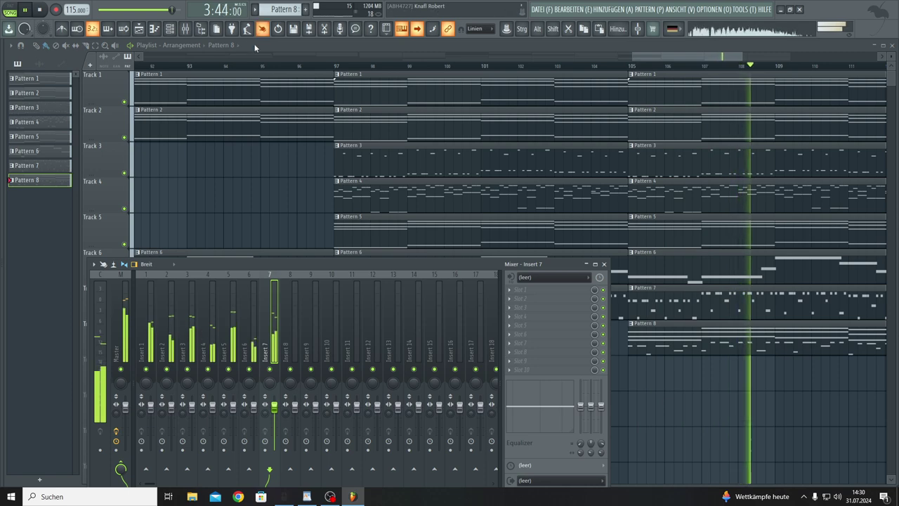
- Open the Nexus #4 instrument from the channel rack and set its output level to 44
click(169, 29)
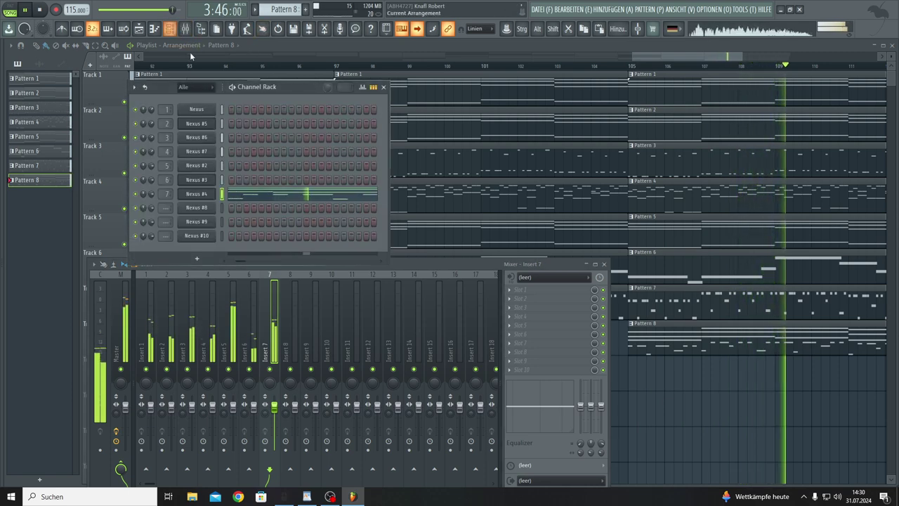
click(197, 195)
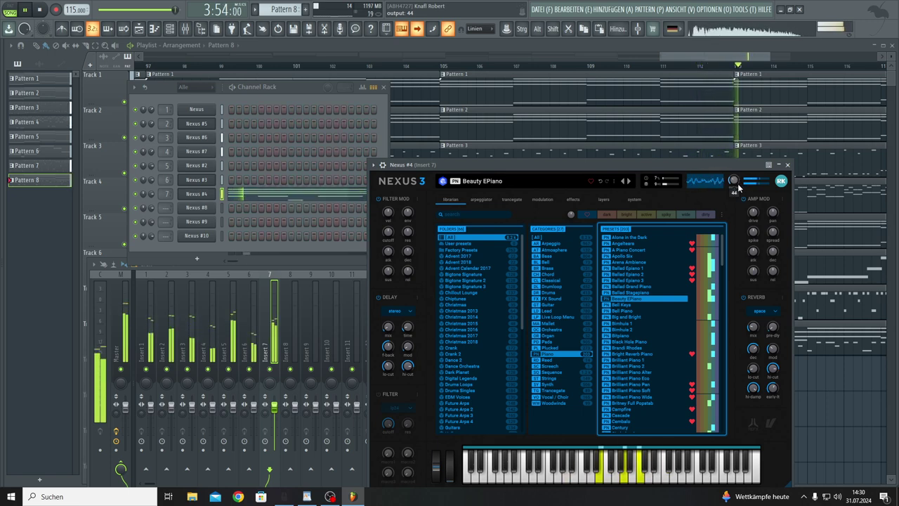
- Insert Maximus in slot 2 of the master track with the Clear master preset, and close the open plugin and mixer windows
click(127, 300)
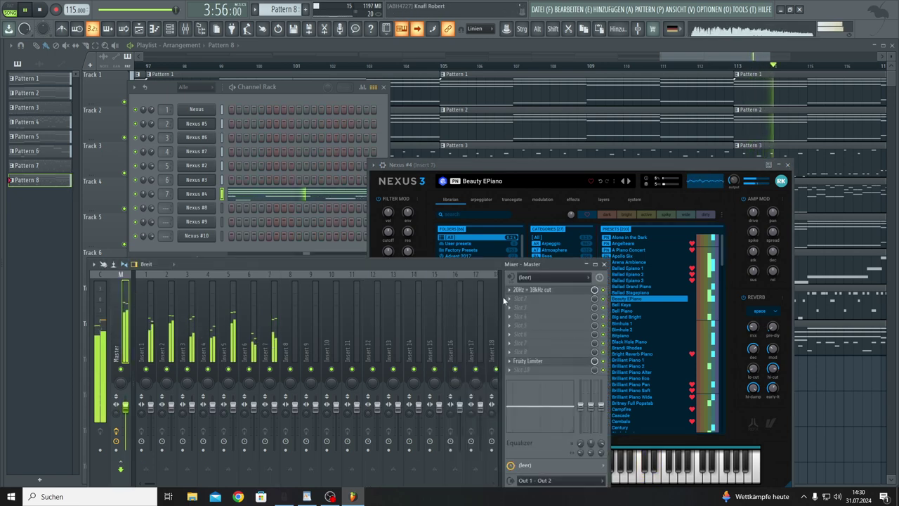
click(513, 300)
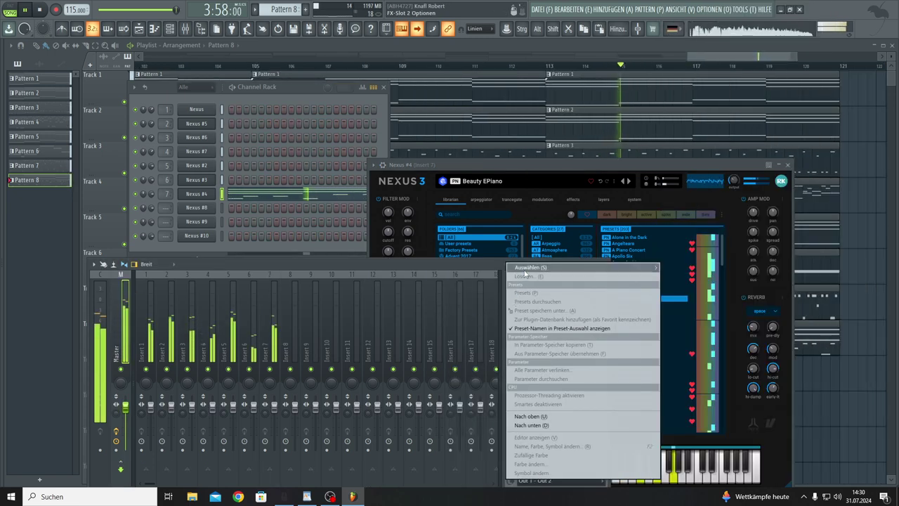
mouse_move(525, 269)
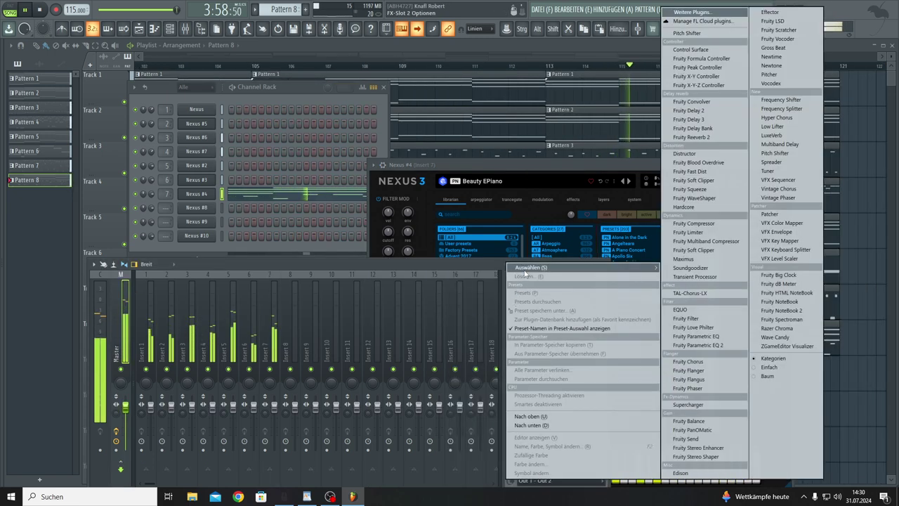
click(700, 260)
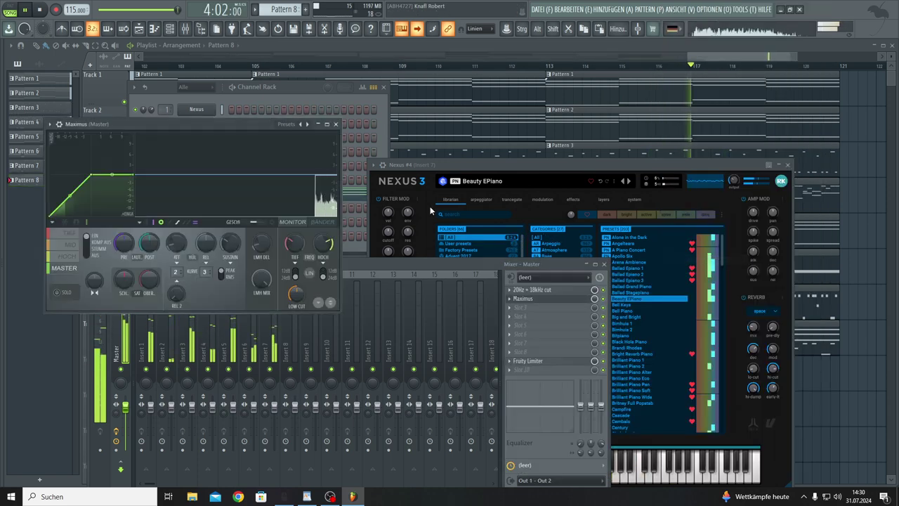
click(307, 124)
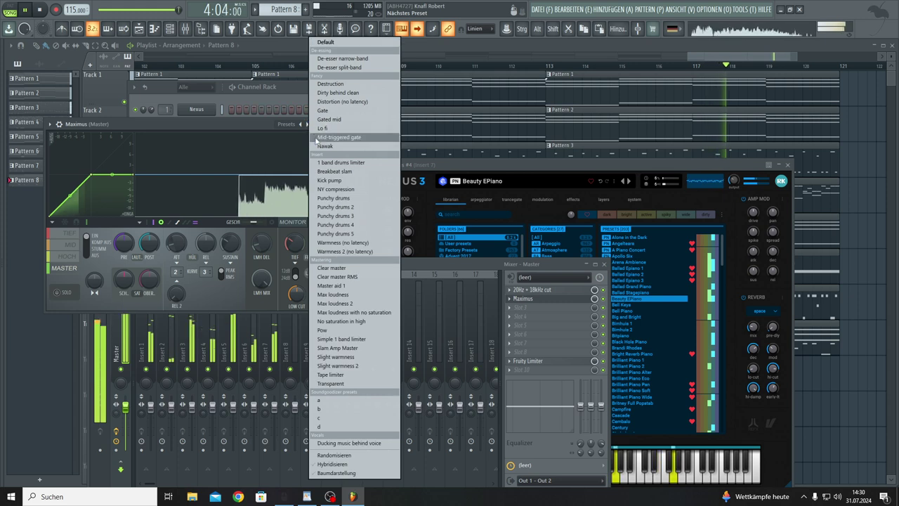
click(340, 269)
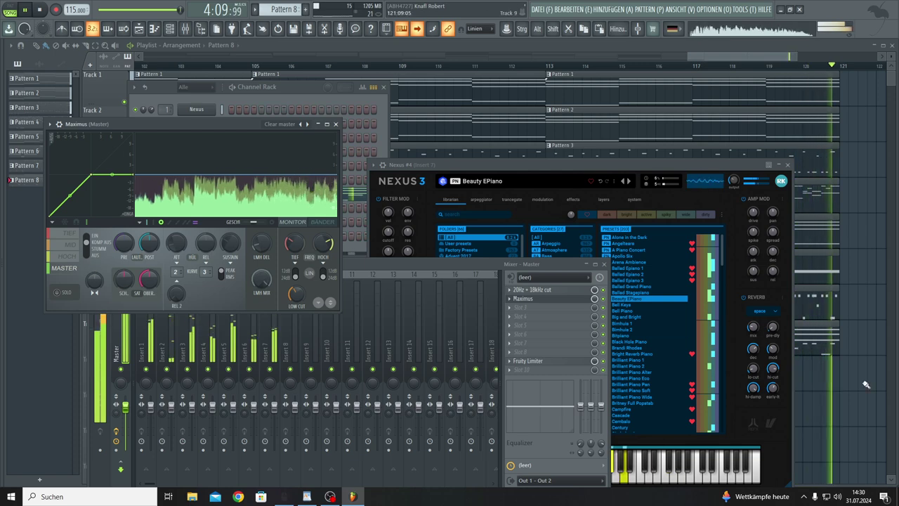
key(F12)
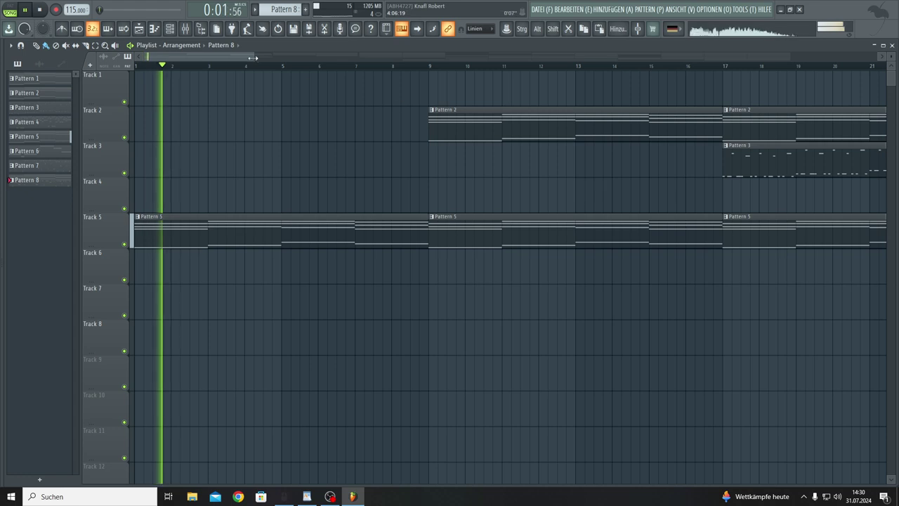
- Add a Pattern 8 clip on Track 8 and a Pattern 1 clip on Track 1, both starting at bar 121
scroll(895, 141, down, 5)
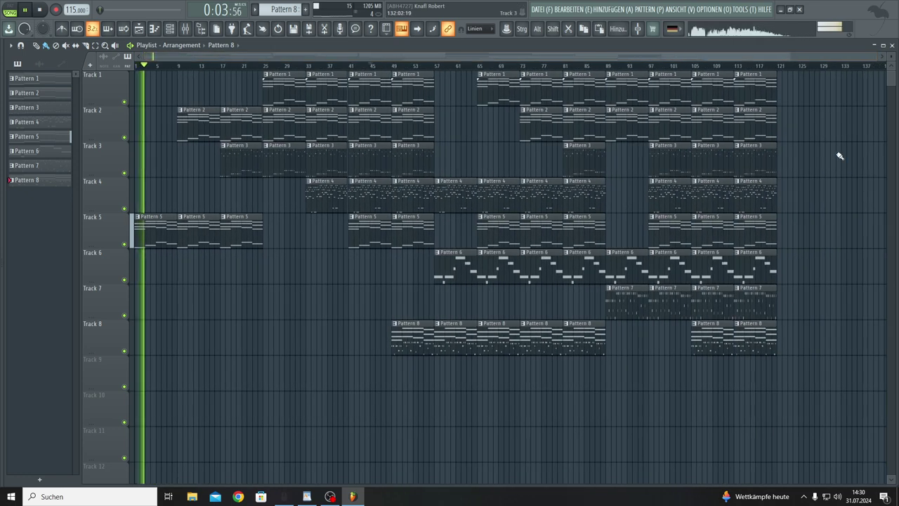
key(ctrl+s)
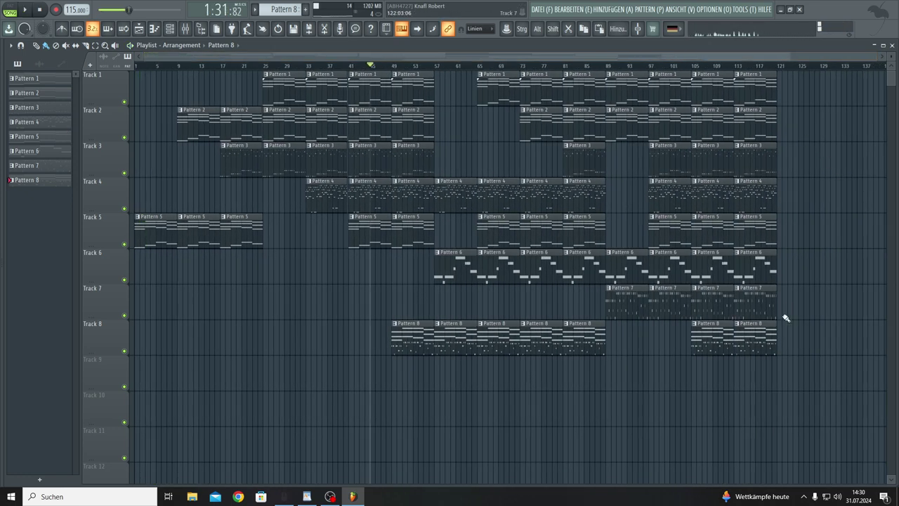
click(784, 340)
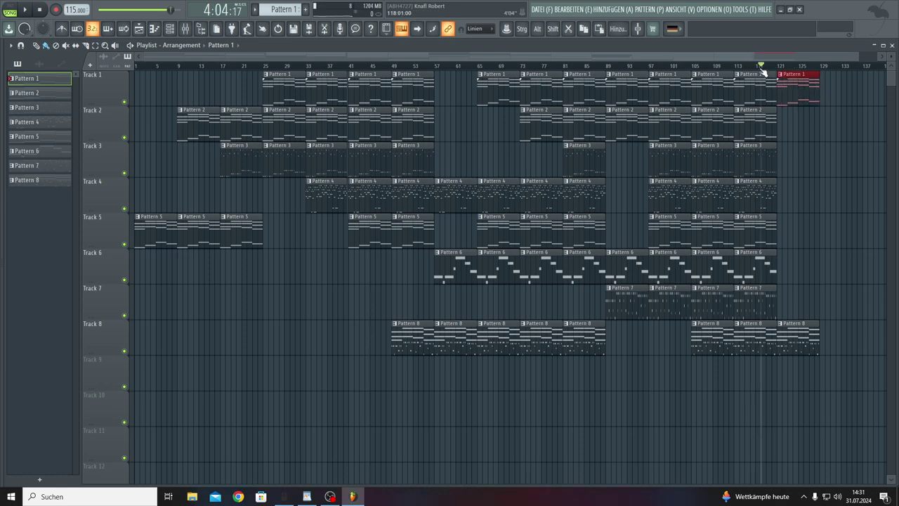
- Play the ending from about bar 118 and extend the last Pattern 8 clip on Track 8 to bar 133
key(space)
scroll(763, 73, up, 5)
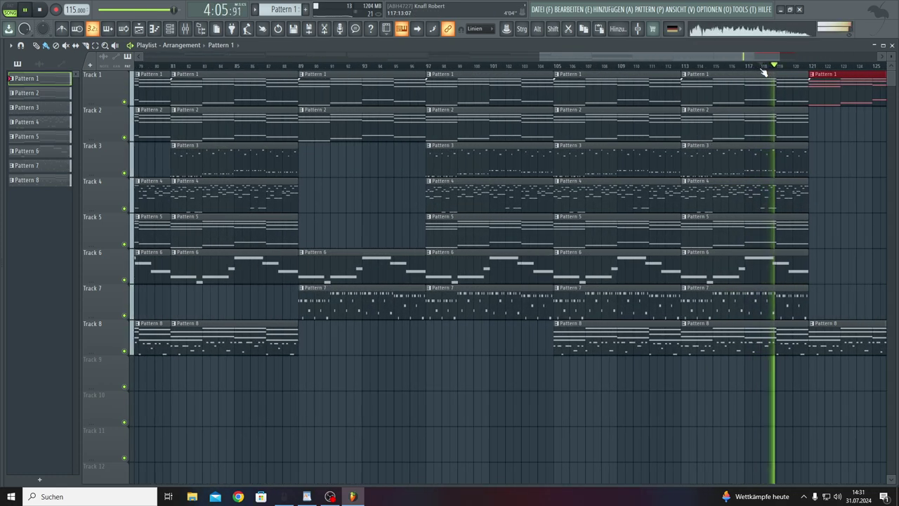
drag(753, 56, 813, 57)
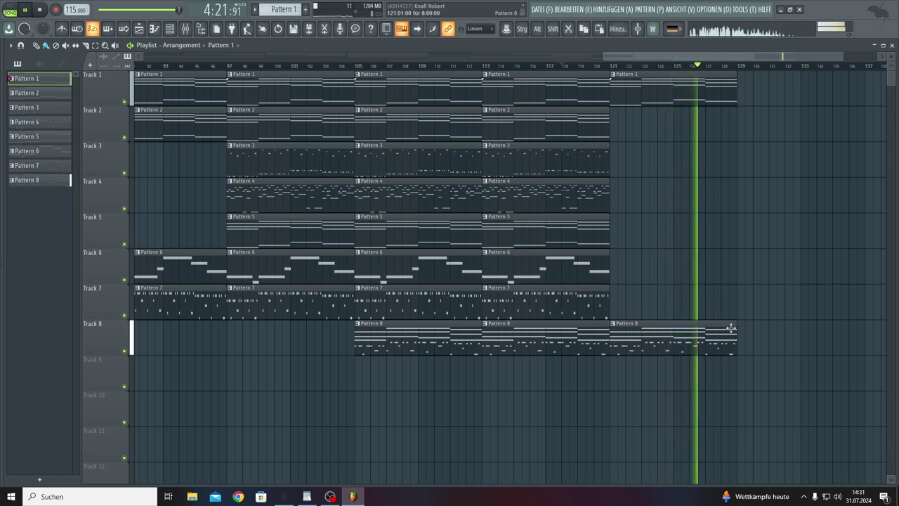
drag(730, 327, 785, 322)
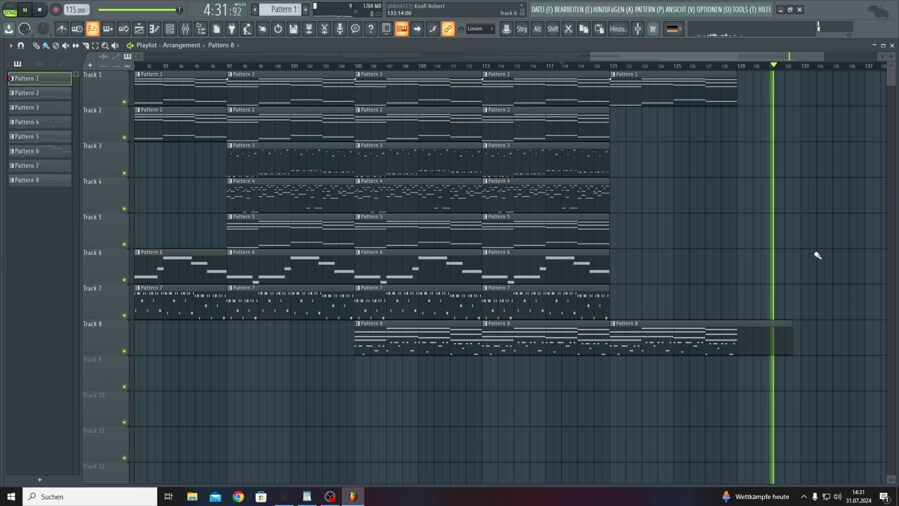
drag(792, 324, 802, 325)
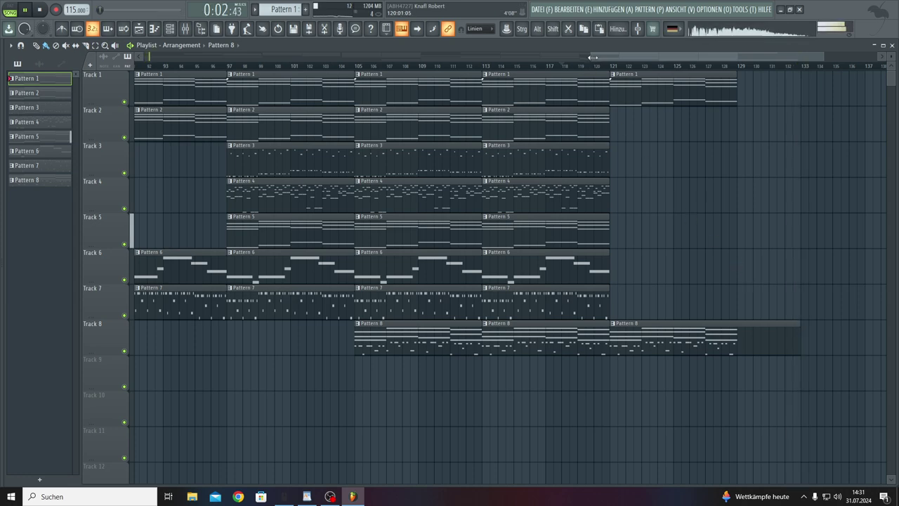
- Open the project information, set the genre to Instrumental and place the cursor in the title field
drag(593, 58, 149, 58)
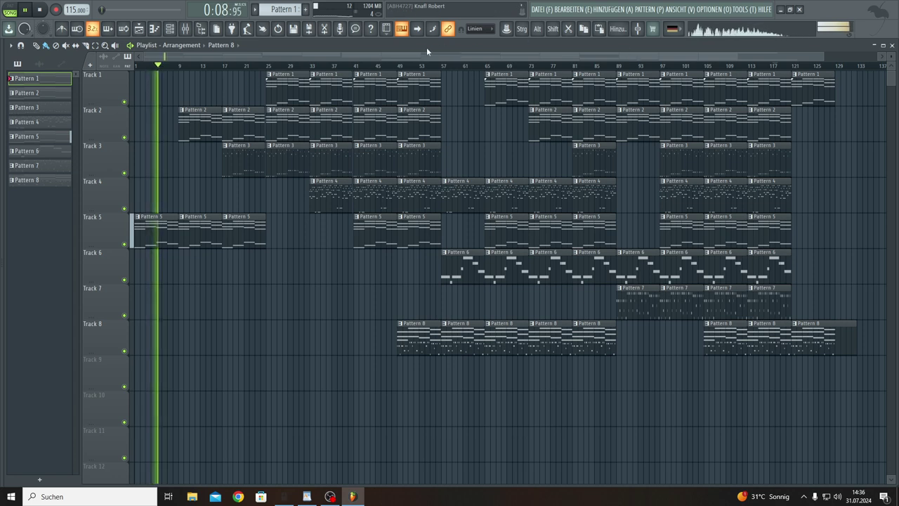
click(355, 32)
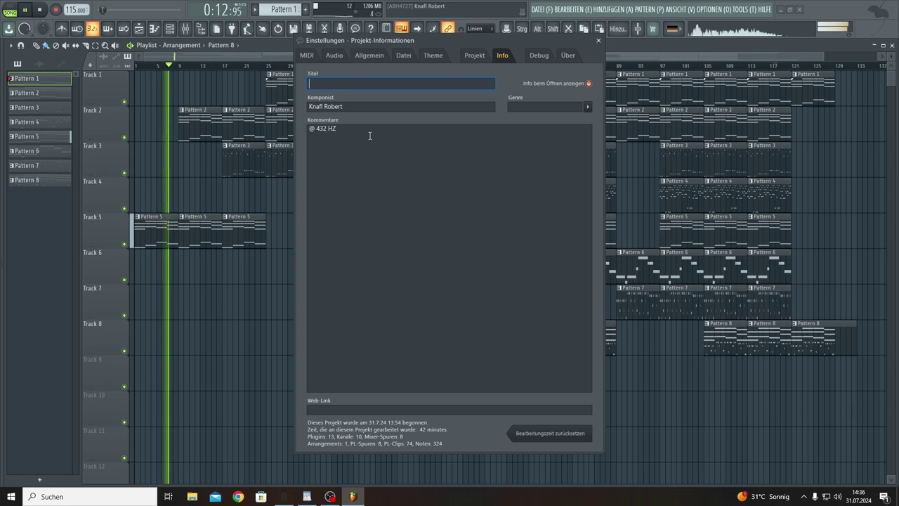
click(587, 107)
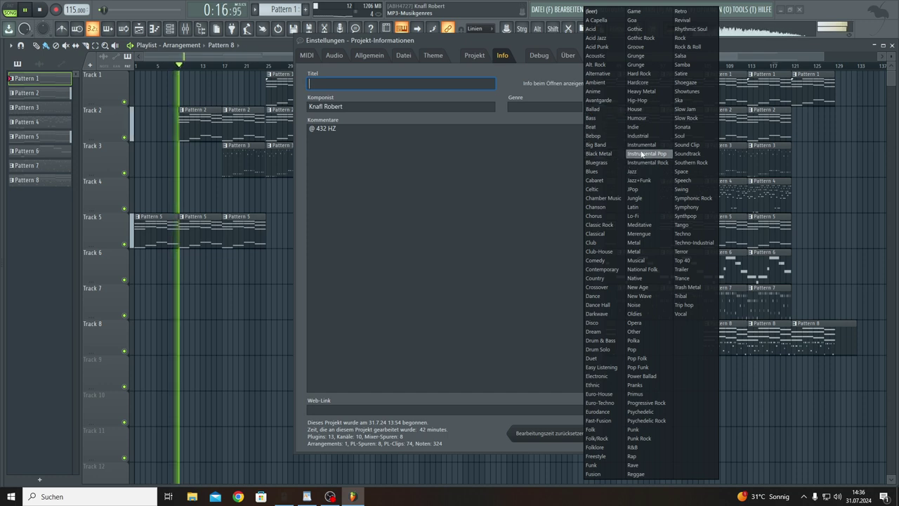
click(641, 145)
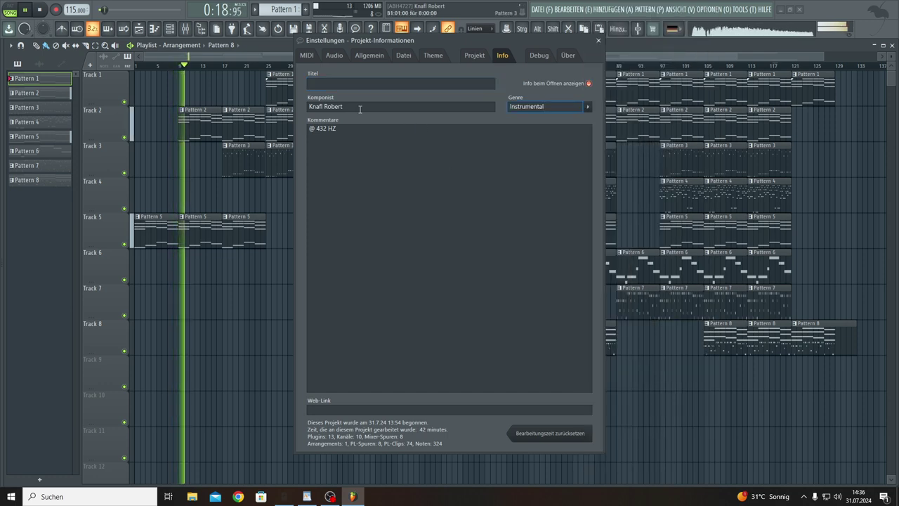
click(455, 82)
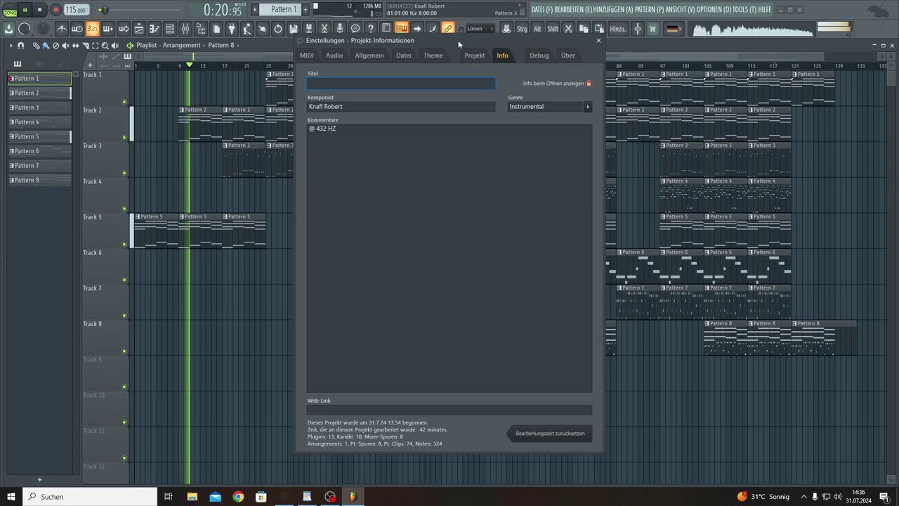
drag(458, 39, 538, 114)
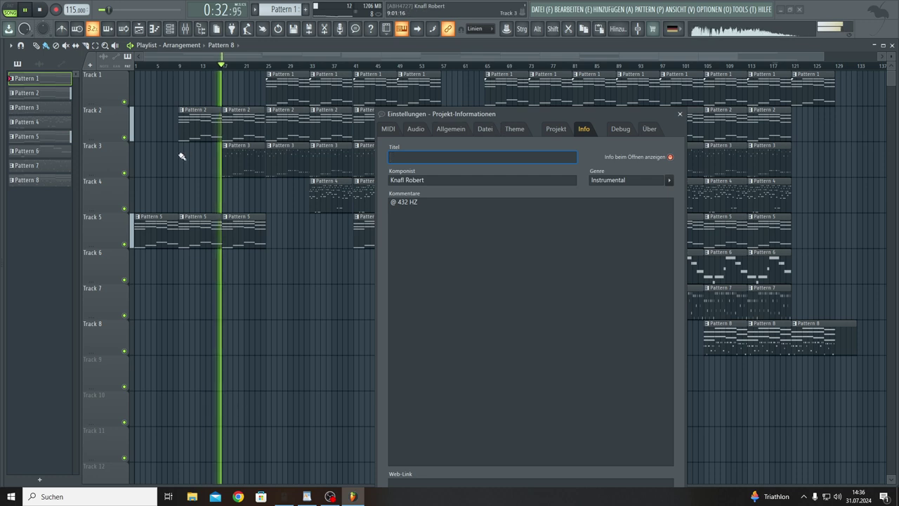
key(shift)
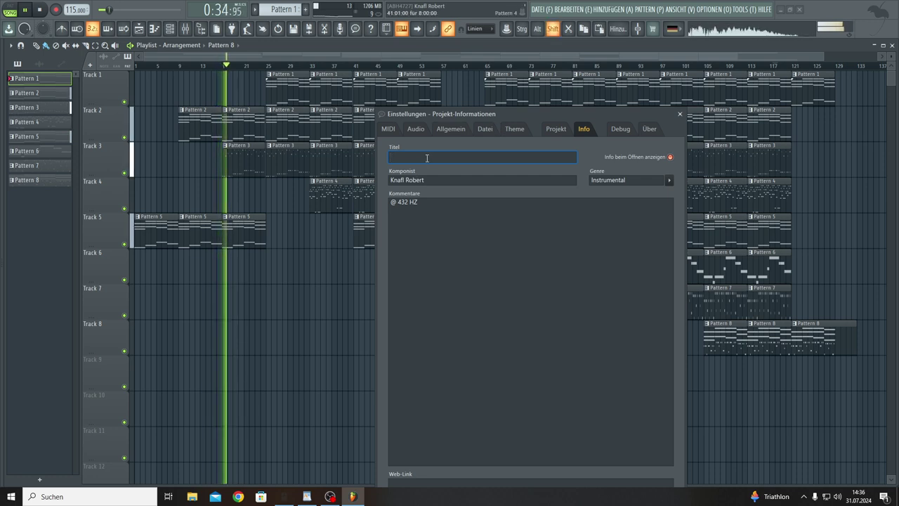
text(????)
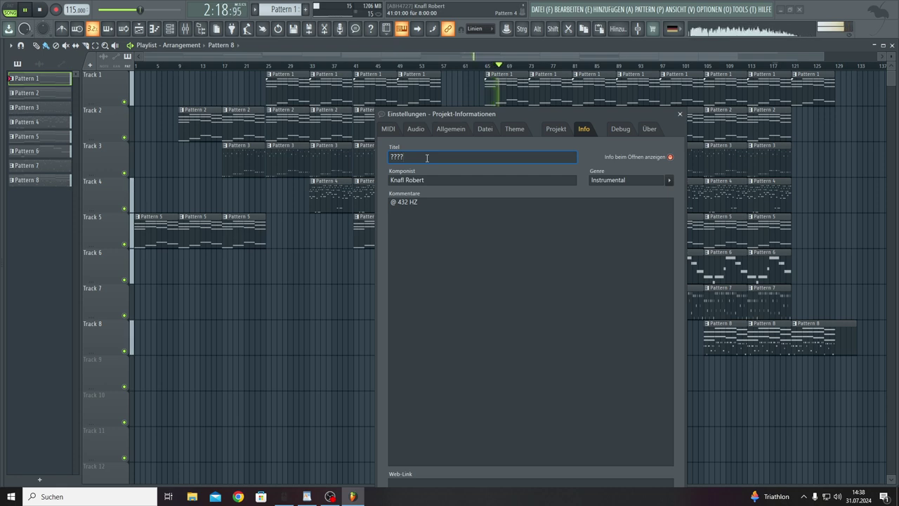
key(shift)
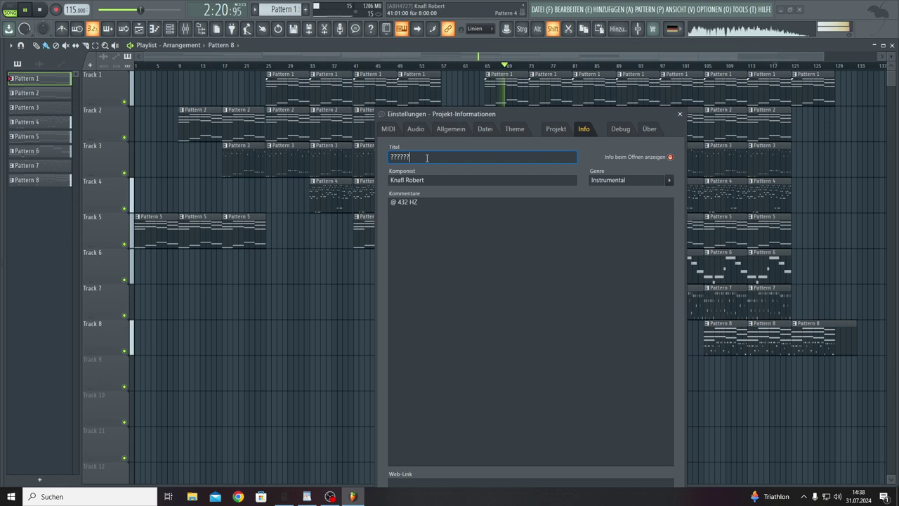
text(?????)
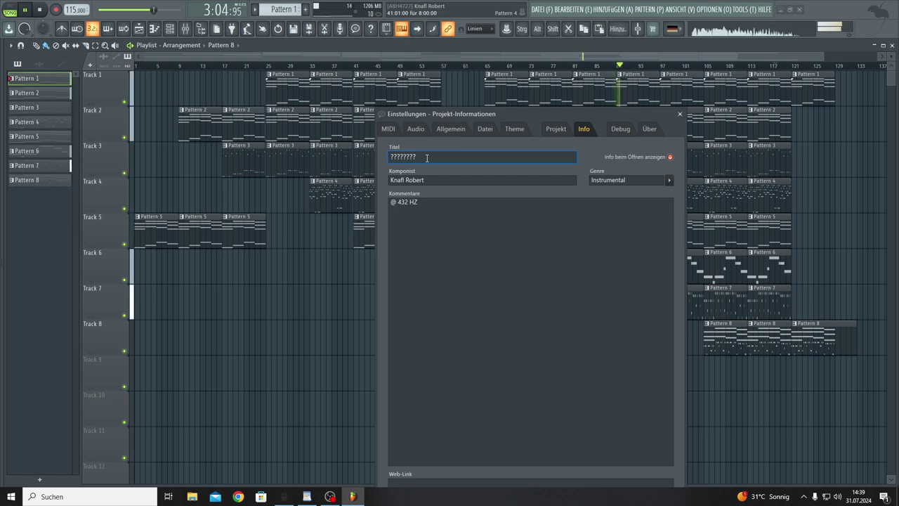
key(BackSpace)
key(BackSpace)
key(BackSpace)
key(BackSpace)
key(BackSpace)
key(BackSpace)
key(BackSpace)
key(BackSpace)
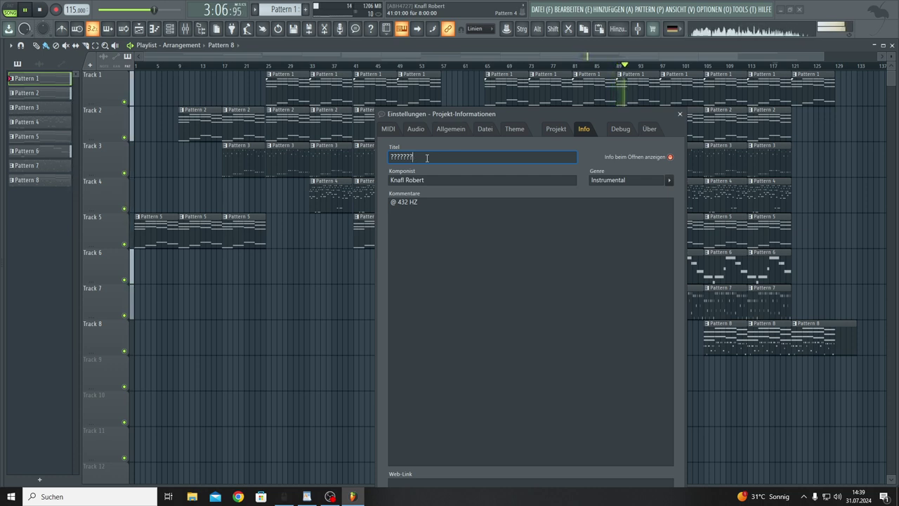
- Enter "behind the Soul" as the project title and copy the title text
text(b)
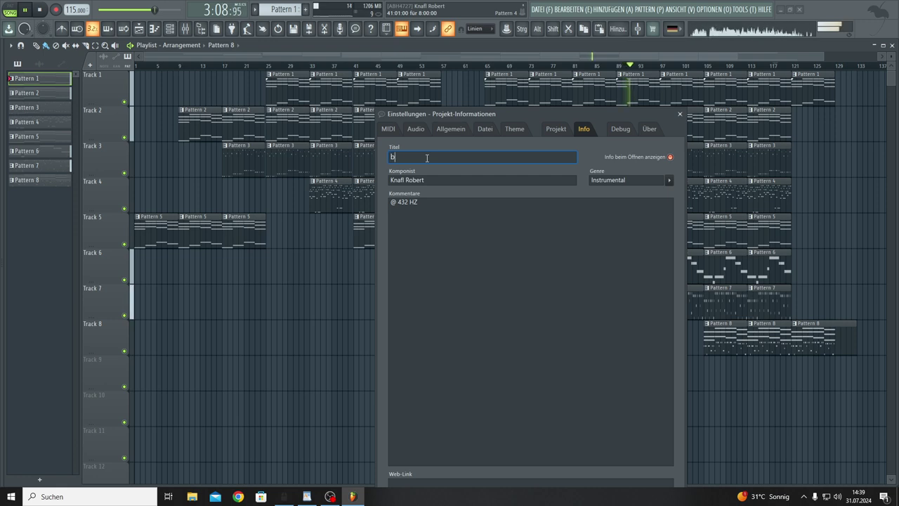
text(ehind )
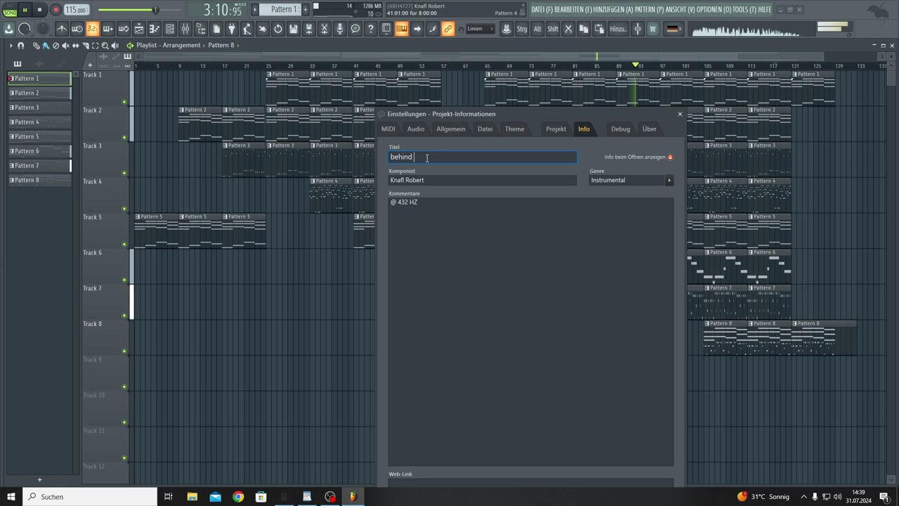
text(the Soul)
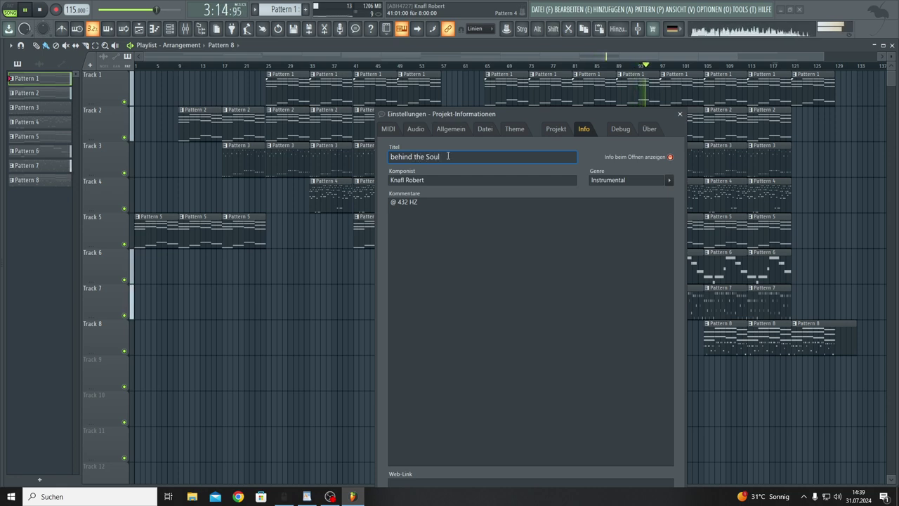
key(ctrl+a)
key(ctrl+c)
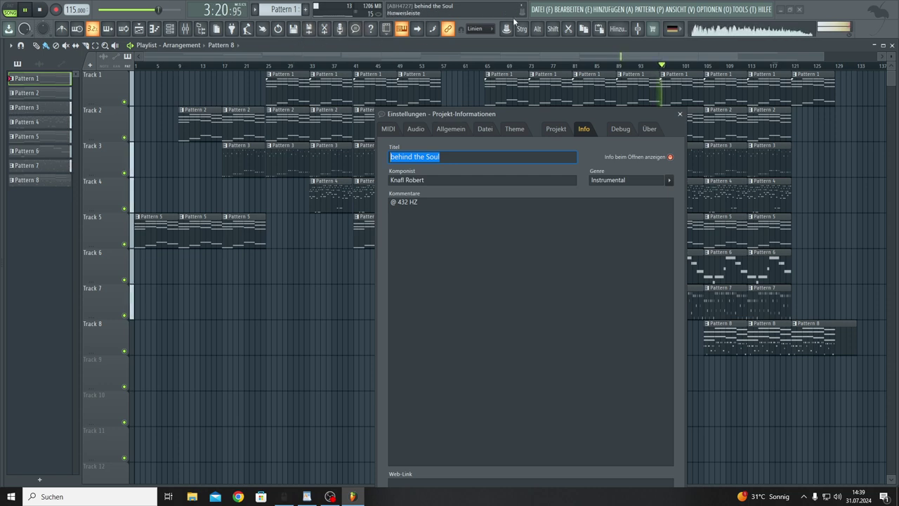
- Save the project as "behind the Soul" in a new project folder, then close the project information
click(293, 28)
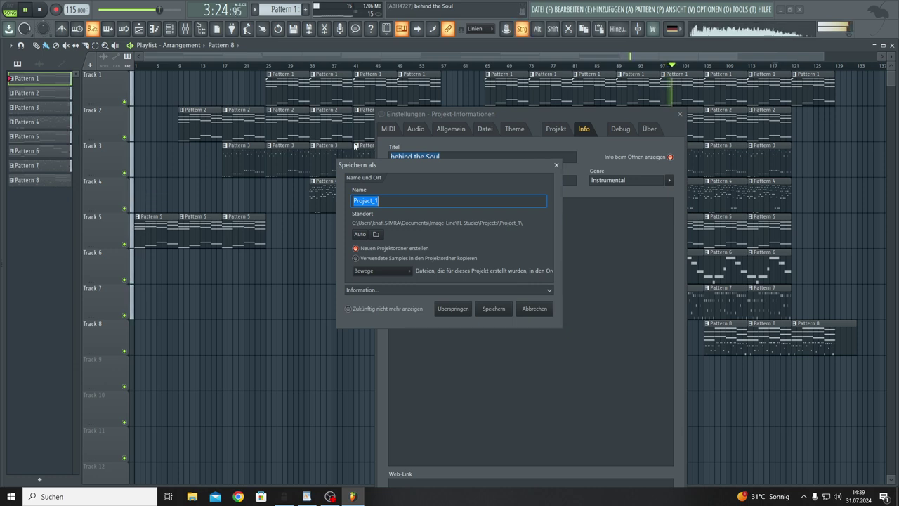
key(ctrl+v)
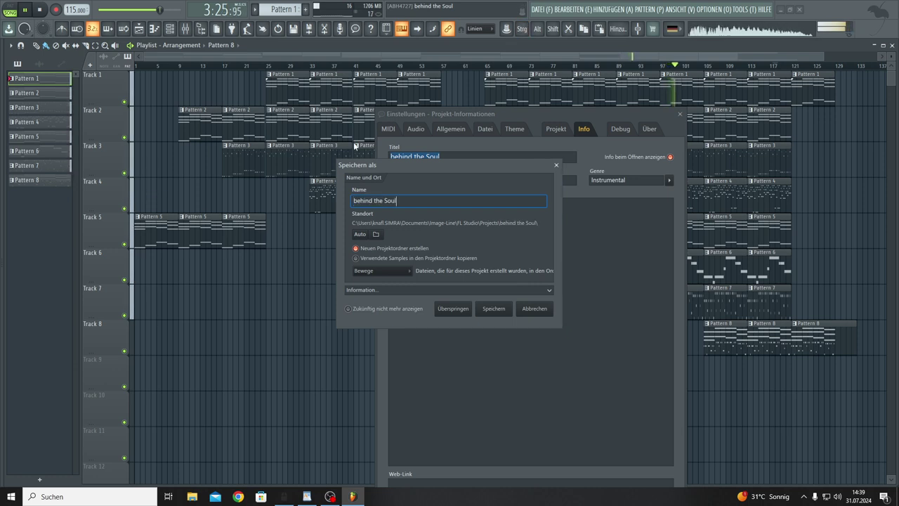
click(494, 309)
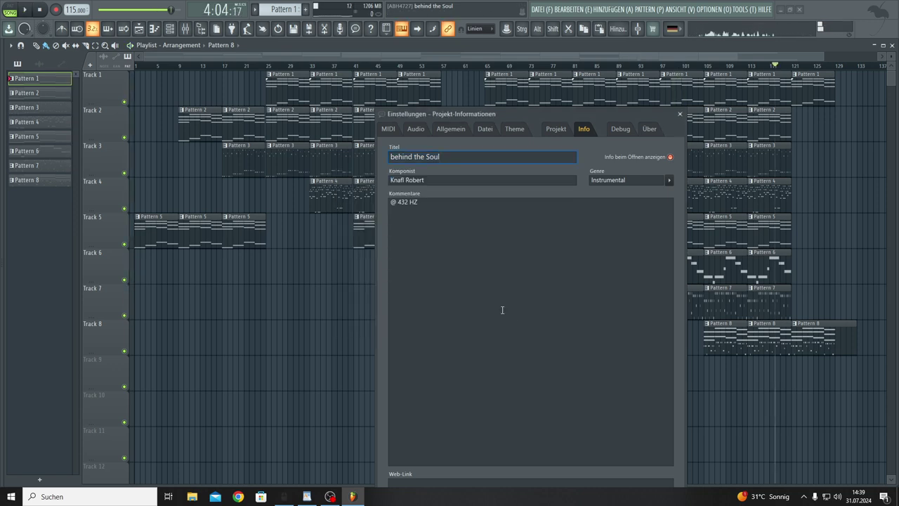
click(680, 114)
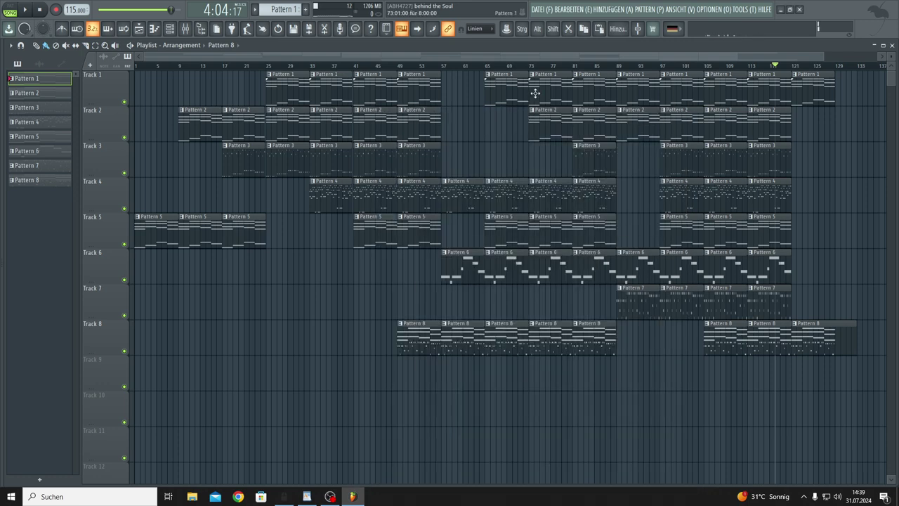
- Stop the song playback and save the "behind the Soul" project
click(40, 10)
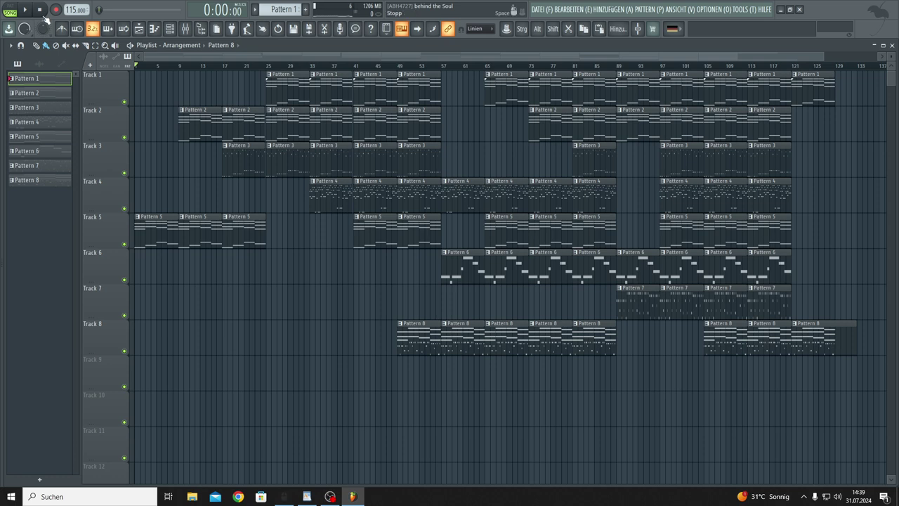
click(544, 9)
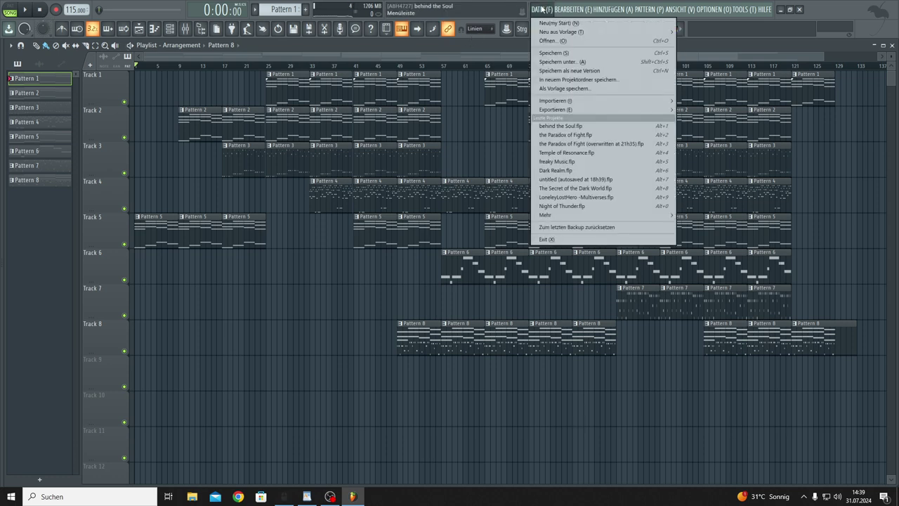
click(543, 53)
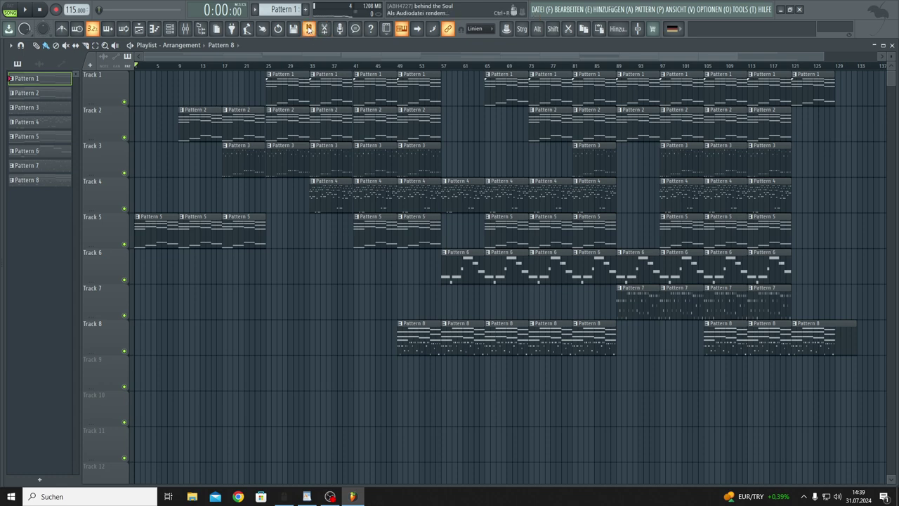
- Render the whole song to the Desktop as the WAV file "behind the Soul", then close the plugin windows and exit FL Studio
click(309, 28)
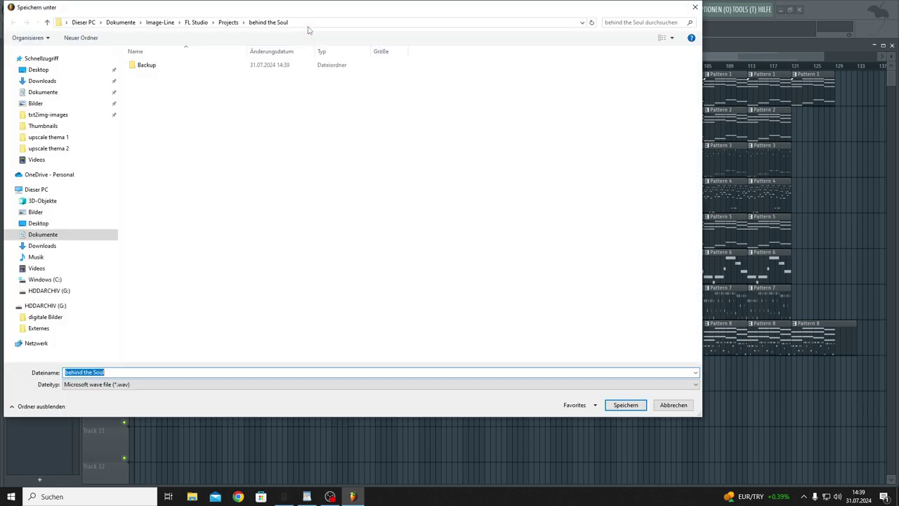
click(62, 73)
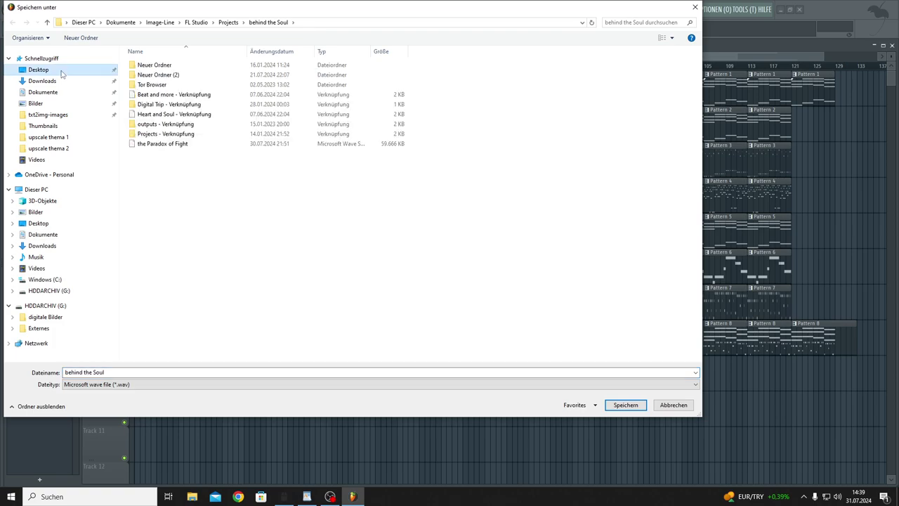
click(624, 405)
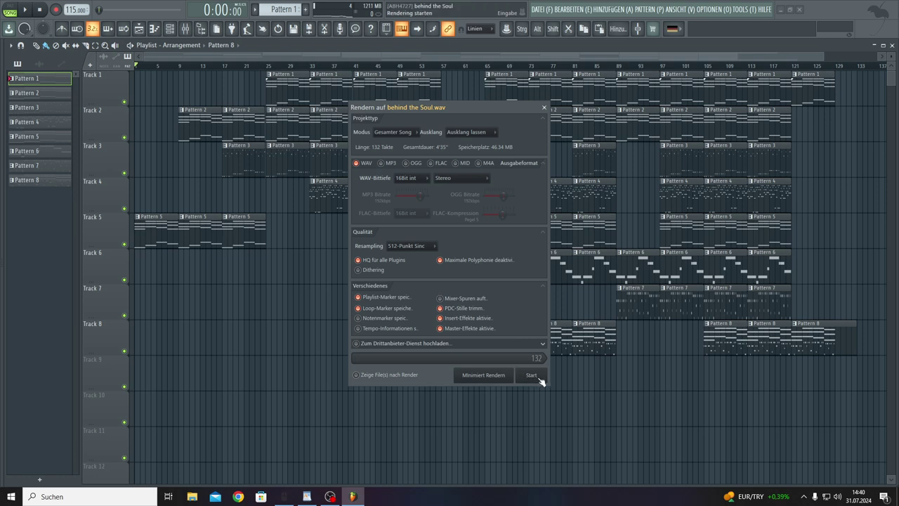
click(539, 378)
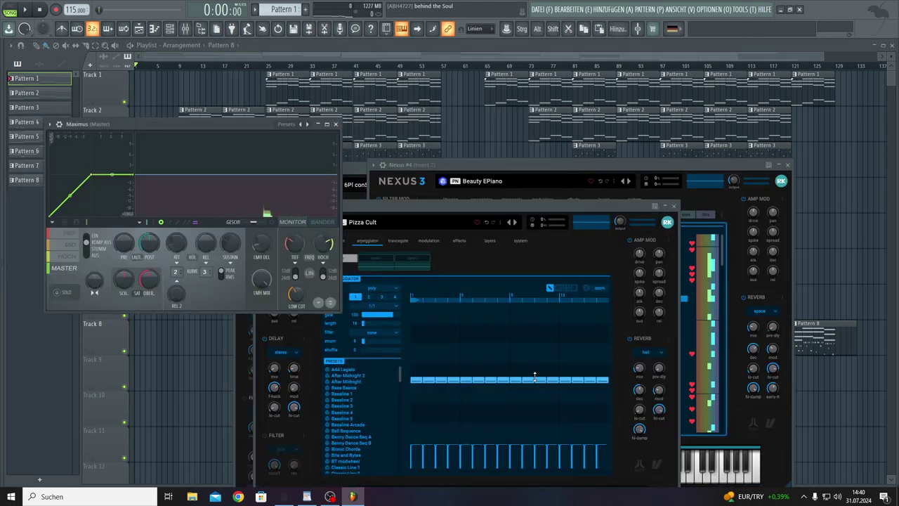
key(F12)
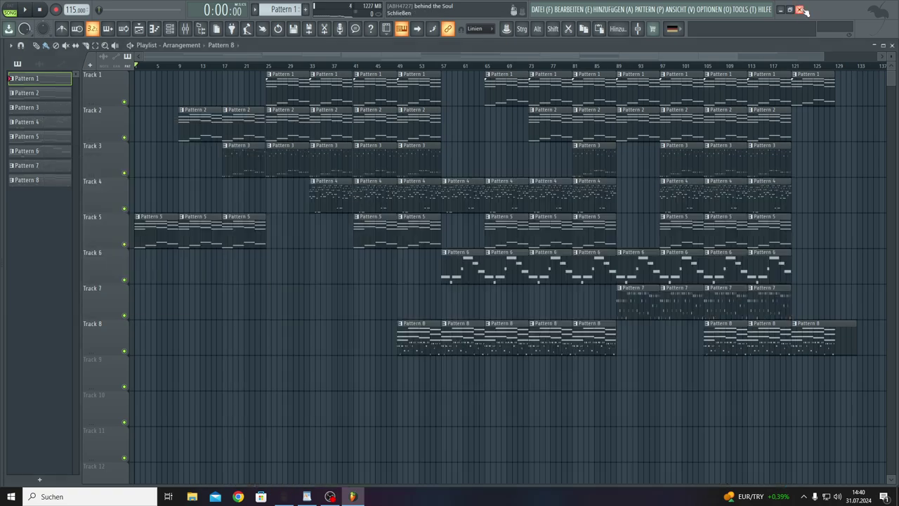
click(799, 10)
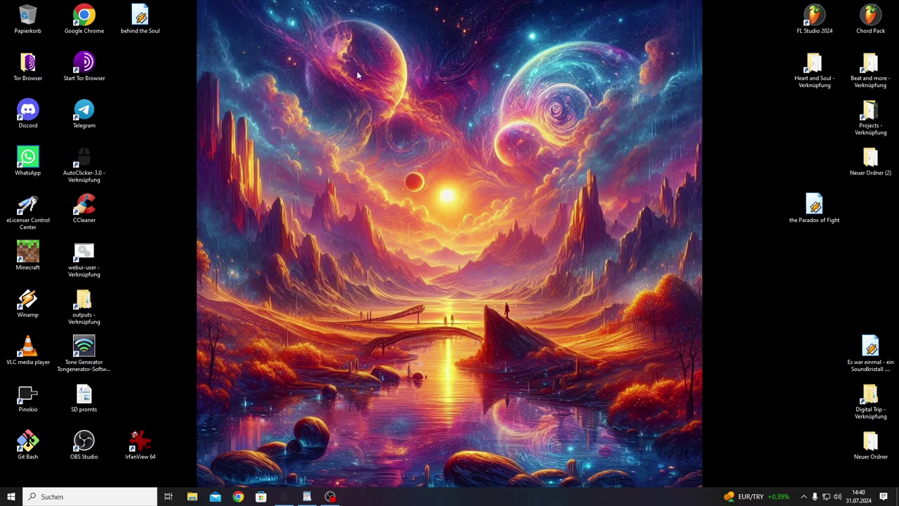
- Move the "behind the Soul" audio file below "the Paradox of Fight" on the desktop and play it in Winamp
drag(145, 24, 803, 296)
key(Return)
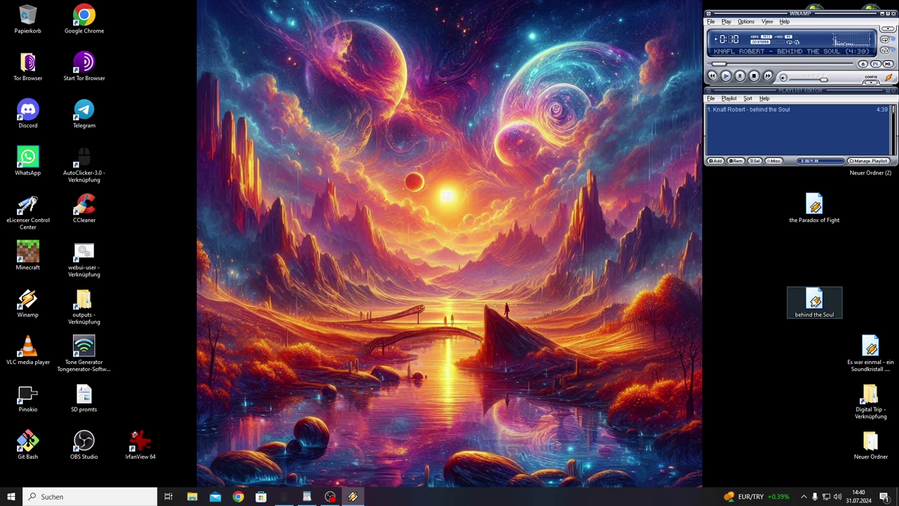
- Switch the desktop to the next background image three times while the song plays
right_click(642, 316)
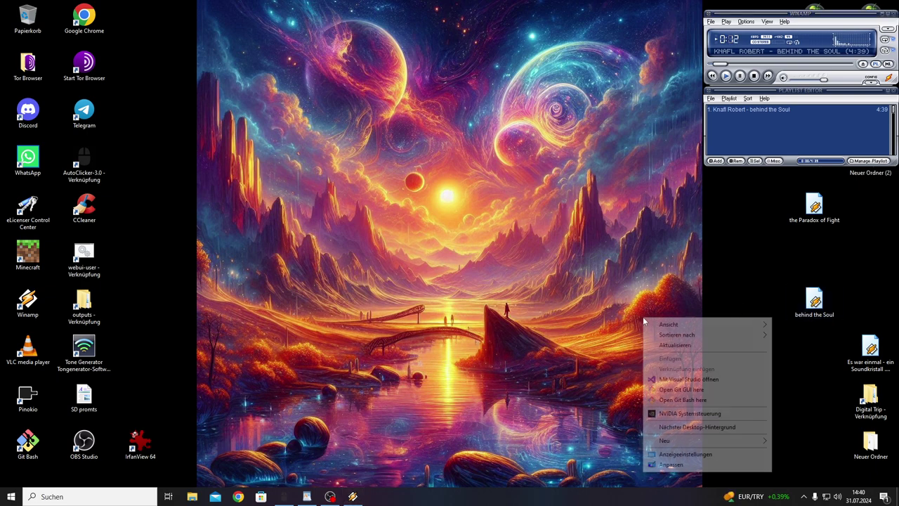
click(680, 427)
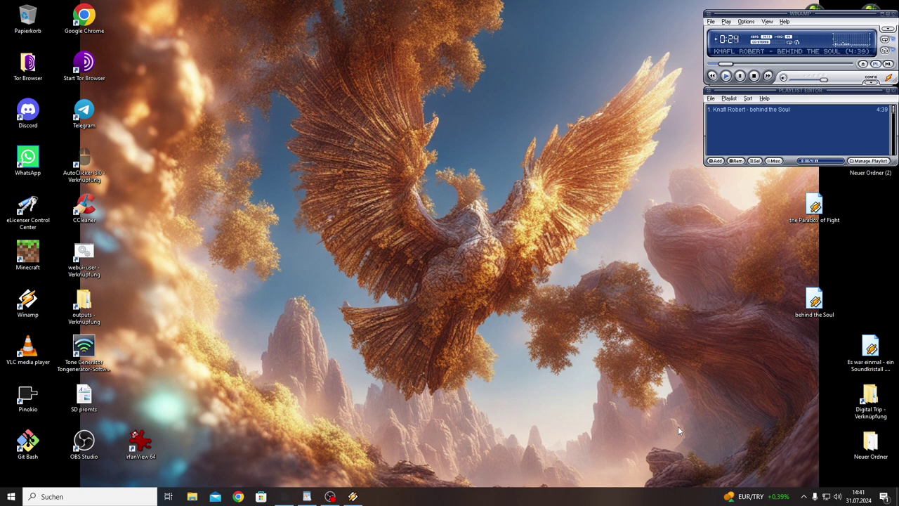
right_click(678, 427)
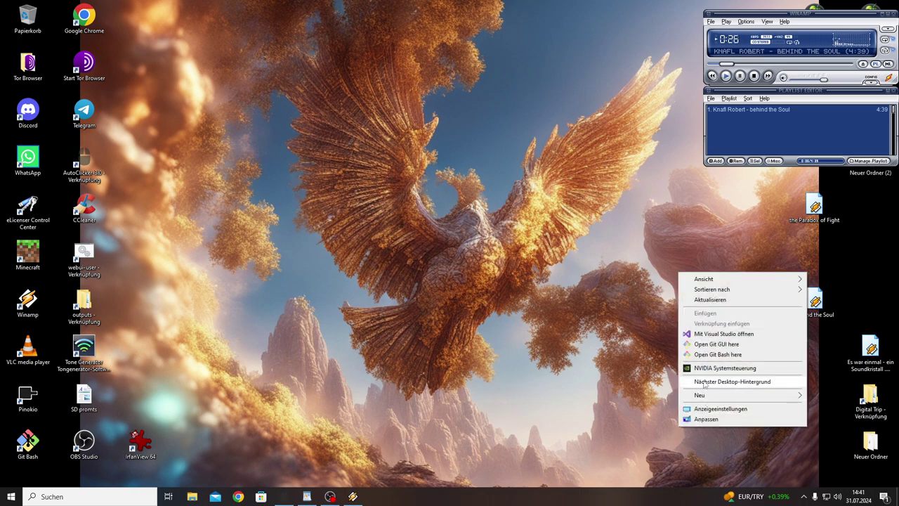
click(703, 382)
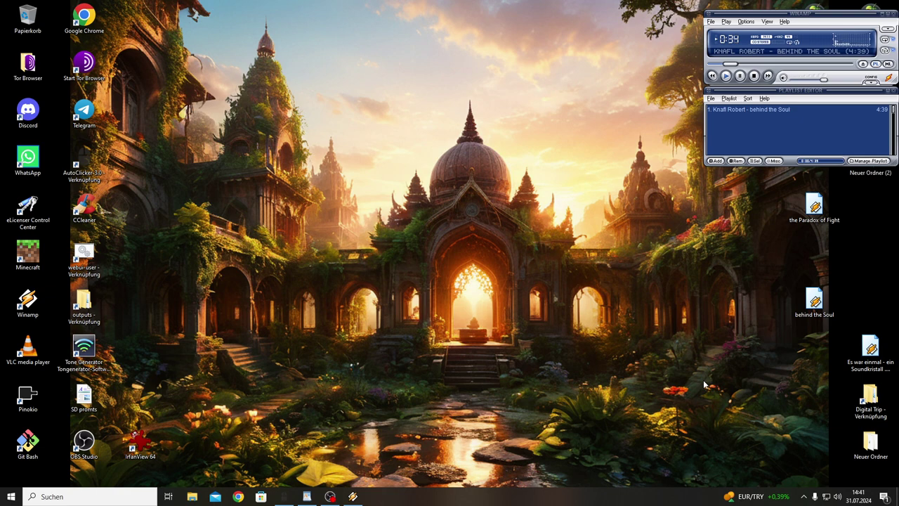
right_click(700, 393)
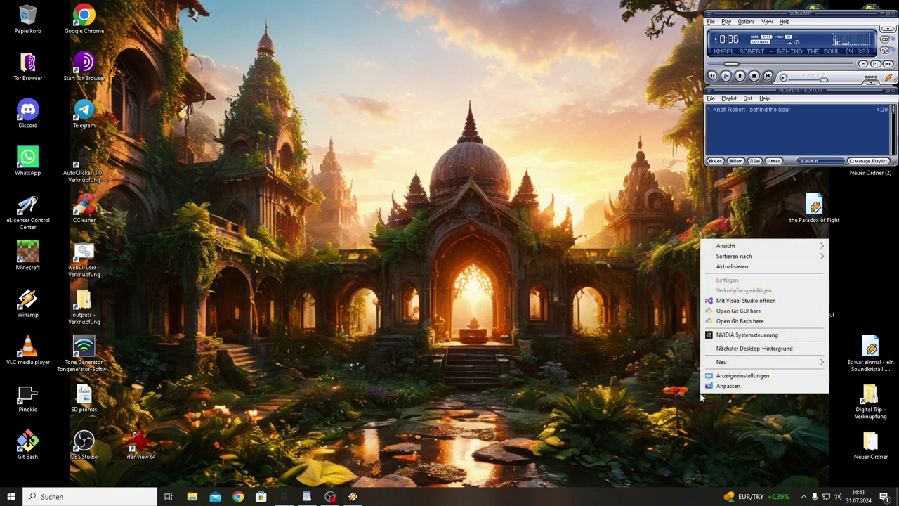
click(726, 352)
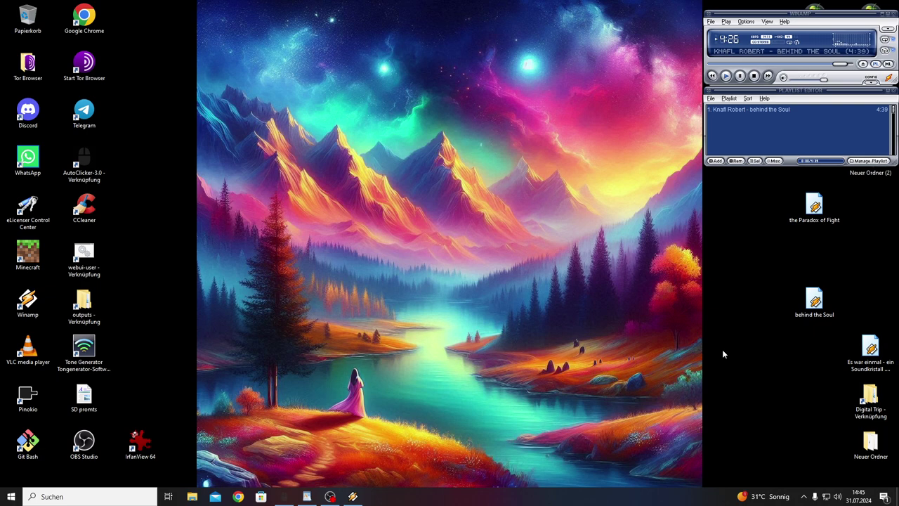
click(330, 497)
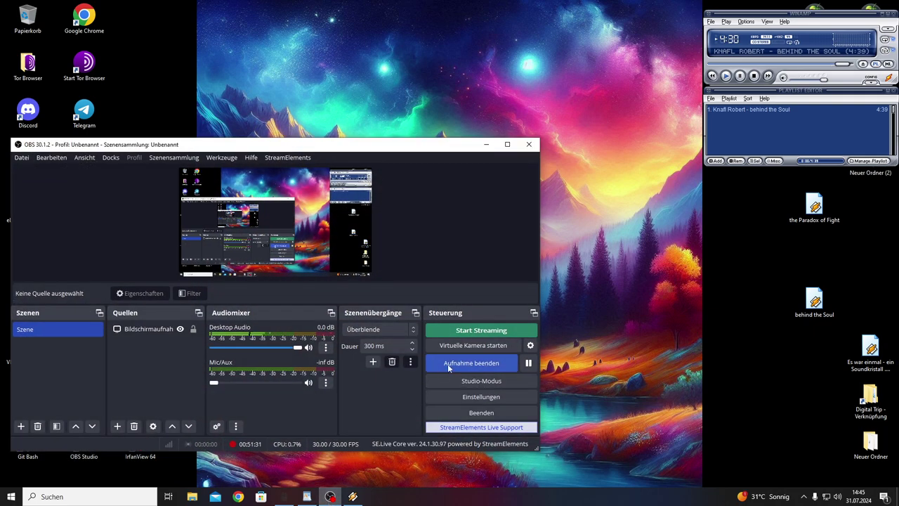